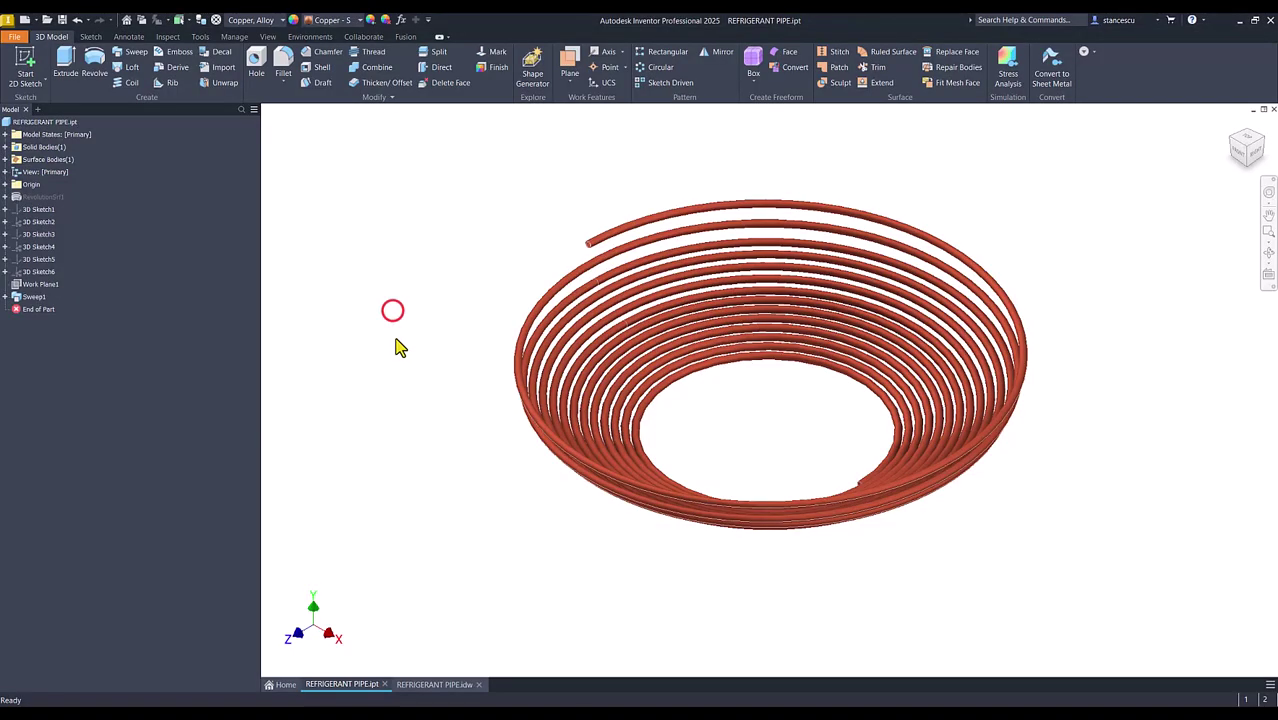
# Review the finished coil part, and examine the REFRIGERANT PIPE.idw drawing for section heights, diameters, tube size and the S1 to S3 details.
pyautogui.click(440, 276)
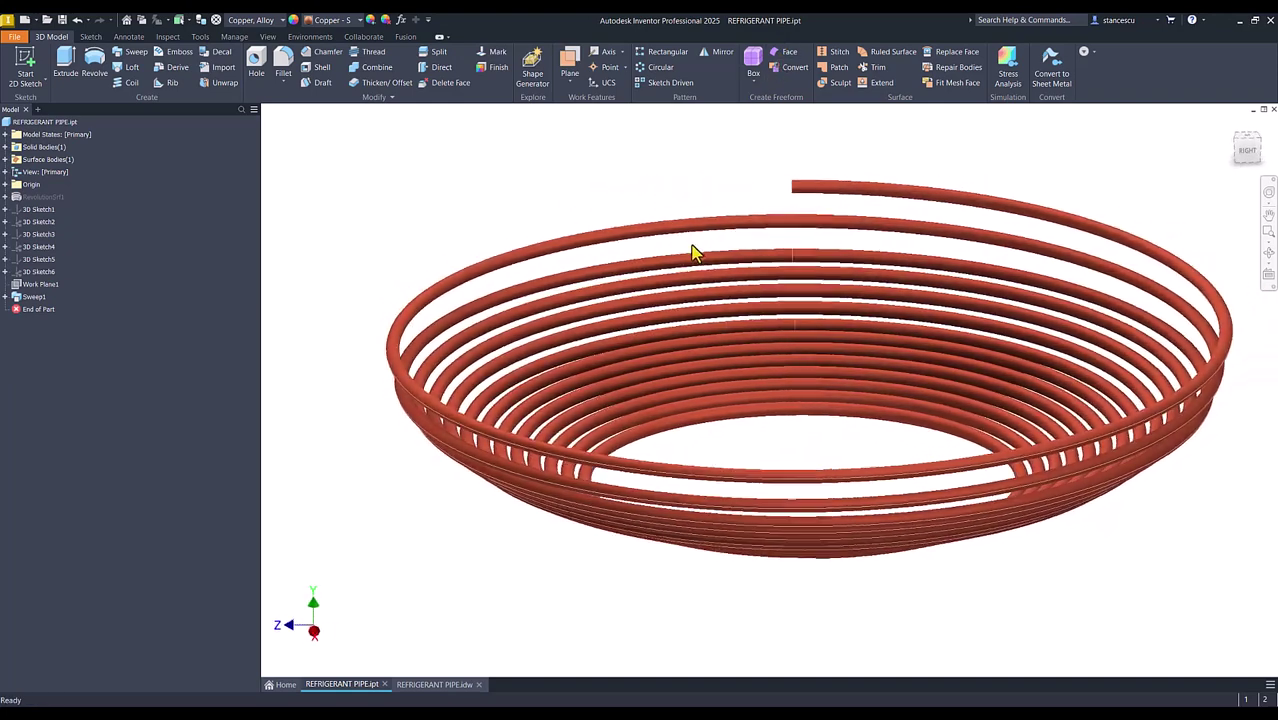
pyautogui.press('F6')
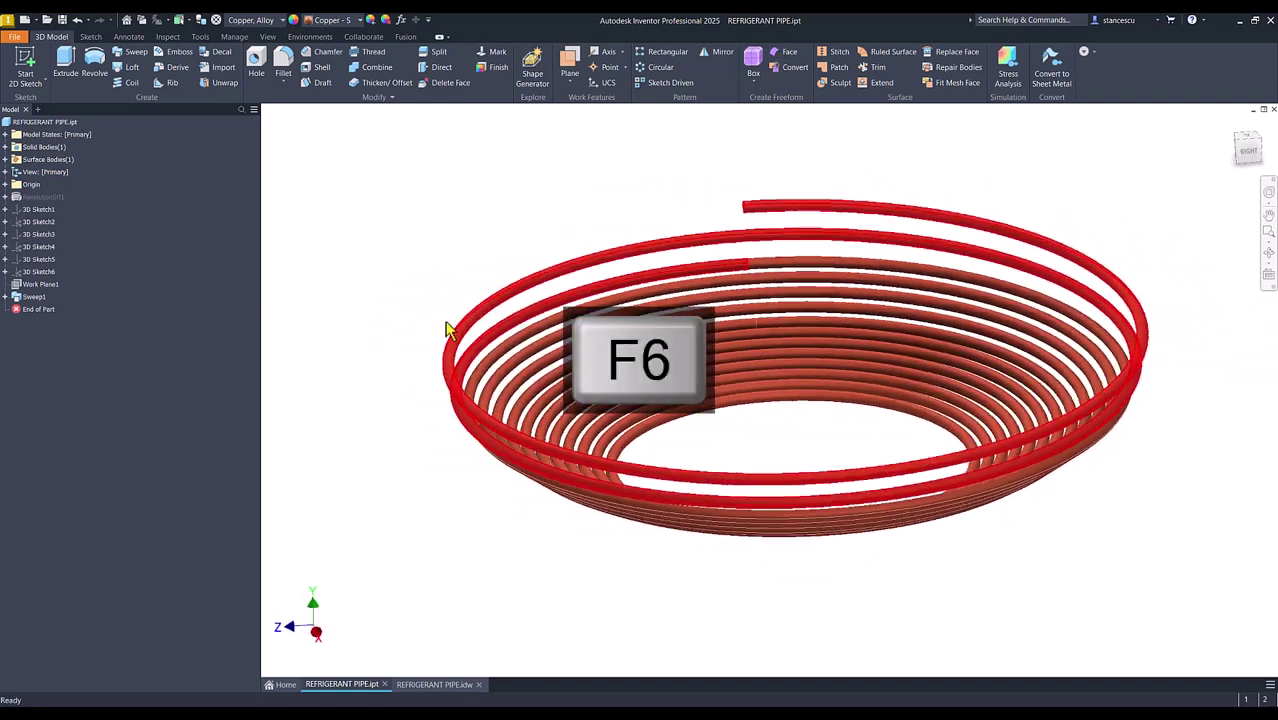
pyautogui.click(428, 686)
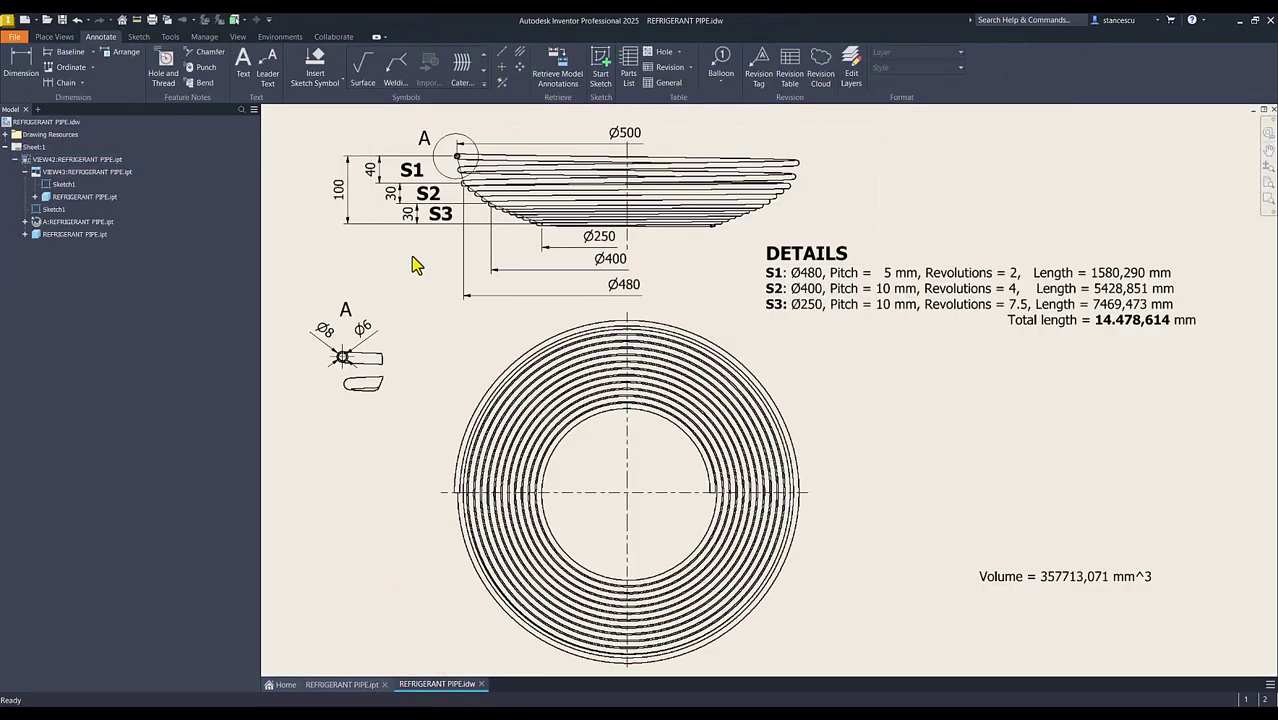
pyautogui.click(426, 192)
pyautogui.moveTo(443, 207); pyautogui.dragTo(450, 226)
pyautogui.scroll(5, 485, 223)
pyautogui.scroll(6, 483, 246)
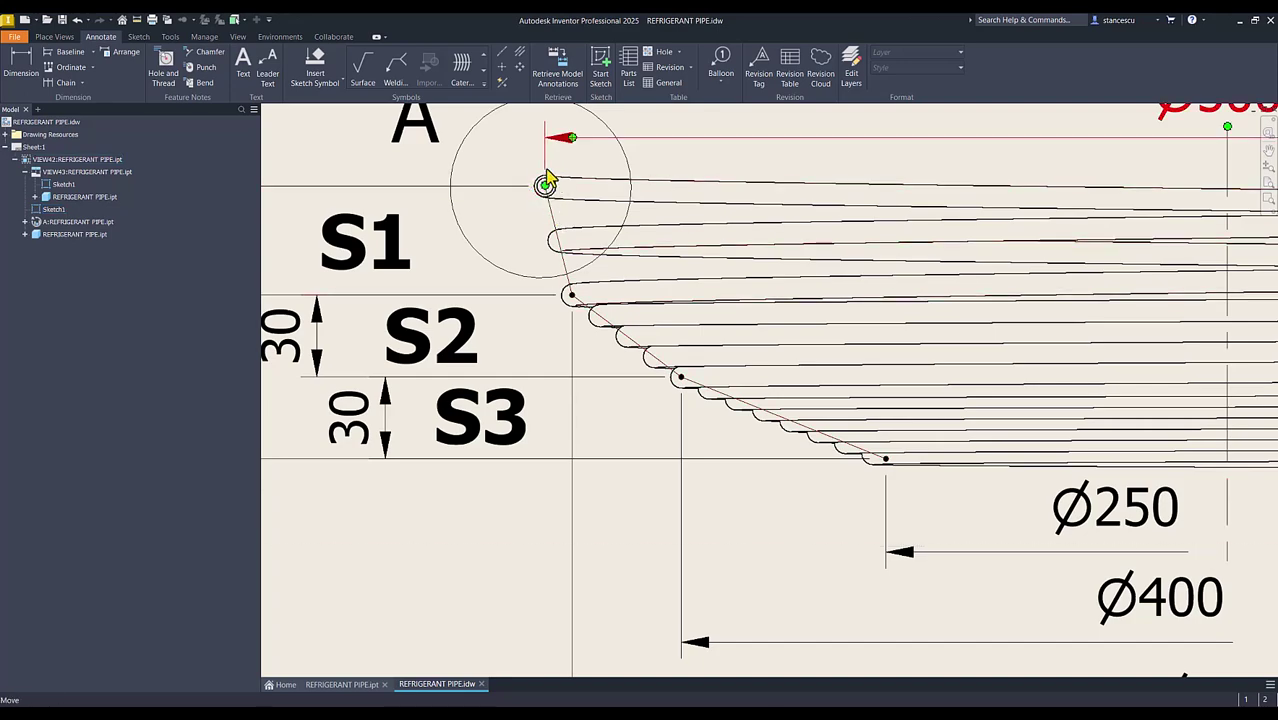
pyautogui.scroll(-3, 560, 205)
pyautogui.scroll(-1, 598, 221)
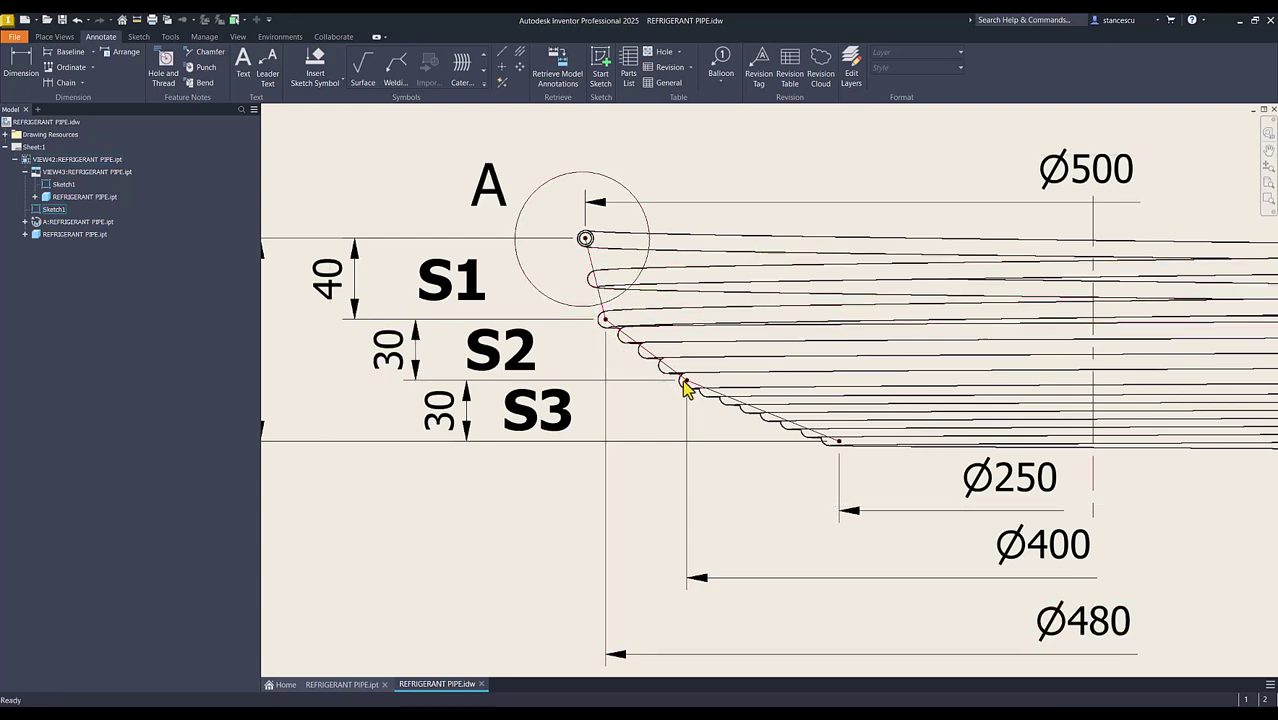
pyautogui.scroll(-2, 845, 428)
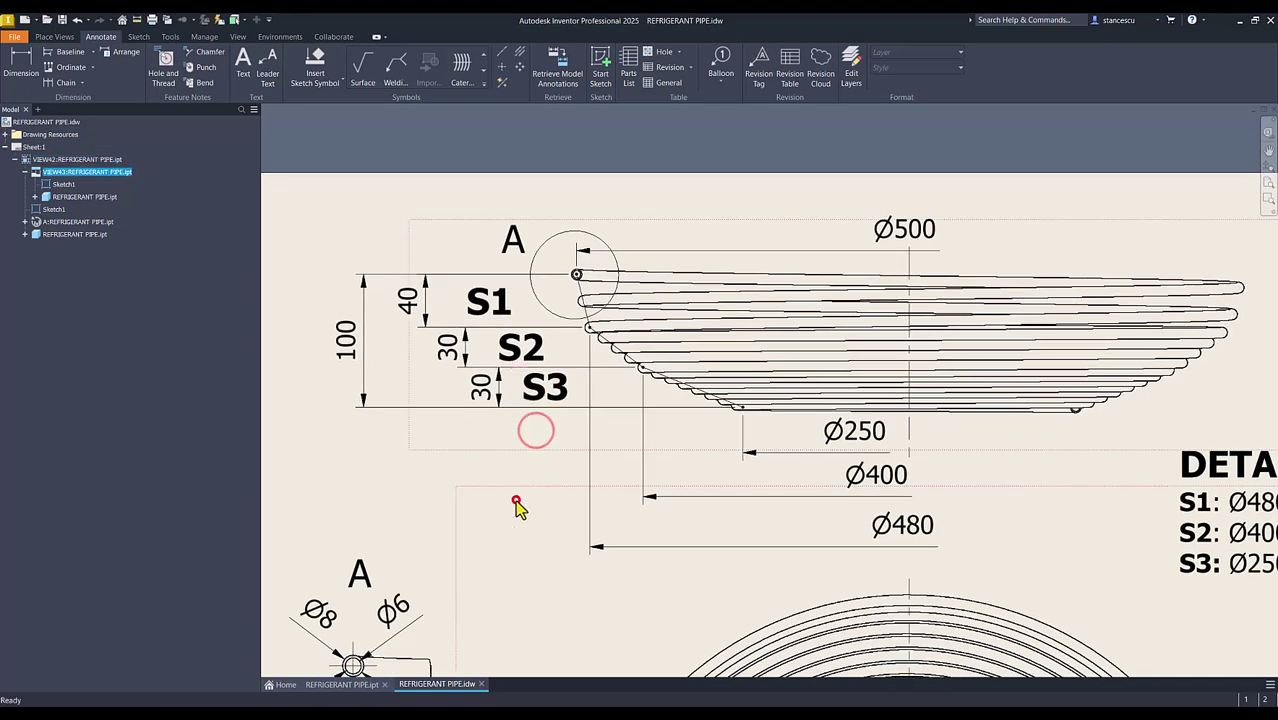
pyautogui.press('Num_Lock')
pyautogui.scroll(-2, 514, 503)
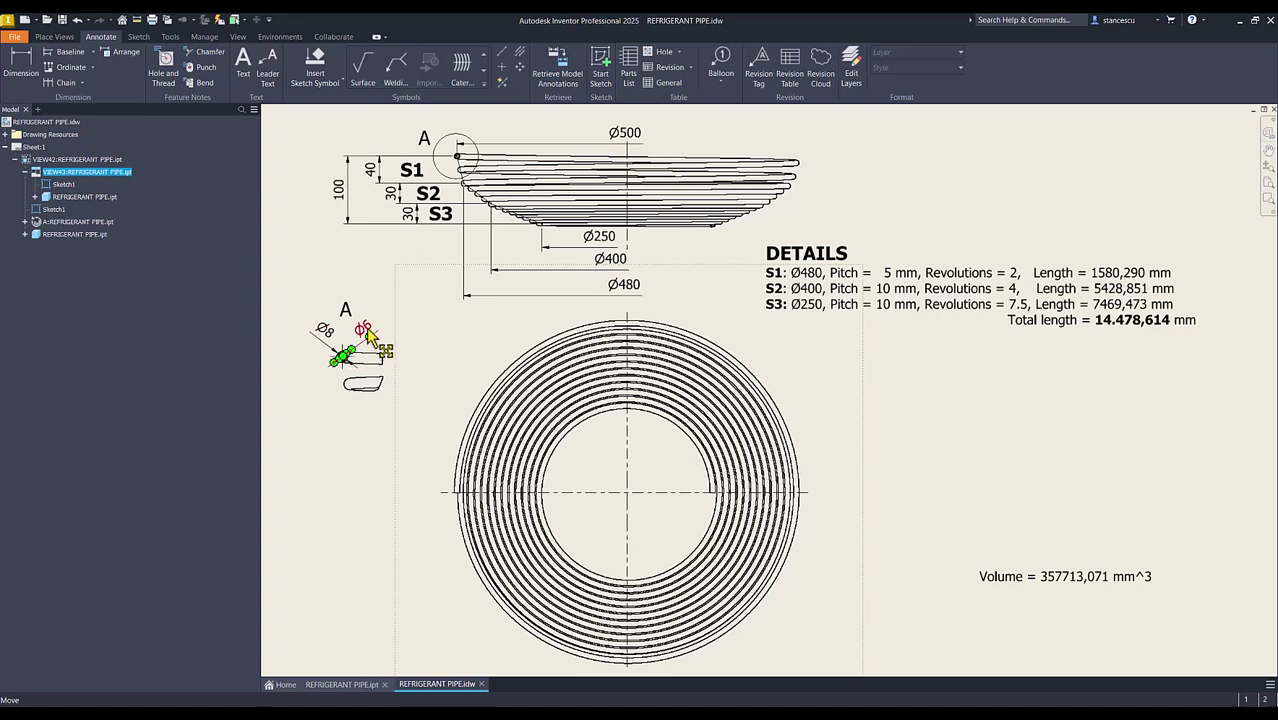
pyautogui.click(344, 446)
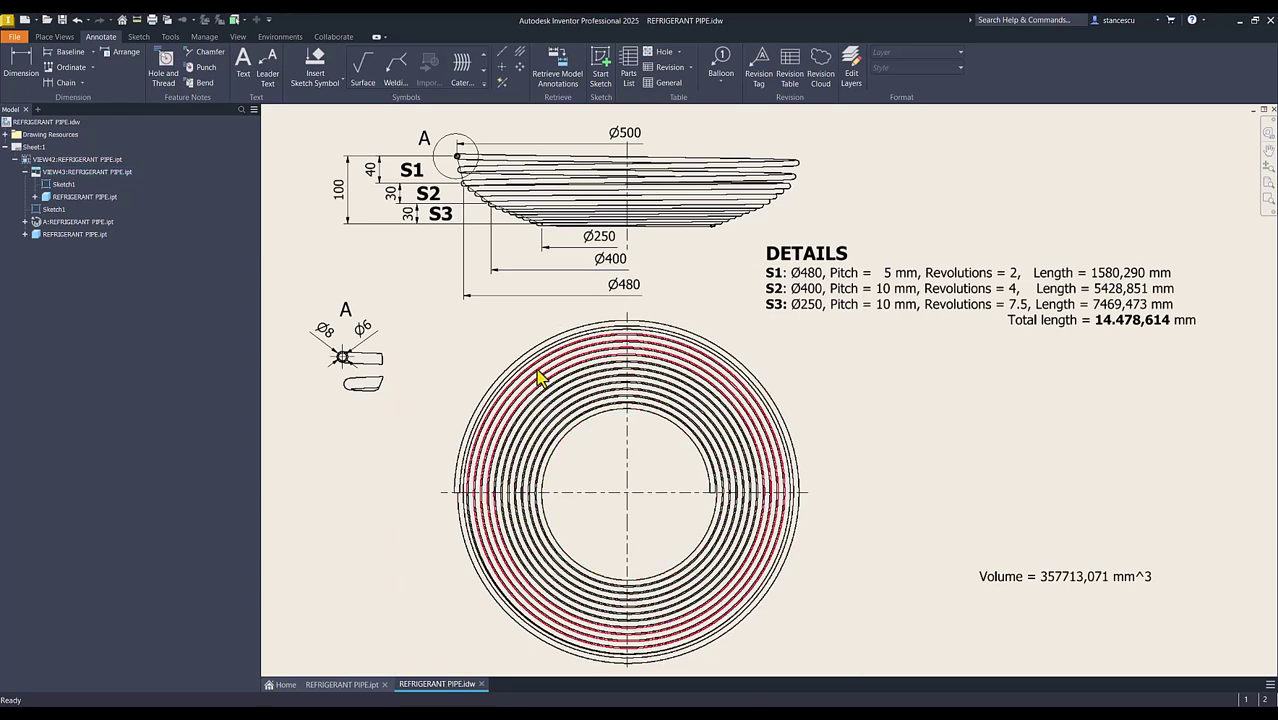
pyautogui.click(843, 398)
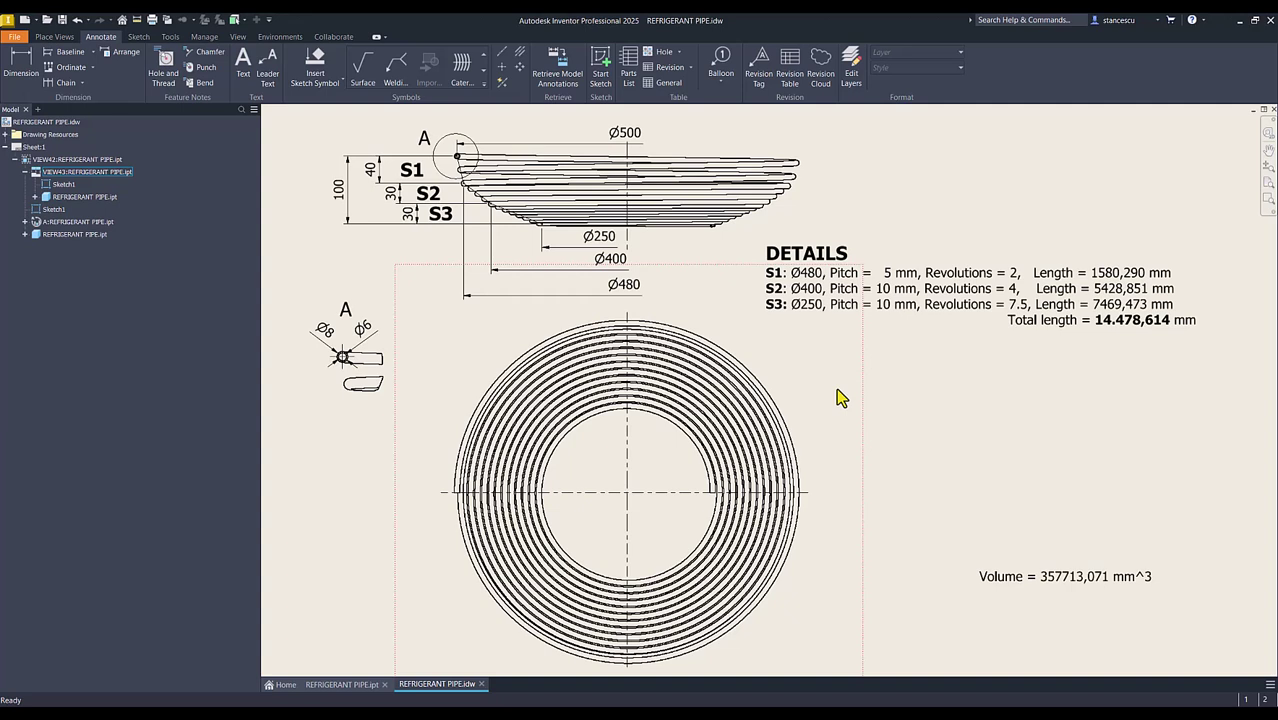
pyautogui.press('Escape')
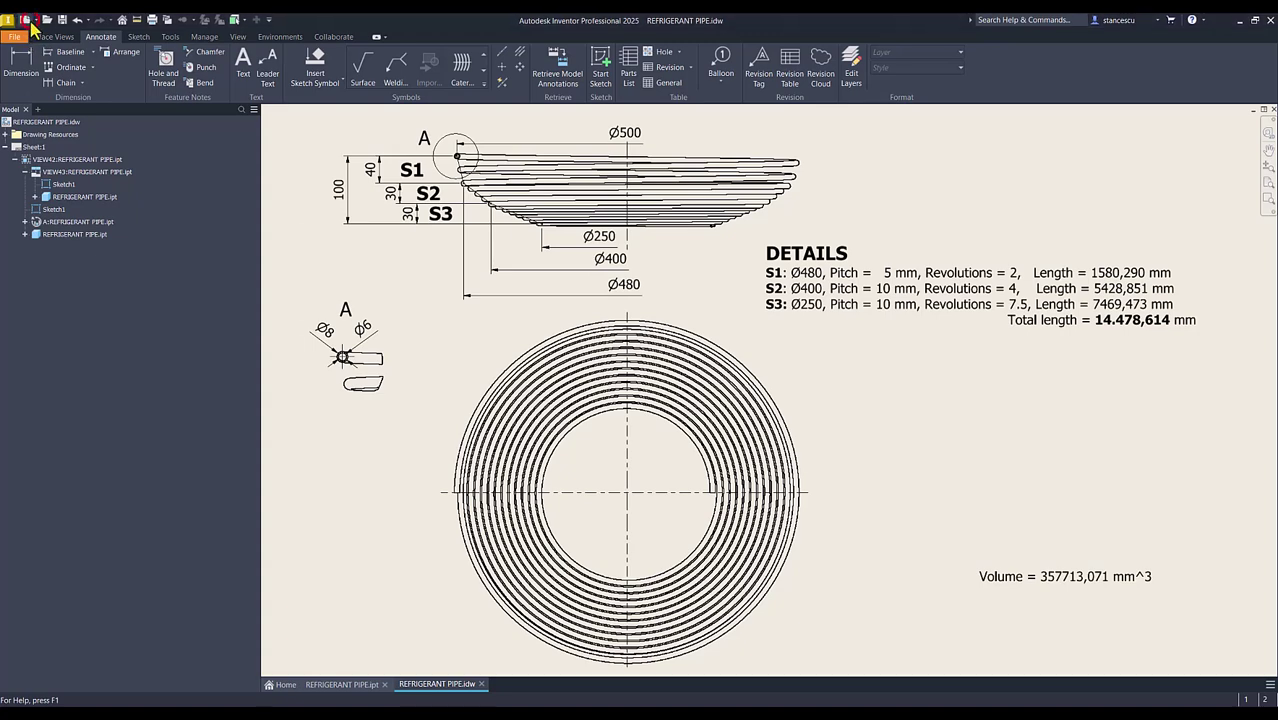
# Create a new part and start a 2D sketch on the front XY plane.
pyautogui.click(27, 20)
pyautogui.doubleClick(520, 233)
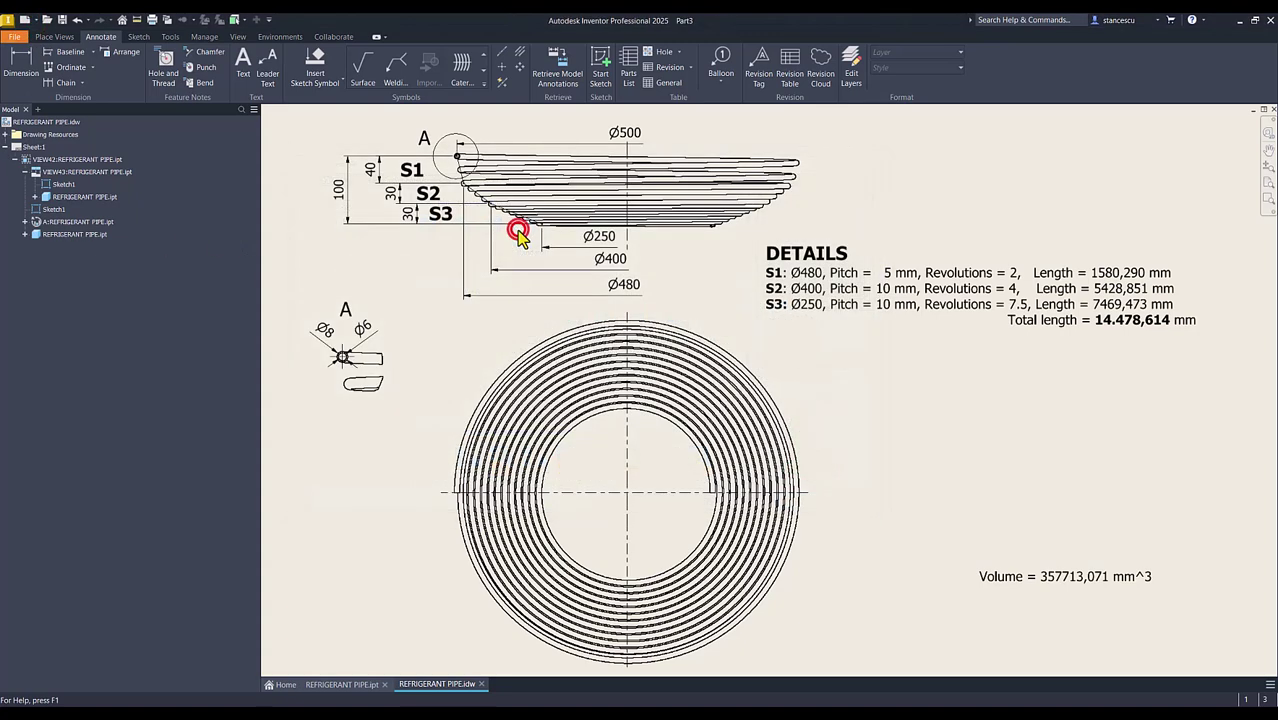
pyautogui.click(46, 76)
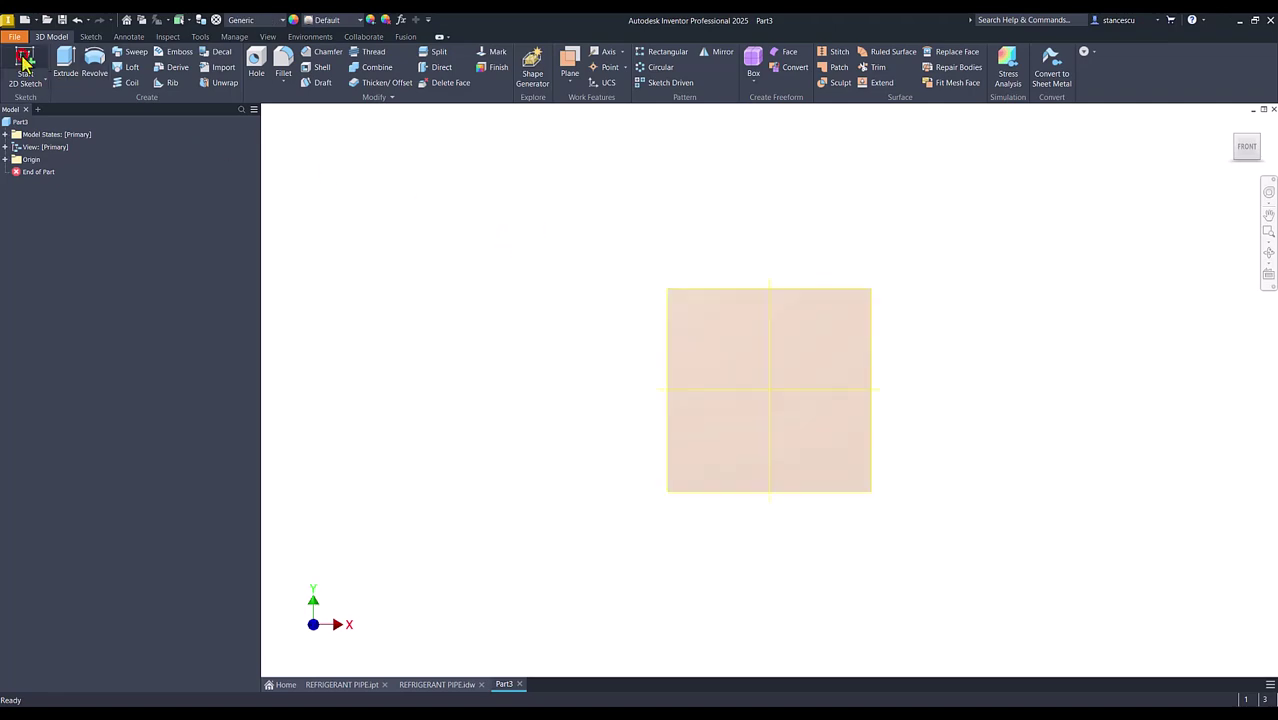
pyautogui.click(681, 224)
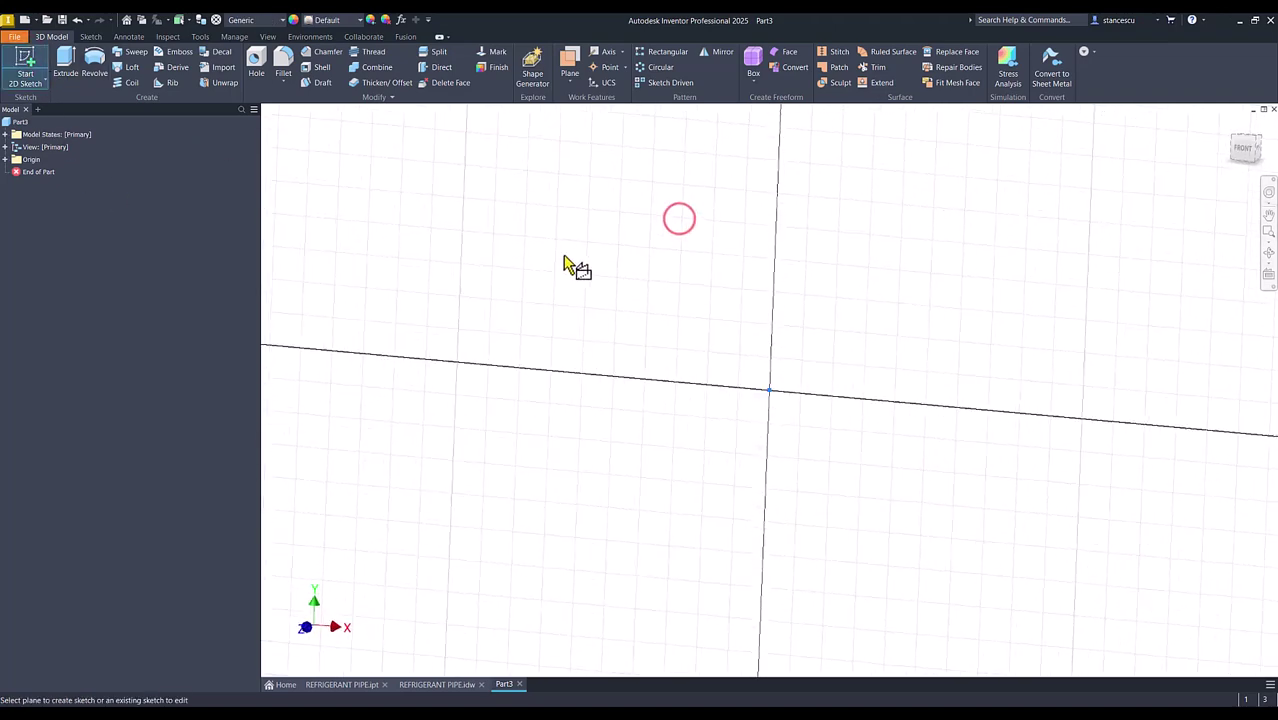
# Sketch a vertical line 100 mm long going up from the origin.
pyautogui.click(66, 62)
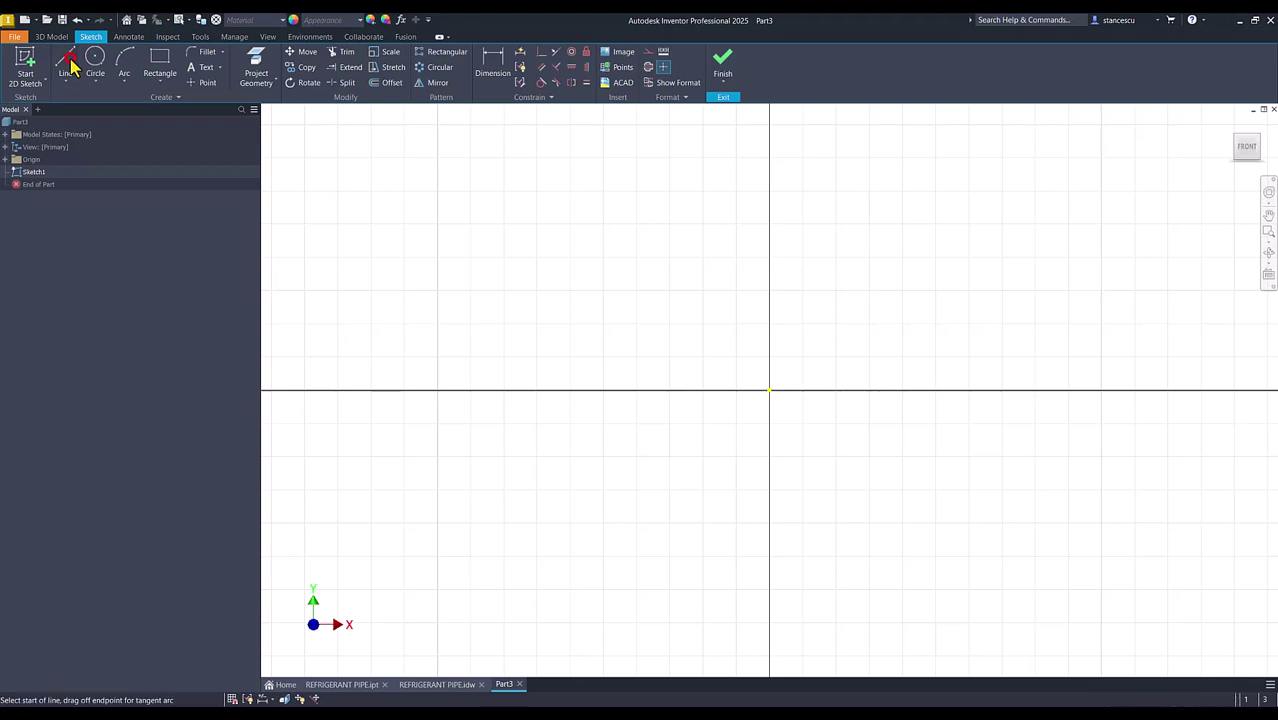
pyautogui.click(769, 390)
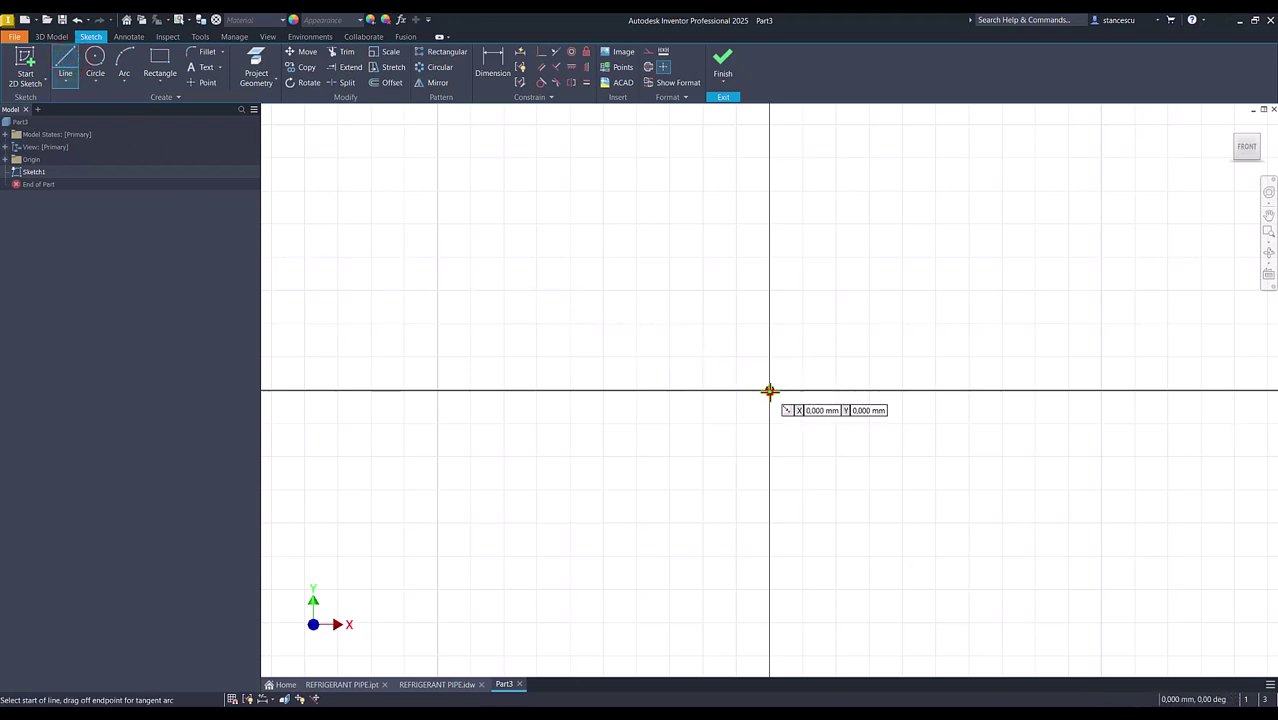
pyautogui.write('10')
pyautogui.press('Return')
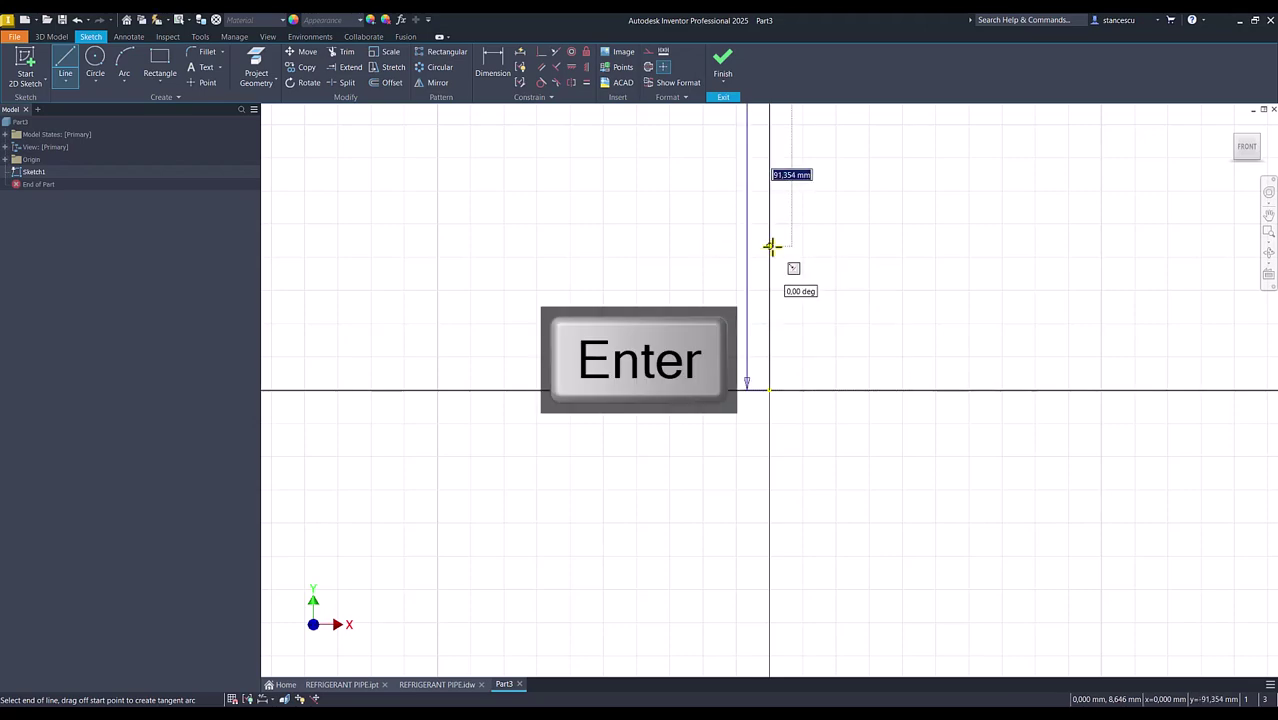
pyautogui.press('Num_Lock')
pyautogui.press('Escape')
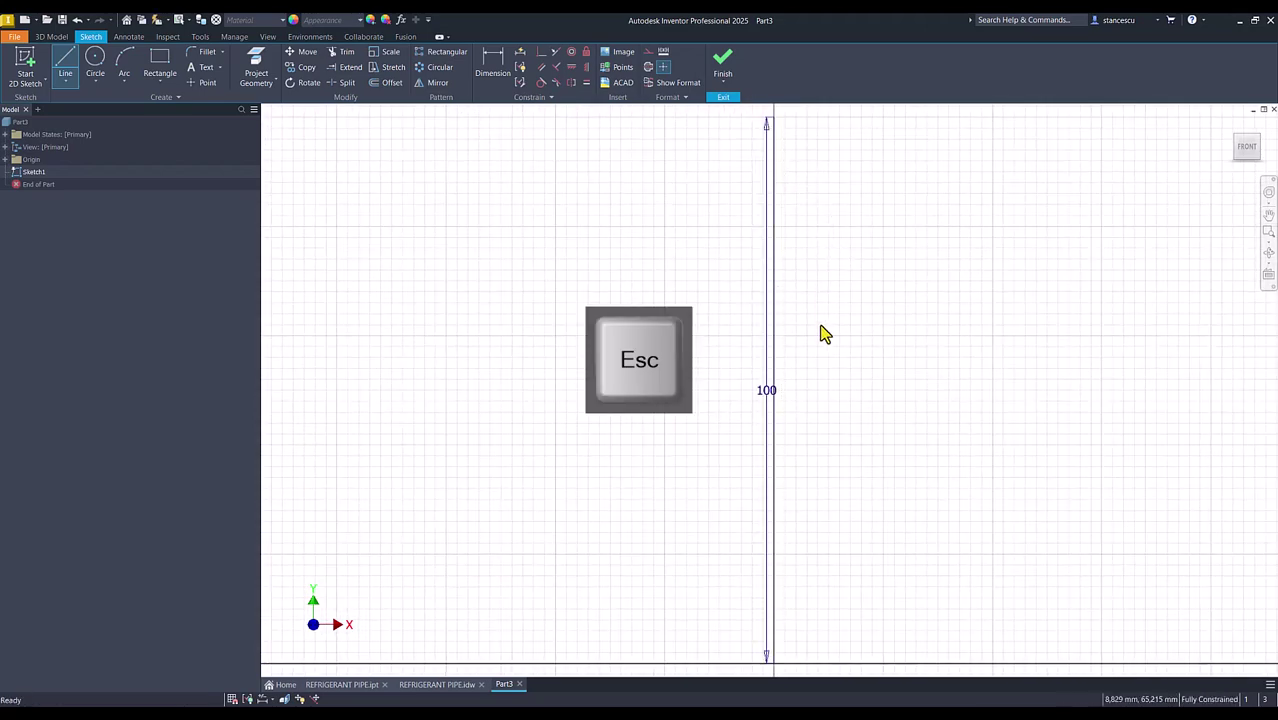
# Convert the vertical line to a centerline and move its length dimension clear to the right of the line.
pyautogui.click(820, 328)
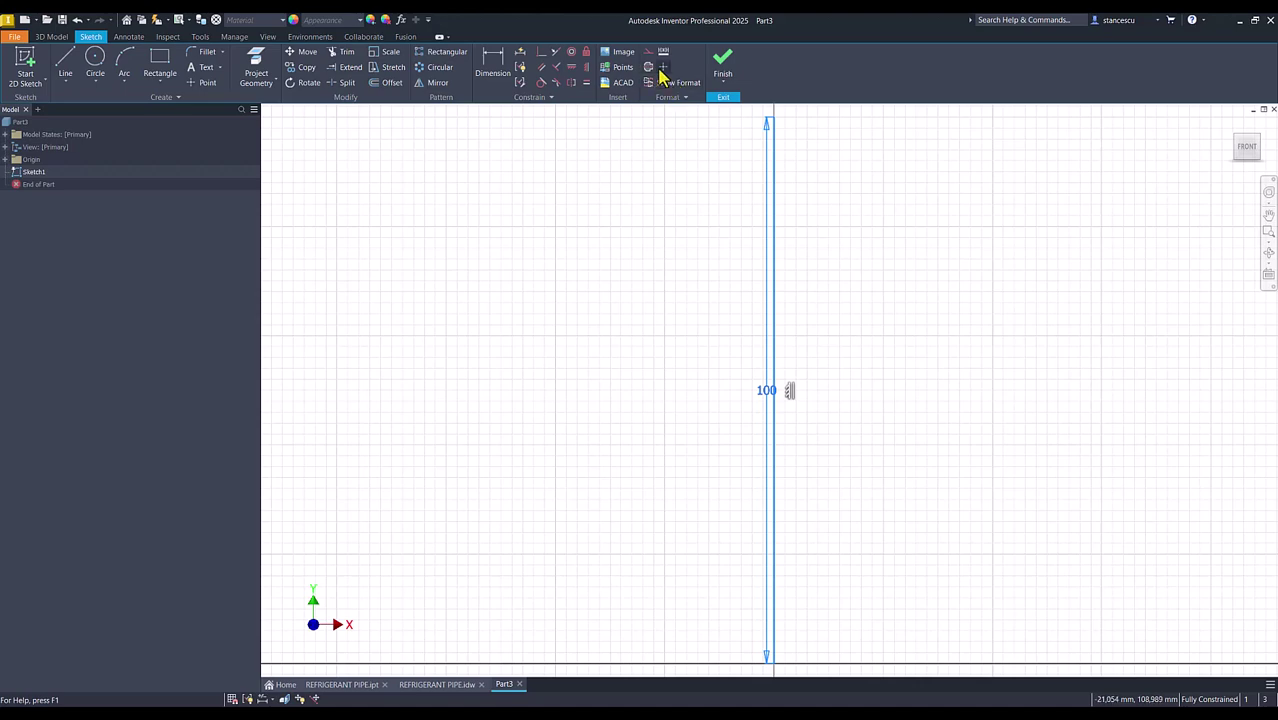
pyautogui.click(649, 67)
pyautogui.click(818, 274)
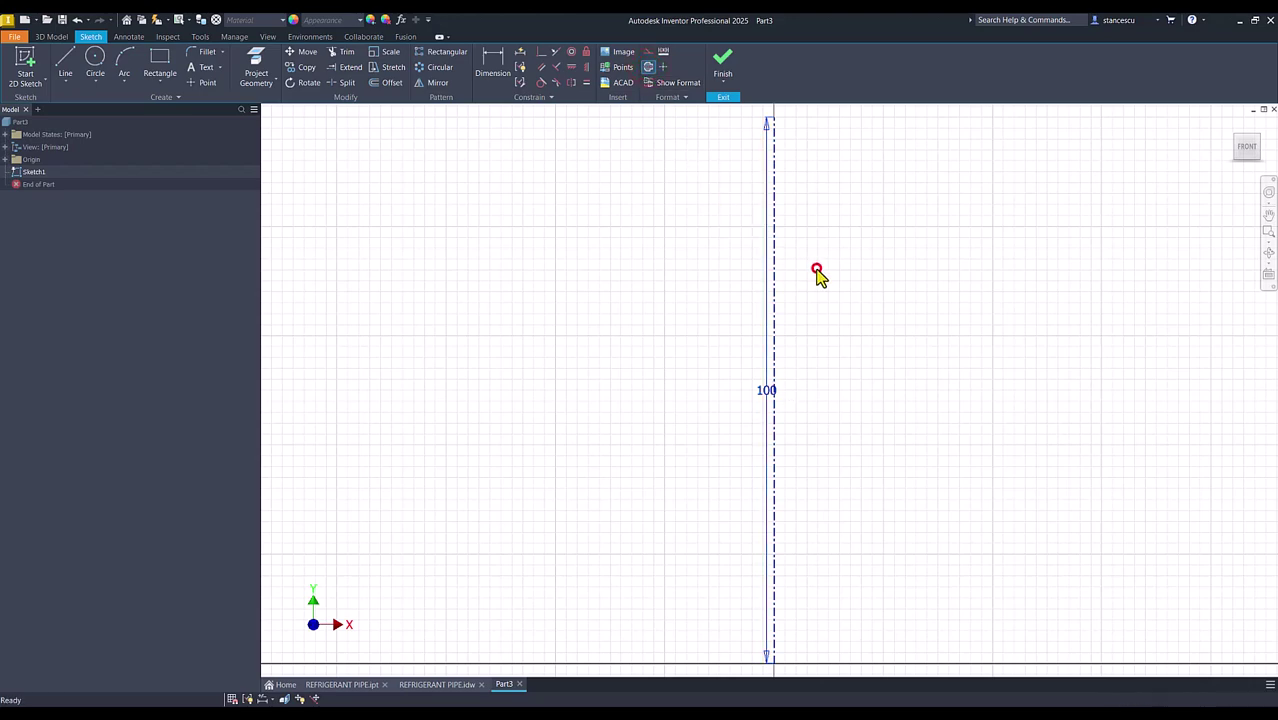
pyautogui.click(764, 346)
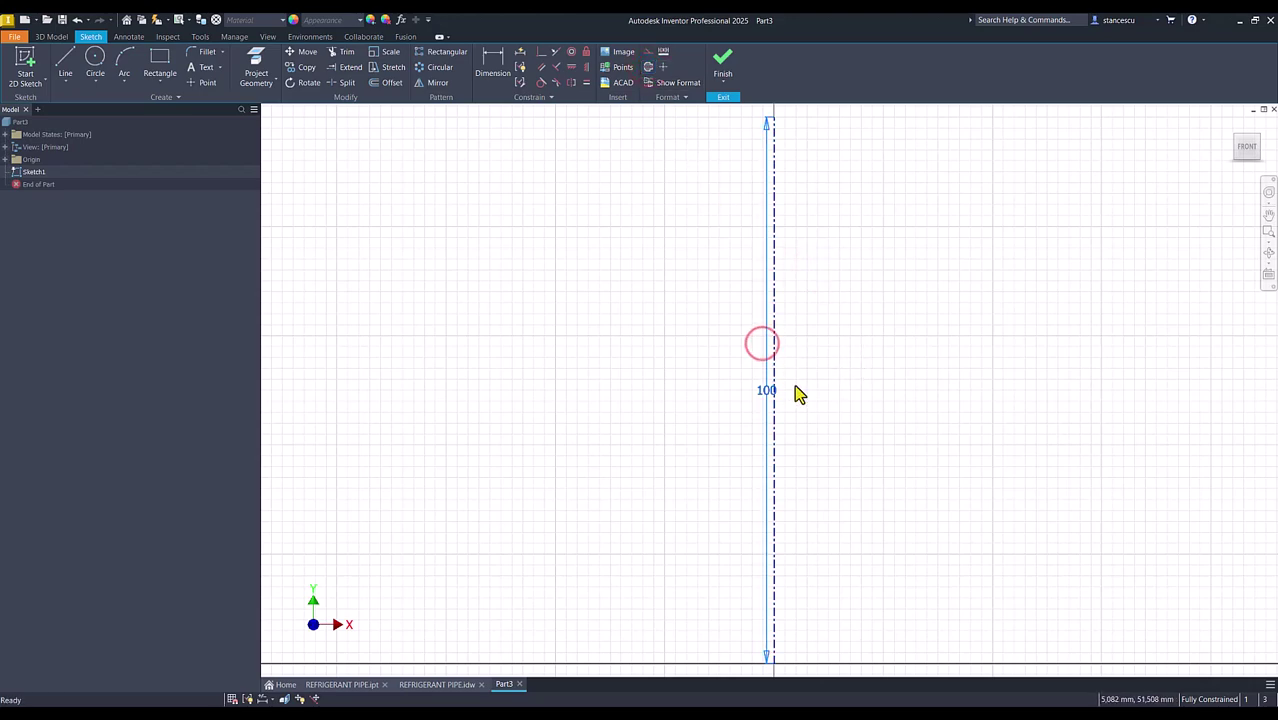
pyautogui.moveTo(779, 399); pyautogui.dragTo(950, 414)
# Sketch a three-segment open line chain left of the centerline, descending from its top height to the horizontal axis about 111 mm from the origin.
pyautogui.scroll(-3, 740, 380)
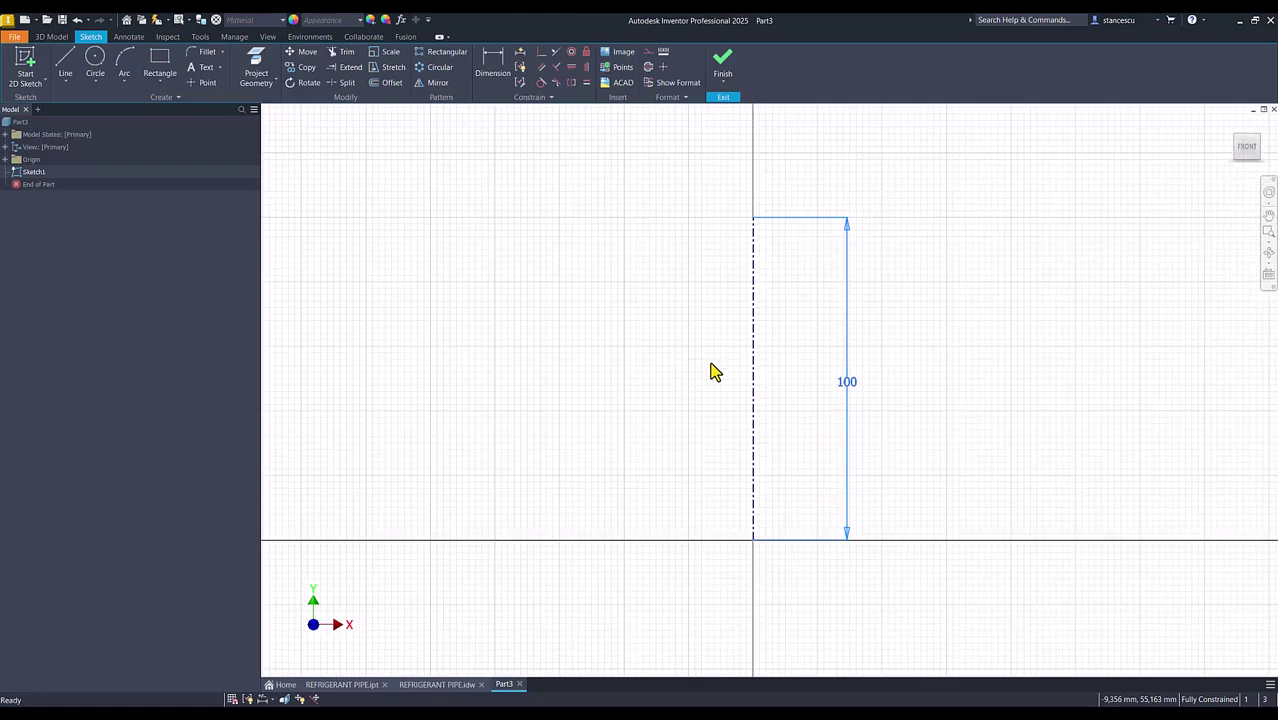
pyautogui.scroll(-3, 668, 365)
pyautogui.moveTo(673, 362); pyautogui.dragTo(834, 374, button='middle')
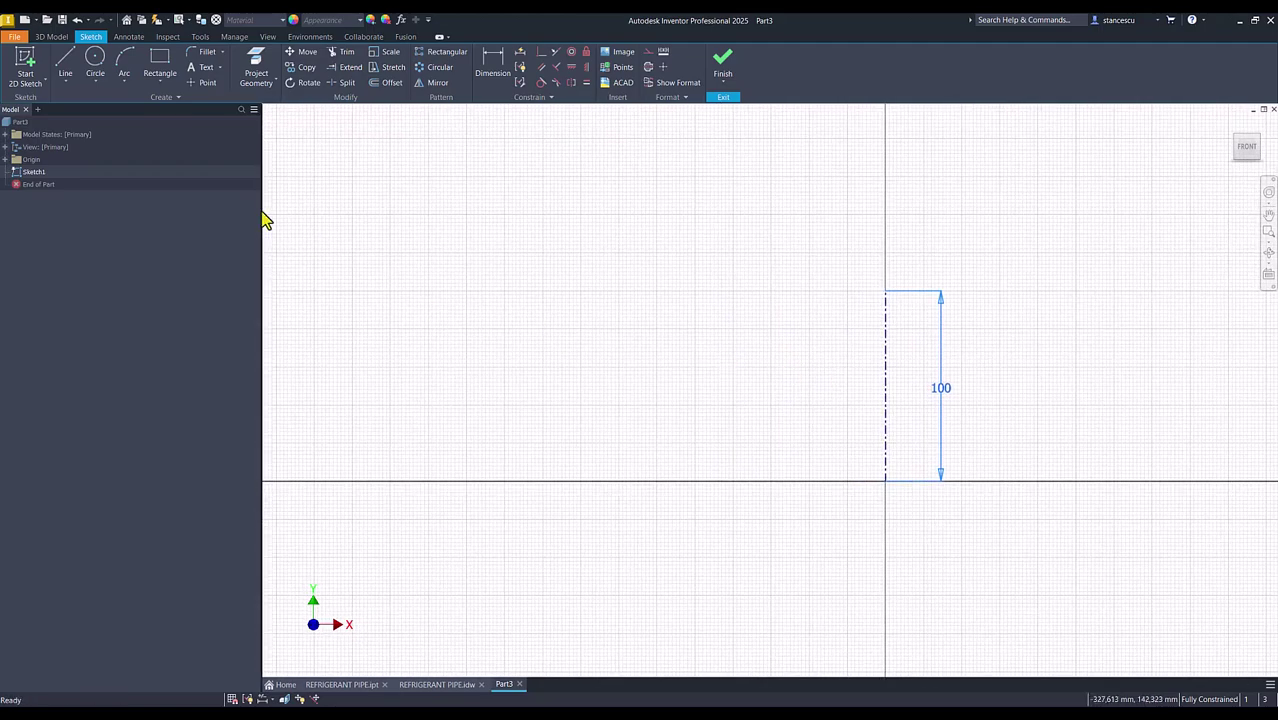
pyautogui.click(66, 60)
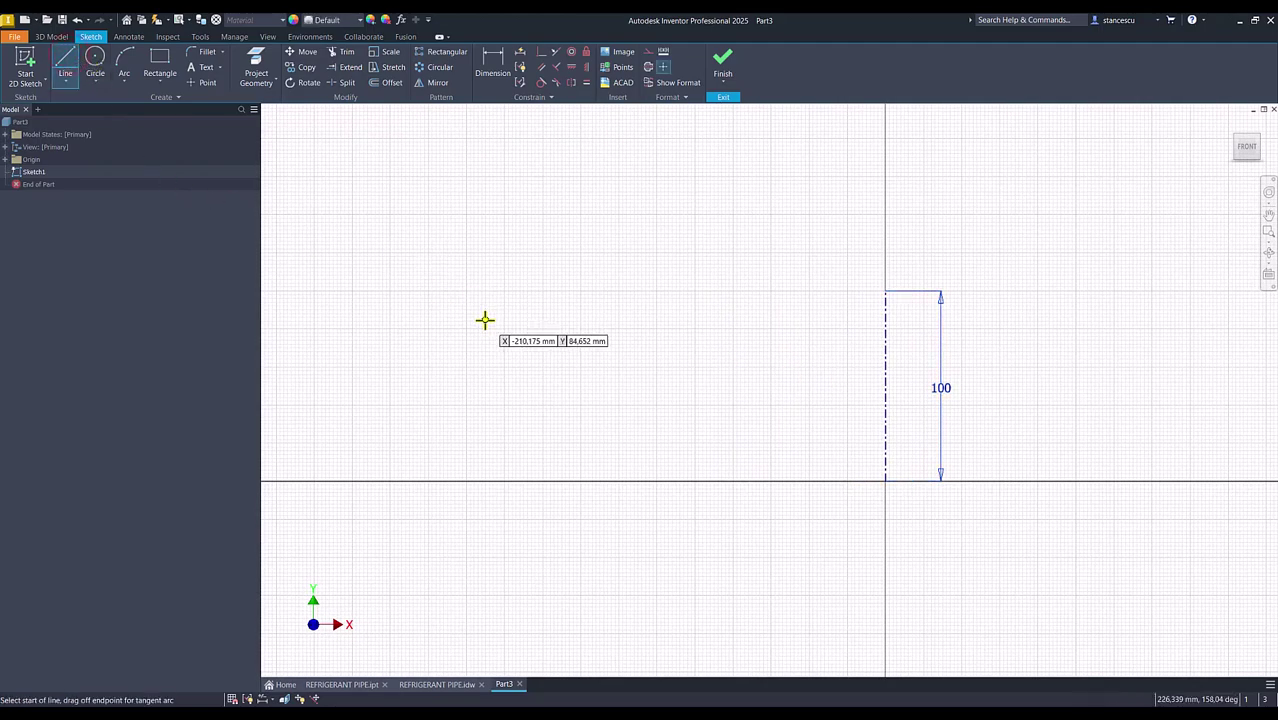
pyautogui.click(457, 290)
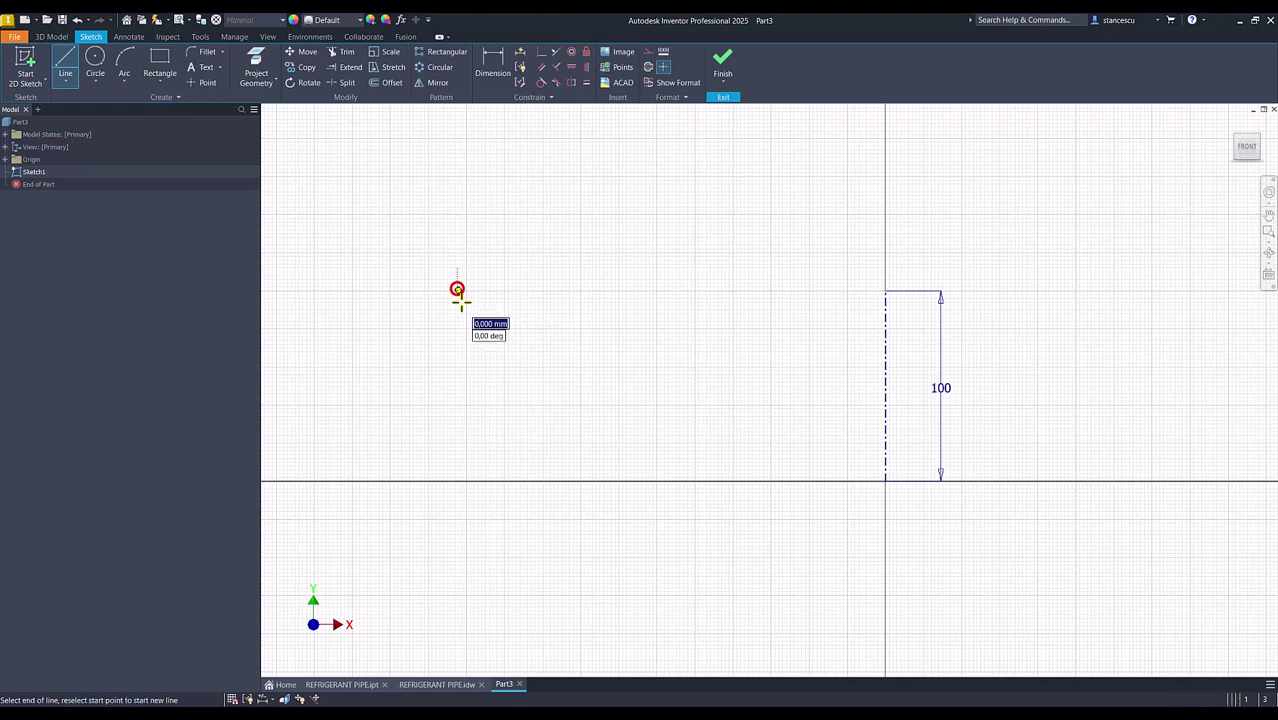
pyautogui.click(474, 344)
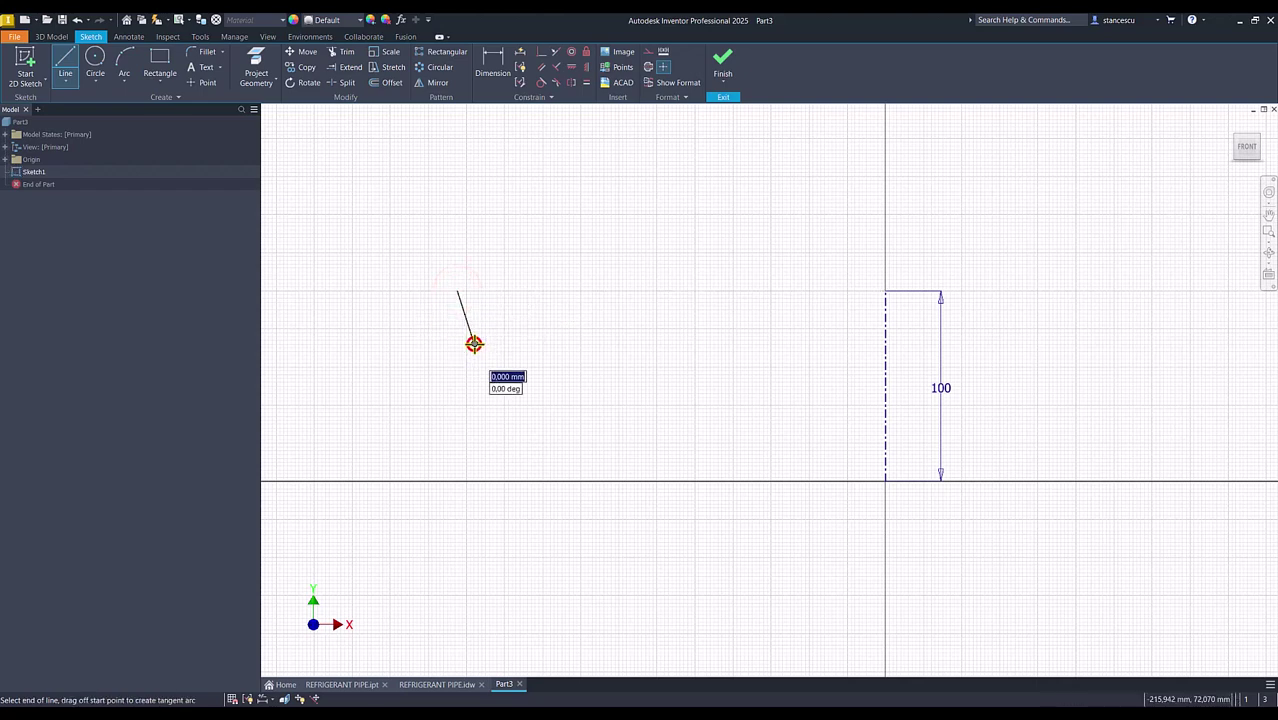
pyautogui.click(557, 427)
pyautogui.click(674, 481)
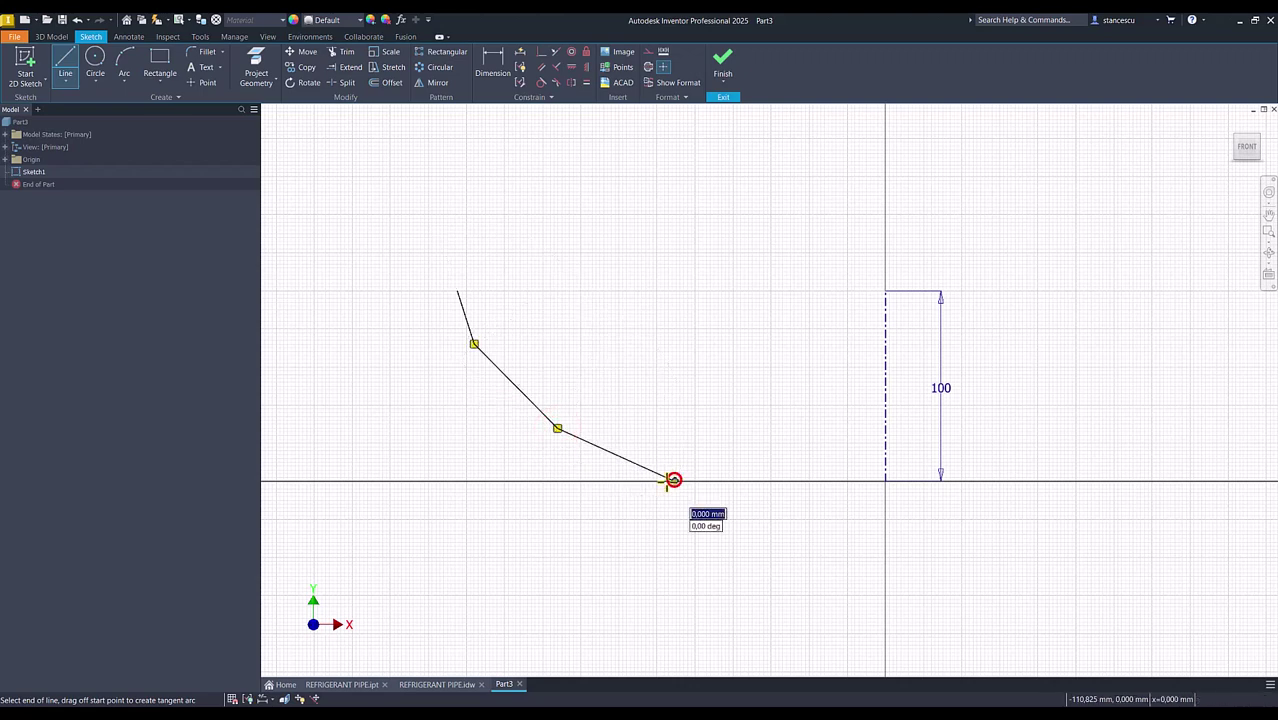
pyautogui.press('Escape')
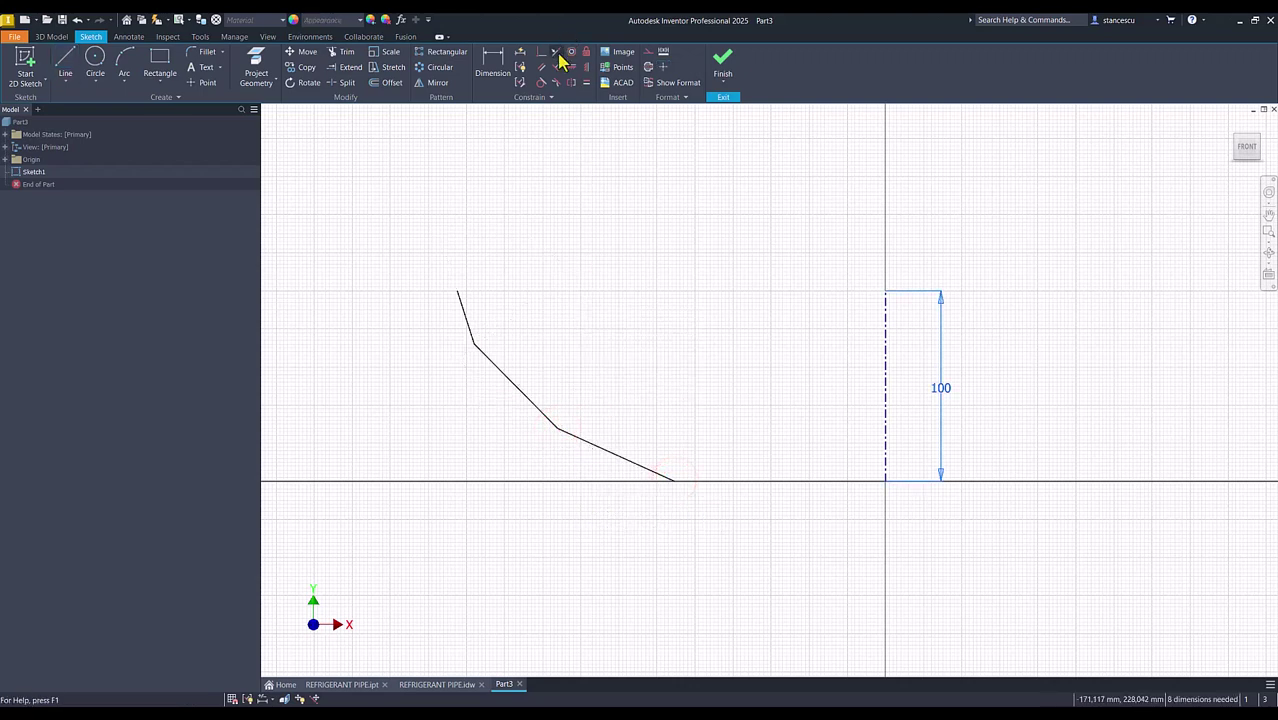
# Apply horizontal constraints aligning the chain's upper endpoint with the centerline's top and its lower endpoint with the centerline's bottom.
pyautogui.click(570, 68)
pyautogui.click(458, 292)
pyautogui.click(886, 293)
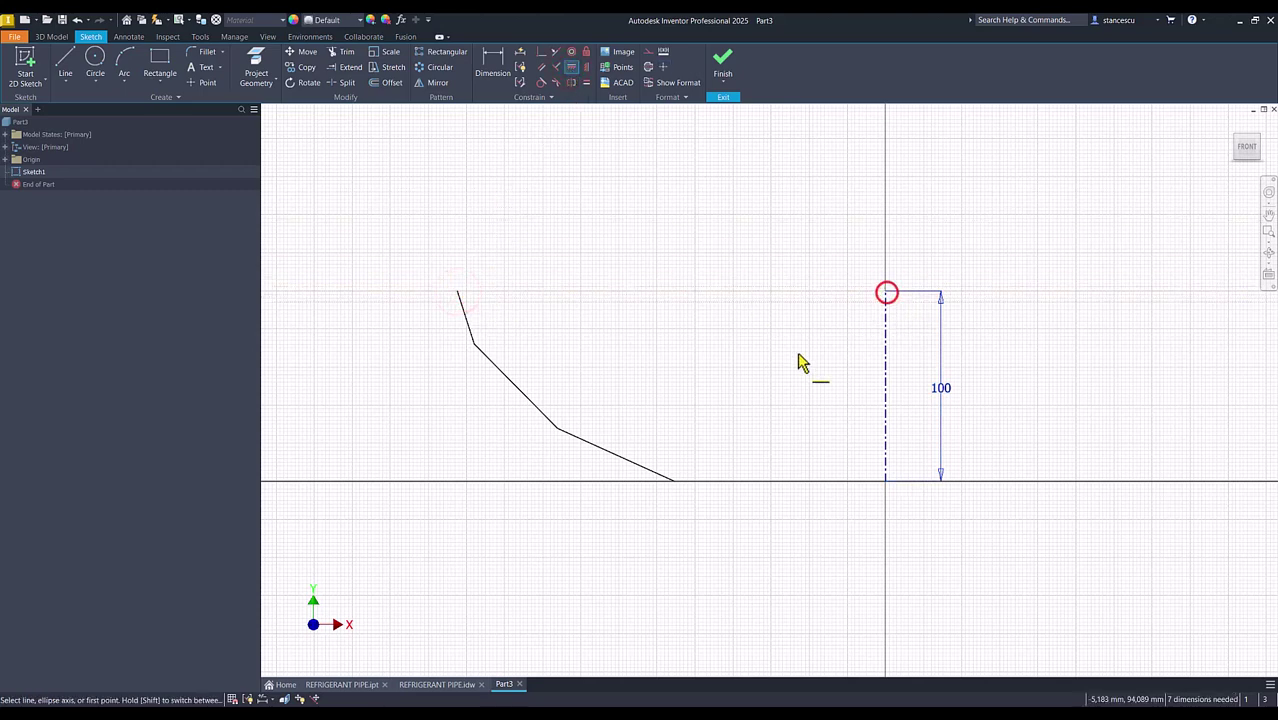
pyautogui.click(675, 483)
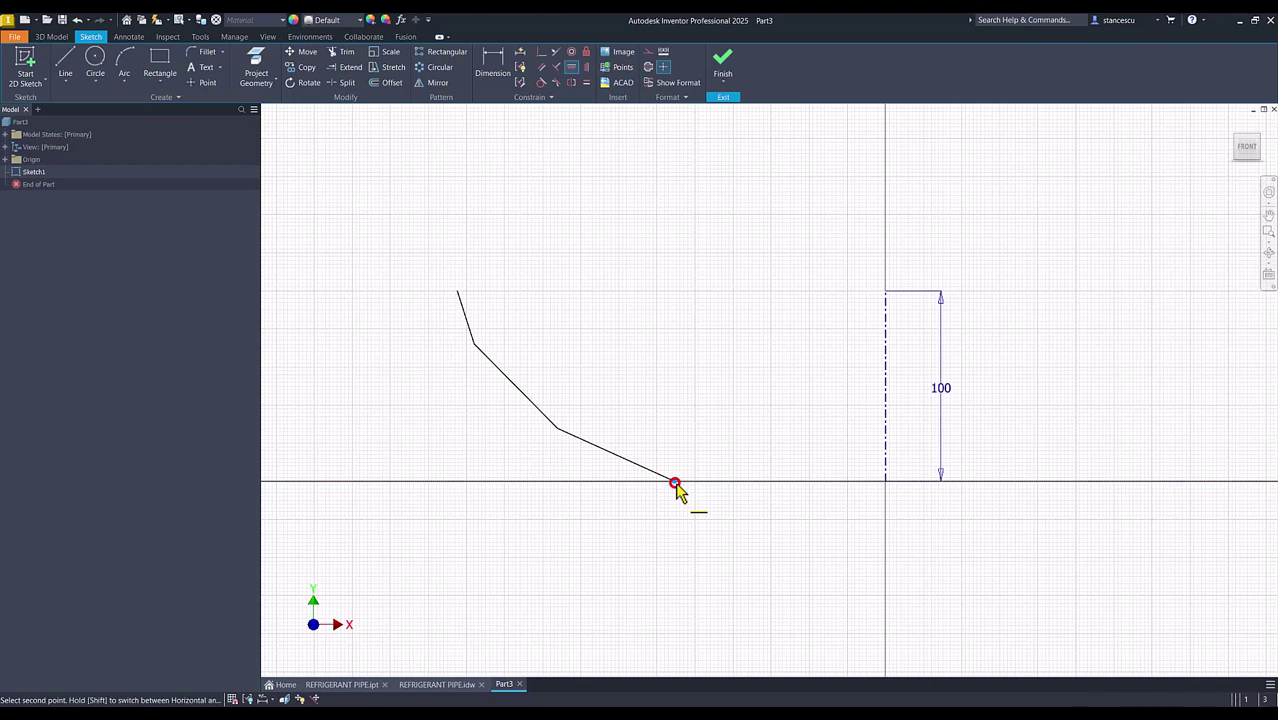
pyautogui.click(887, 484)
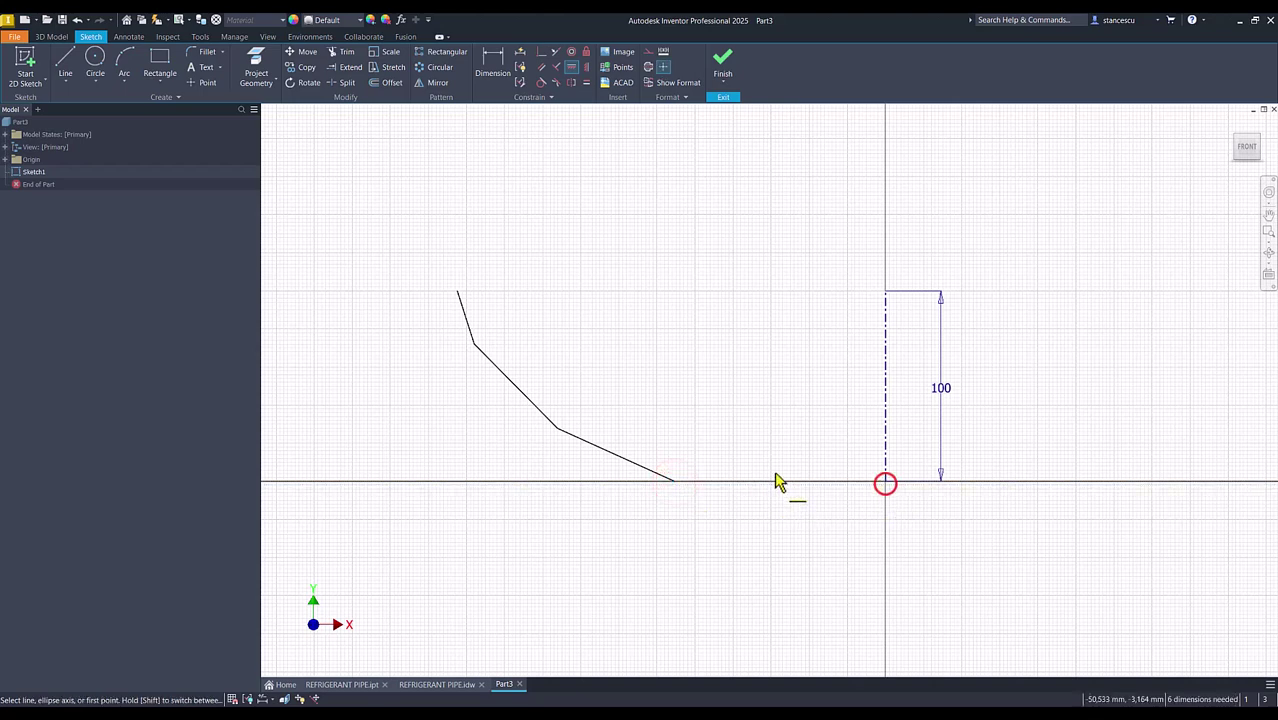
pyautogui.press('Escape')
# Dimension the vertical height of the chain's upper segment as 40 mm.
pyautogui.click(492, 68)
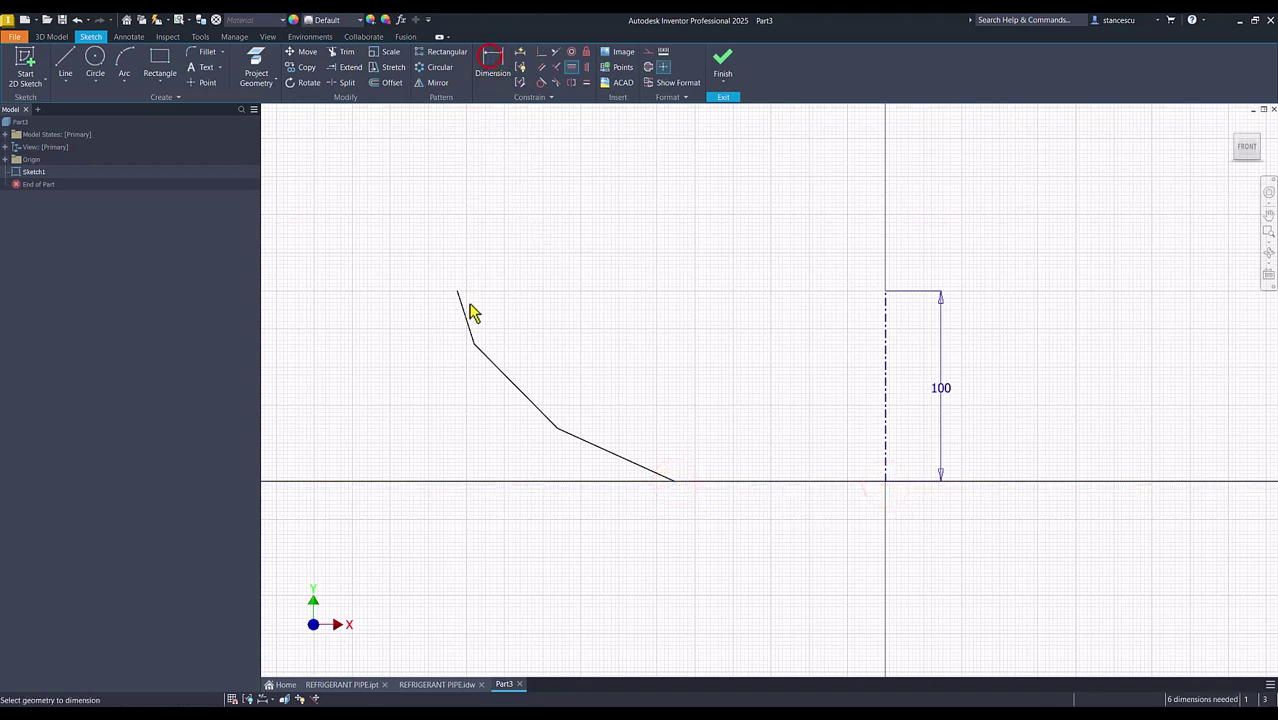
pyautogui.click(460, 307)
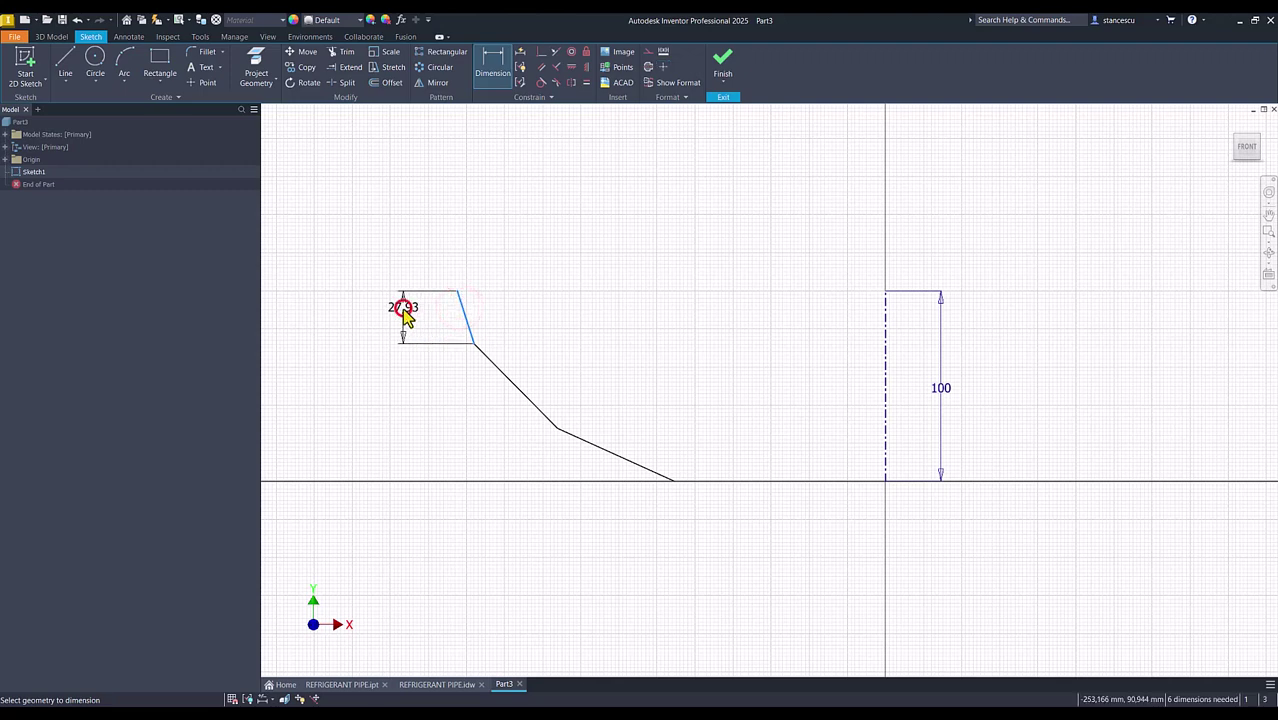
pyautogui.click(405, 316)
pyautogui.write('40')
pyautogui.press('Return')
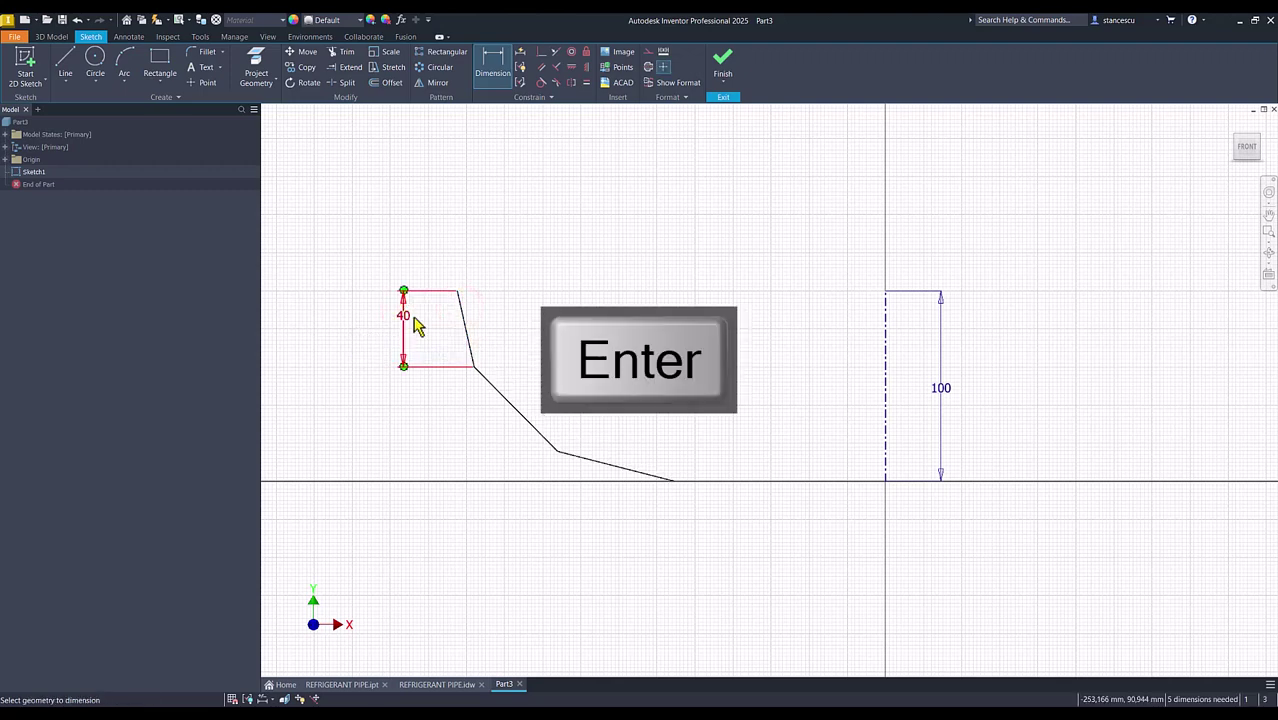
# Dimension the vertical height of the chain's middle segment as 30 mm.
pyautogui.click(511, 404)
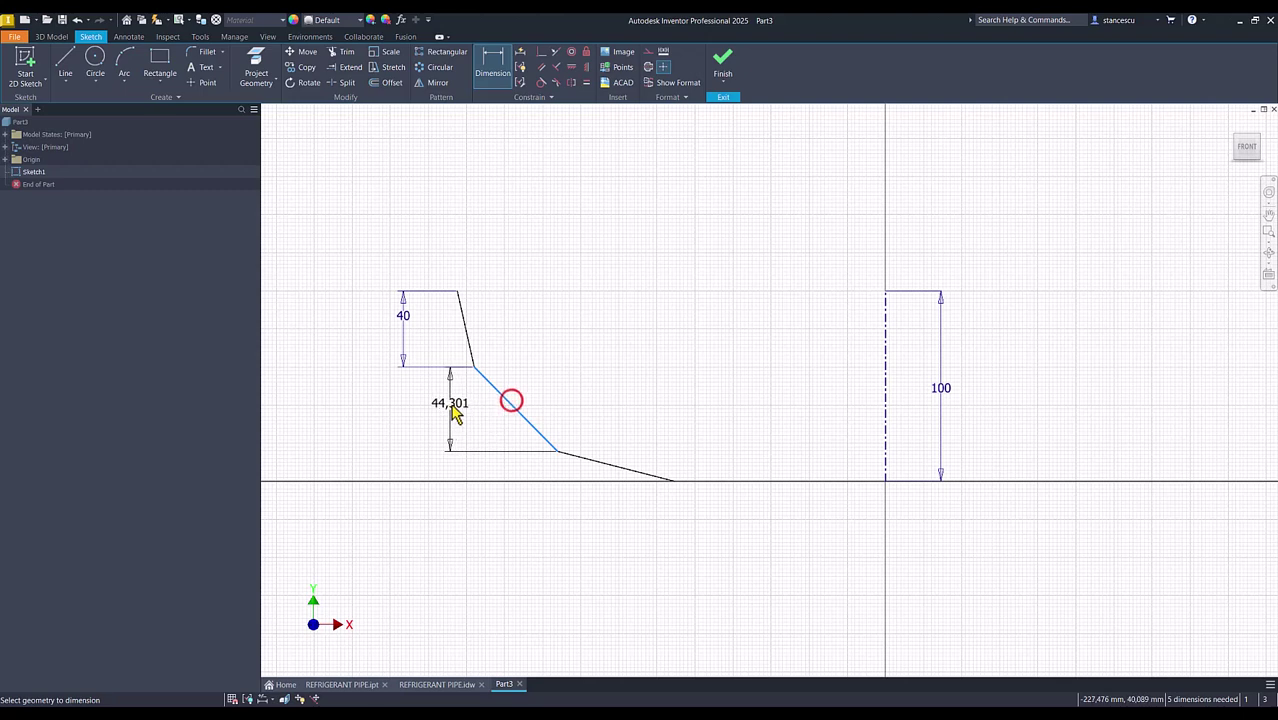
pyautogui.click(449, 405)
pyautogui.write('30')
pyautogui.press('Return')
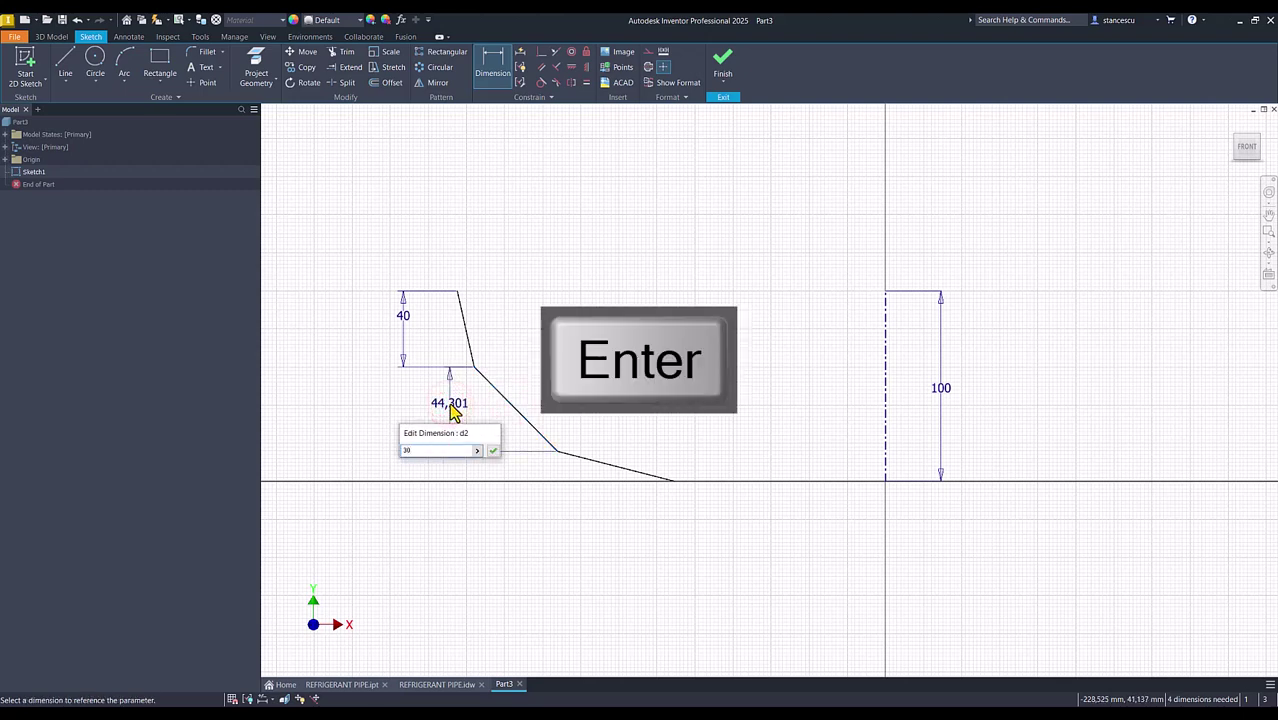
# Add a driven dimension for the vertical height of the chain's lowest segment.
pyautogui.click(588, 447)
pyautogui.click(491, 450)
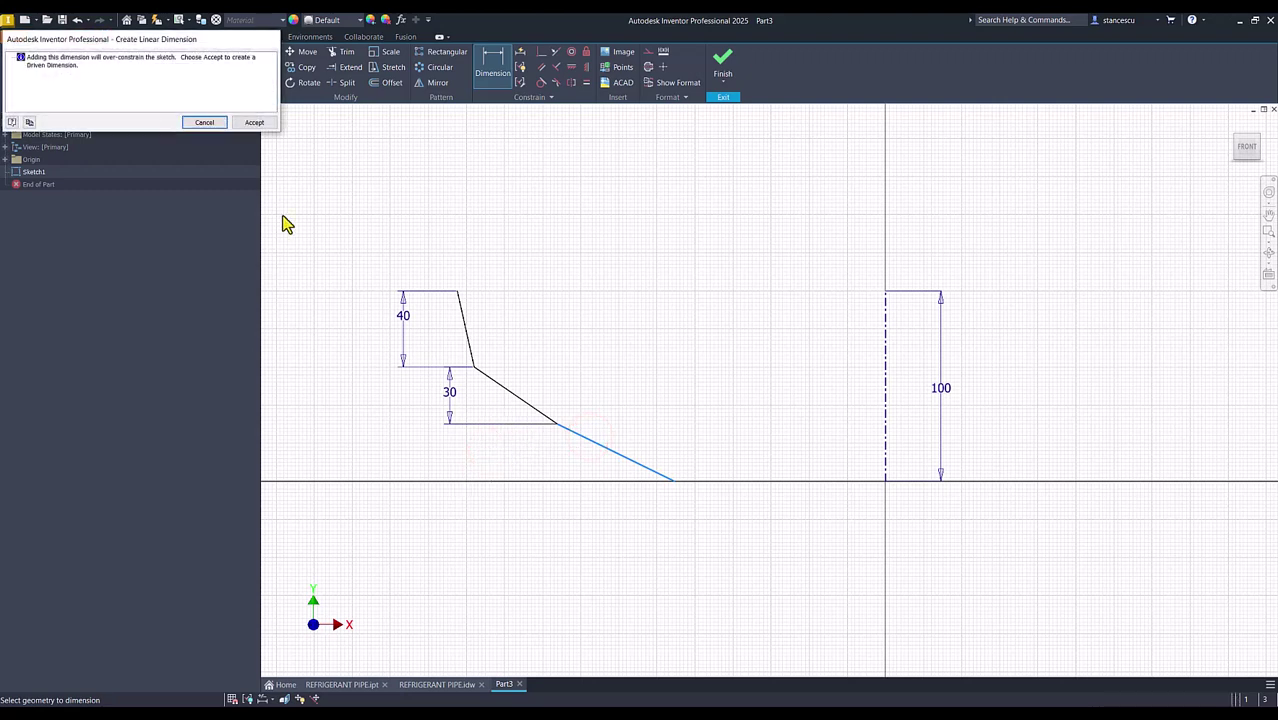
pyautogui.click(253, 124)
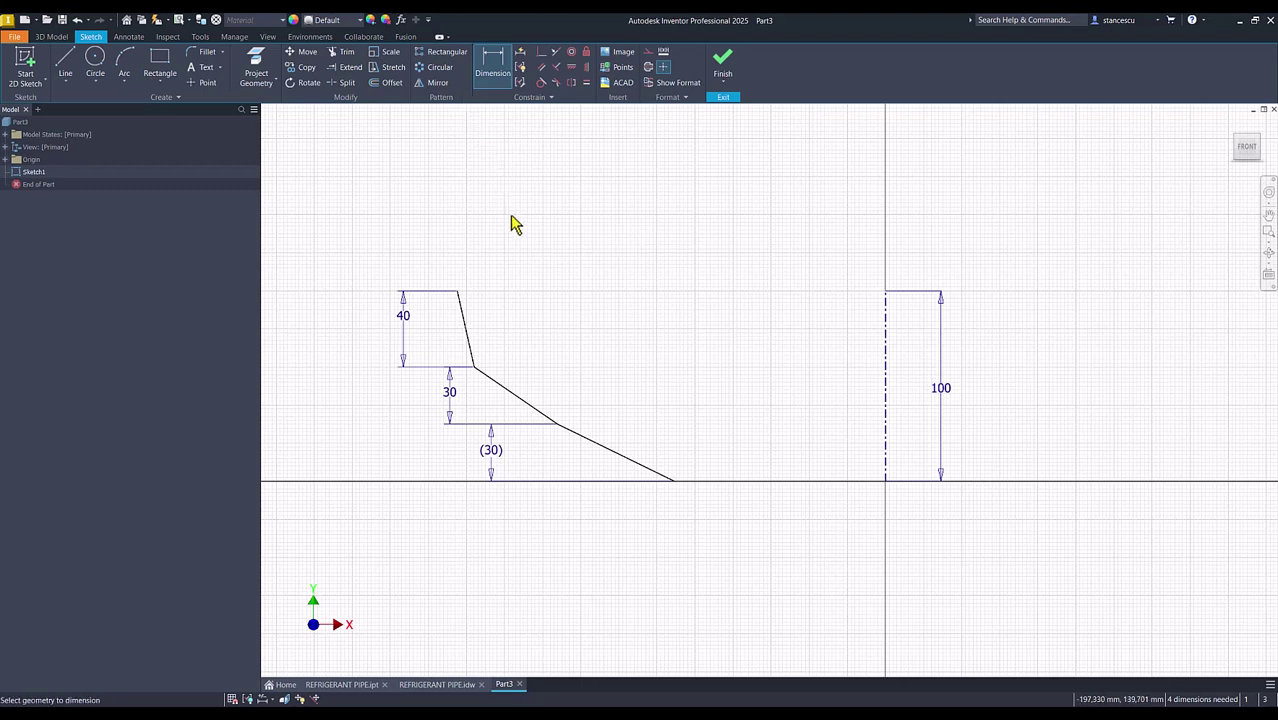
# Dimension the diameter from the chain's upper endpoint to the centerline as 500 mm.
pyautogui.click(457, 292)
pyautogui.click(883, 327)
pyautogui.click(802, 229)
pyautogui.write('50')
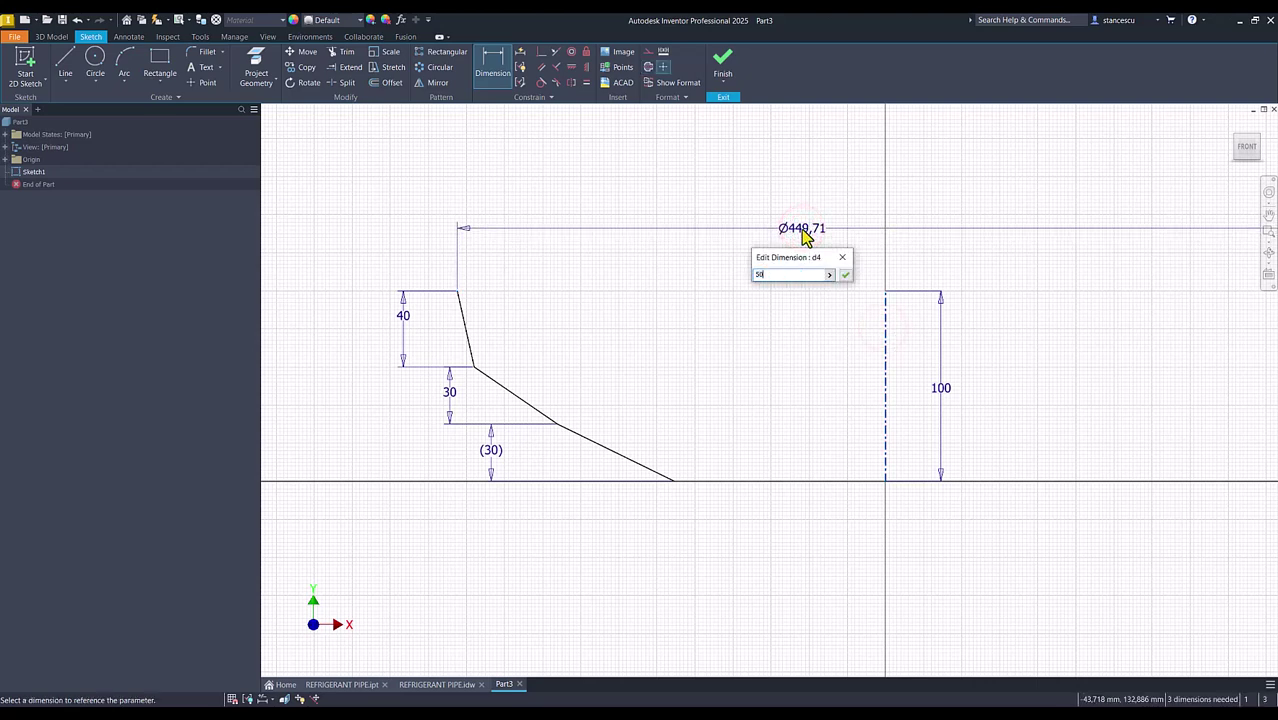
pyautogui.write('0')
pyautogui.press('Return')
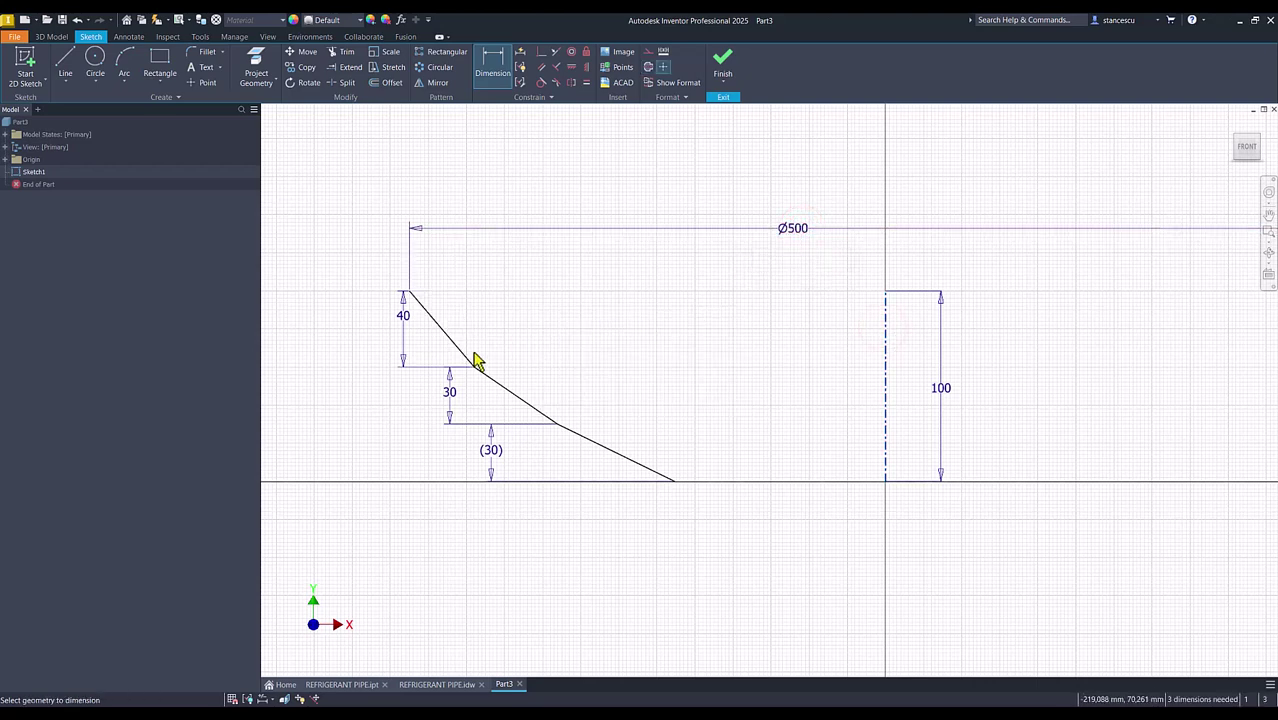
pyautogui.click(887, 386)
pyautogui.press('Escape')
pyautogui.click(800, 418)
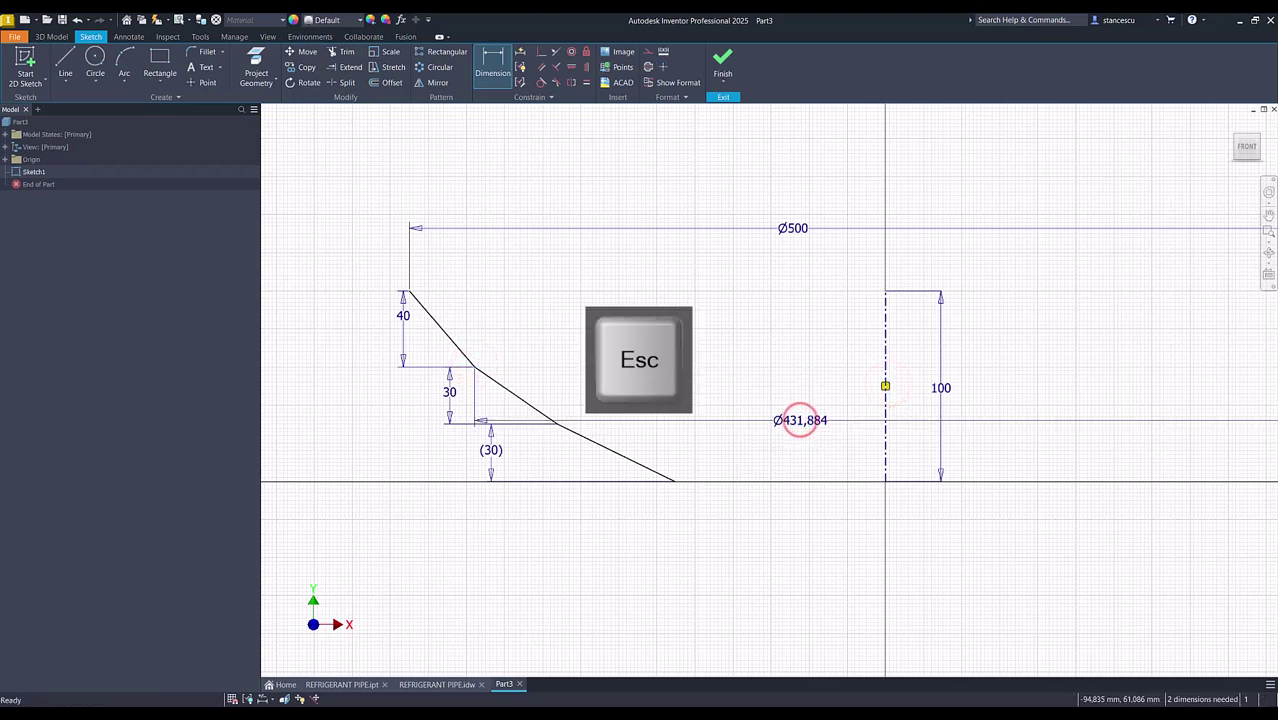
pyautogui.click(490, 68)
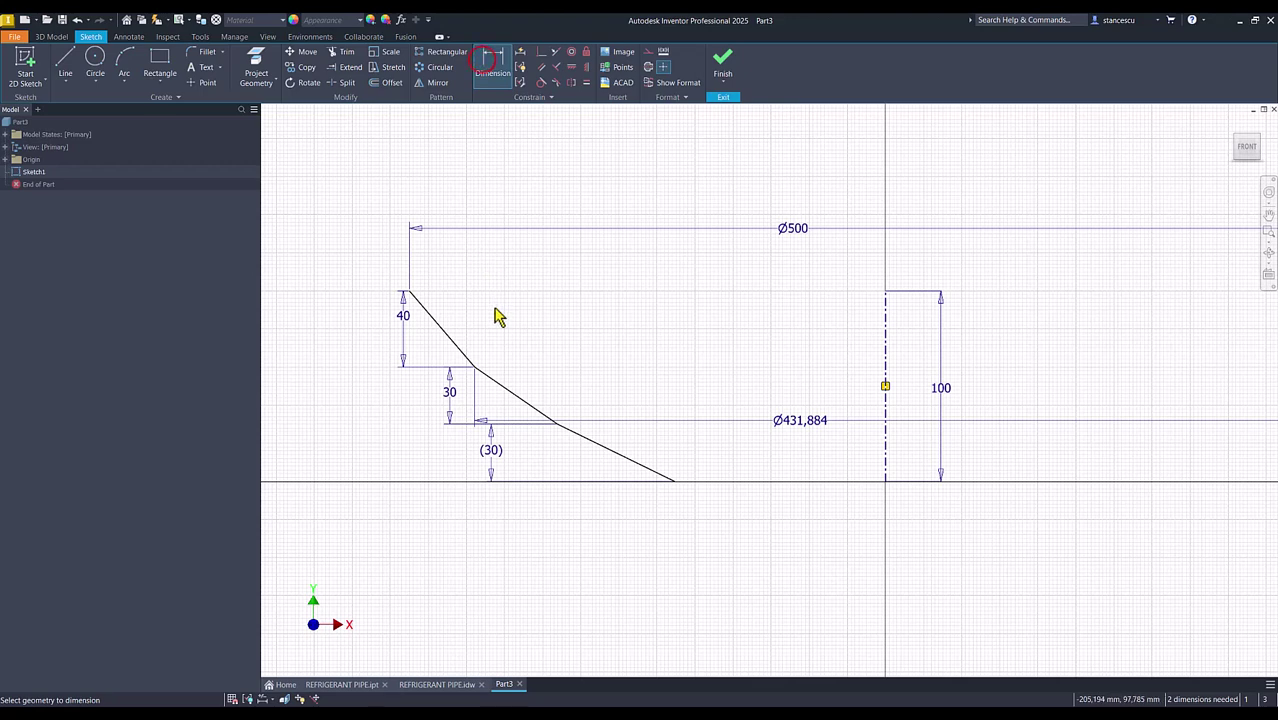
pyautogui.click(475, 367)
pyautogui.click(887, 331)
pyautogui.click(736, 268)
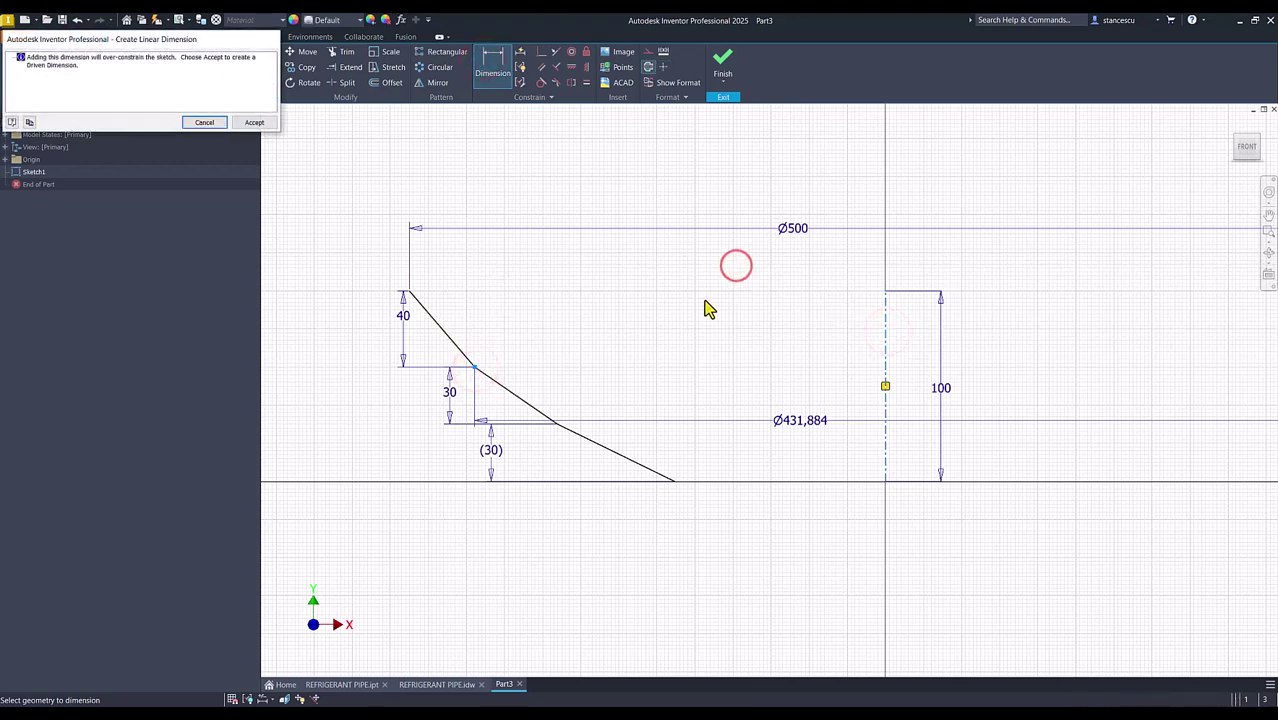
pyautogui.click(204, 122)
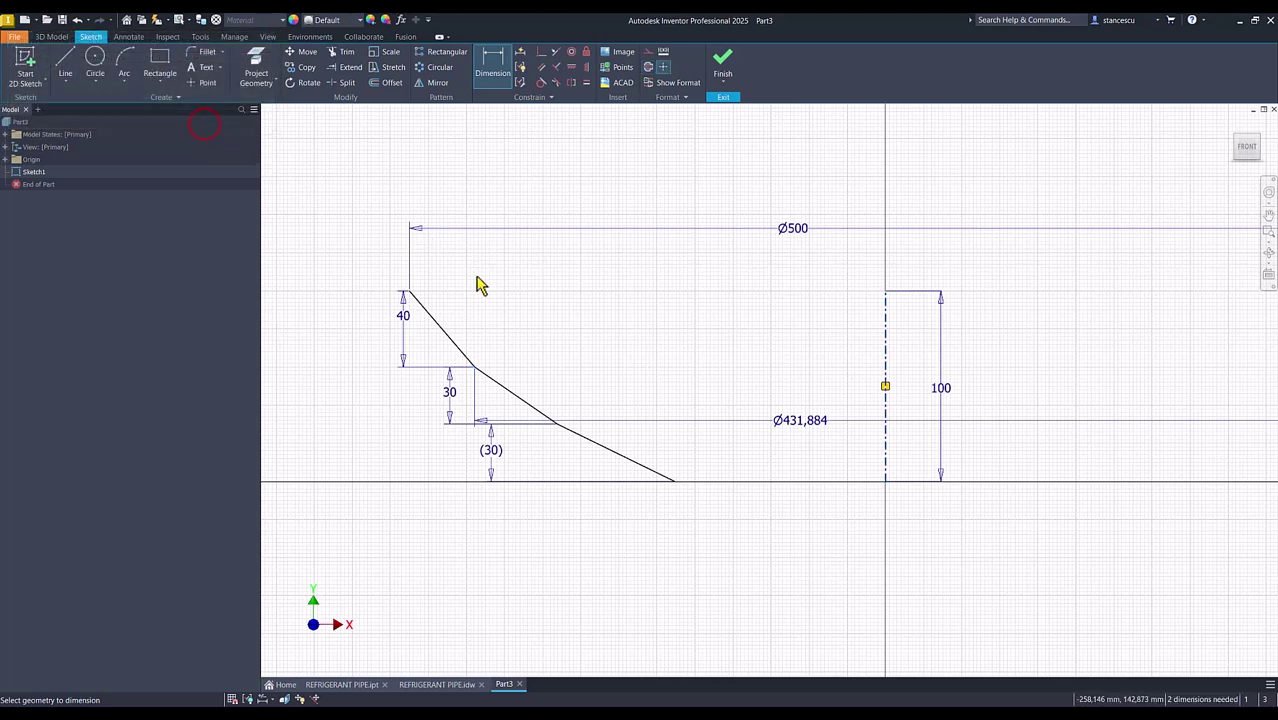
pyautogui.click(853, 362)
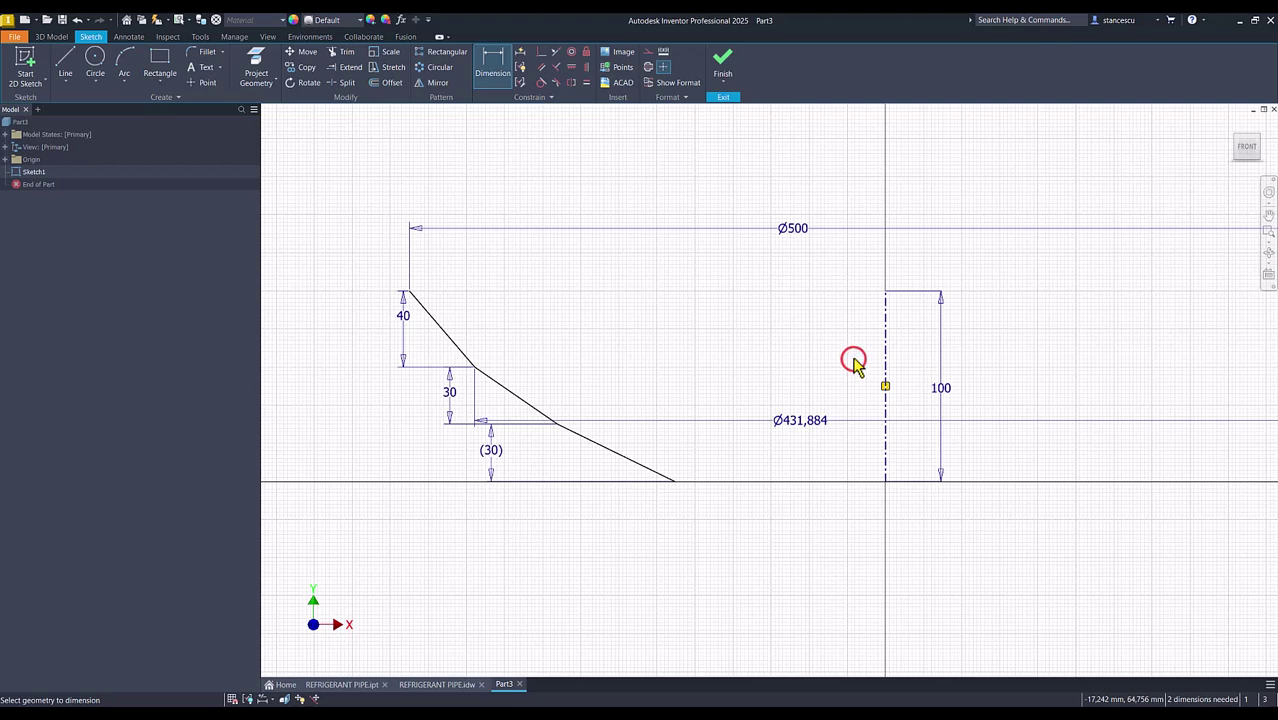
pyautogui.hotkey('ctrl', 'z')
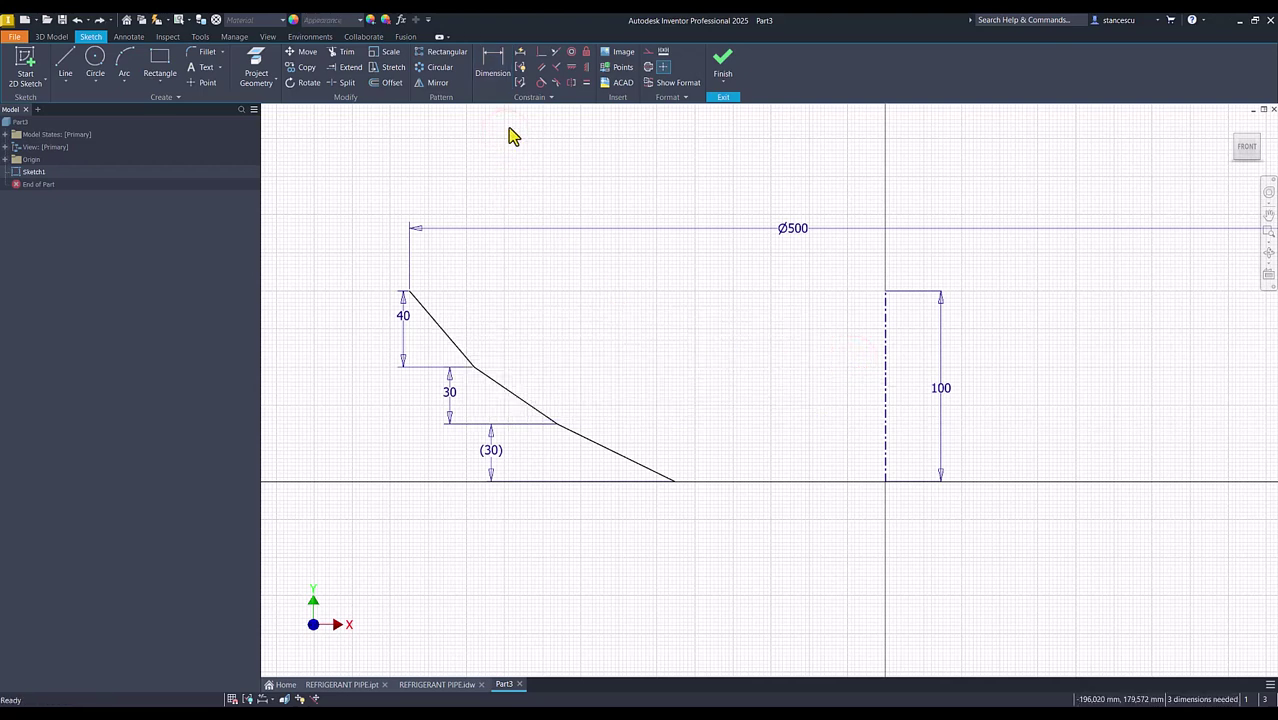
# Dimension the diameter from the chain's upper bend point to the centerline as 480 mm.
pyautogui.click(492, 62)
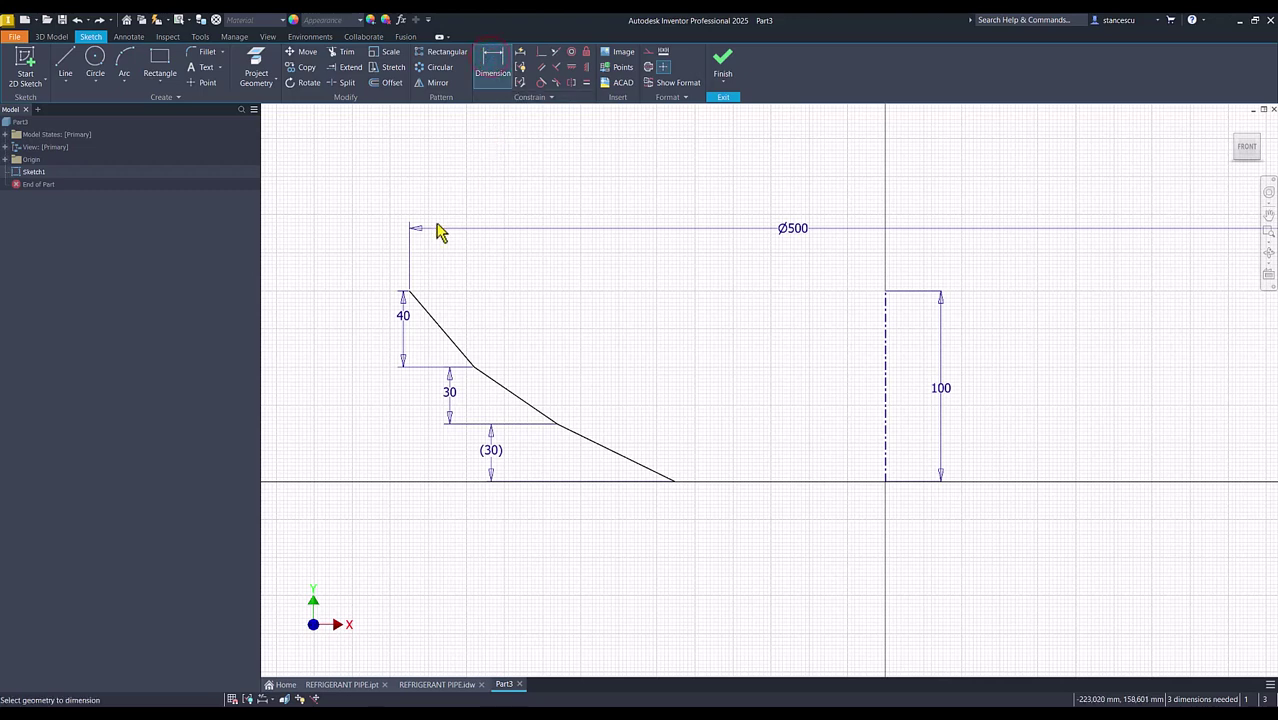
pyautogui.click(474, 366)
pyautogui.click(884, 346)
pyautogui.click(801, 258)
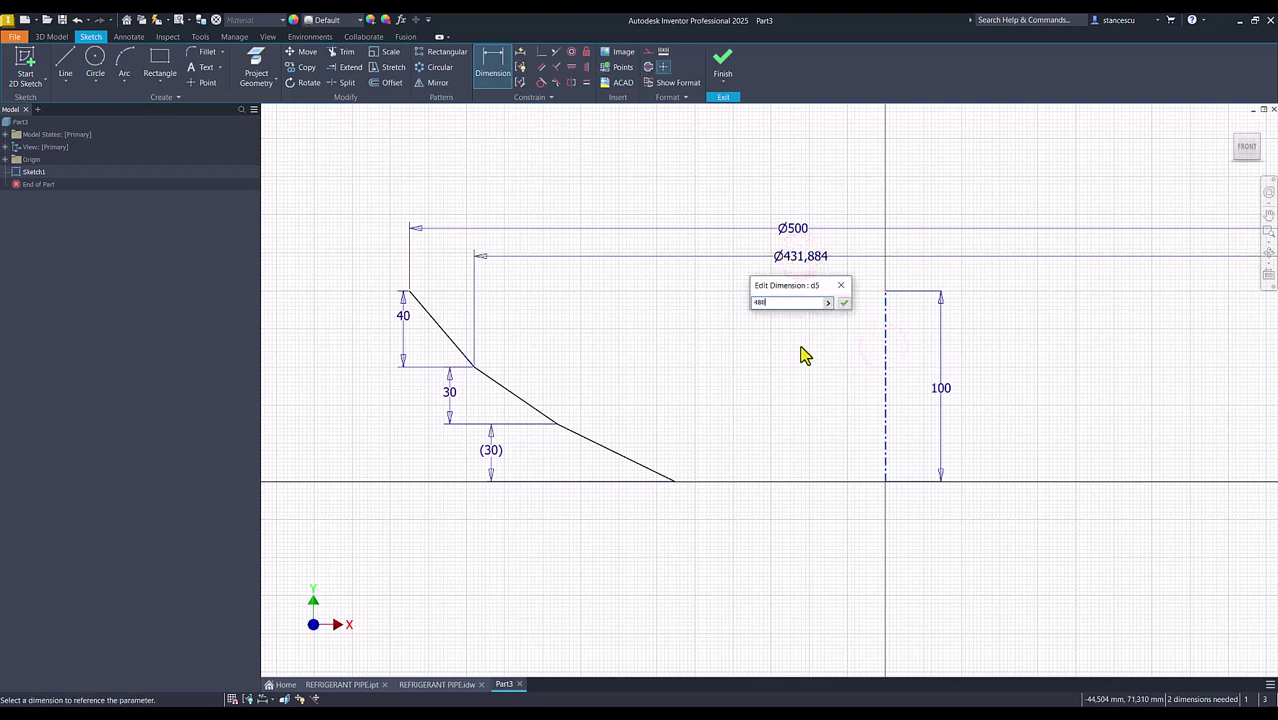
pyautogui.press('Return')
# Dimension the diameter from the chain's lower bend point to the centerline as 400 mm.
pyautogui.click(556, 424)
pyautogui.click(885, 416)
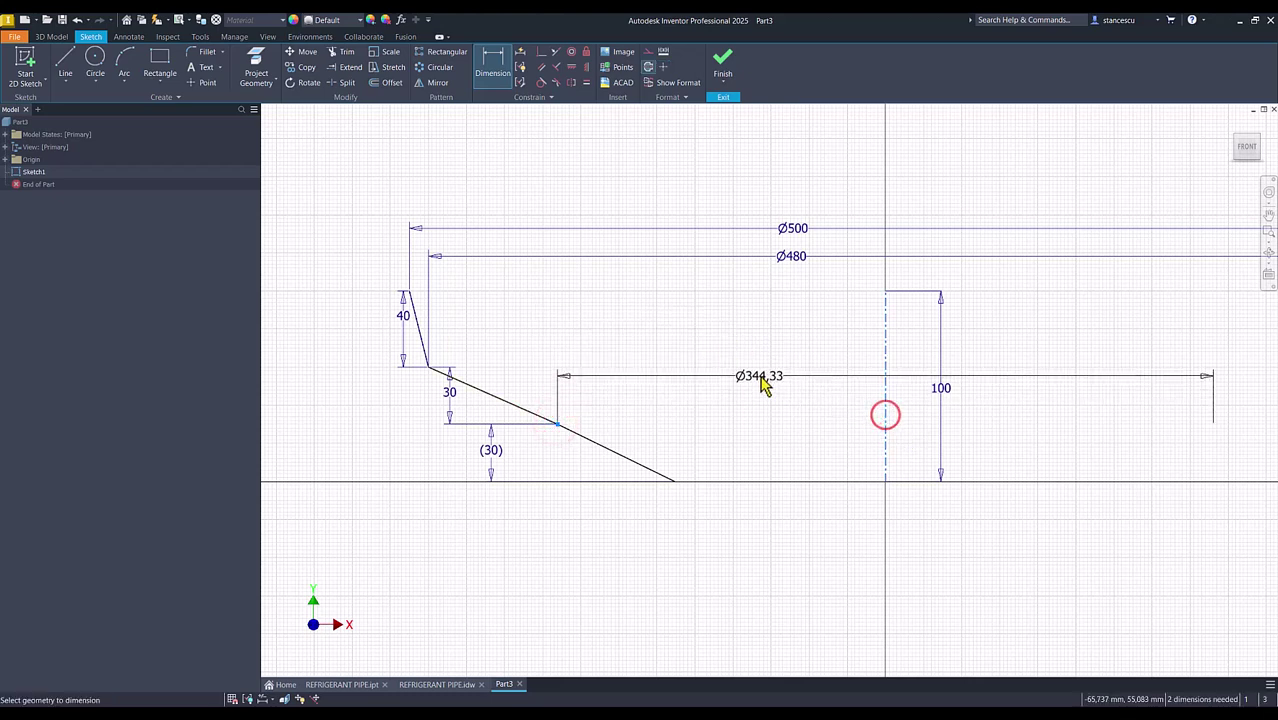
pyautogui.click(757, 352)
pyautogui.write('400')
pyautogui.press('Return')
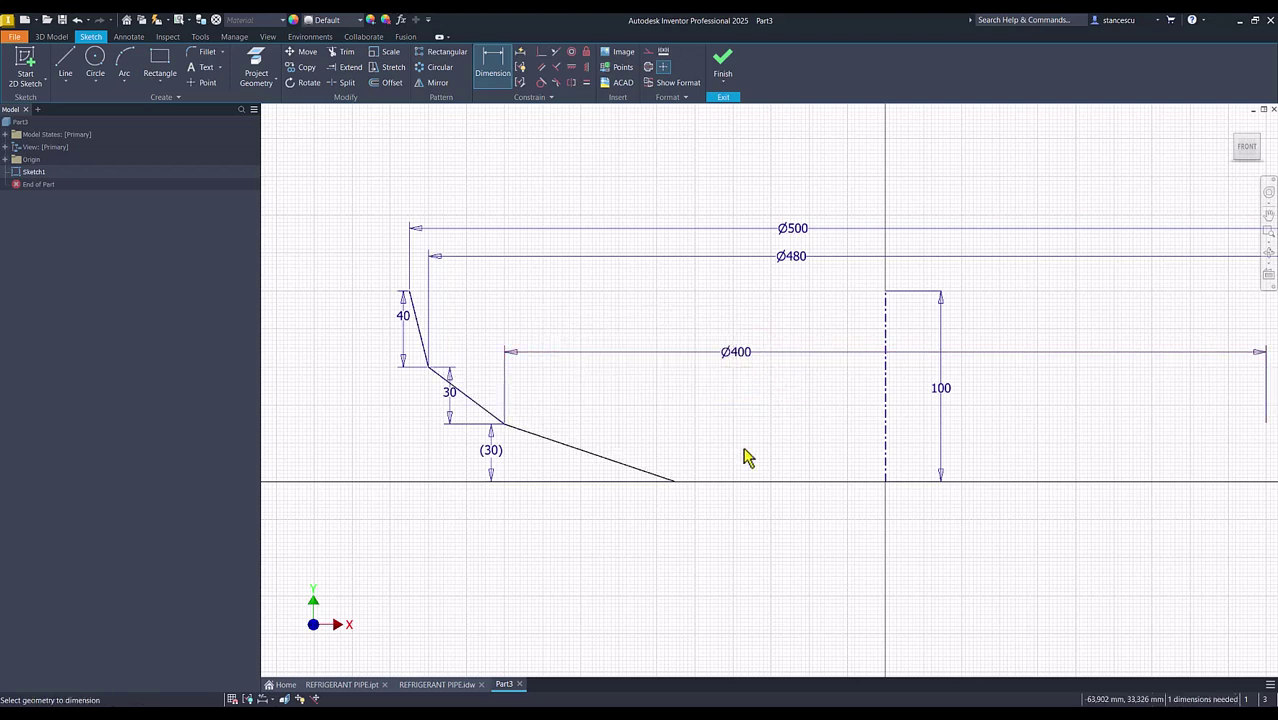
# Dimension the diameter from the chain's bottom endpoint to the centerline as 250 mm.
pyautogui.click(676, 482)
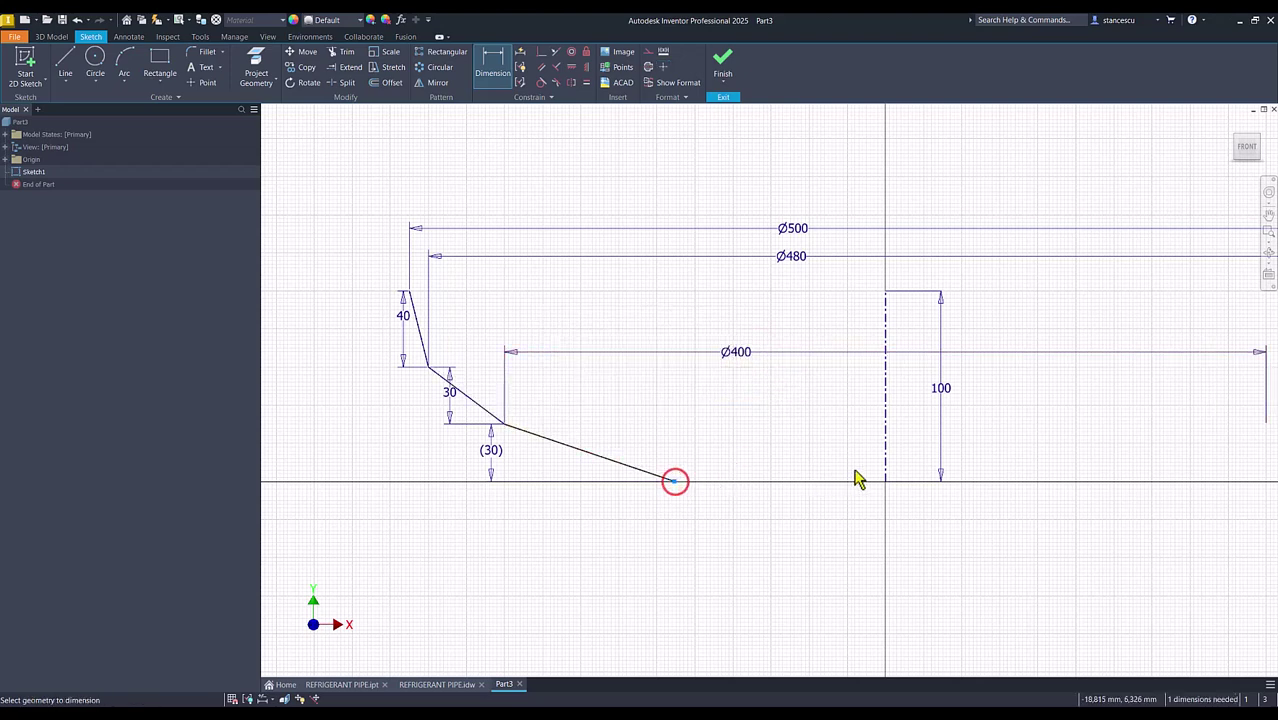
pyautogui.click(884, 460)
pyautogui.click(827, 518)
pyautogui.write('250')
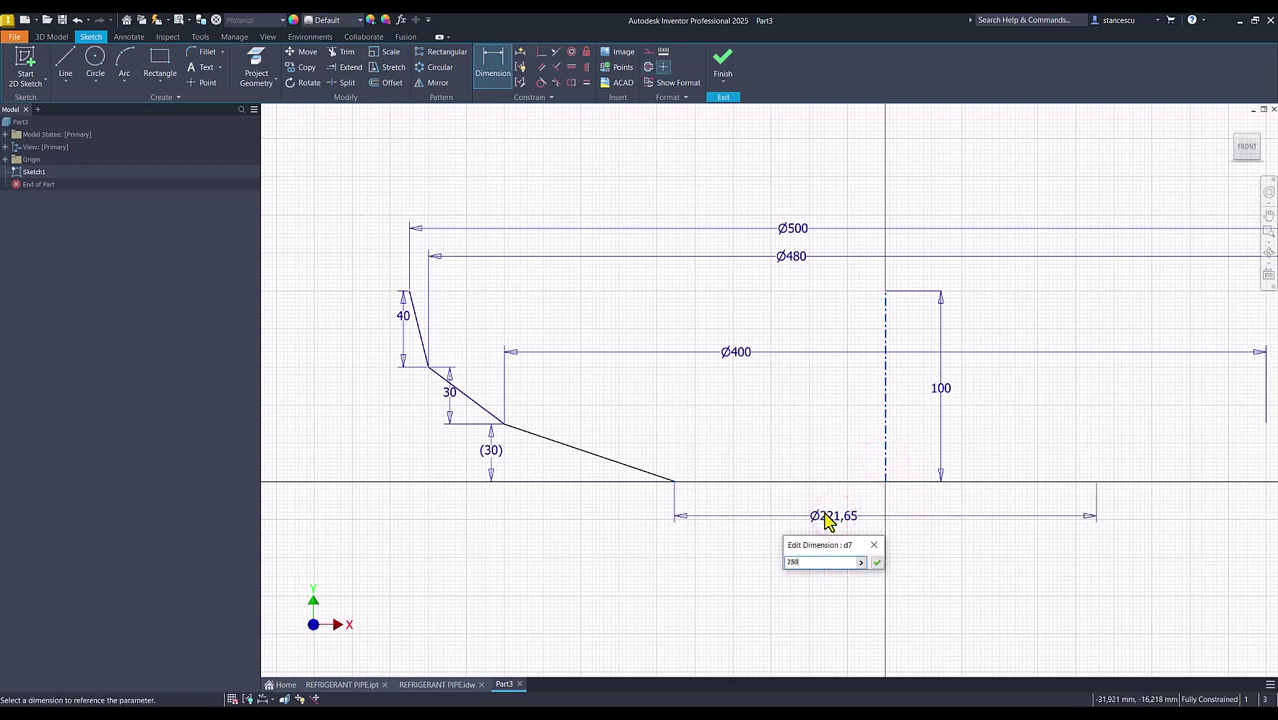
pyautogui.press('Return')
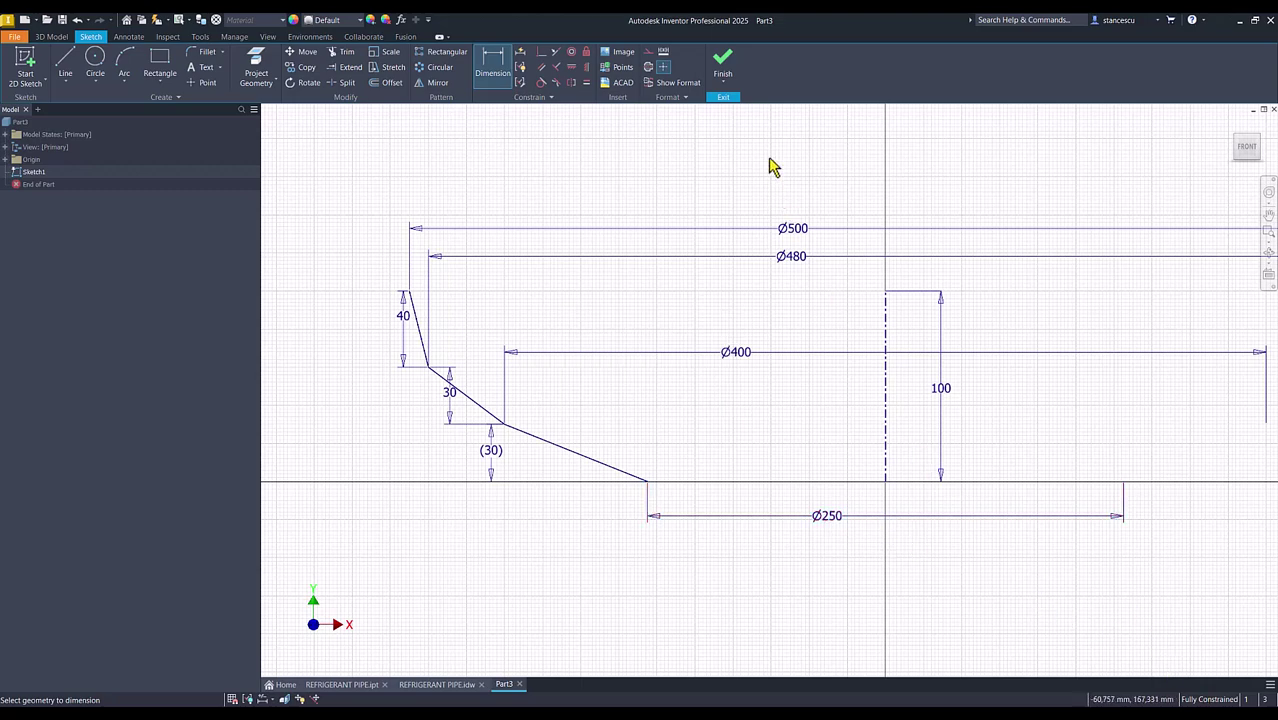
# Finish the sketch and revolve the three-segment chain 360 degrees about the centerline as a surface.
pyautogui.click(727, 60)
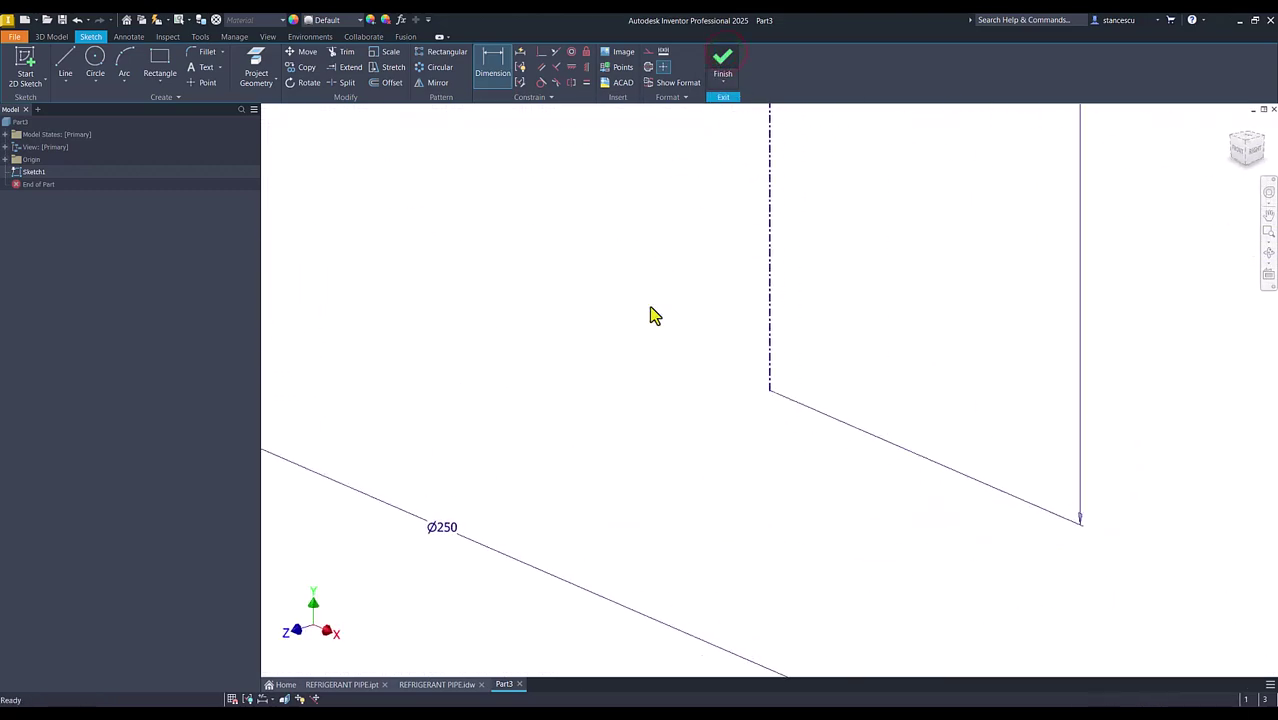
pyautogui.press('F6')
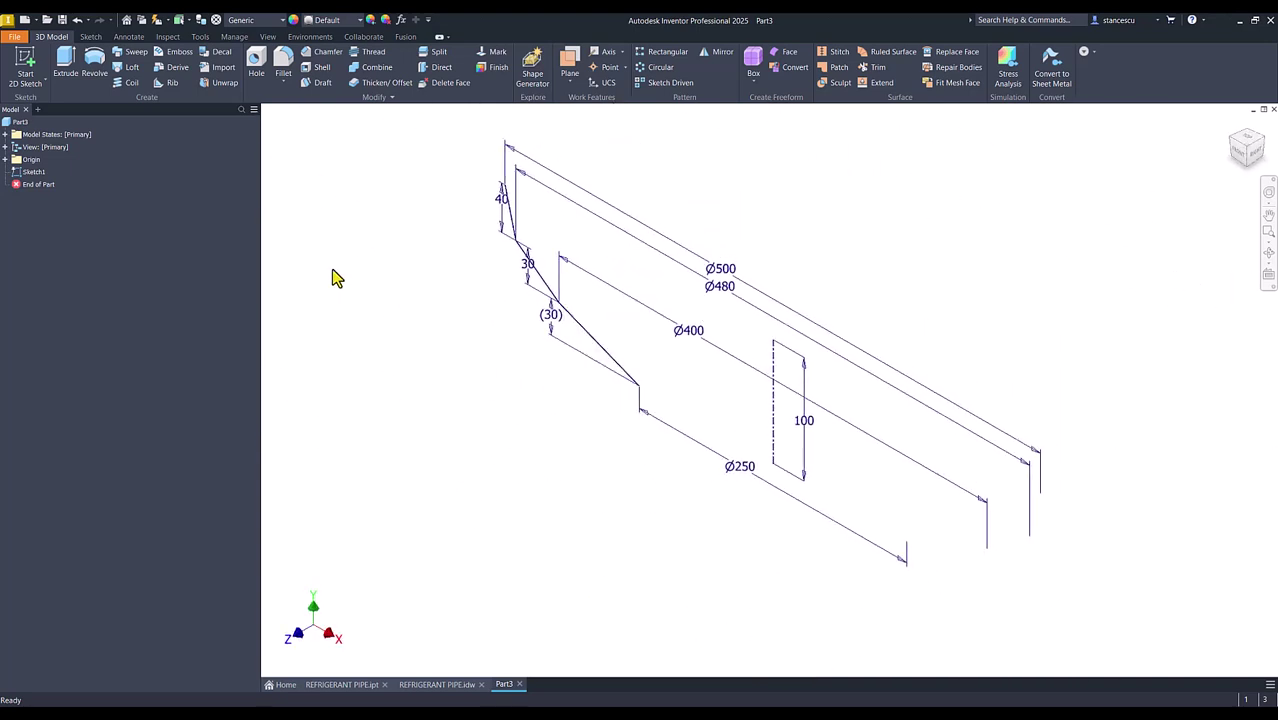
pyautogui.click(93, 70)
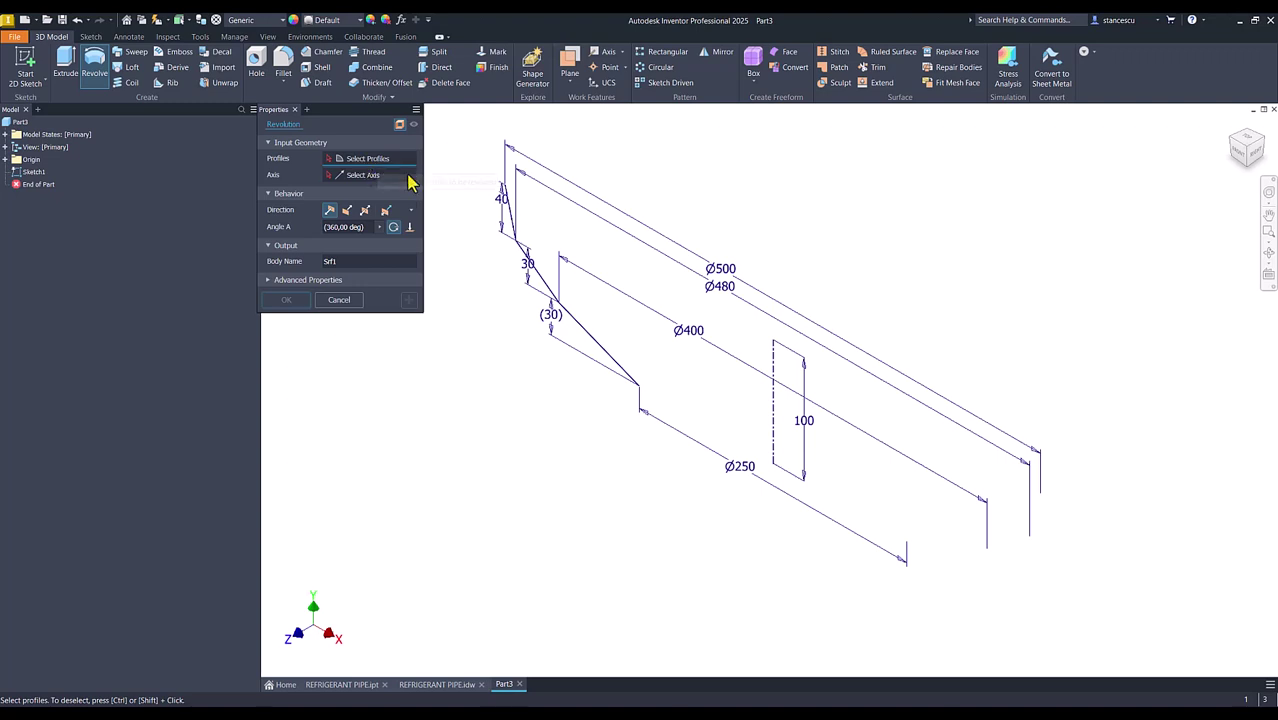
pyautogui.click(511, 222)
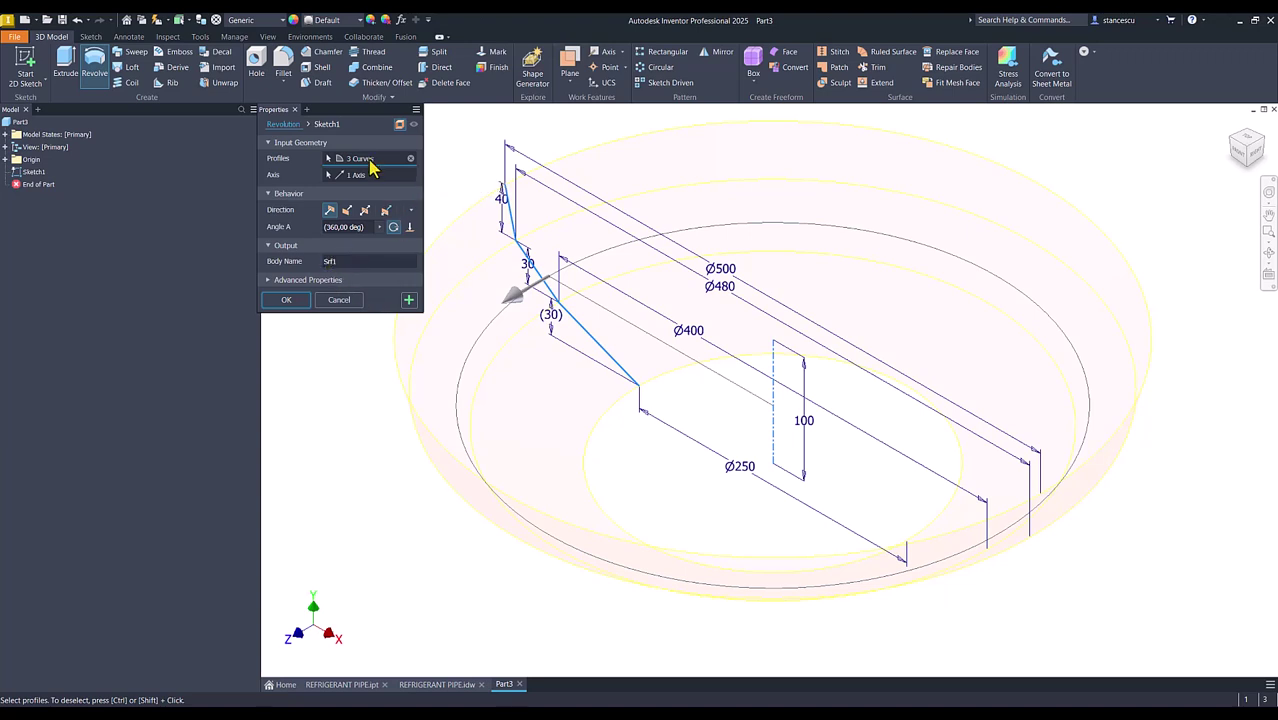
pyautogui.click(286, 302)
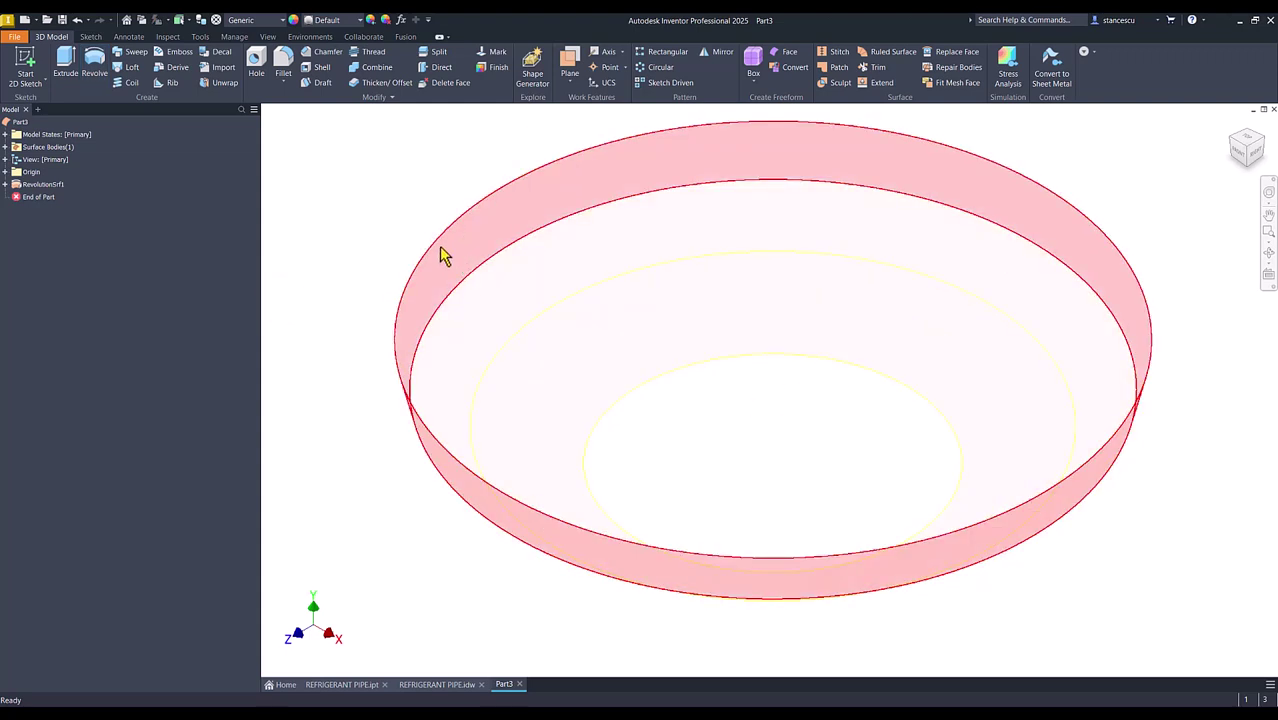
pyautogui.click(340, 470)
pyautogui.press('F6')
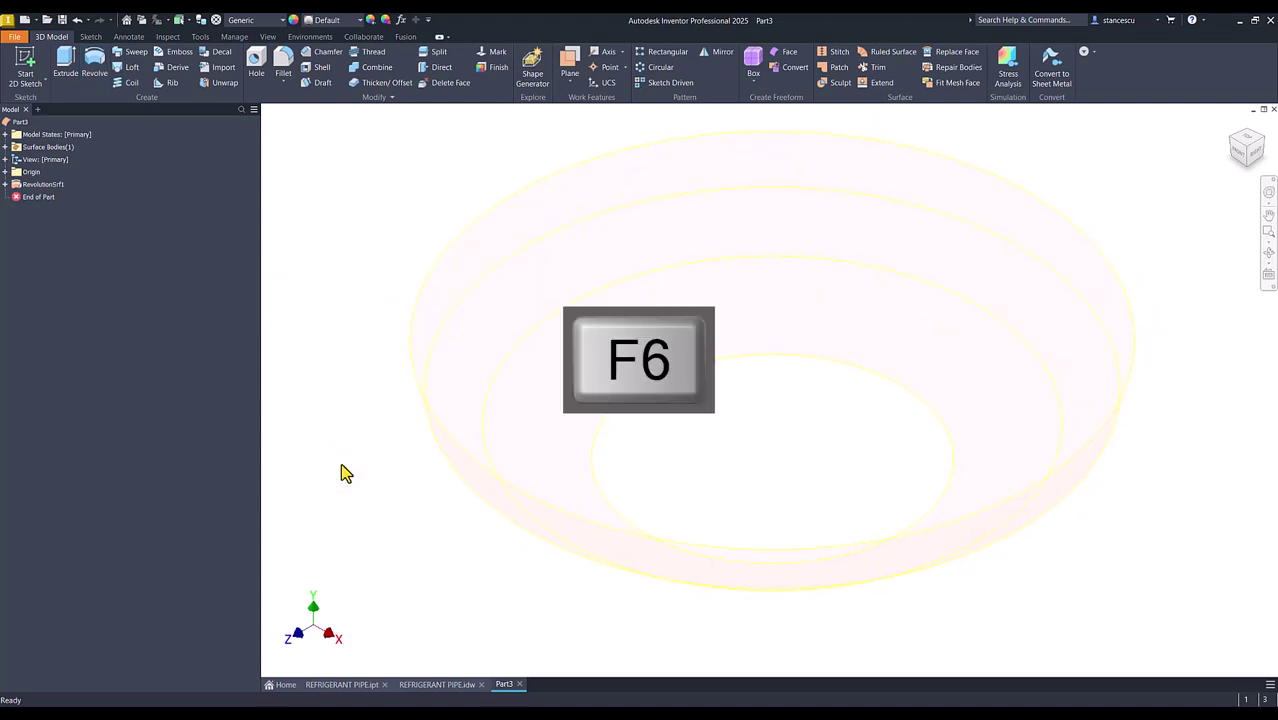
pyautogui.click(344, 258)
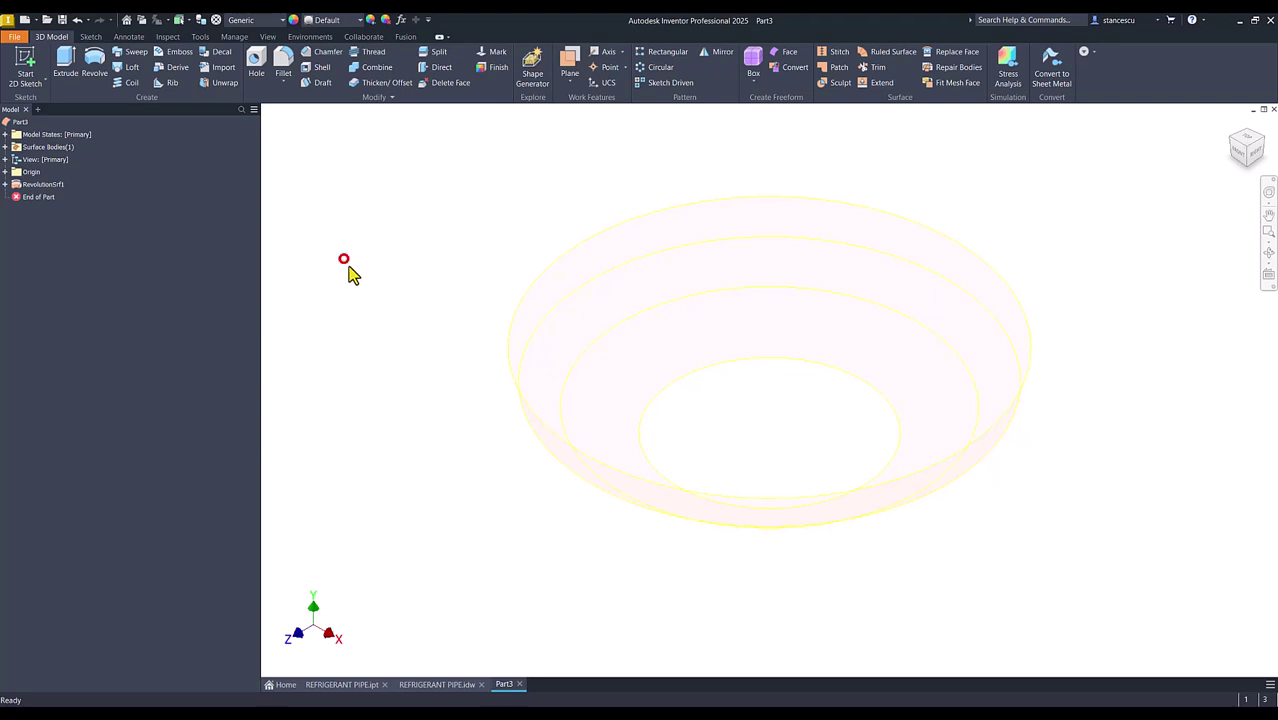
# Change the in-canvas color scheme to High Contrast in the application options.
pyautogui.click(400, 524)
pyautogui.press('alt')
pyautogui.press('f')
pyautogui.press('i')
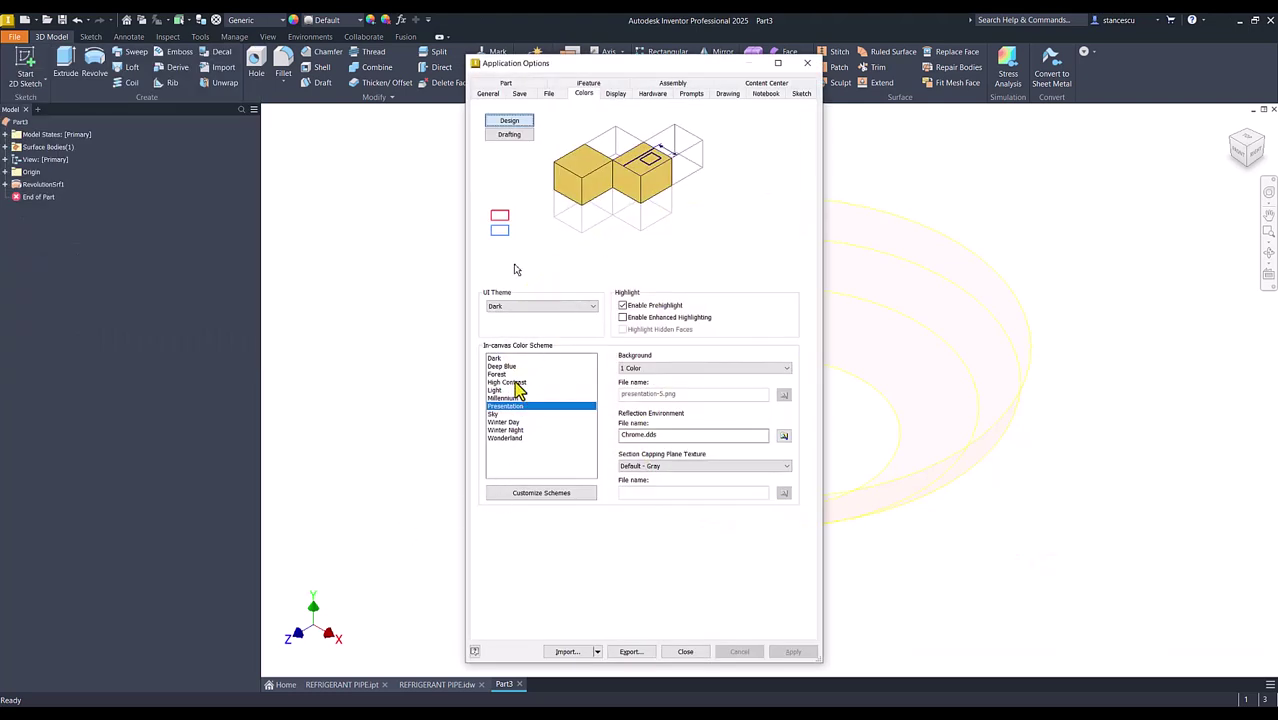
pyautogui.click(511, 383)
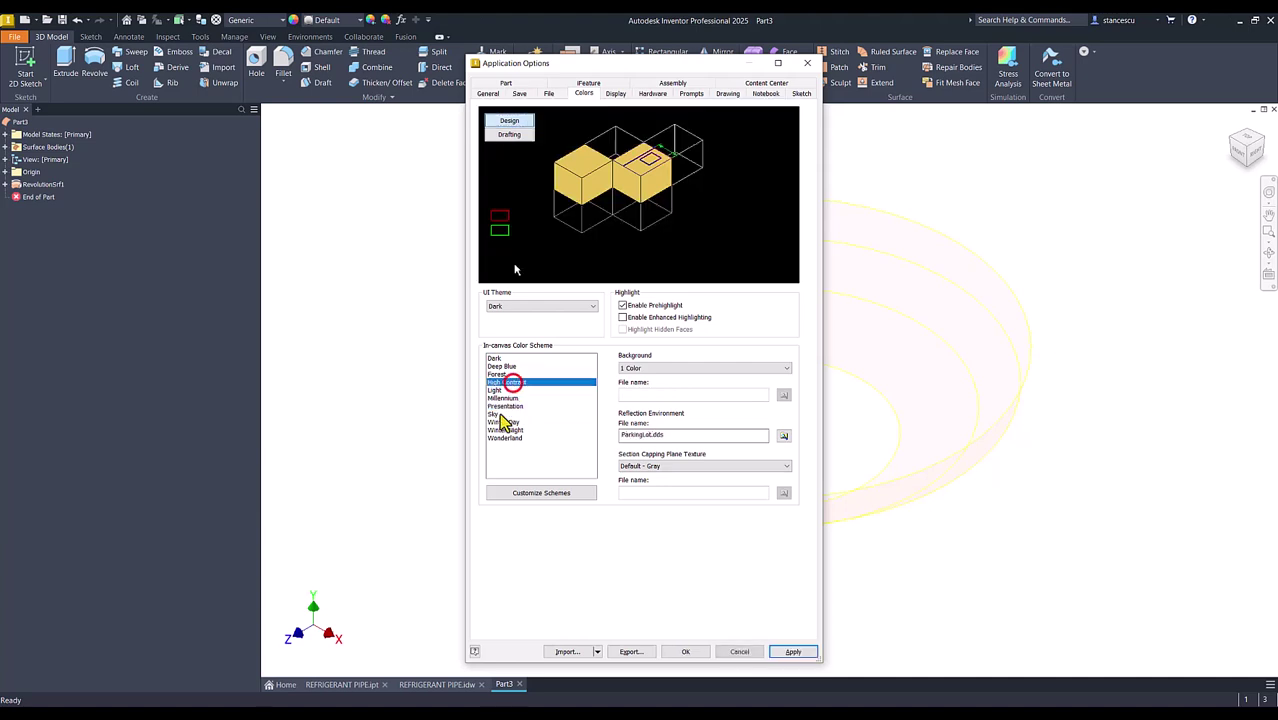
pyautogui.click(686, 651)
pyautogui.keyDown('shift'); pyautogui.moveTo(490, 536); pyautogui.dragTo(490, 536, button='middle'); pyautogui.keyUp('shift')
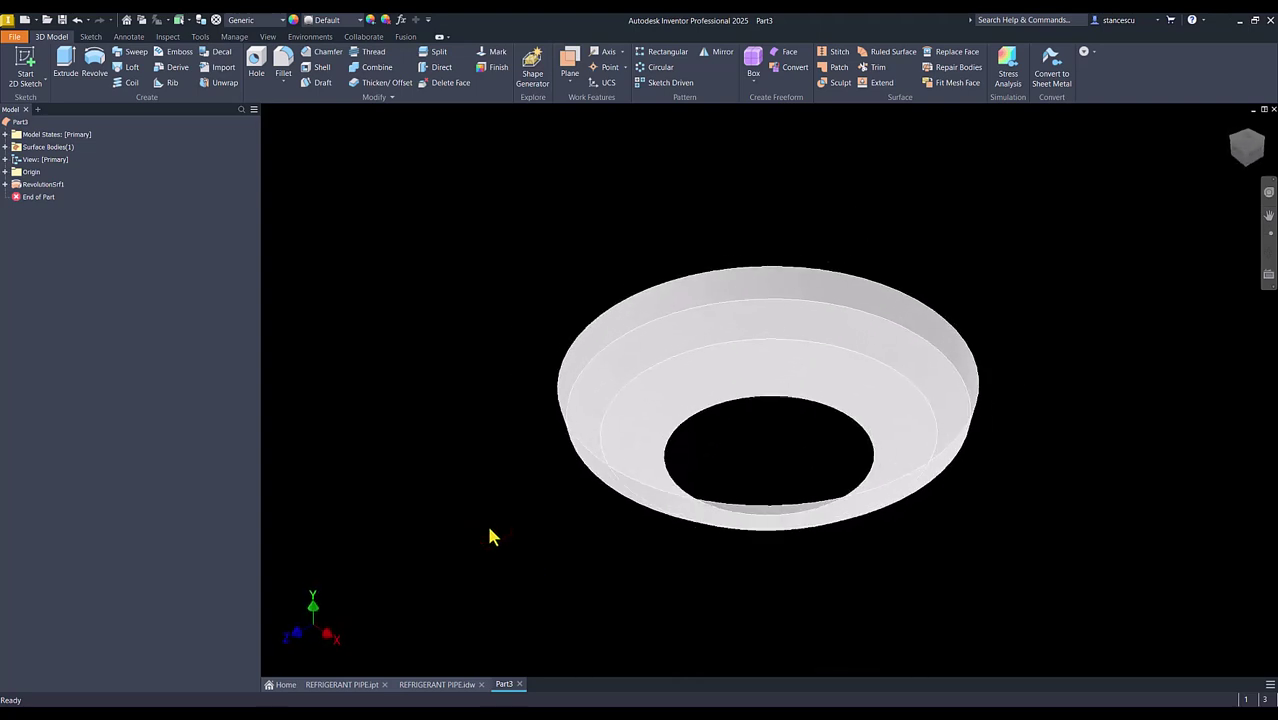
pyautogui.press('F6')
pyautogui.click(435, 235)
pyautogui.click(402, 192)
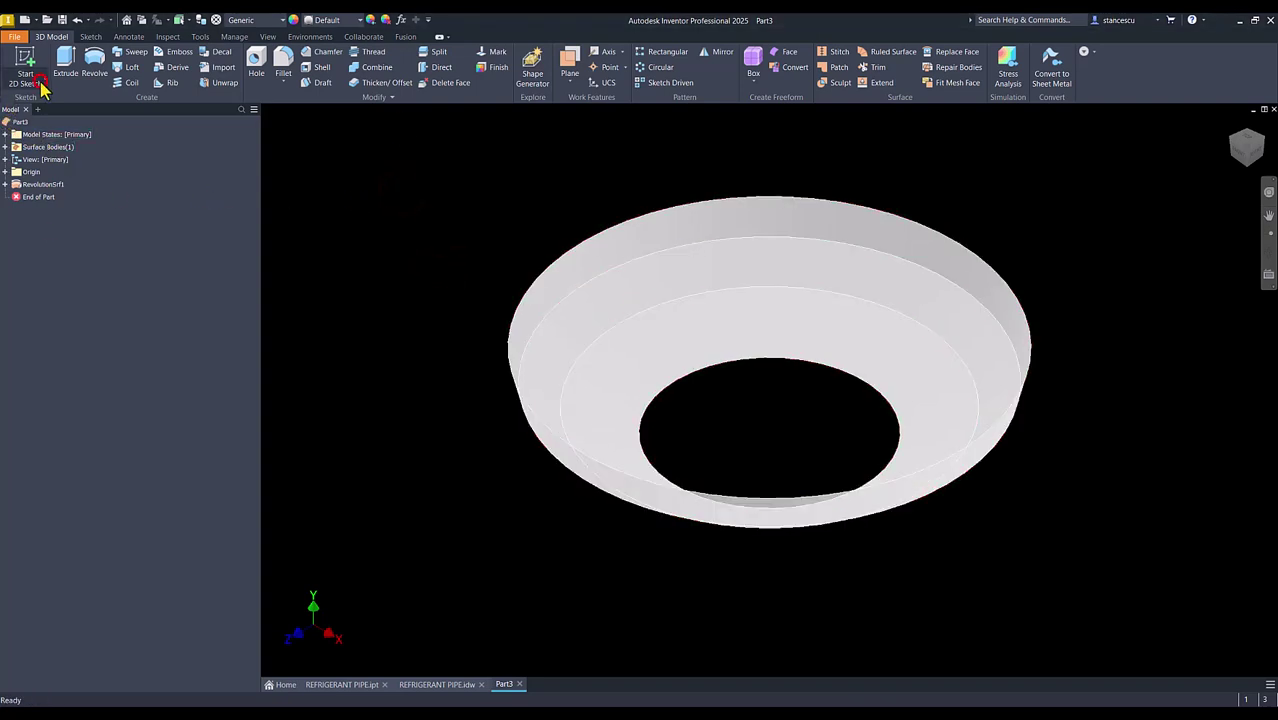
# Start a 3D sketch and begin a Spiral-type helical curve with a 100 mm vertical axis running up from the origin.
pyautogui.click(42, 122)
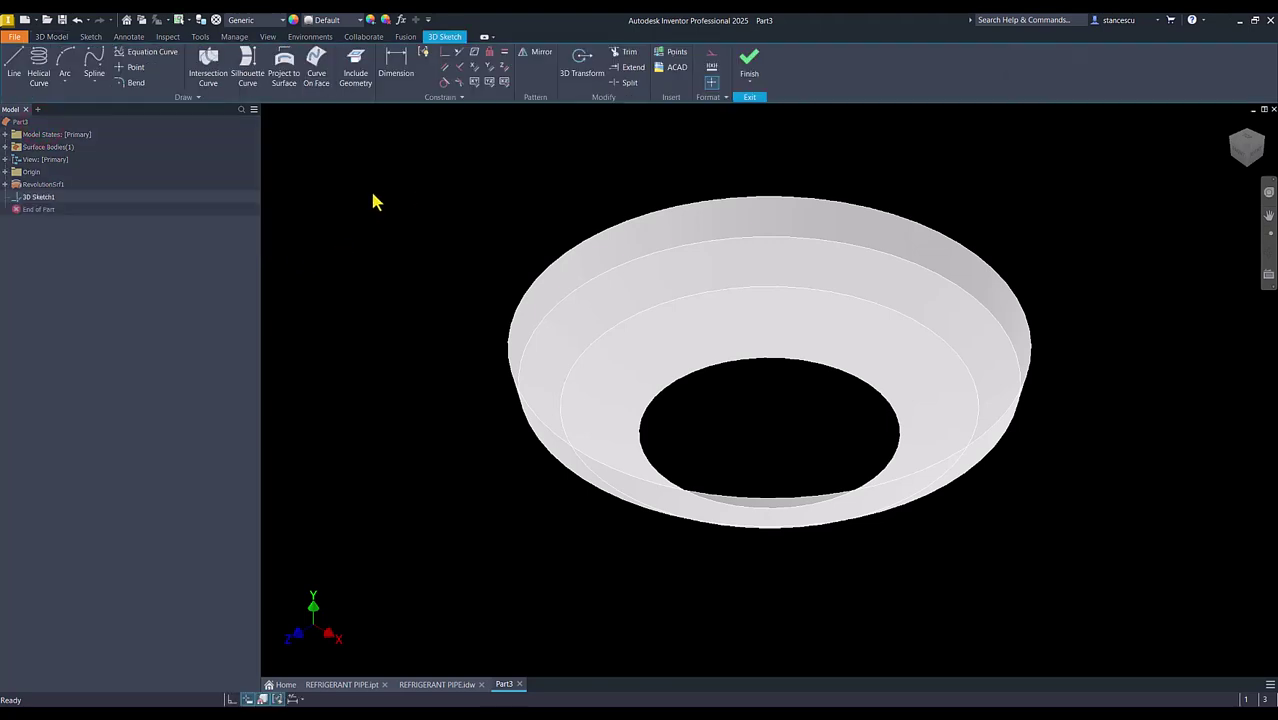
pyautogui.click(40, 58)
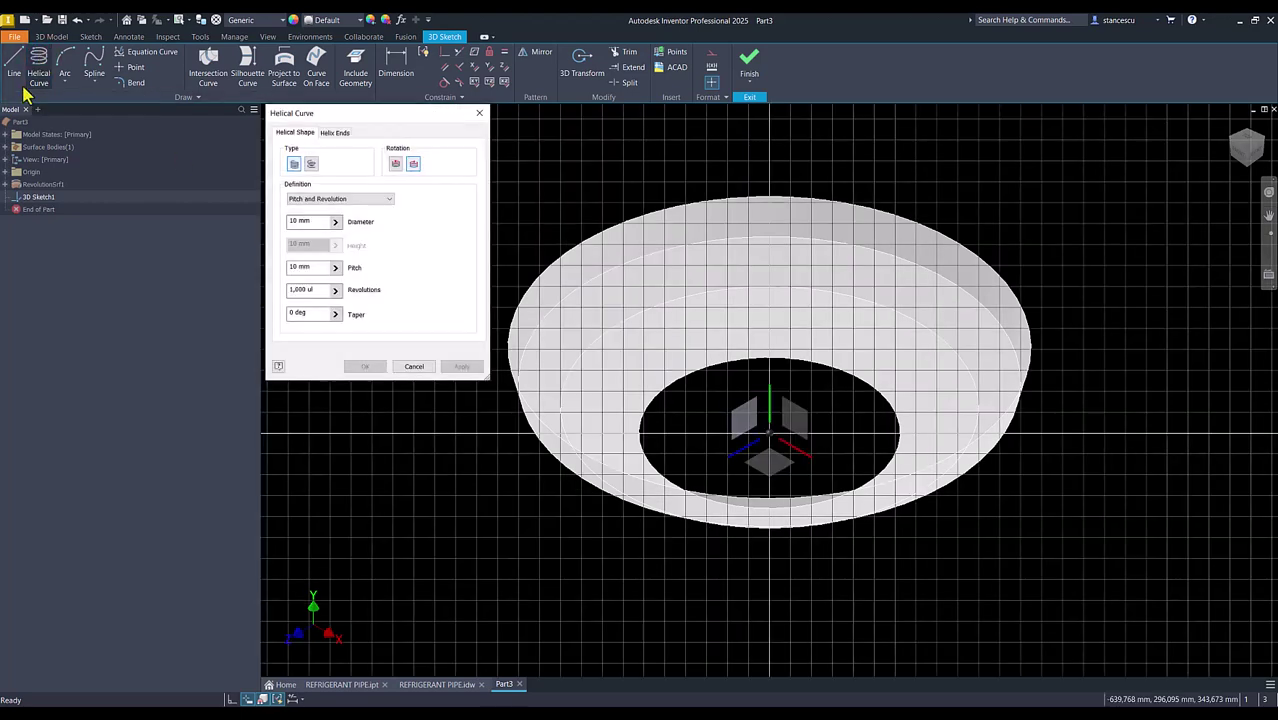
pyautogui.click(335, 199)
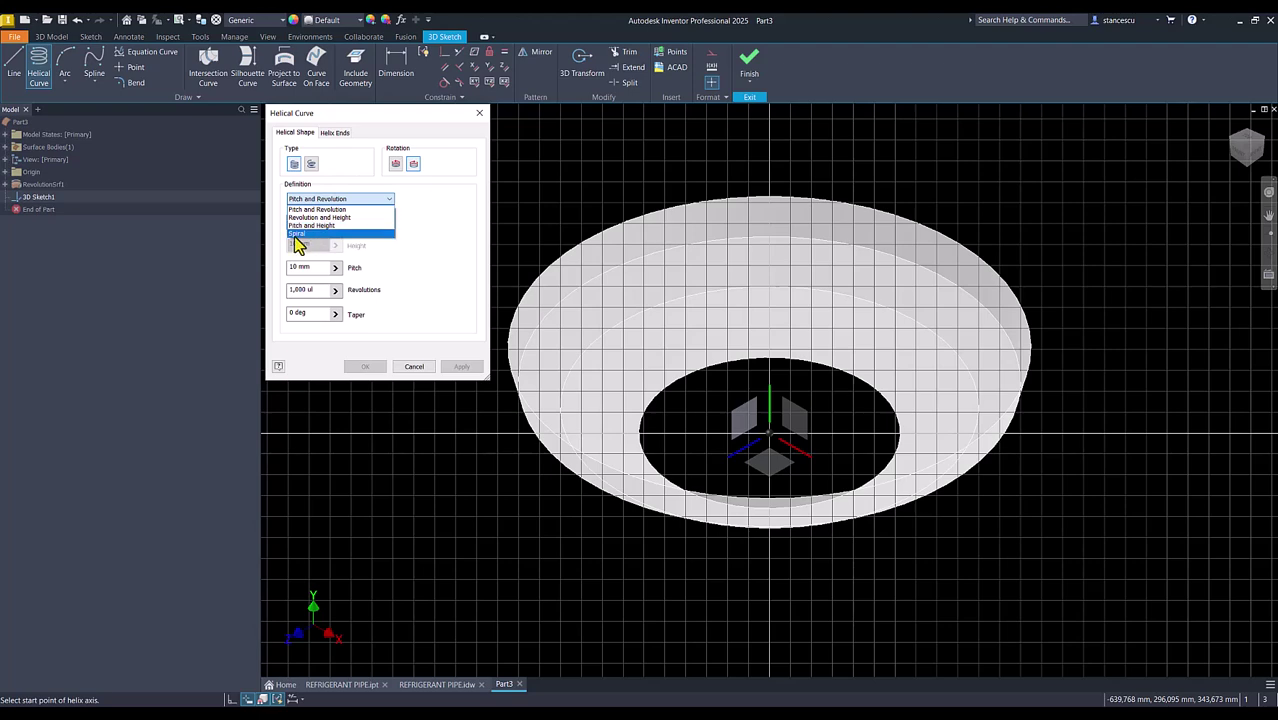
pyautogui.click(296, 236)
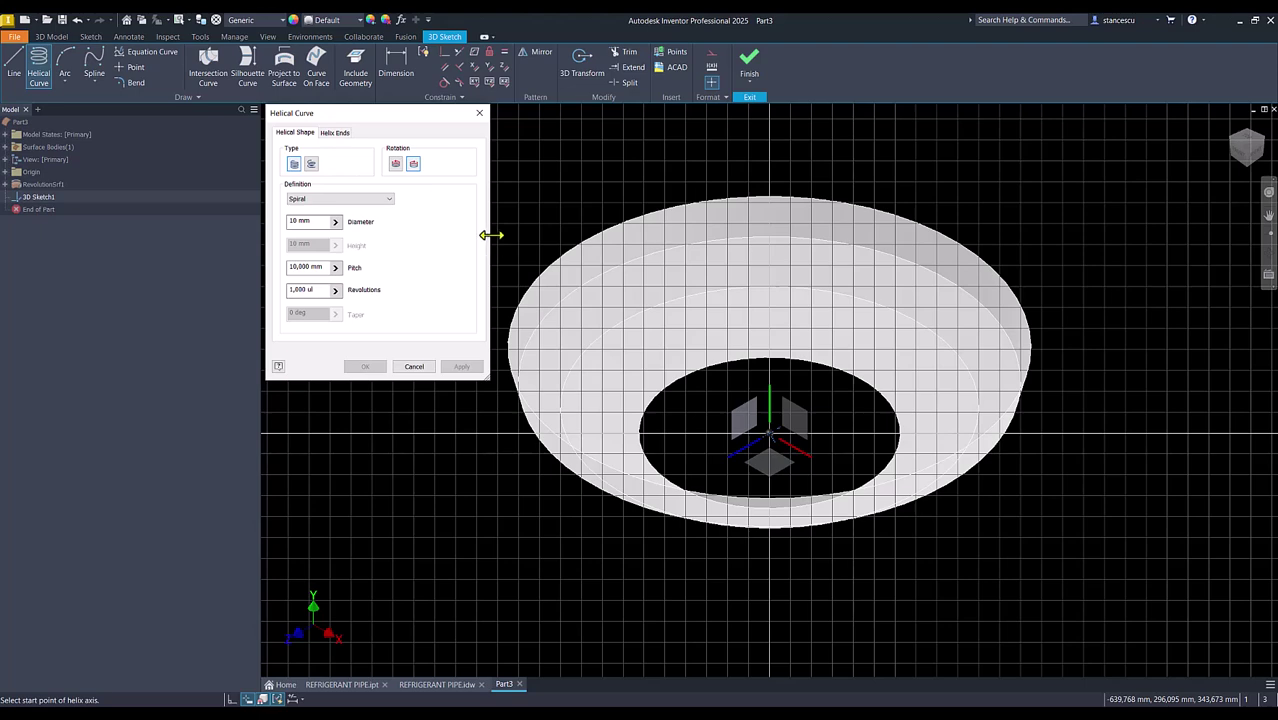
pyautogui.click(592, 236)
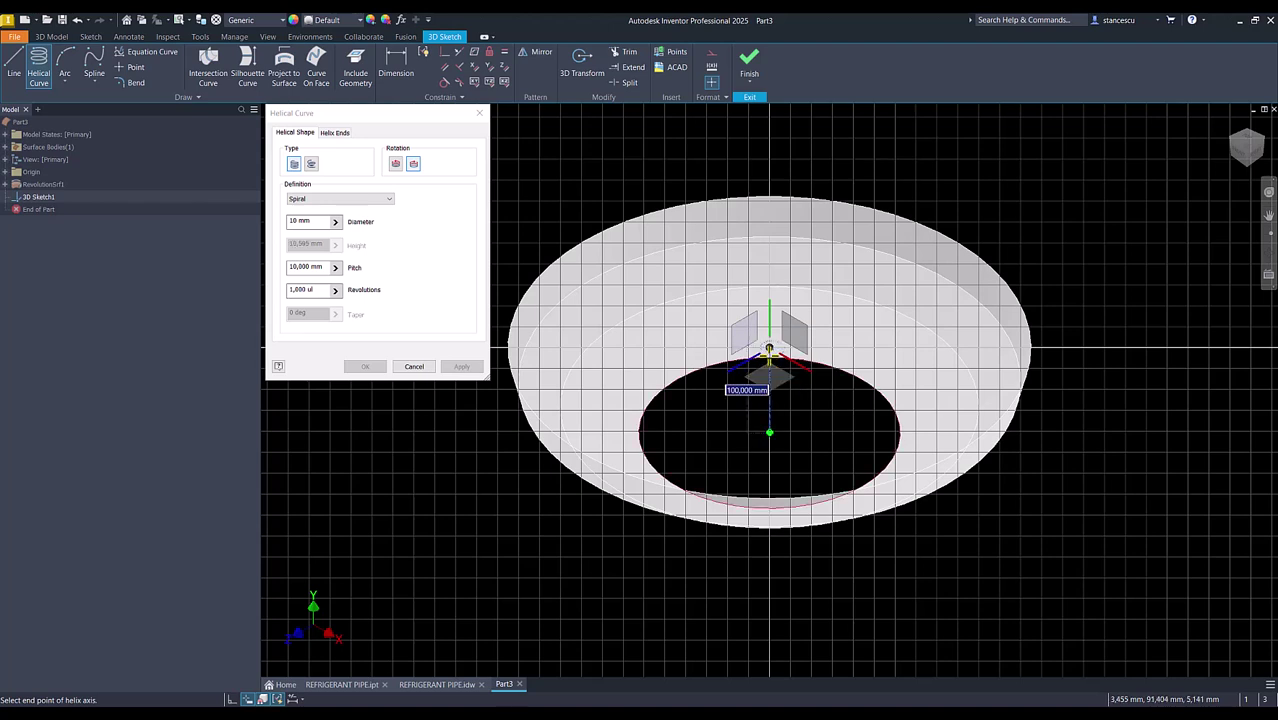
pyautogui.click(769, 349)
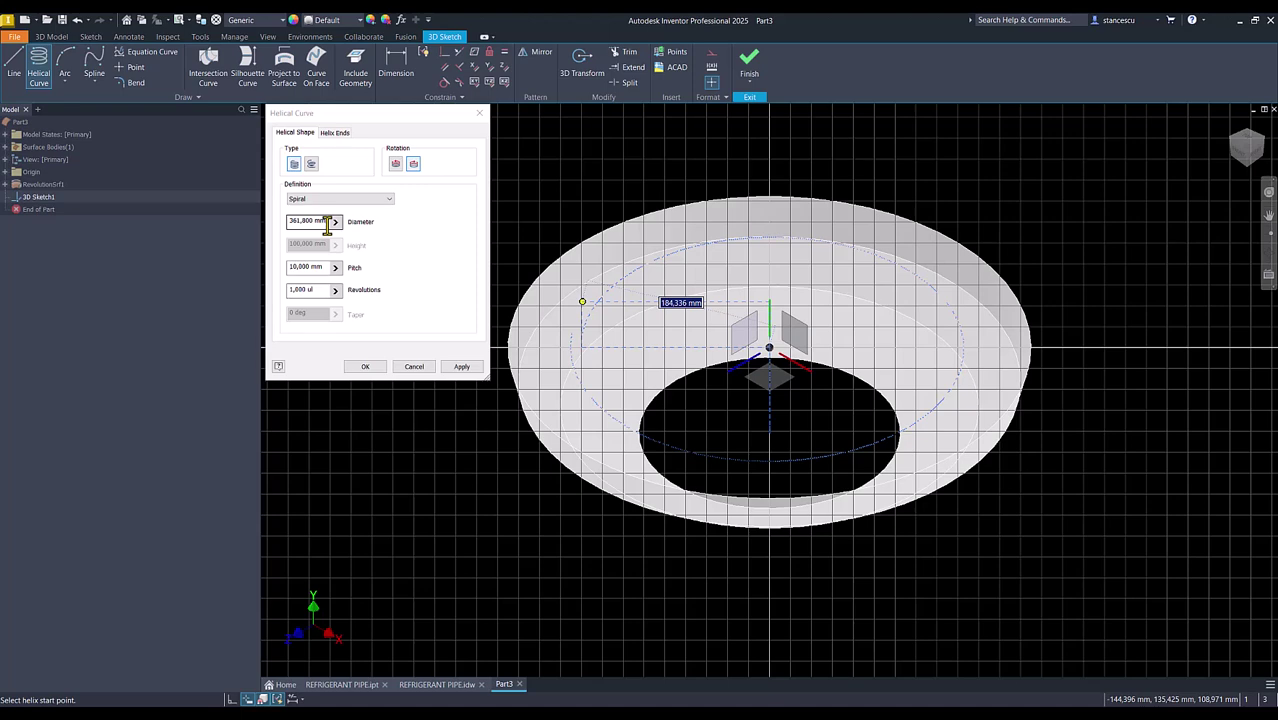
# Create the spiral with a 480 mm diameter, 5 mm pitch and 2 revolutions, switching its rotation direction.
pyautogui.doubleClick(326, 222)
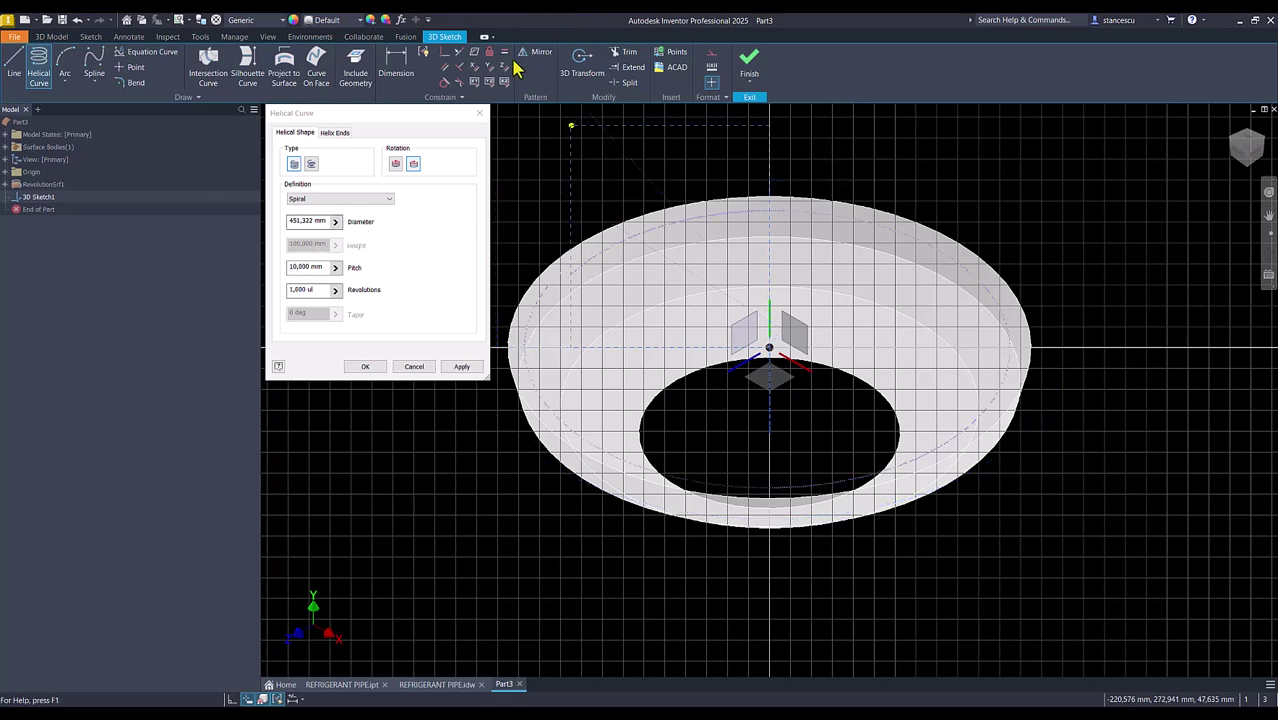
pyautogui.click(323, 221)
pyautogui.write('480')
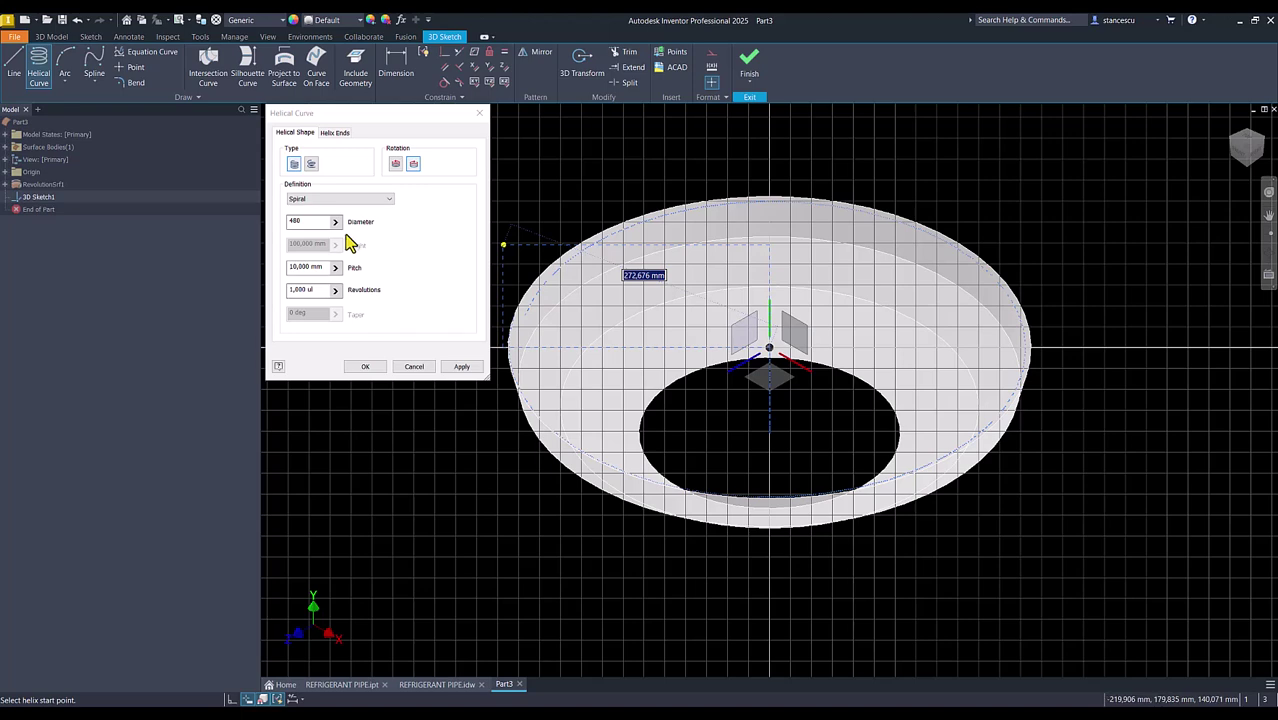
pyautogui.click(327, 266)
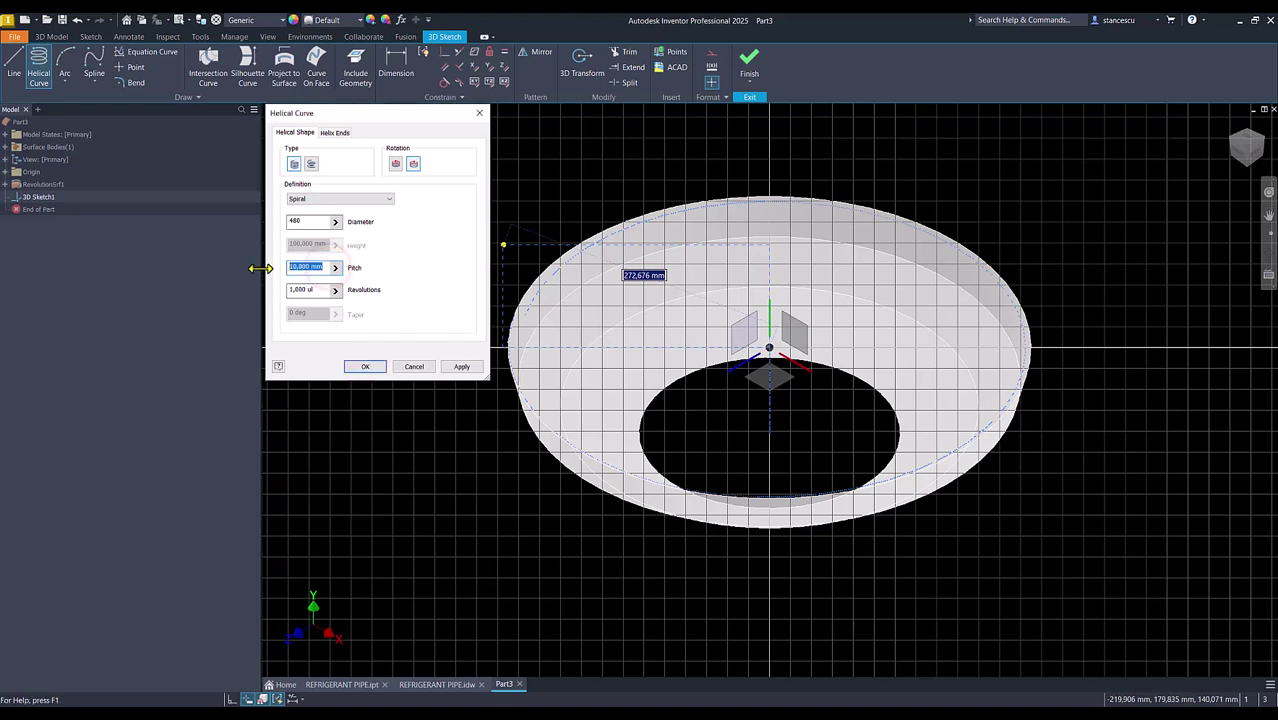
pyautogui.write('5')
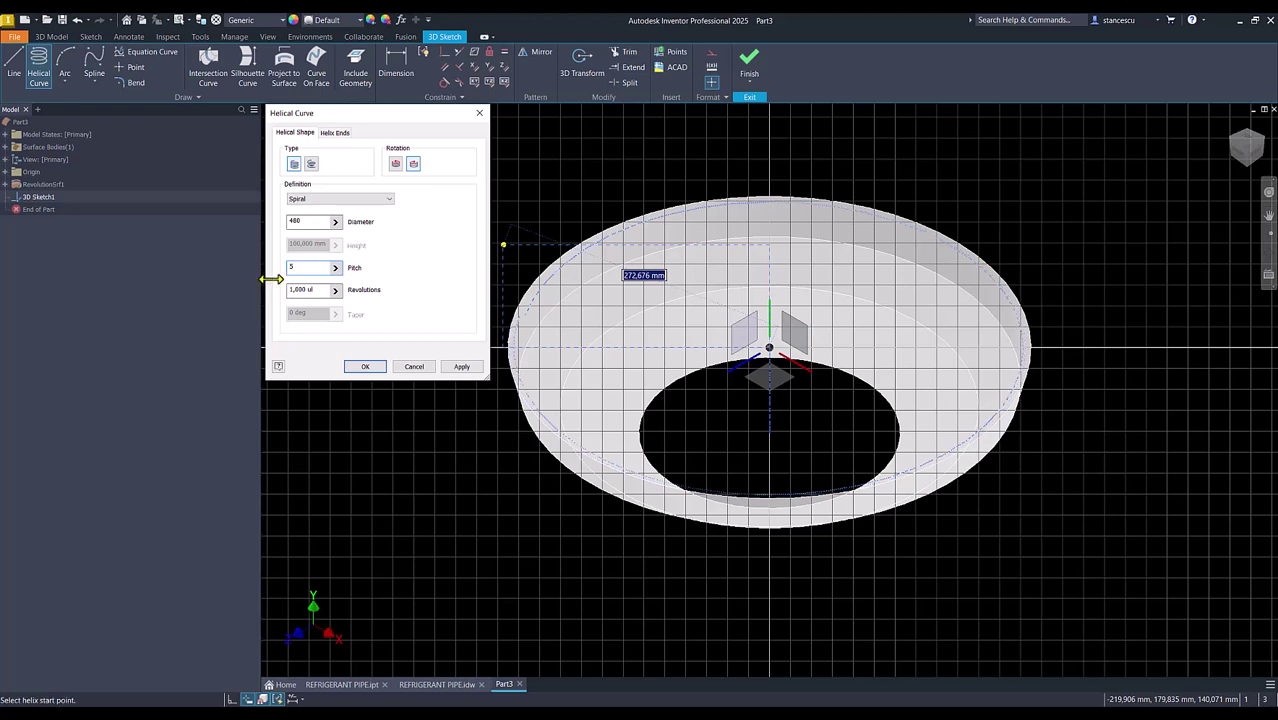
pyautogui.click(319, 289)
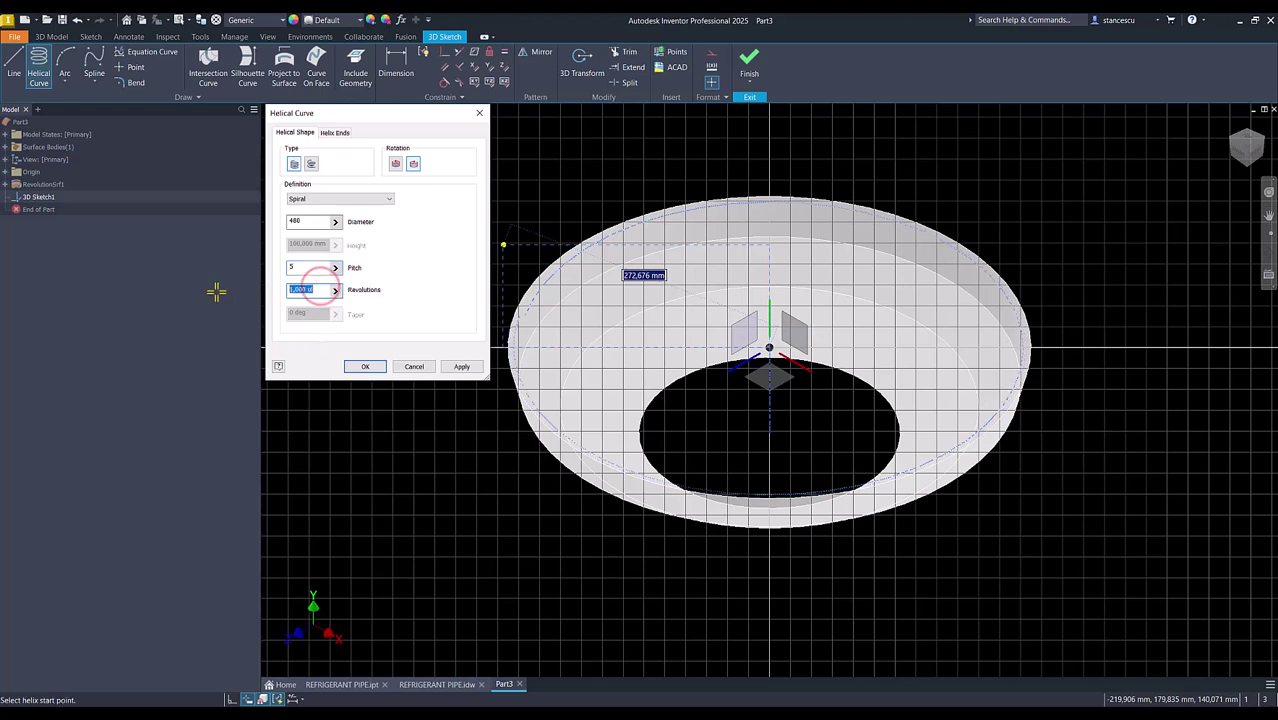
pyautogui.write('2')
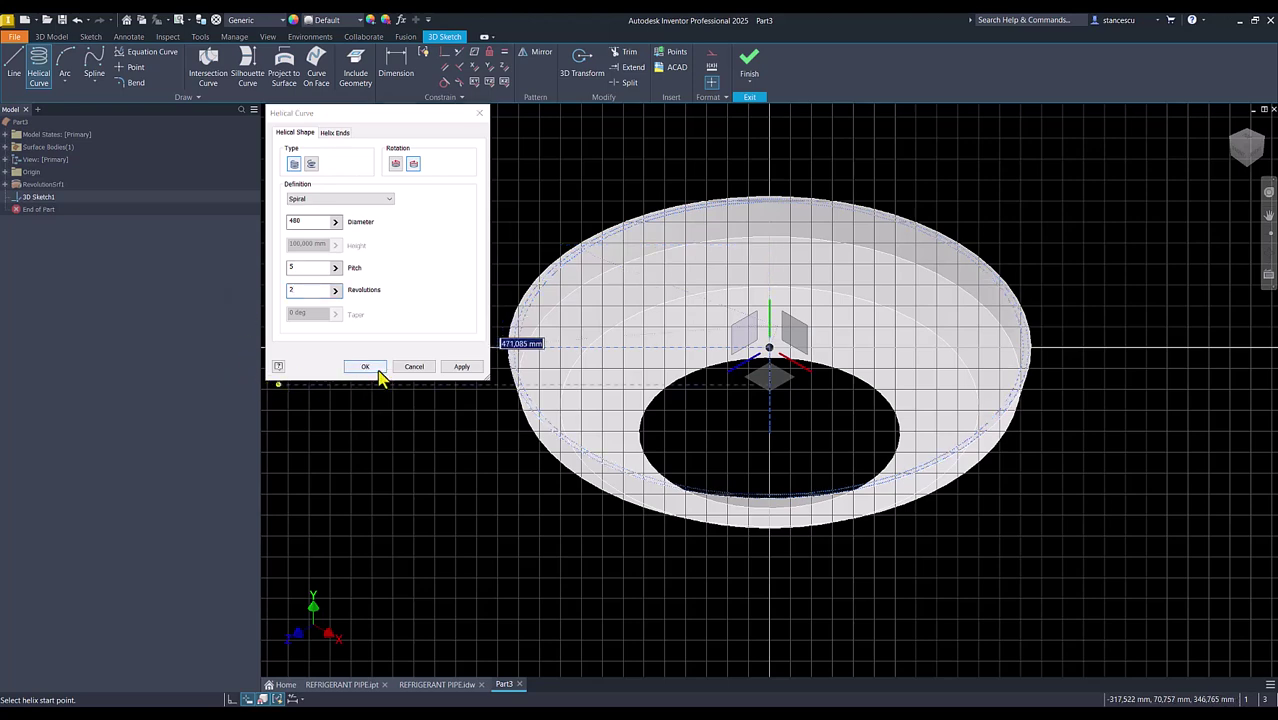
pyautogui.click(412, 165)
pyautogui.click(397, 166)
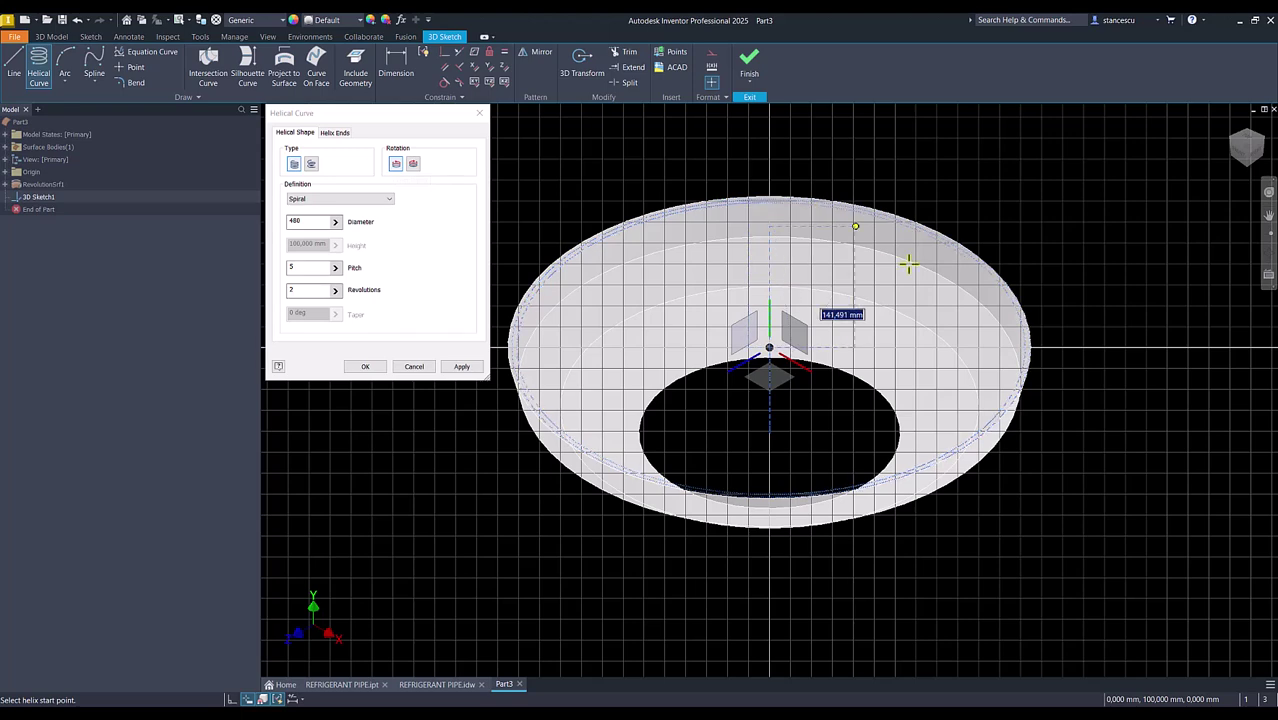
pyautogui.click(364, 367)
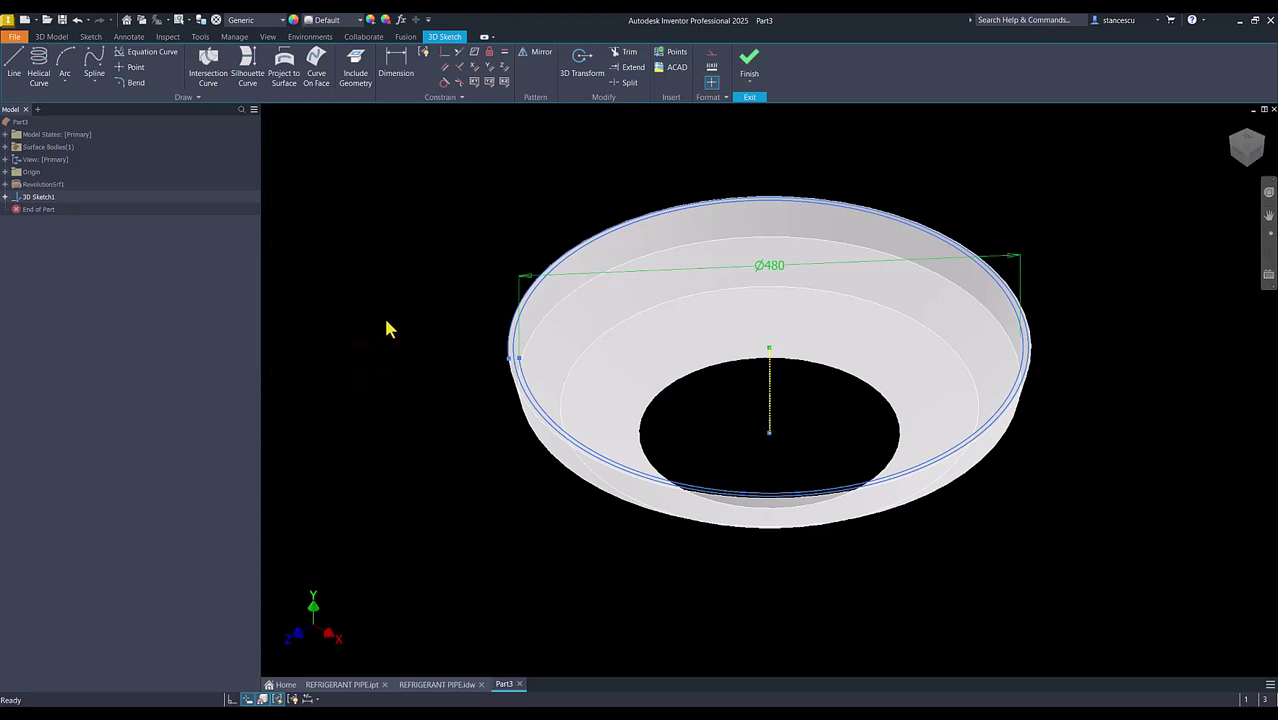
# Make the origin's XY plane visible across the revolved surface.
pyautogui.scroll(3, 550, 391)
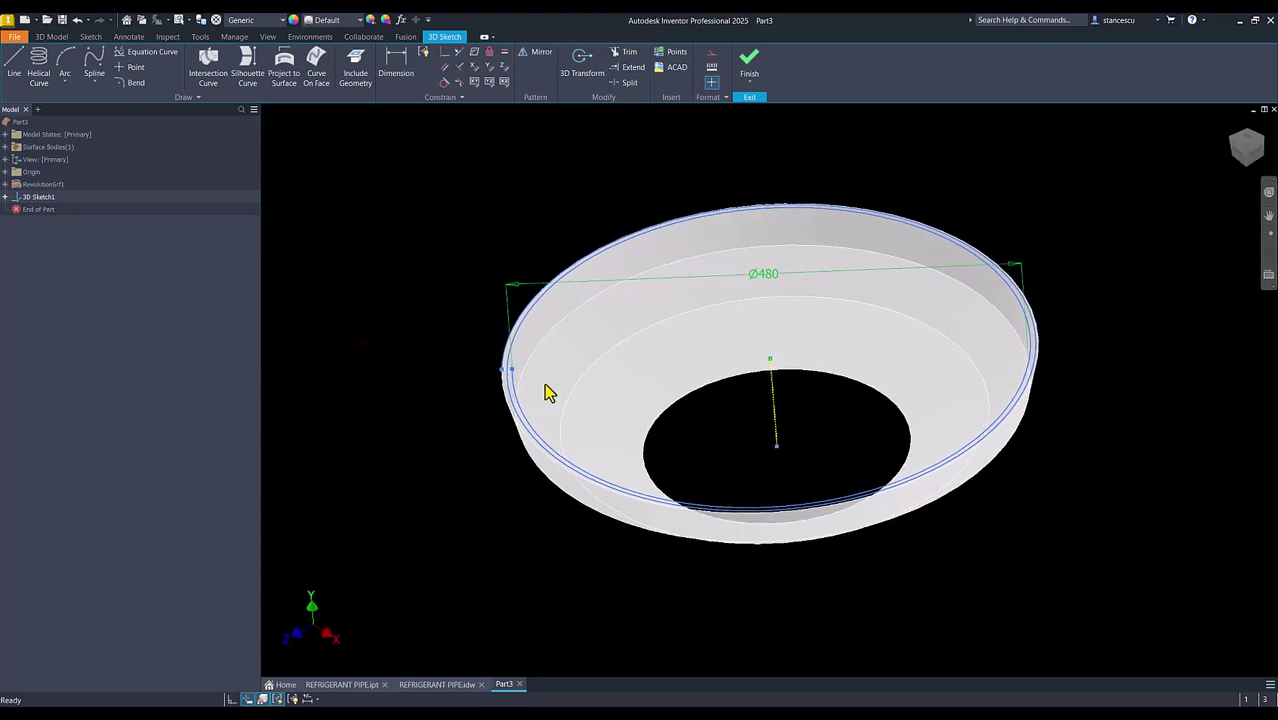
pyautogui.scroll(4, 550, 391)
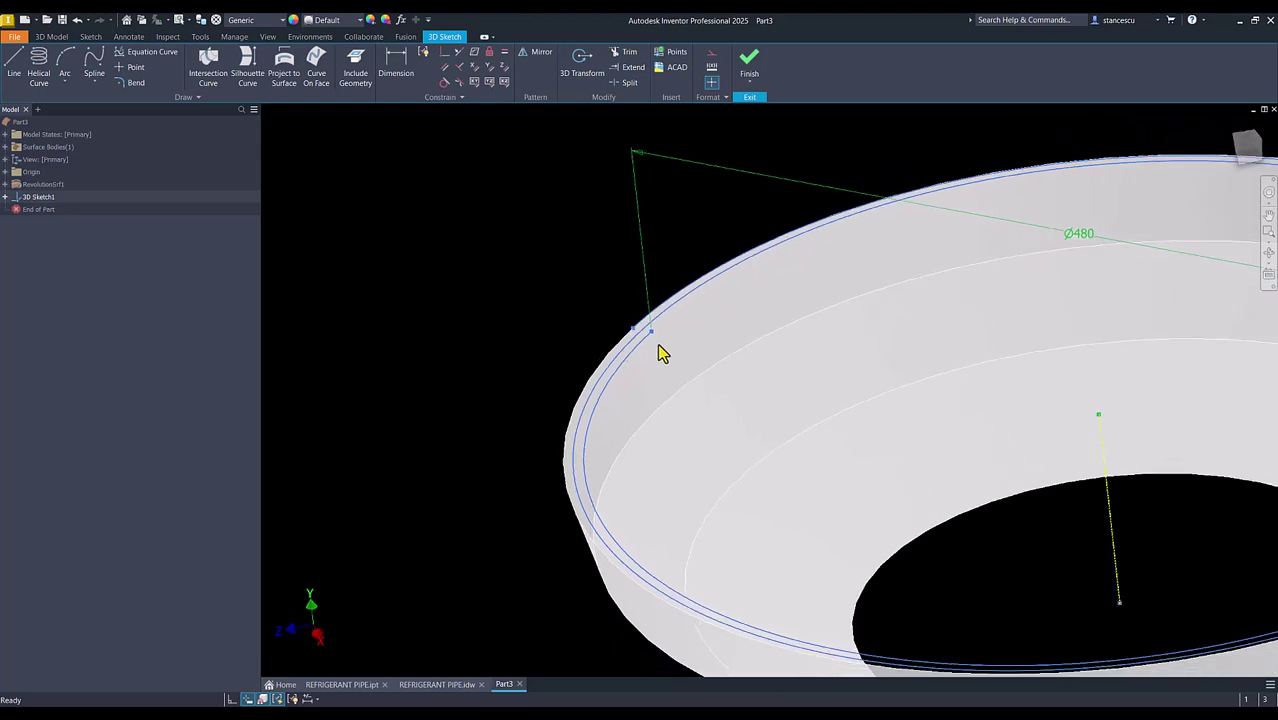
pyautogui.scroll(-5, 677, 362)
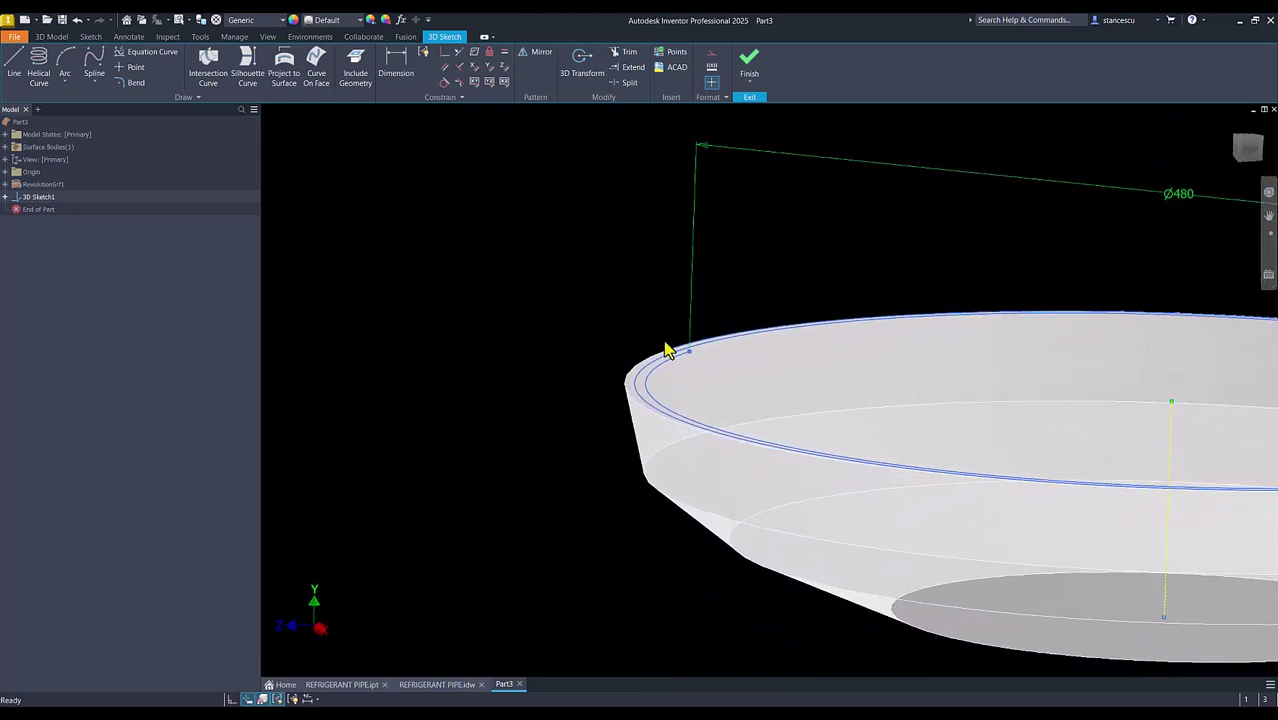
pyautogui.keyDown('shift'); pyautogui.moveTo(645, 381); pyautogui.dragTo(675, 340, button='middle'); pyautogui.keyUp('shift')
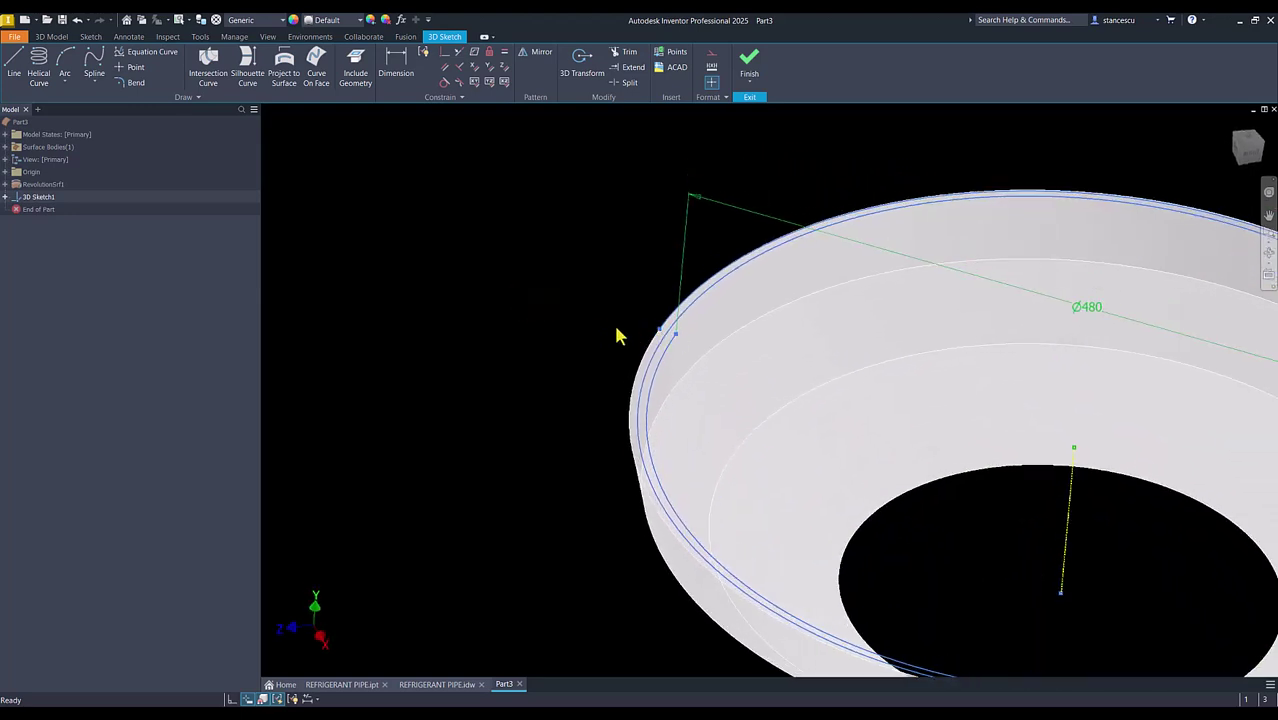
pyautogui.press('F6')
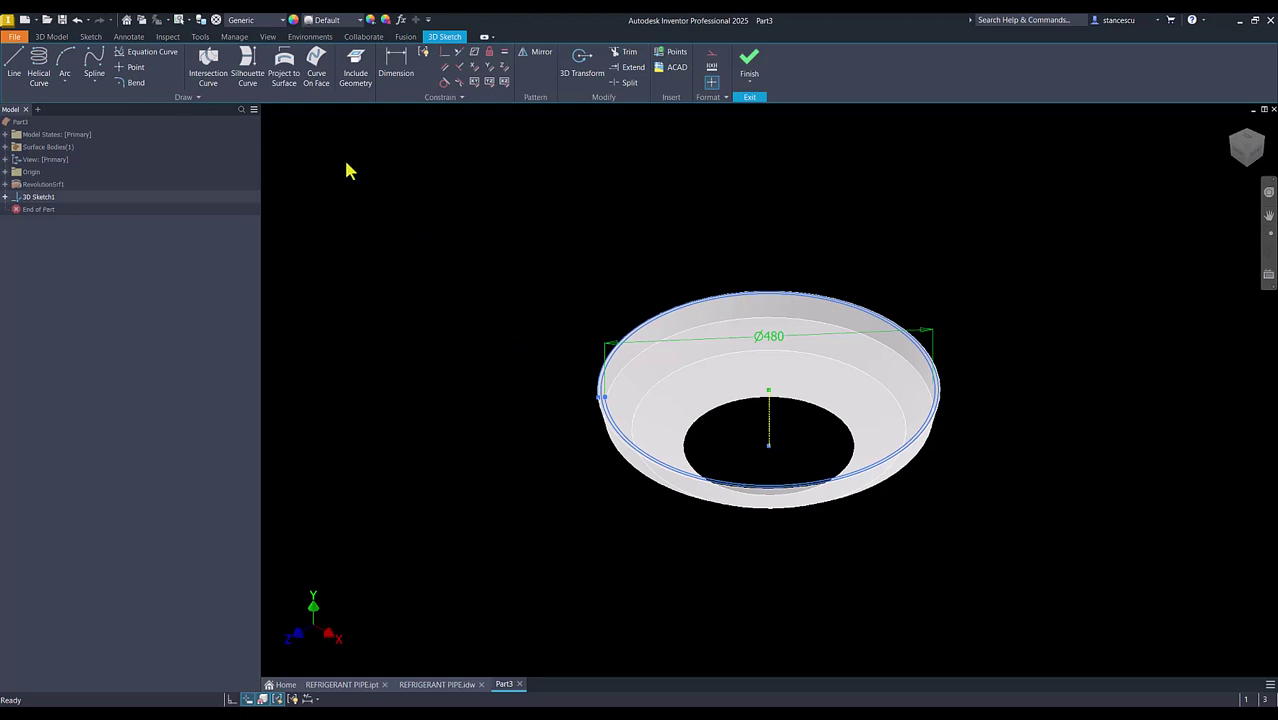
pyautogui.click(6, 172)
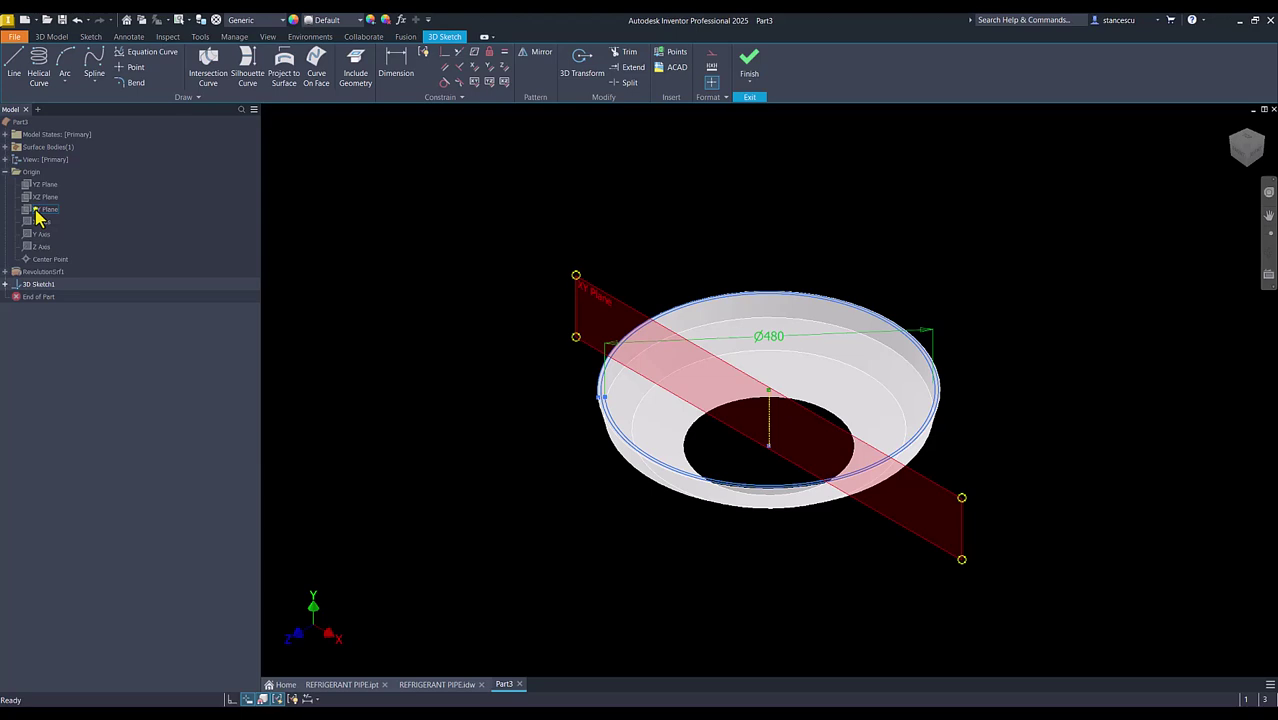
pyautogui.rightClick(36, 211)
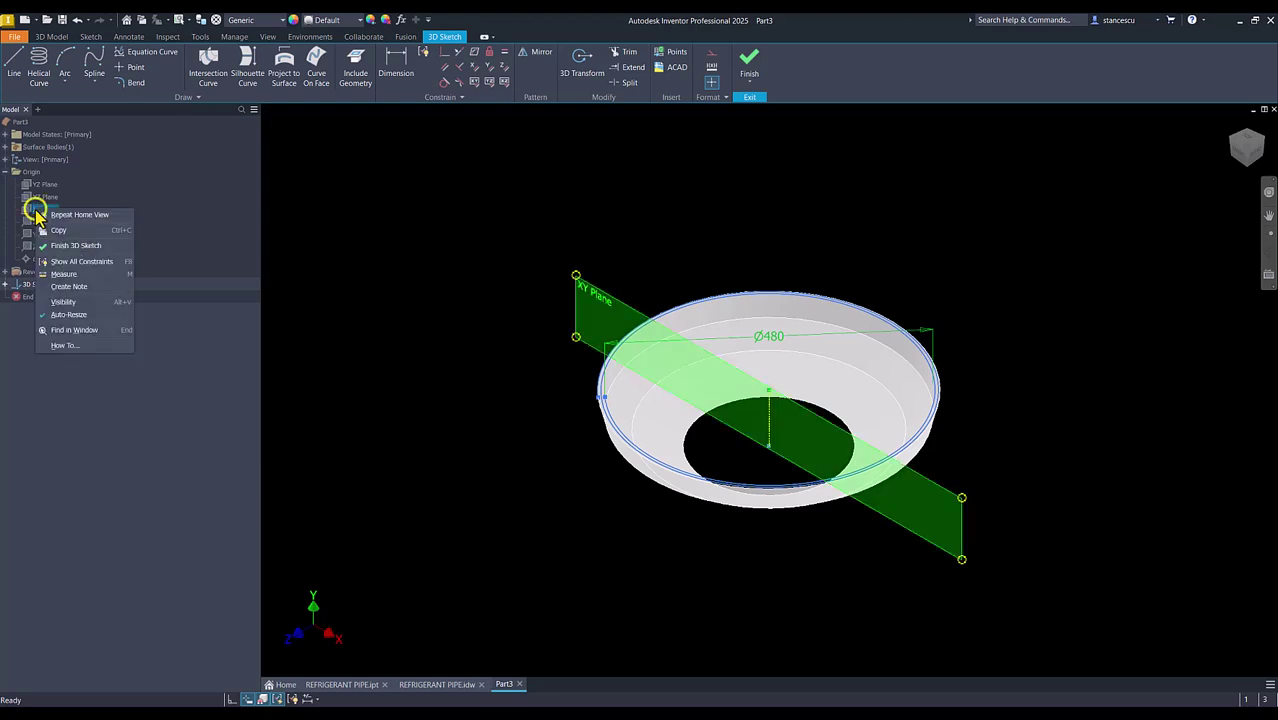
pyautogui.click(63, 303)
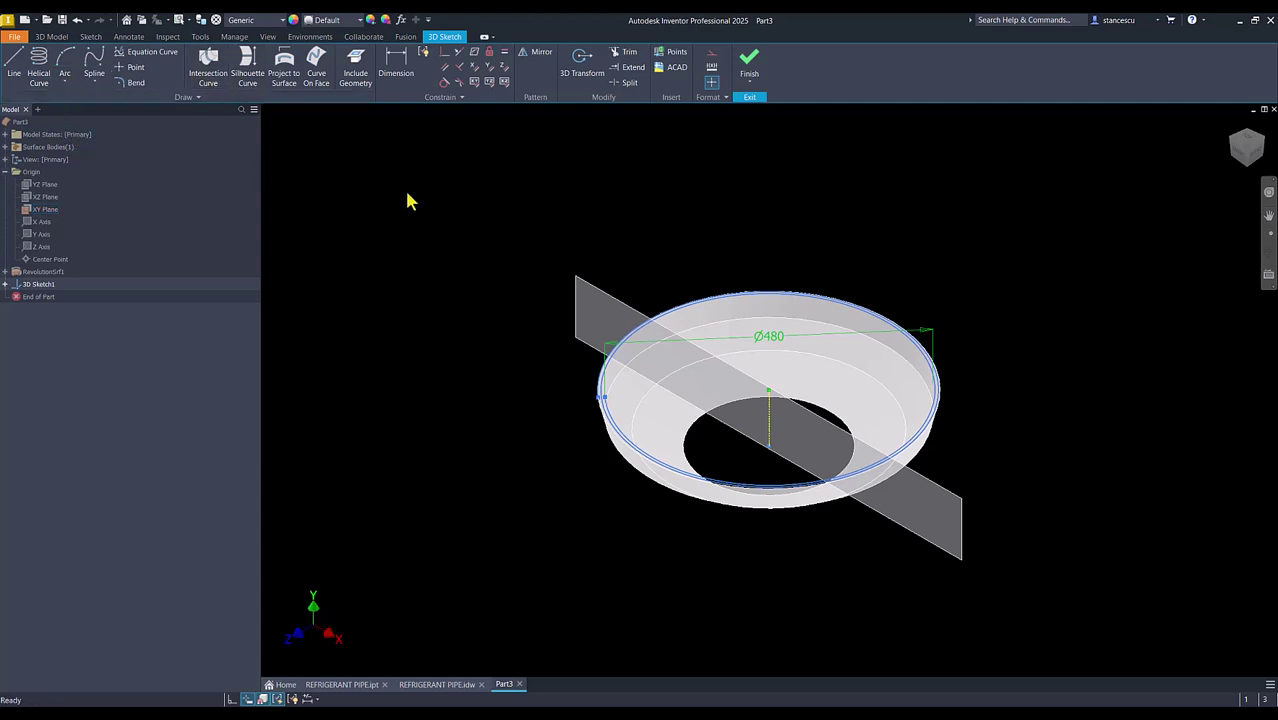
# Constrain the spiral's outer endpoint coincident with the XY plane.
pyautogui.click(443, 54)
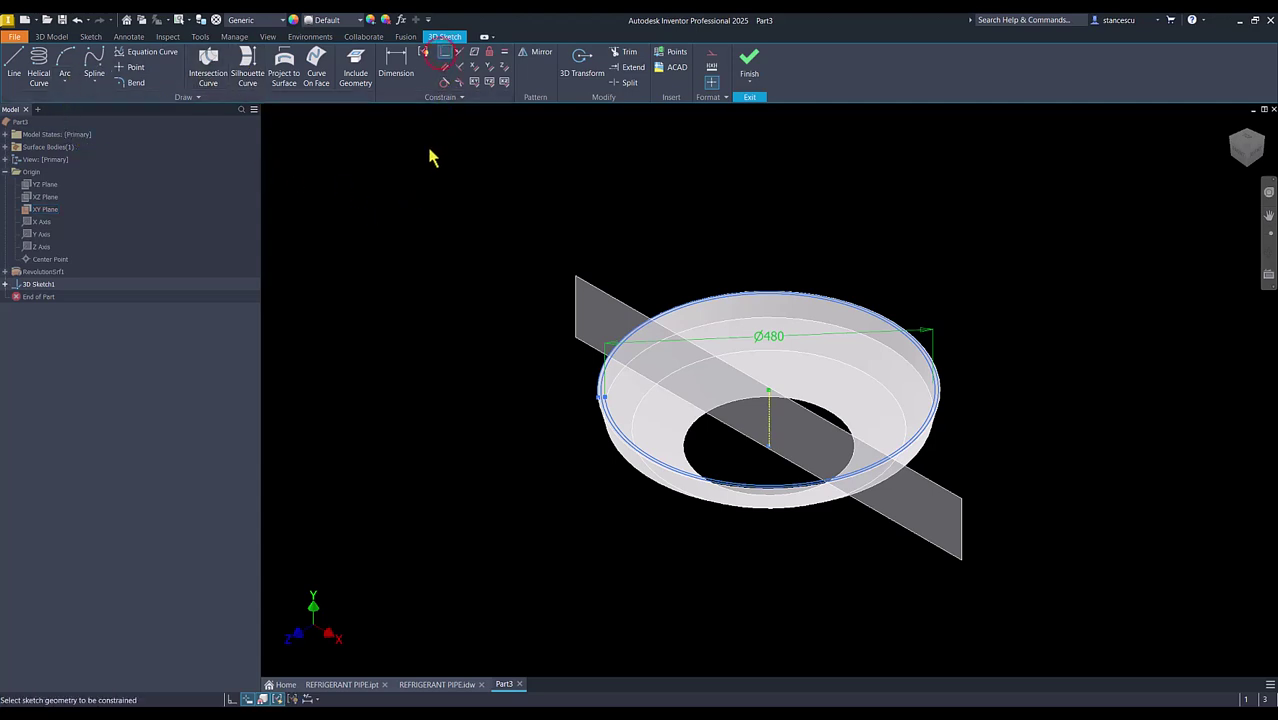
pyautogui.scroll(3, 594, 418)
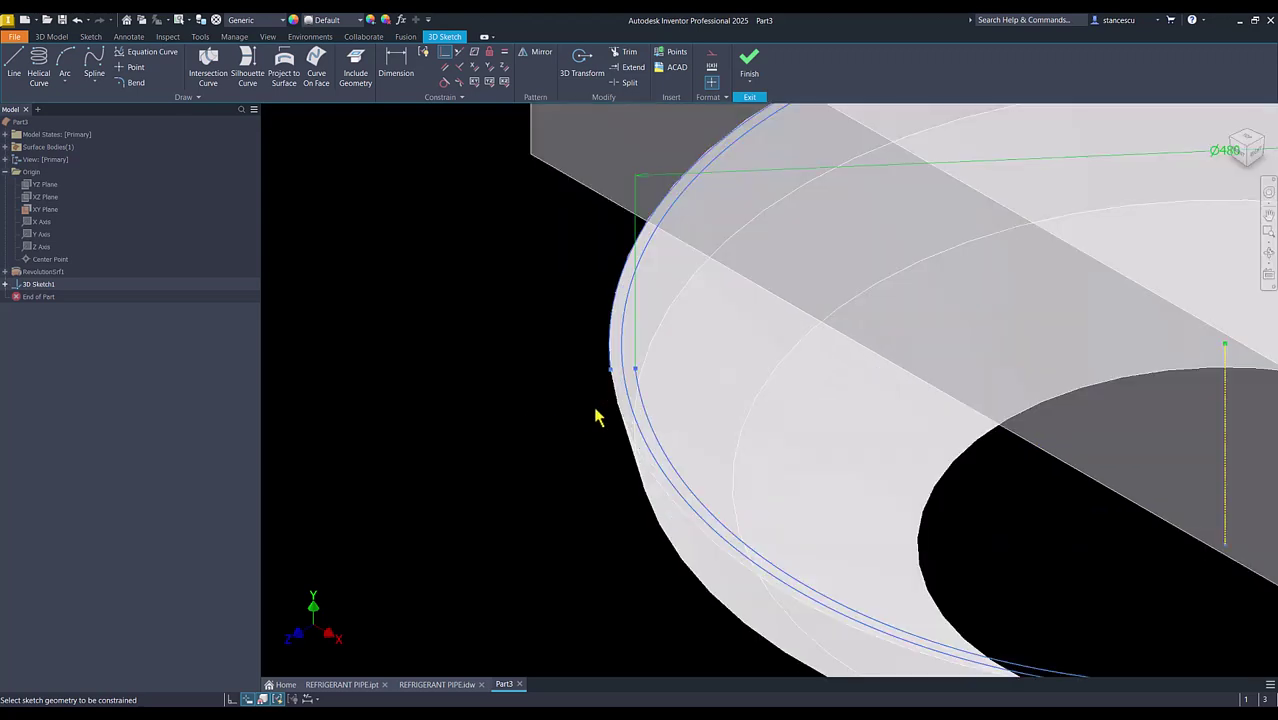
pyautogui.click(612, 373)
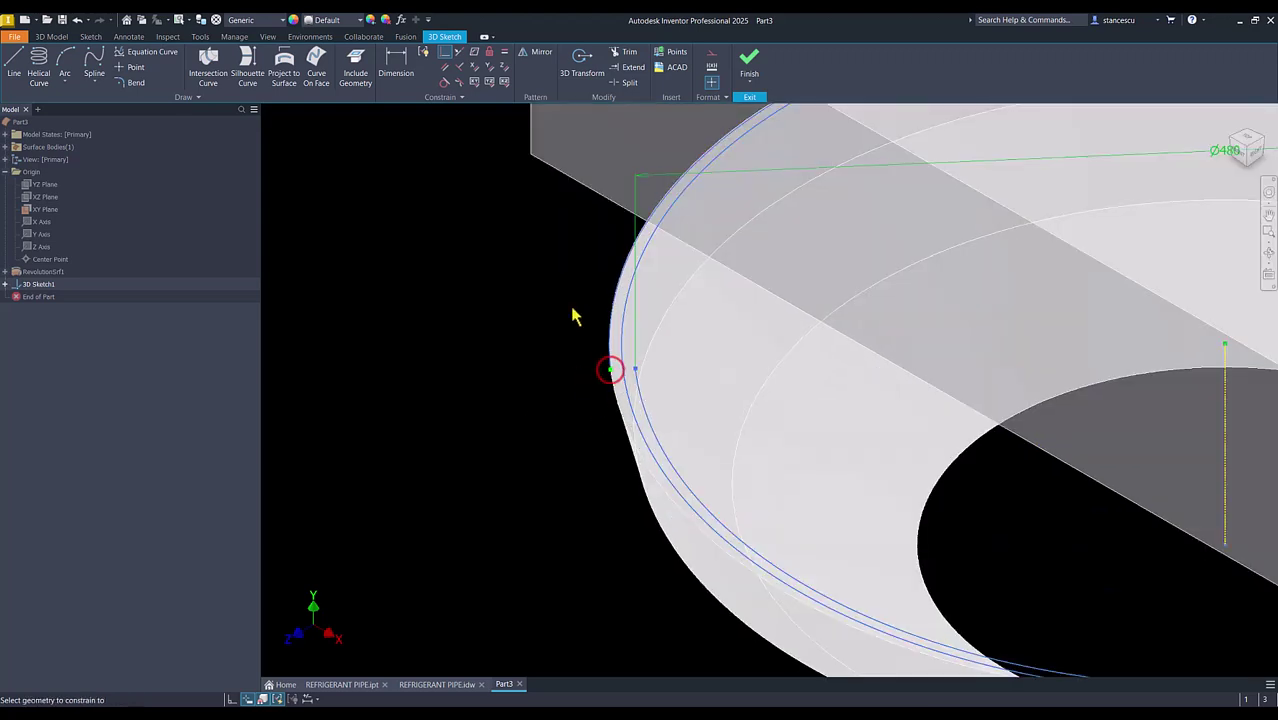
pyautogui.keyDown('shift'); pyautogui.moveTo(559, 234); pyautogui.dragTo(679, 354, button='middle'); pyautogui.keyUp('shift')
pyautogui.keyDown('shift'); pyautogui.moveTo(757, 285); pyautogui.dragTo(582, 365, button='middle'); pyautogui.keyUp('shift')
pyautogui.press('F6')
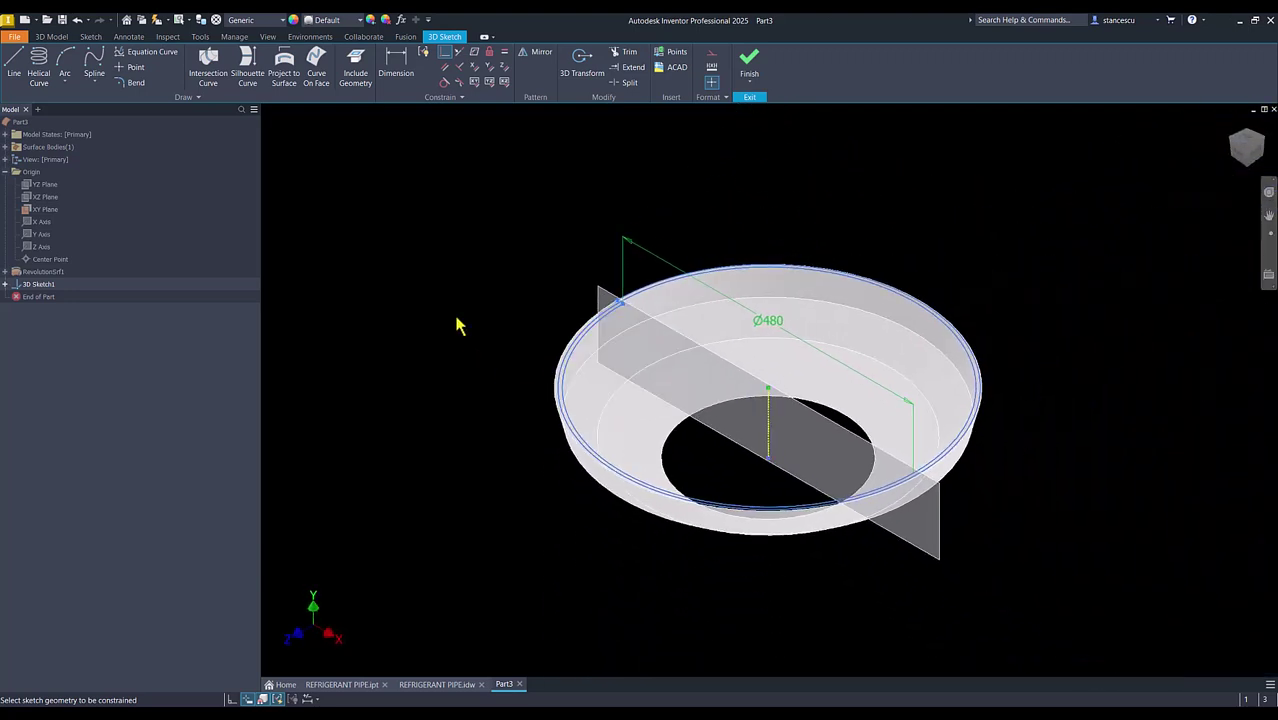
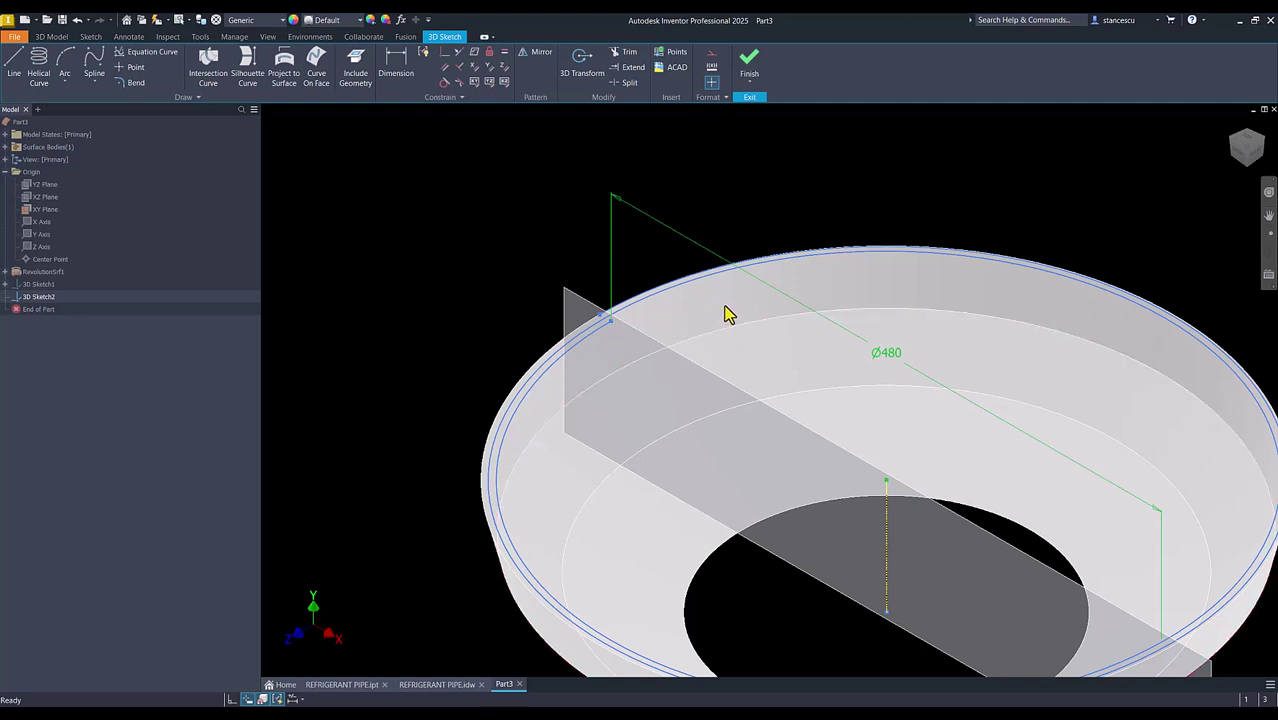
# Project the spiral onto the upper conical face of the revolved surface along the Y axis.
pyautogui.click(246, 60)
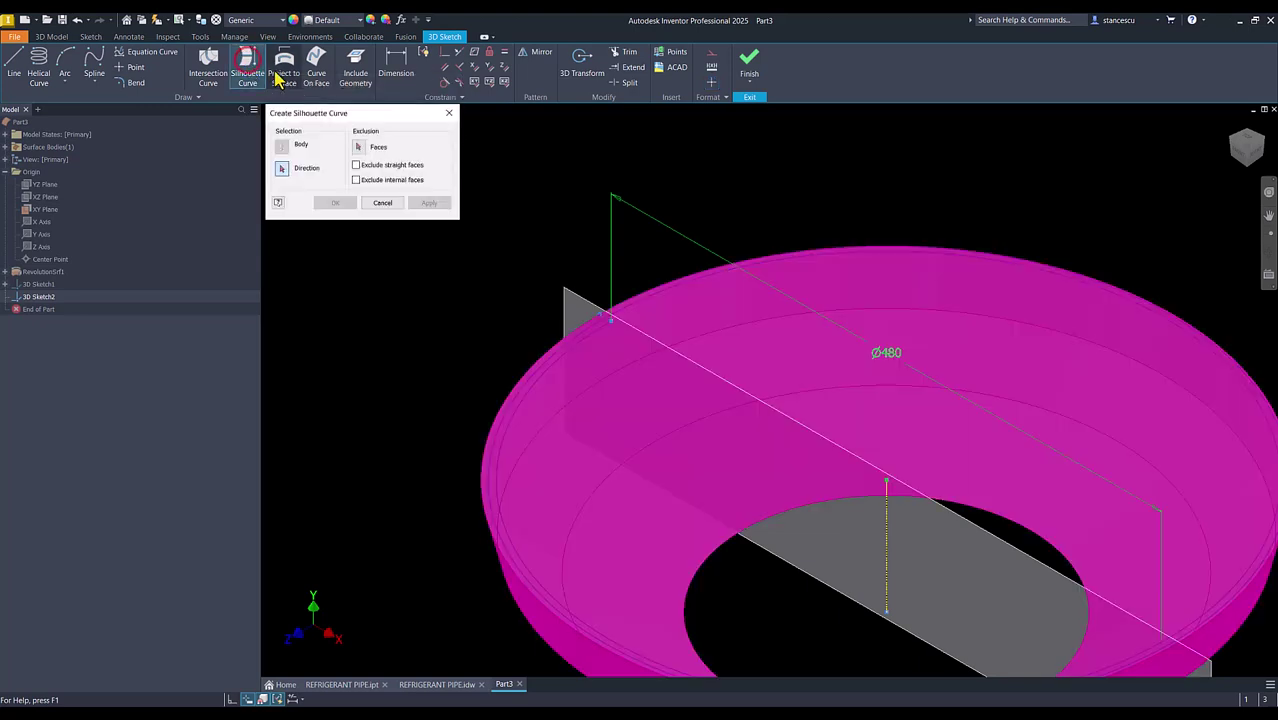
pyautogui.click(381, 203)
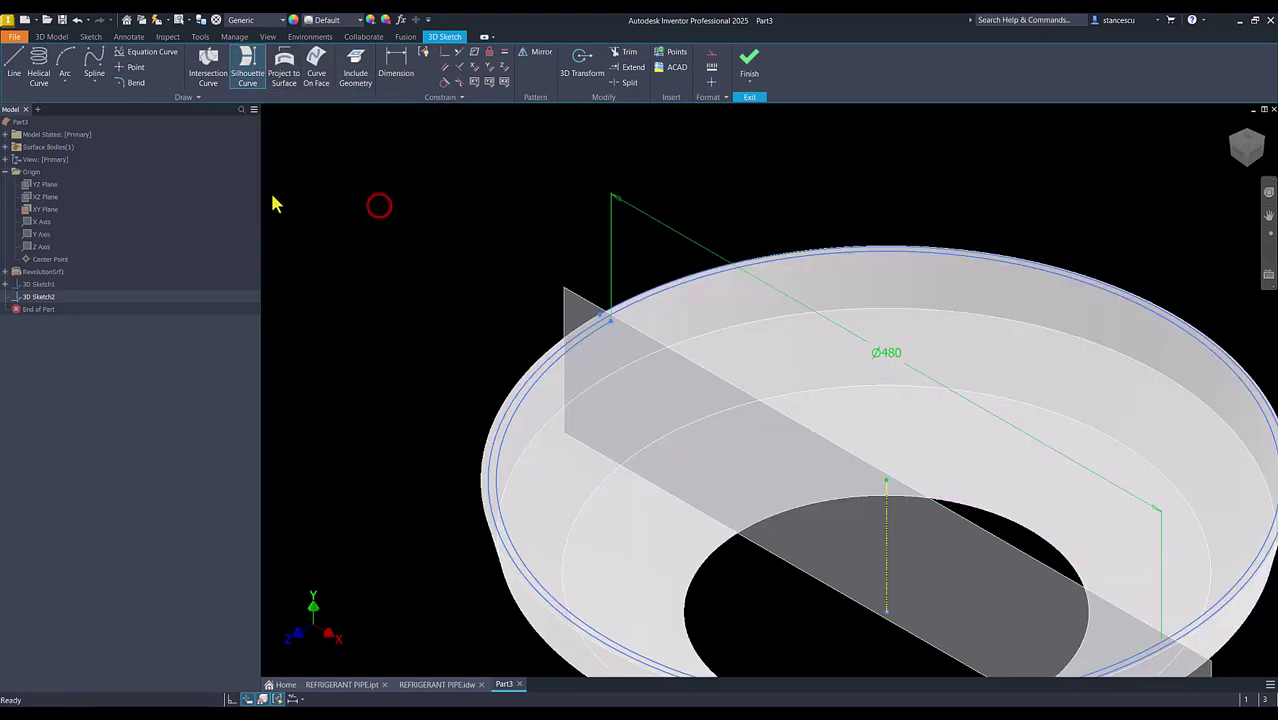
pyautogui.click(284, 68)
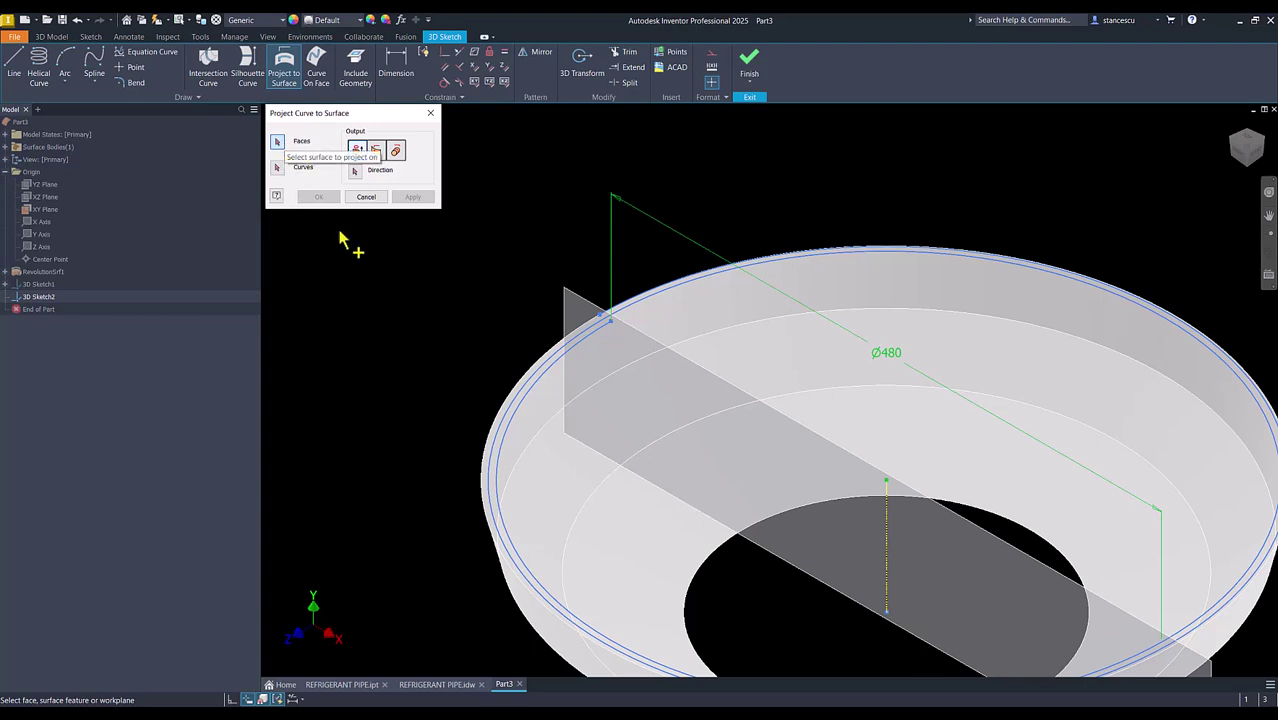
pyautogui.click(703, 314)
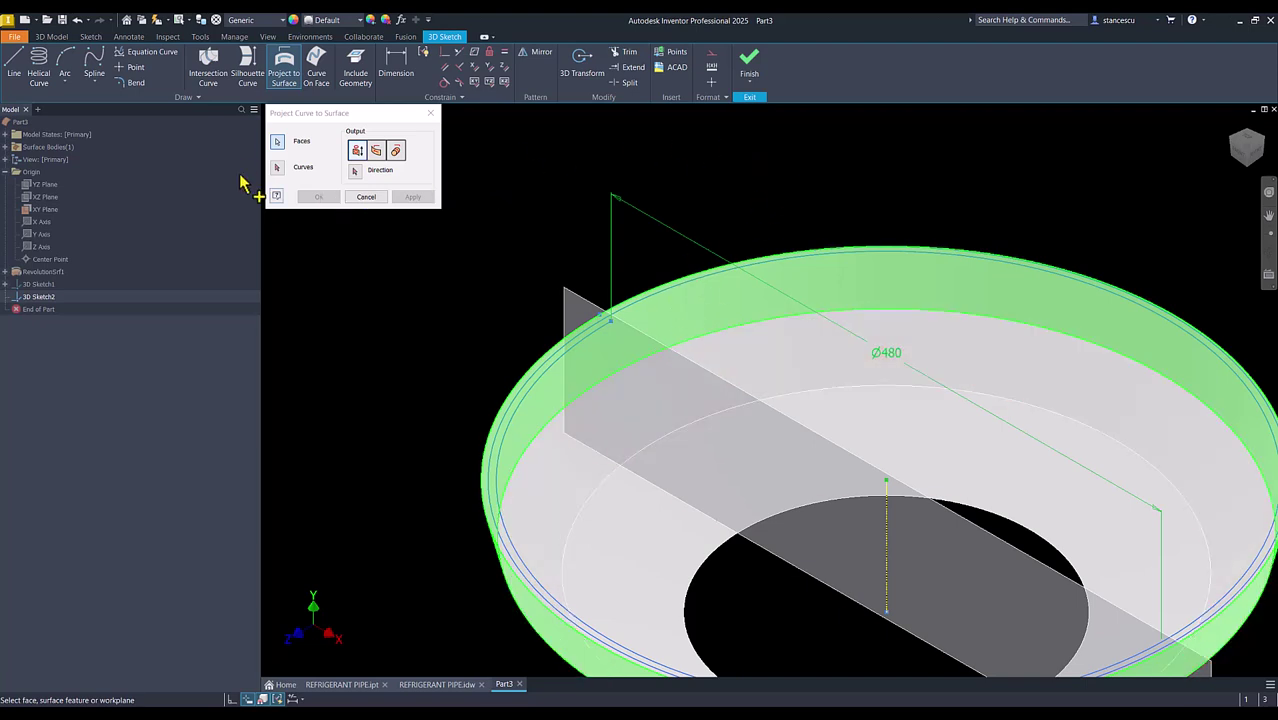
pyautogui.click(277, 167)
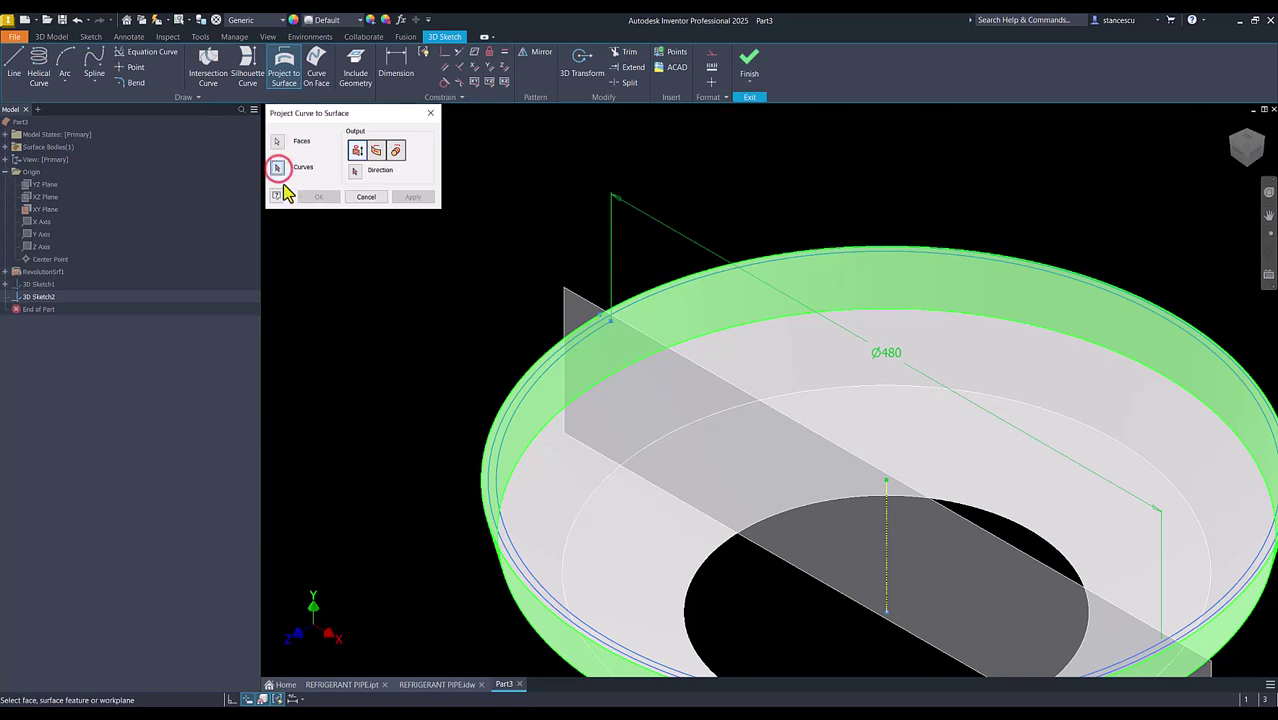
pyautogui.click(527, 395)
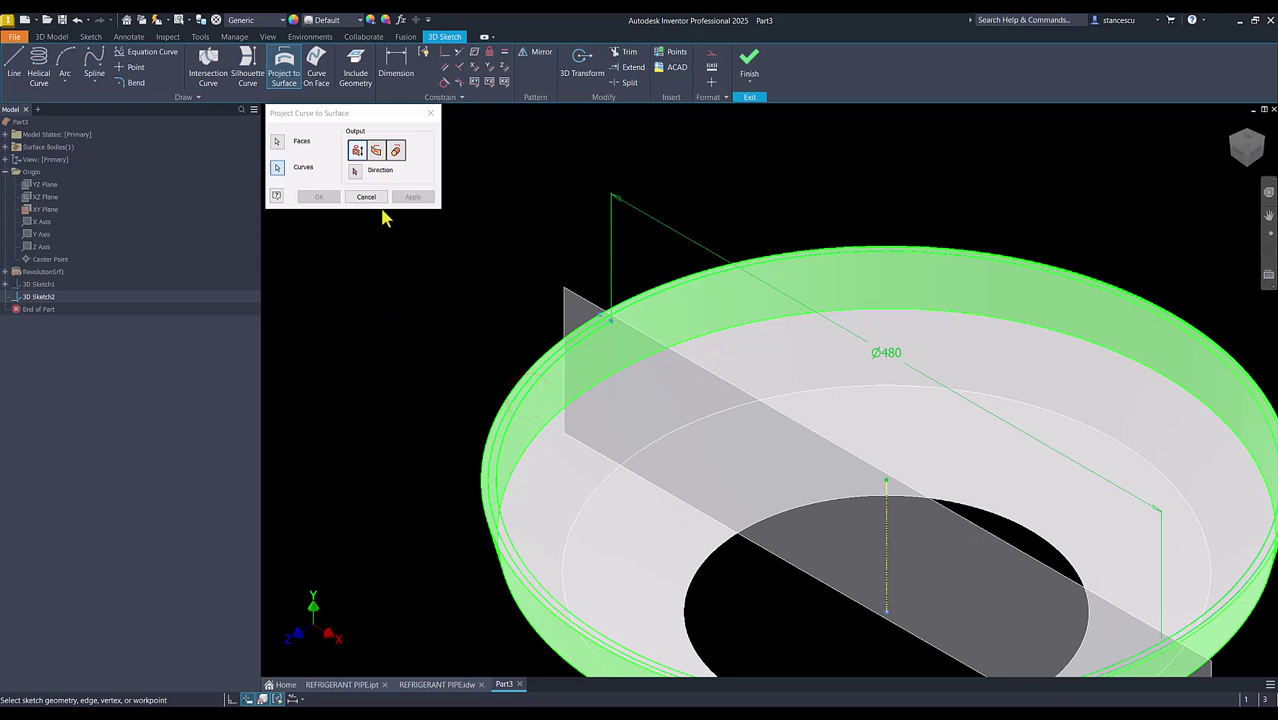
pyautogui.click(354, 172)
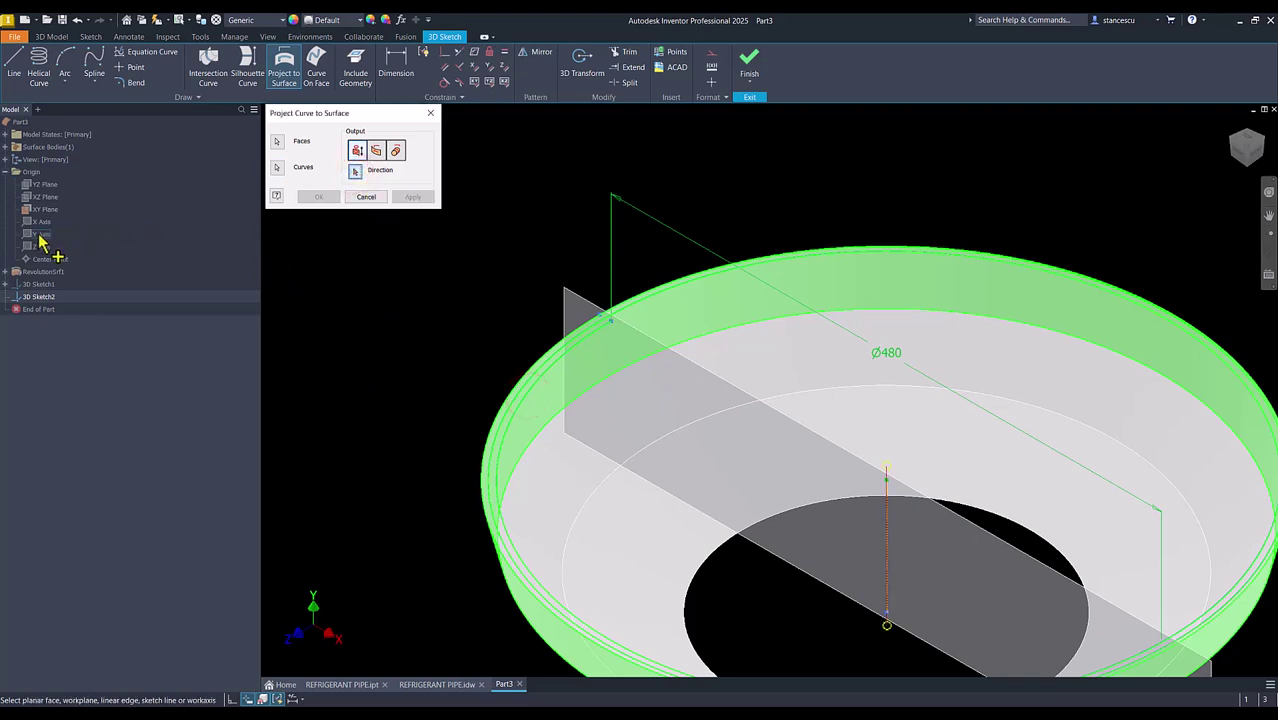
pyautogui.click(38, 240)
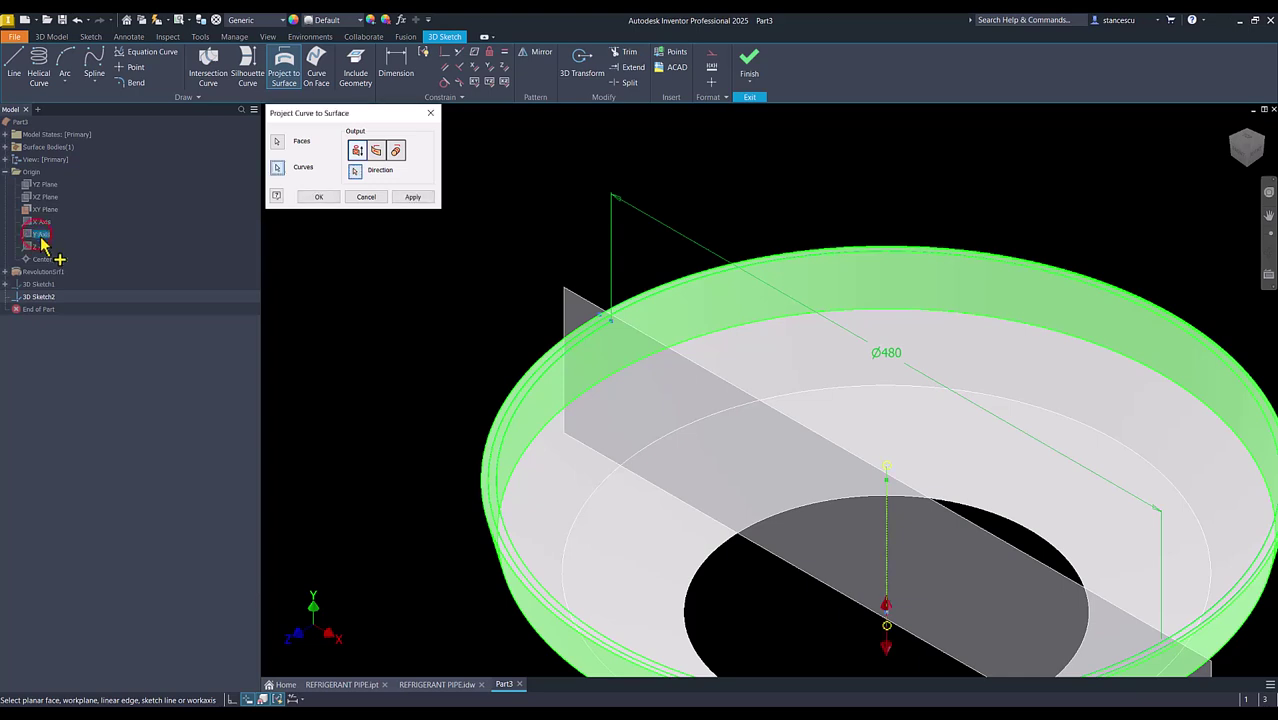
pyautogui.click(315, 198)
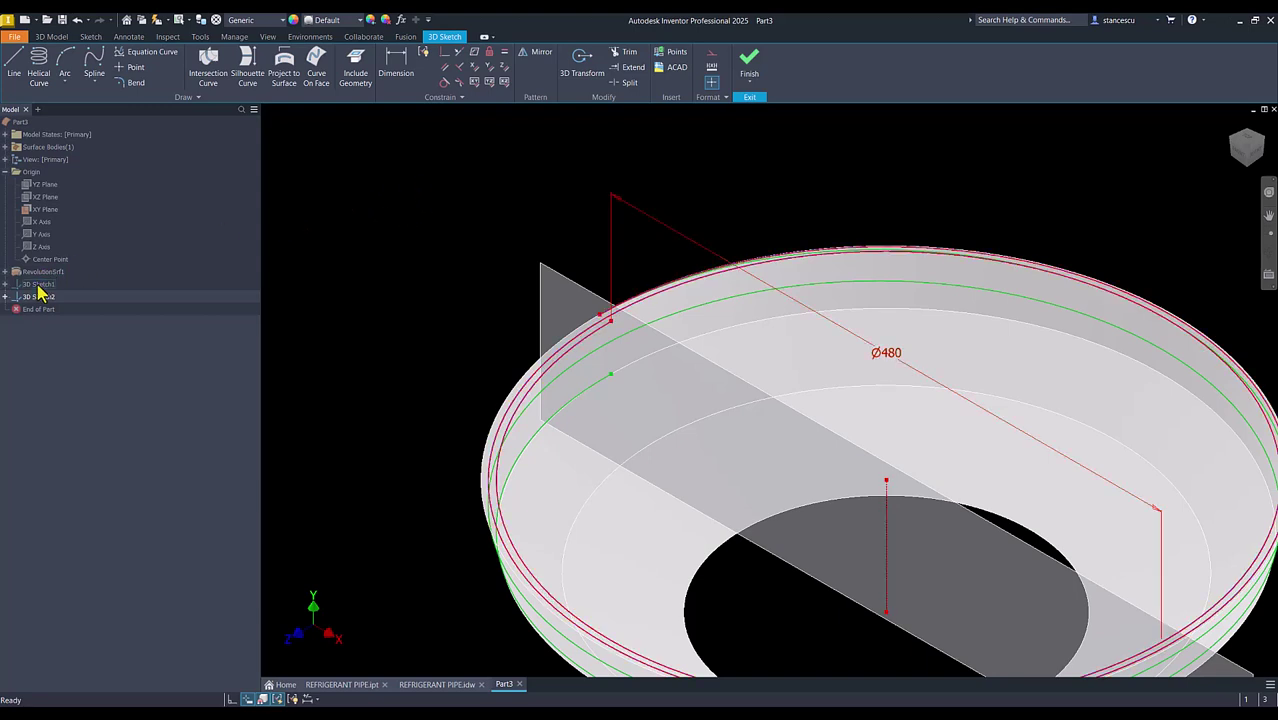
# Hide 3D Sketch1 containing the source spiral and finish the sketch with the projected curve.
pyautogui.rightClick(28, 287)
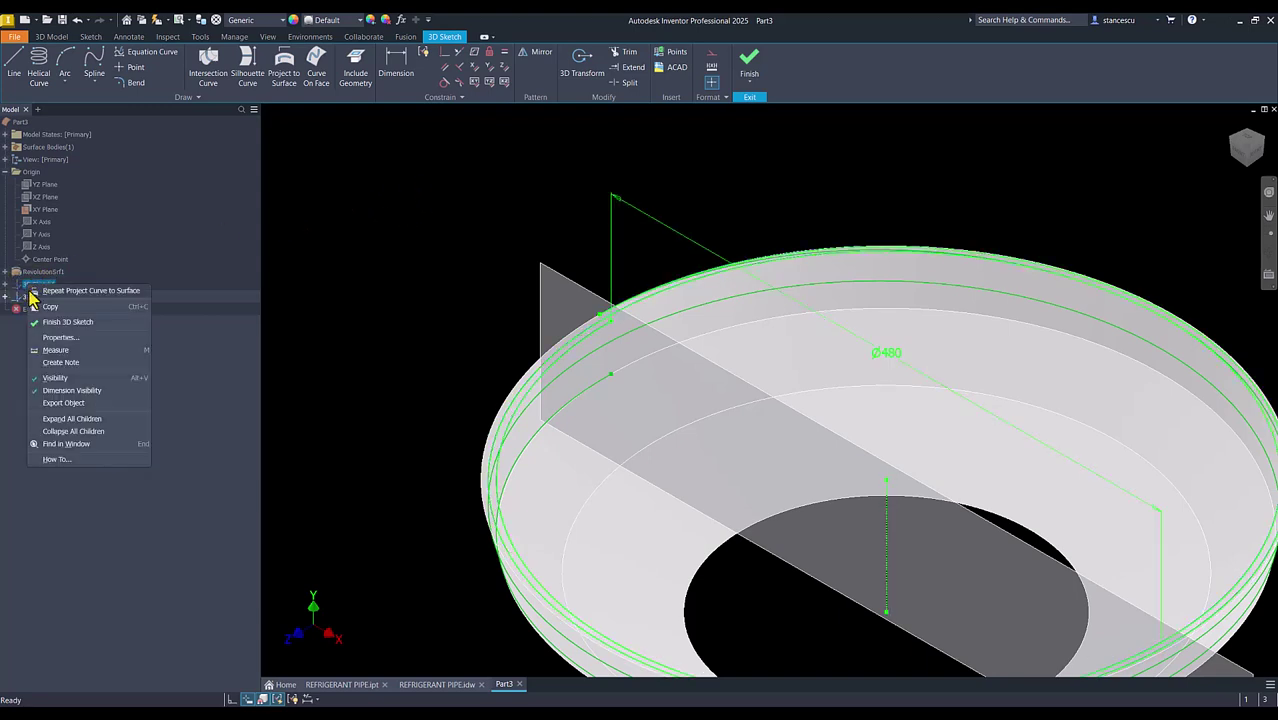
pyautogui.click(52, 380)
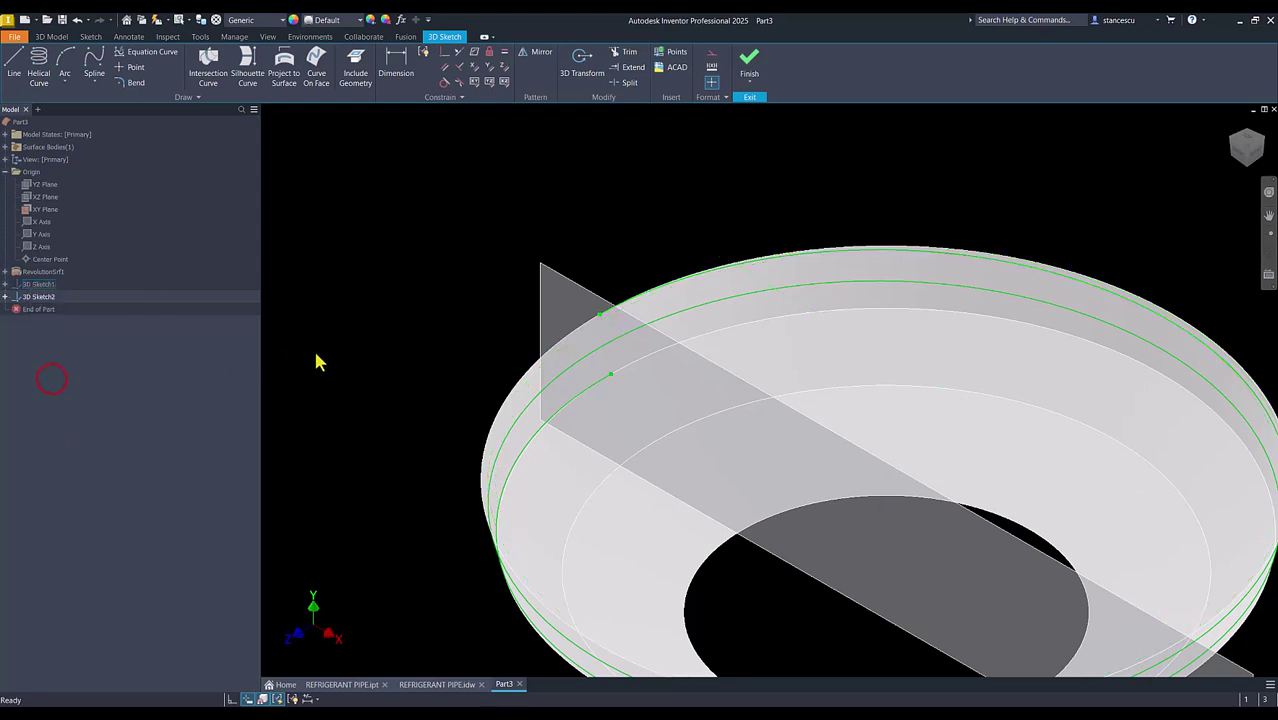
pyautogui.moveTo(373, 317)
pyautogui.keyDown('shift'); pyautogui.mouseDown(button='middle')
pyautogui.moveTo(399, 348)
pyautogui.moveTo(638, 388)
pyautogui.moveTo(686, 370)
pyautogui.moveTo(628, 371)
pyautogui.moveTo(585, 348)
pyautogui.mouseUp(button='middle'); pyautogui.keyUp('shift')
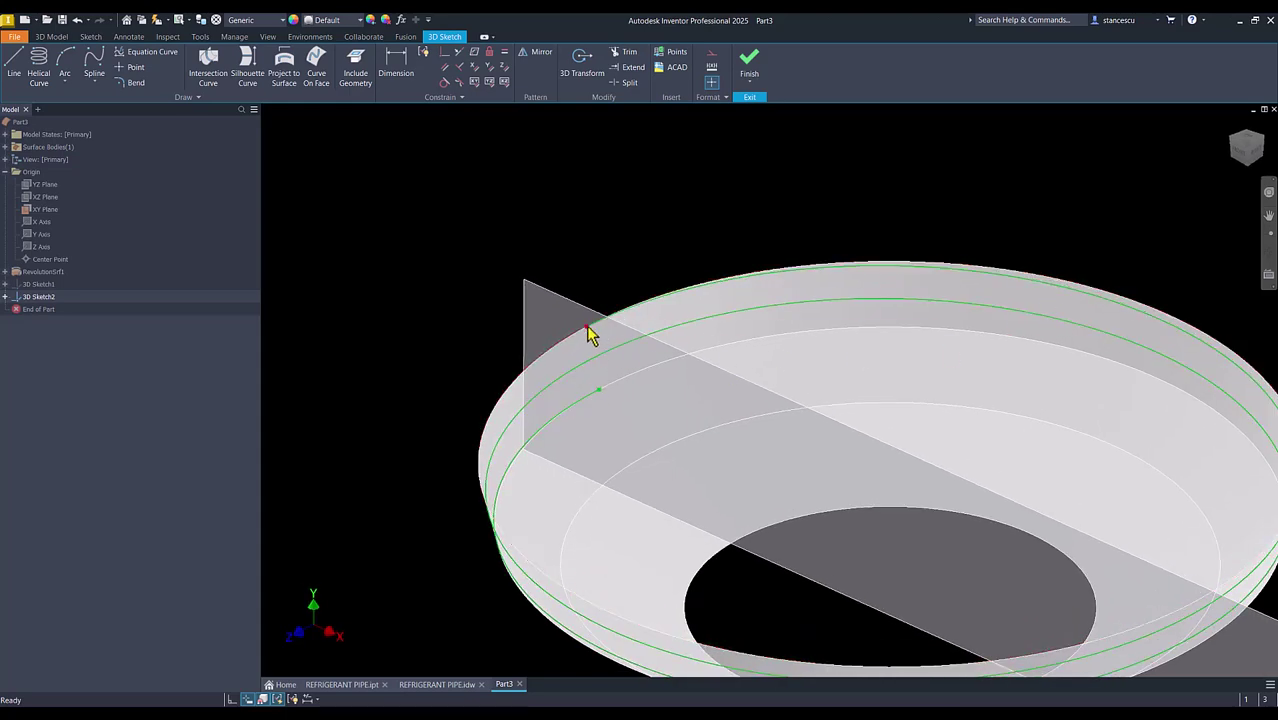
pyautogui.keyDown('shift'); pyautogui.moveTo(600, 400); pyautogui.dragTo(800, 237, button='middle'); pyautogui.keyUp('shift')
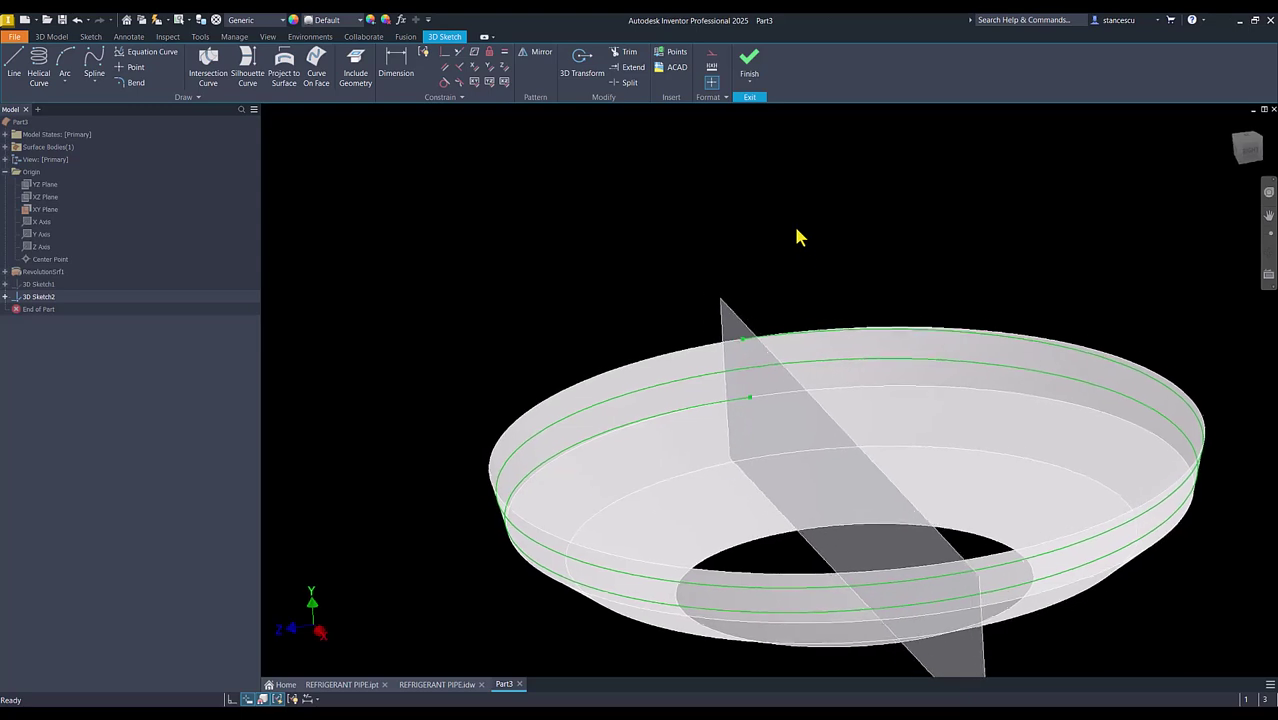
pyautogui.scroll(6, 800, 237)
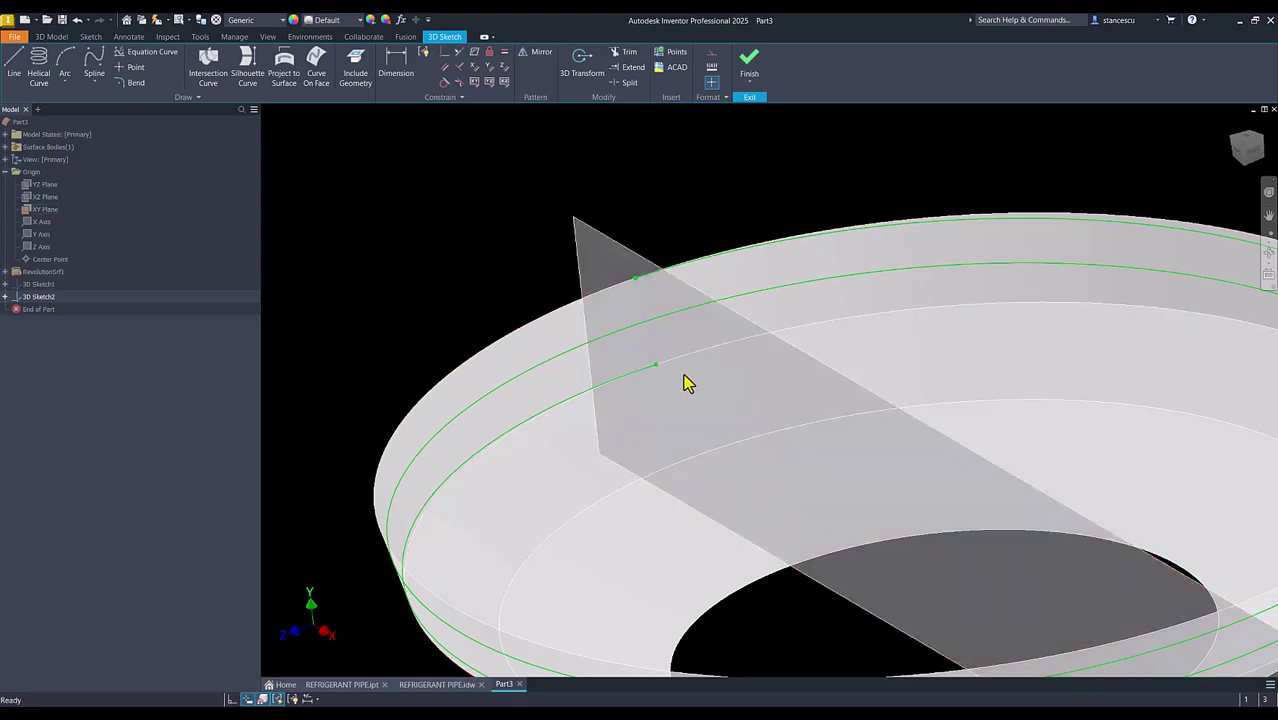
pyautogui.press('F6')
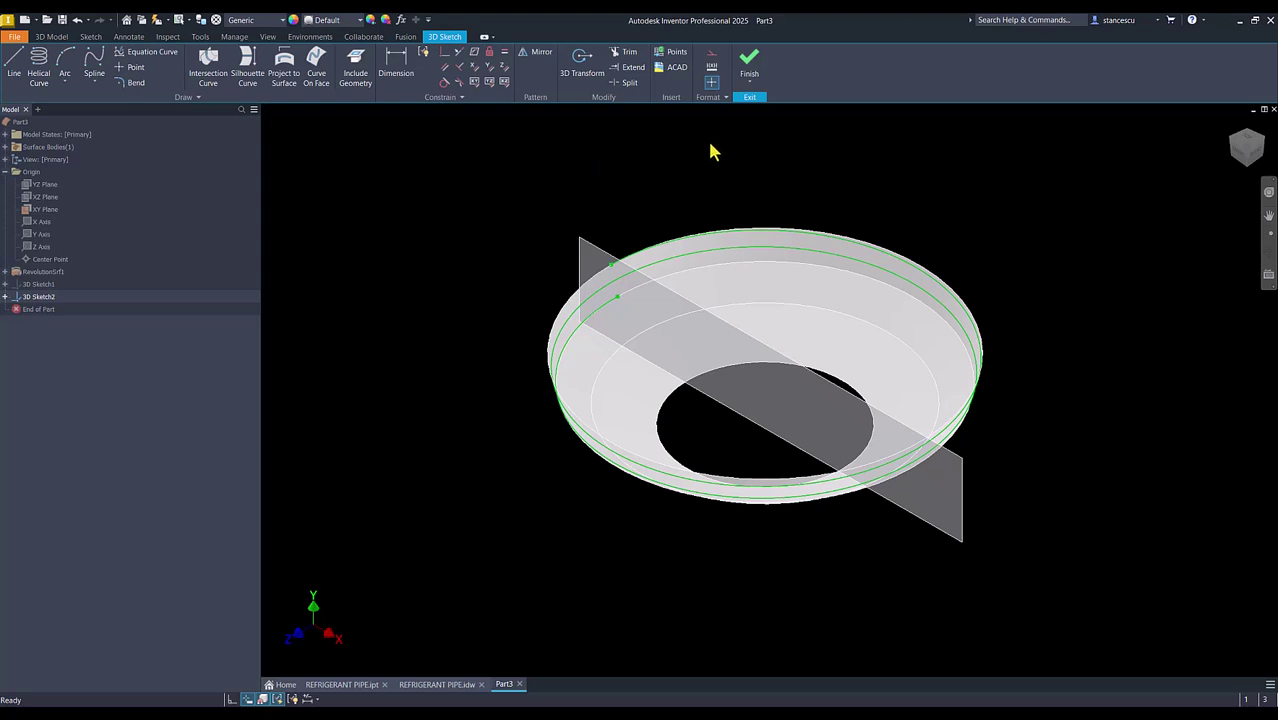
pyautogui.click(750, 62)
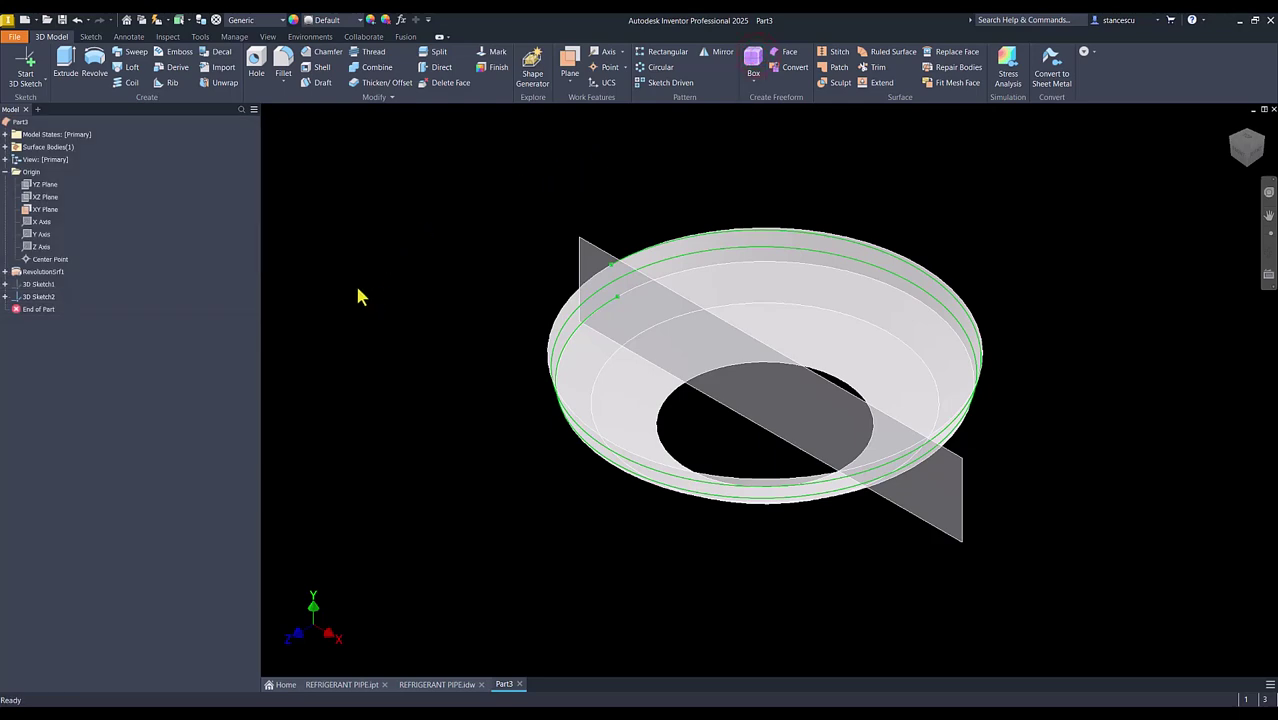
# Examine the section heights and the spiral details for S2 in the REFRIGERANT PIPE.idw drawing, and return to Part3.
pyautogui.click(436, 684)
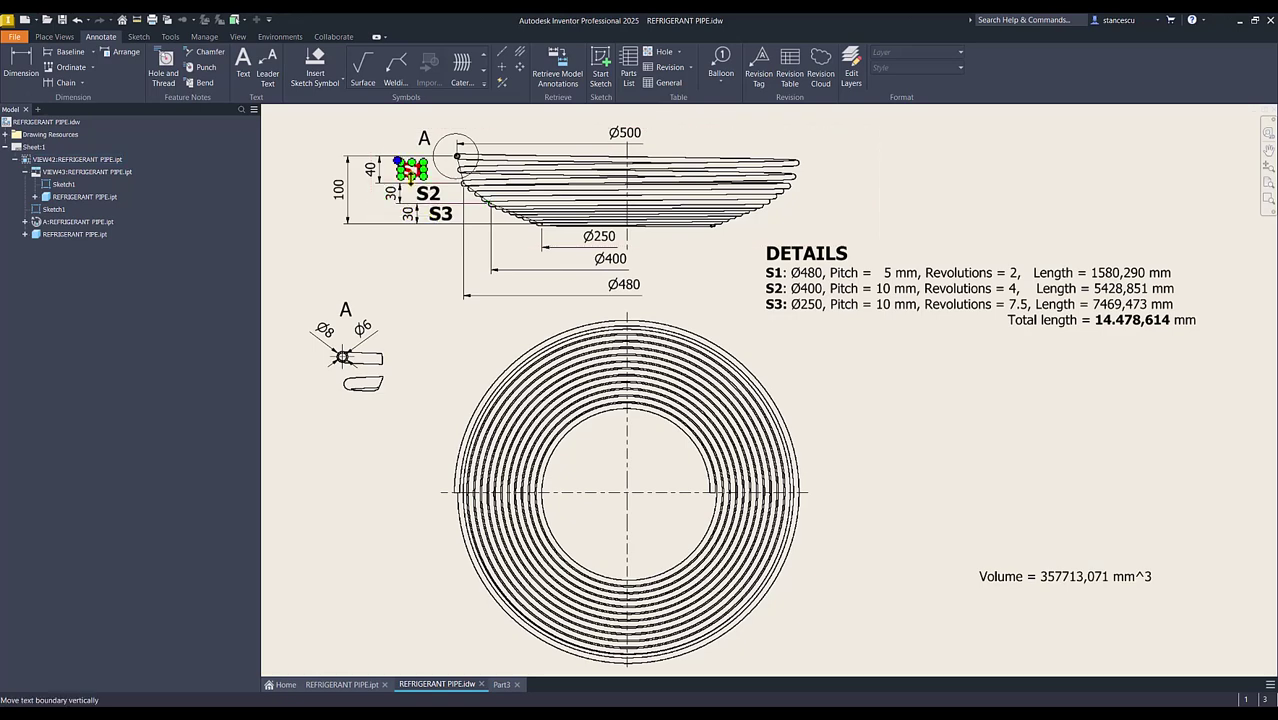
pyautogui.scroll(-3, 420, 172)
pyautogui.moveTo(434, 180)
pyautogui.mouseDown(button='middle')
pyautogui.moveTo(463, 189)
pyautogui.moveTo(490, 272)
pyautogui.mouseUp(button='middle')
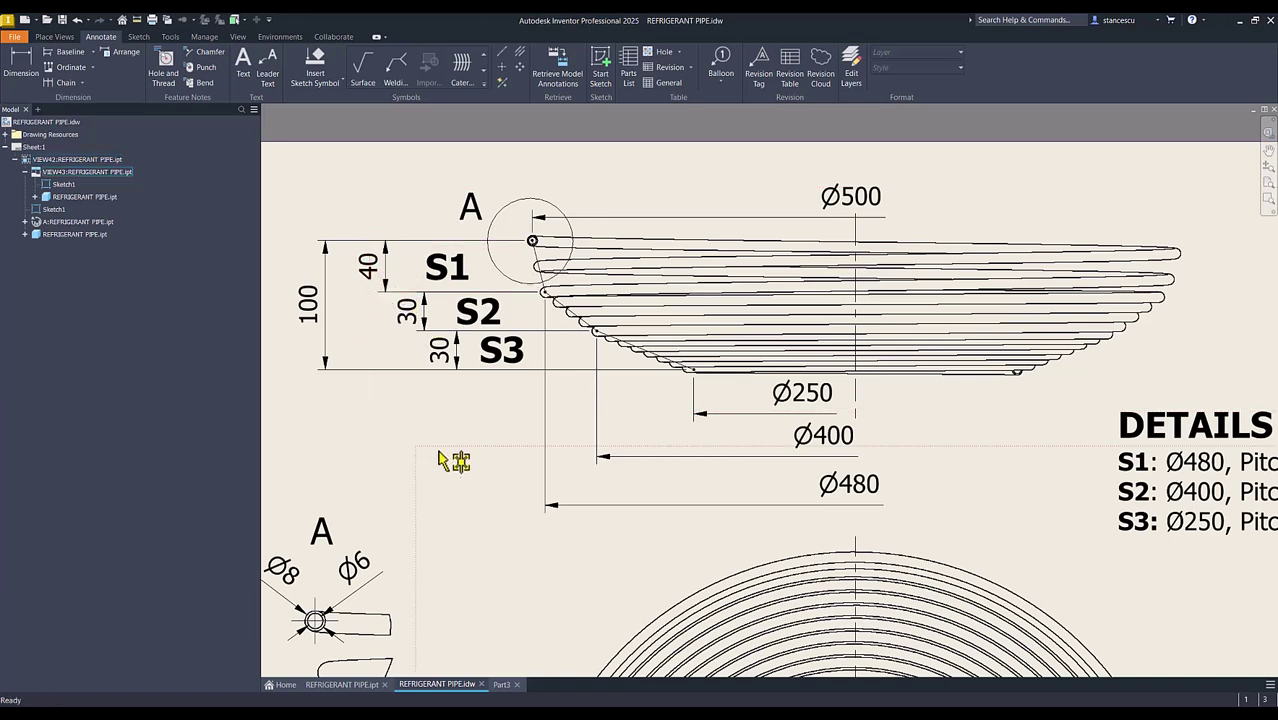
pyautogui.click(501, 686)
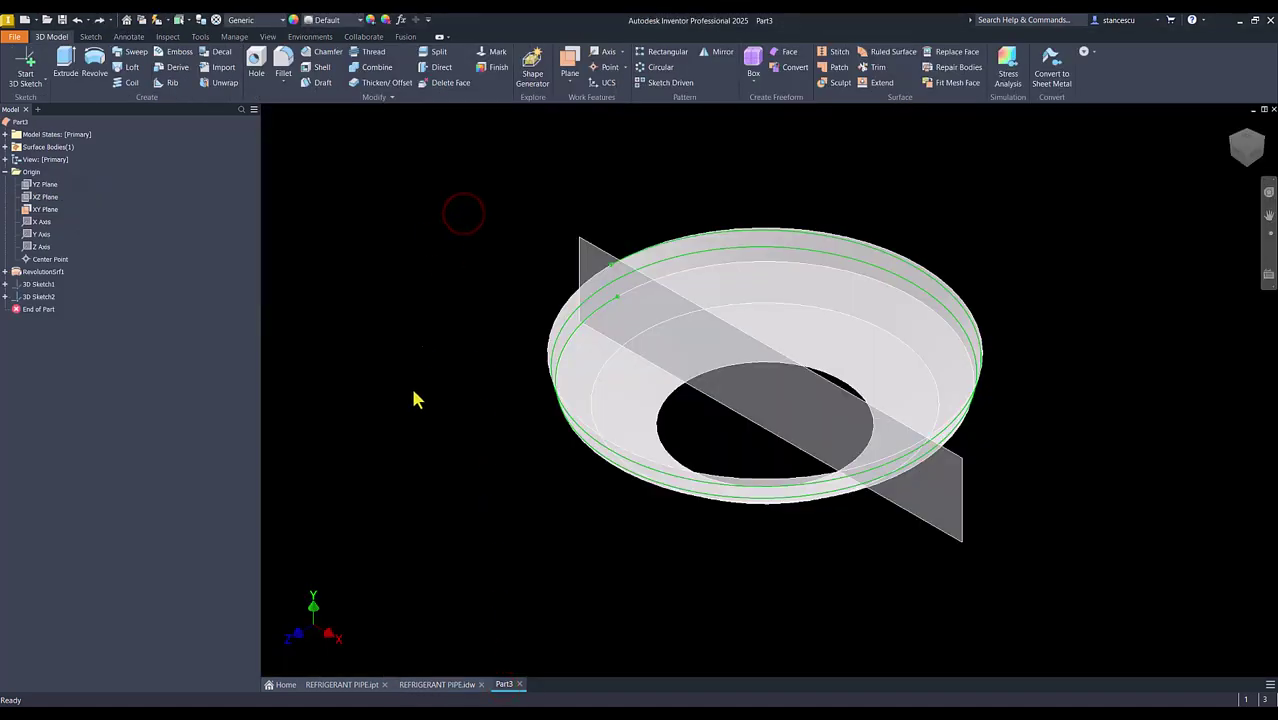
pyautogui.click(454, 684)
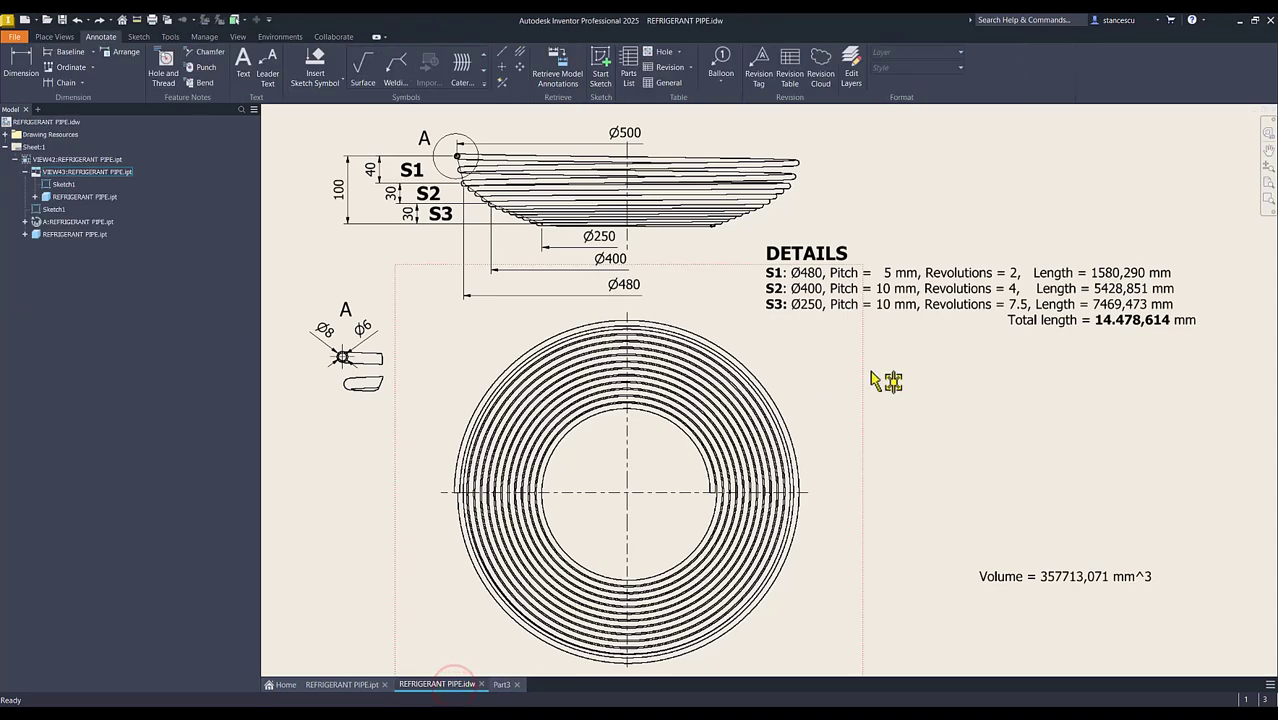
pyautogui.click(866, 290)
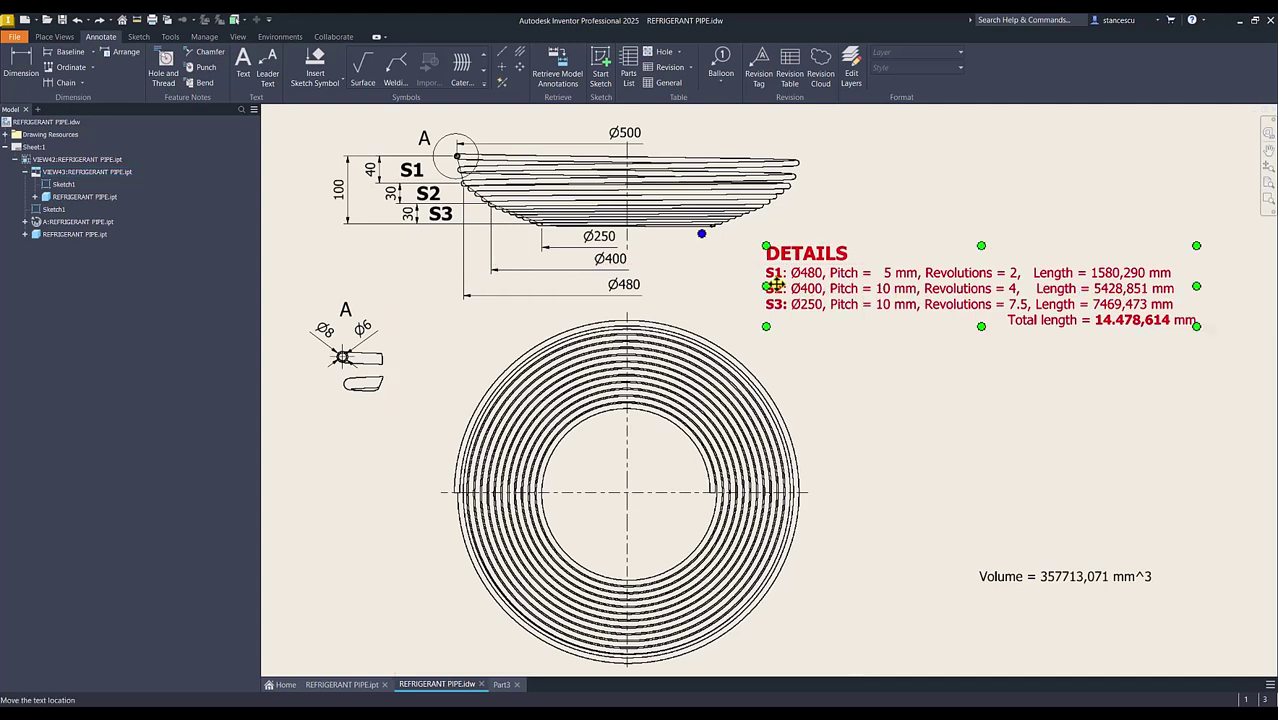
pyautogui.press('Escape')
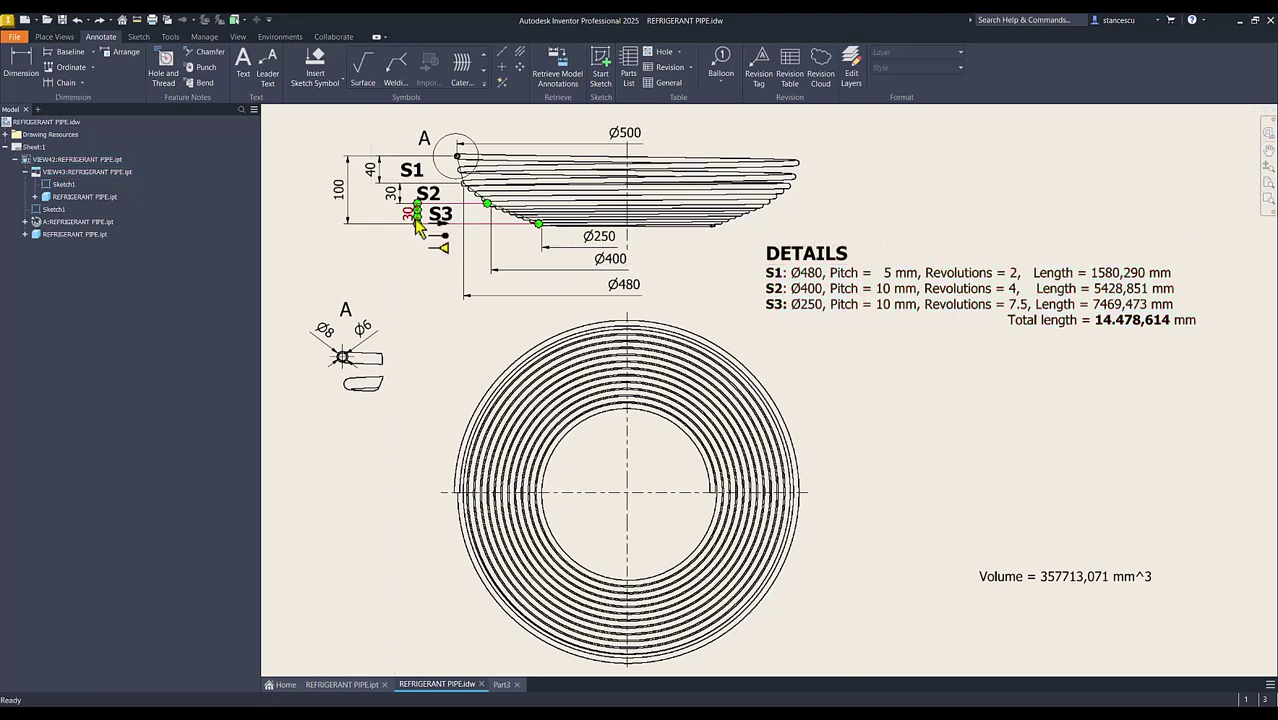
pyautogui.click(501, 684)
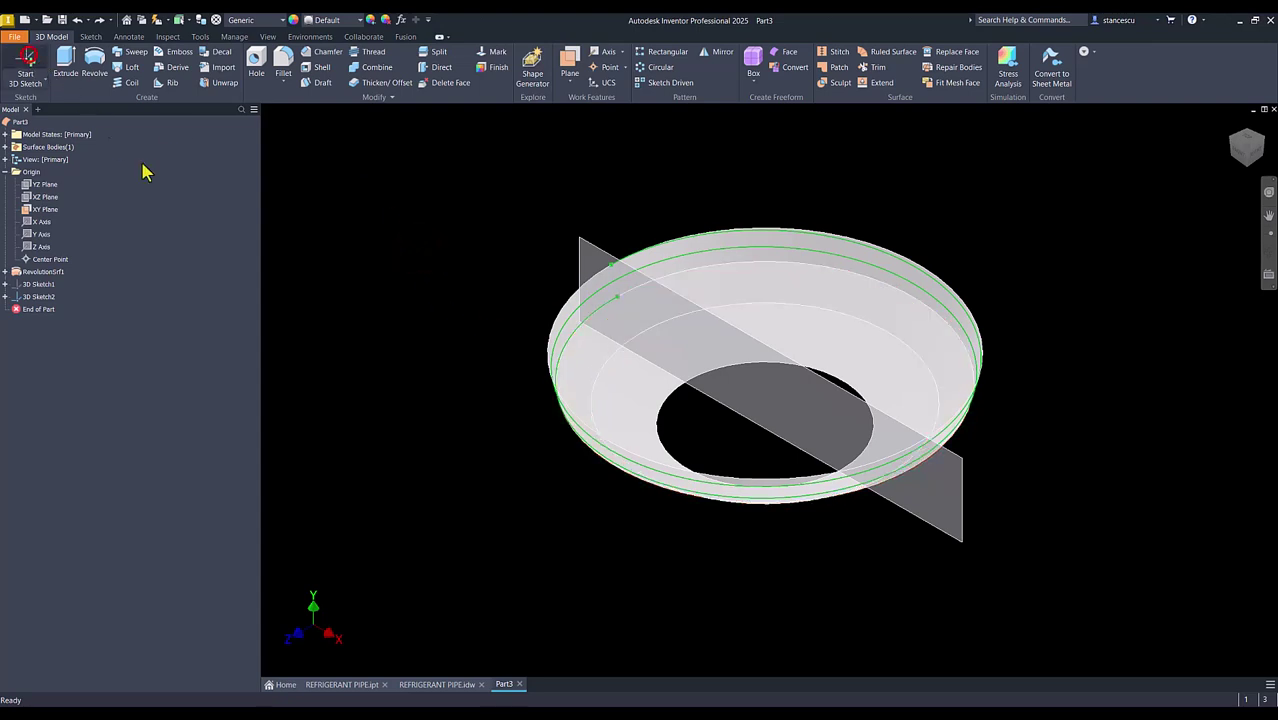
# Start a 3D sketch and begin a Spiral-type helical curve with switched rotation and a 60 mm vertical axis from the origin.
pyautogui.press('s')
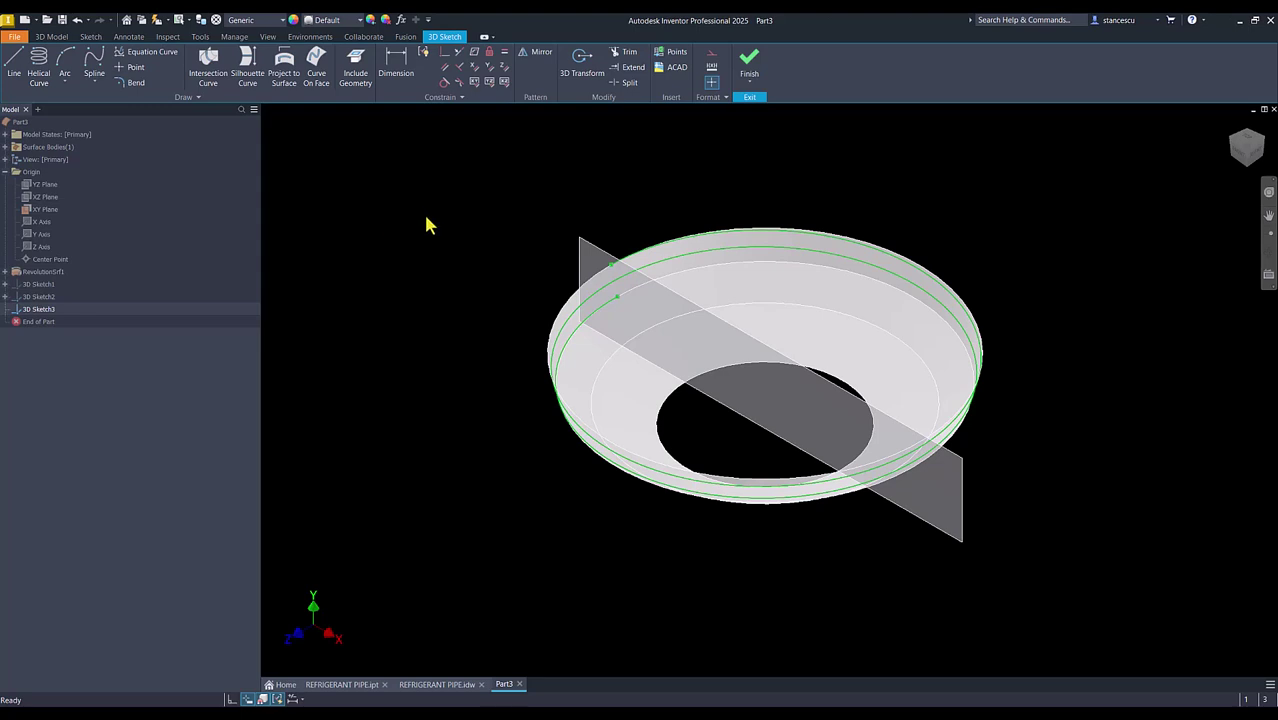
pyautogui.click(38, 62)
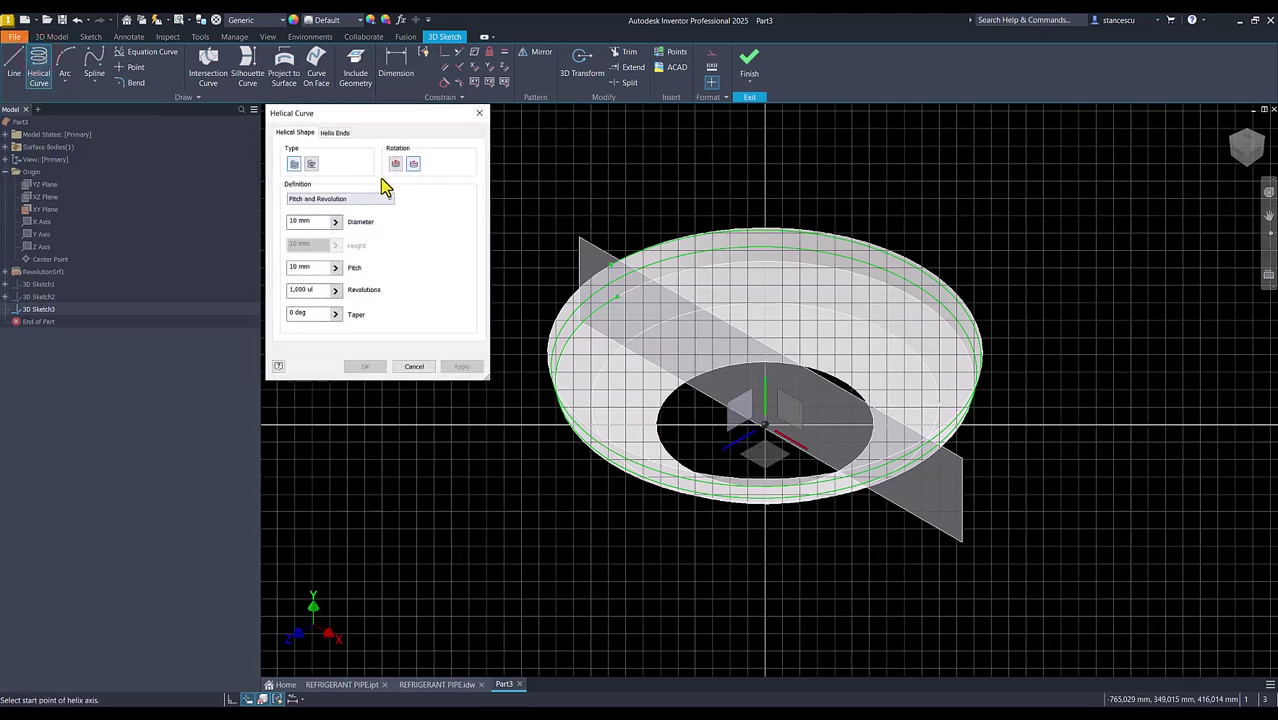
pyautogui.click(398, 166)
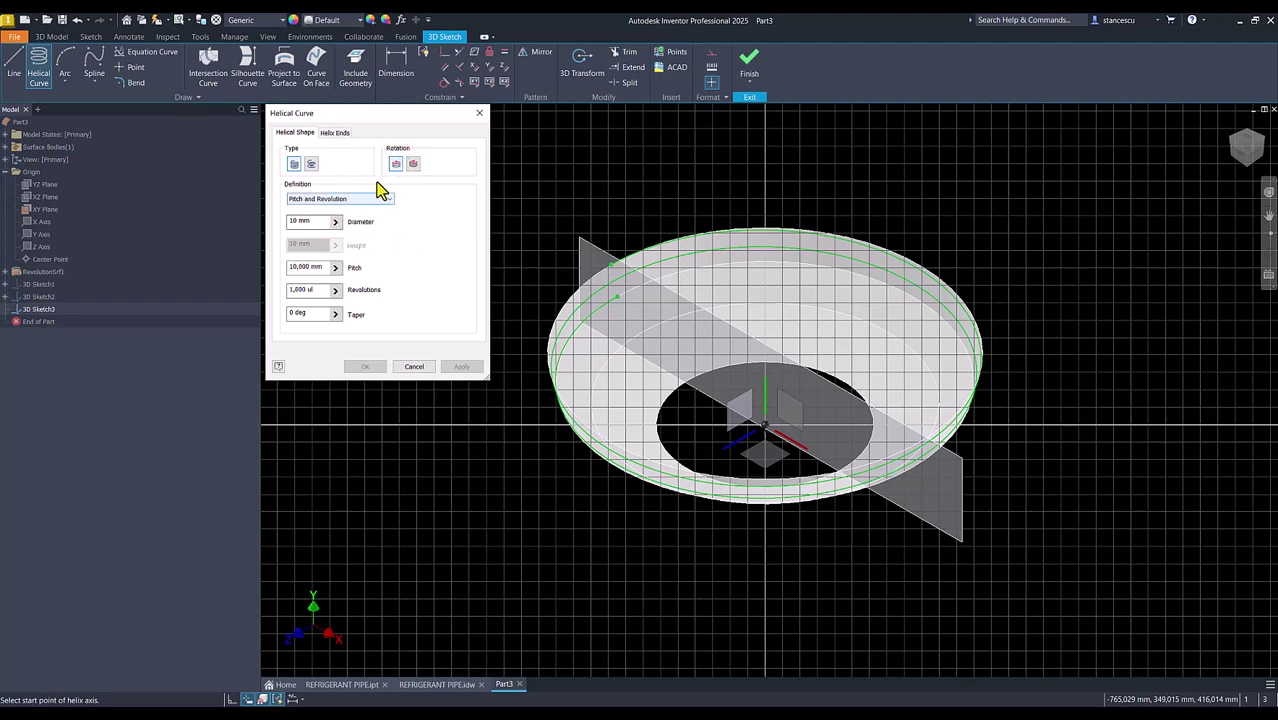
pyautogui.click(338, 199)
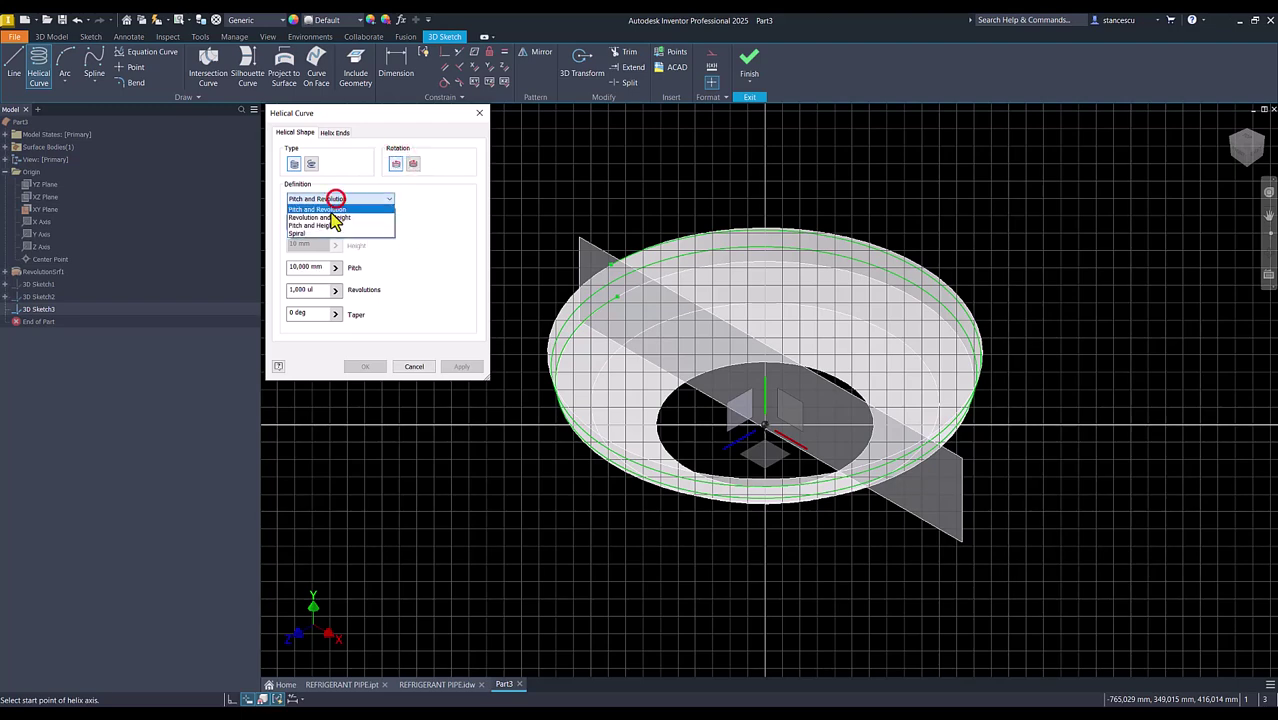
pyautogui.click(314, 234)
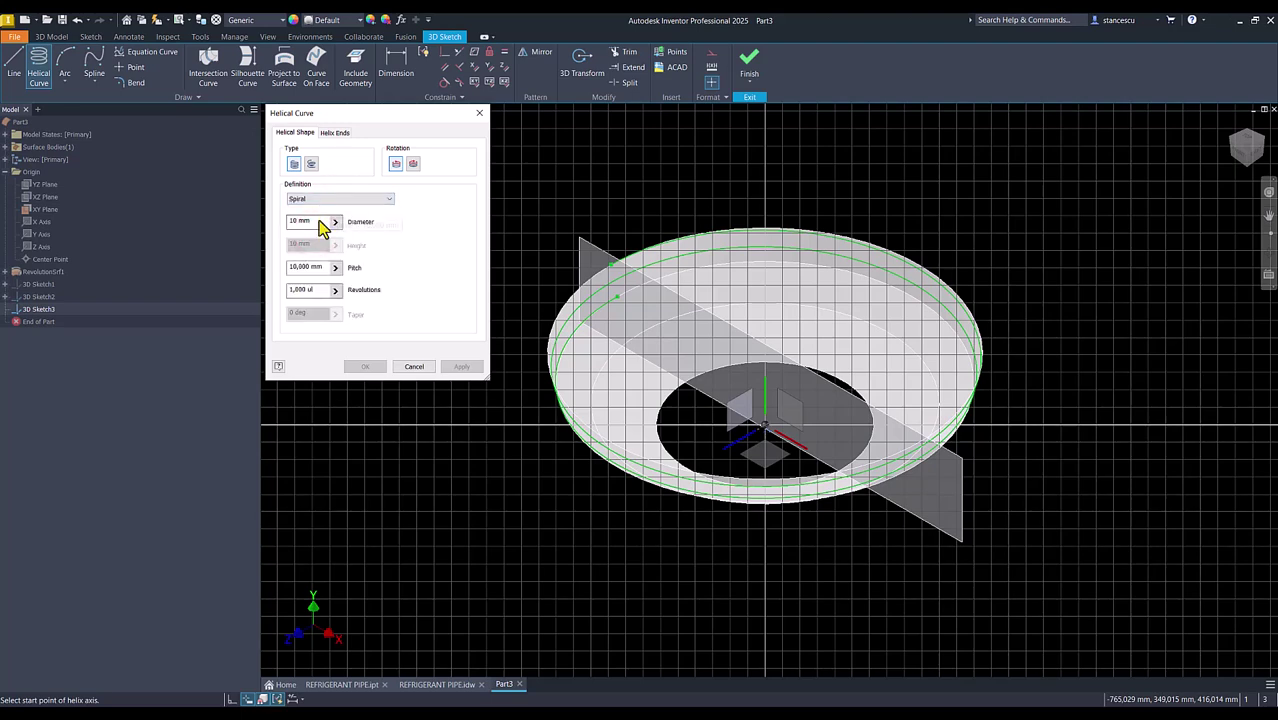
pyautogui.click(697, 267)
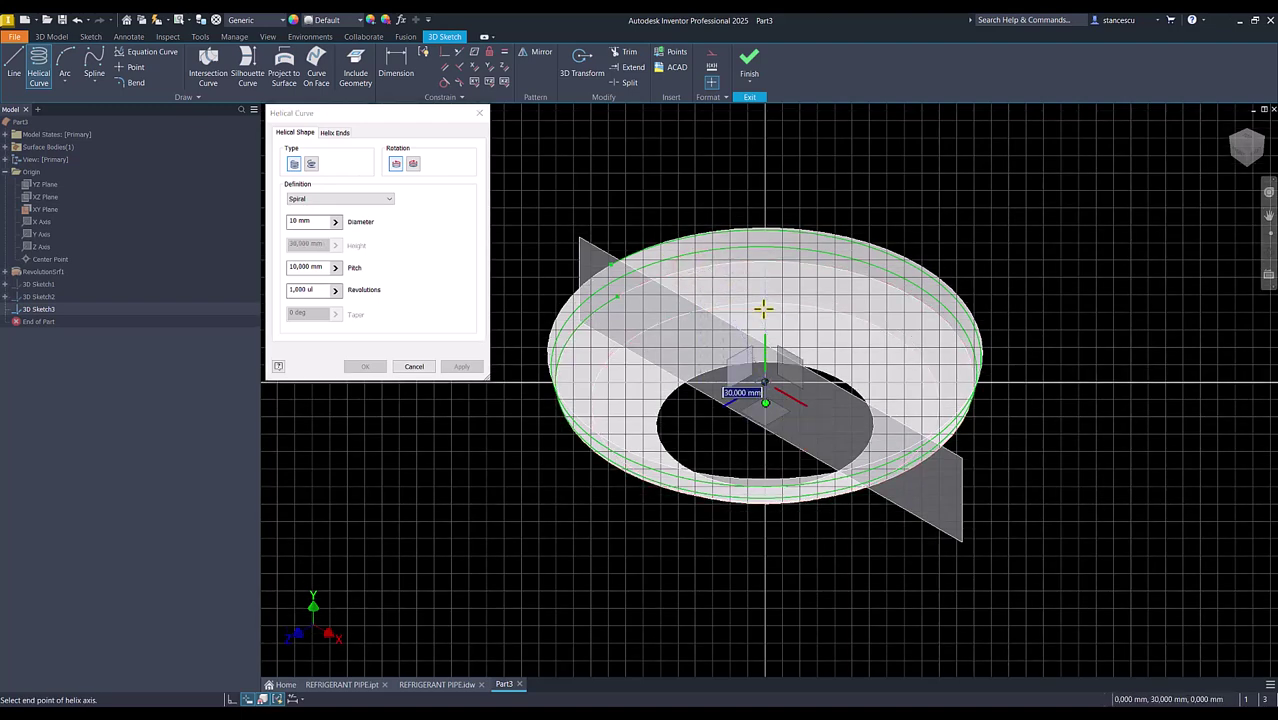
pyautogui.click(765, 366)
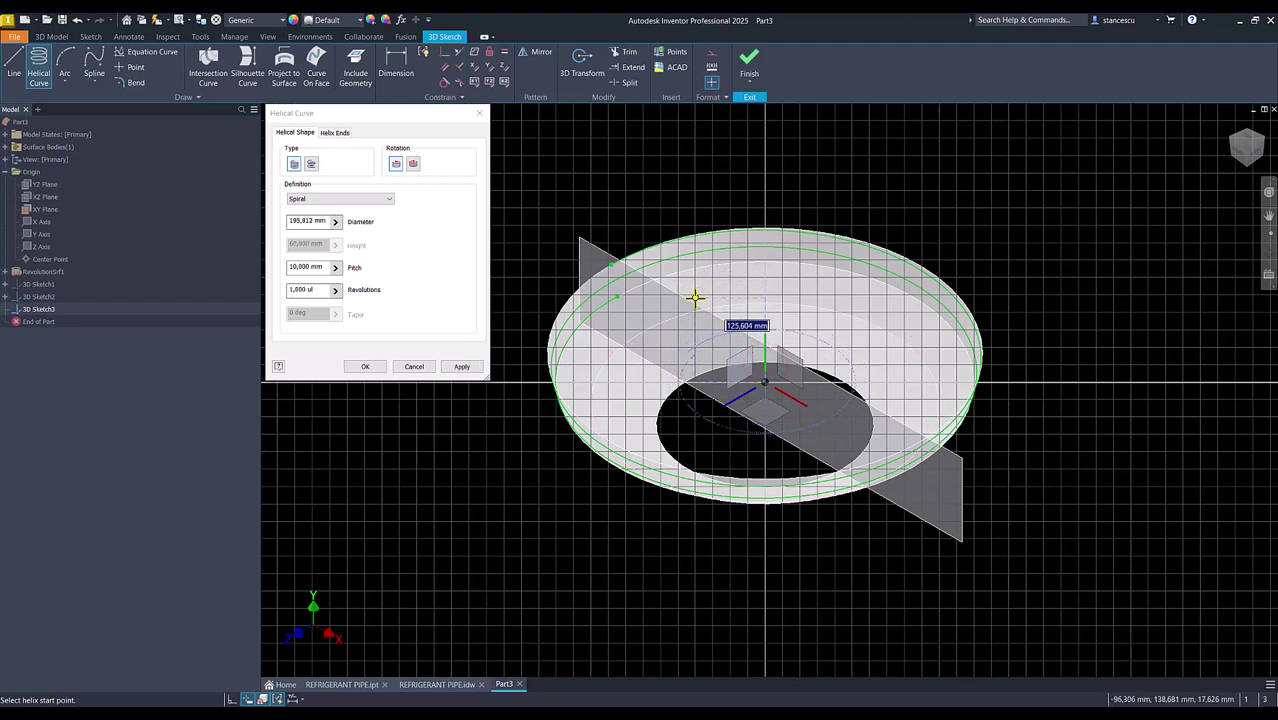
# Create the spiral with a 400 mm diameter, 10 mm pitch and 4 revolutions, starting toward the projected curve's lower endpoint, and finish the sketch.
pyautogui.doubleClick(330, 220)
pyautogui.write('4')
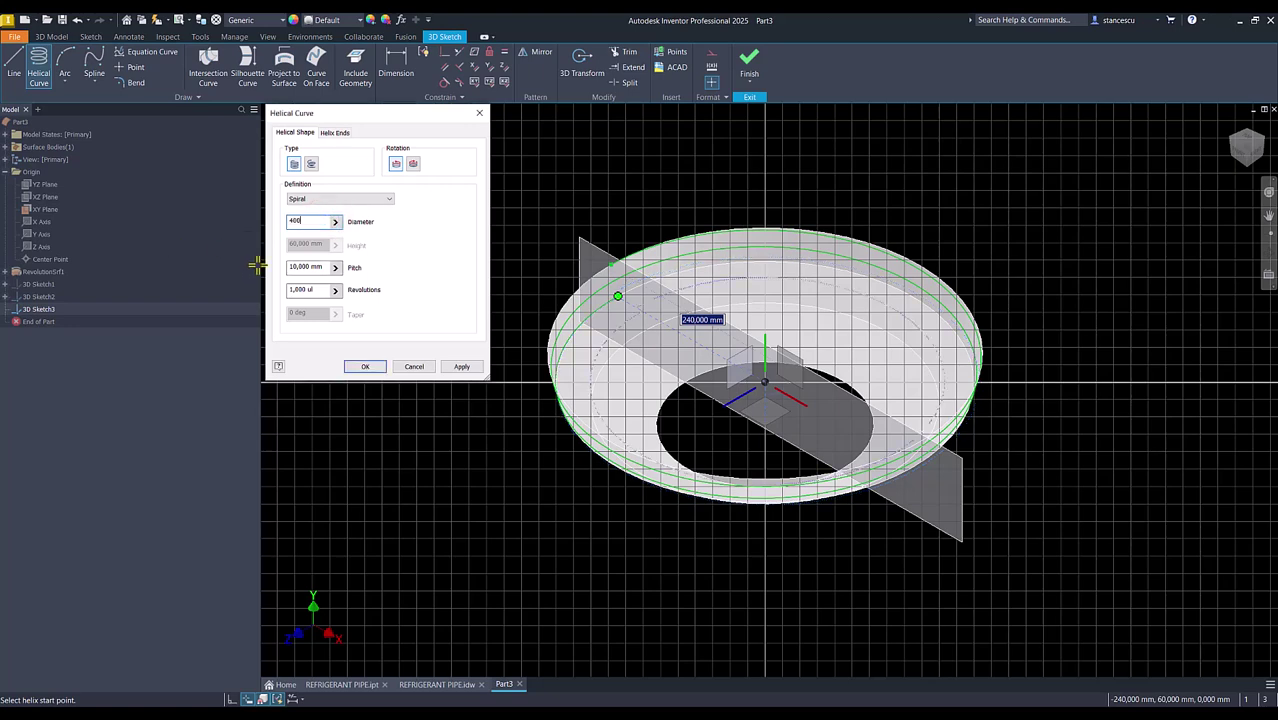
pyautogui.doubleClick(327, 289)
pyautogui.write('4')
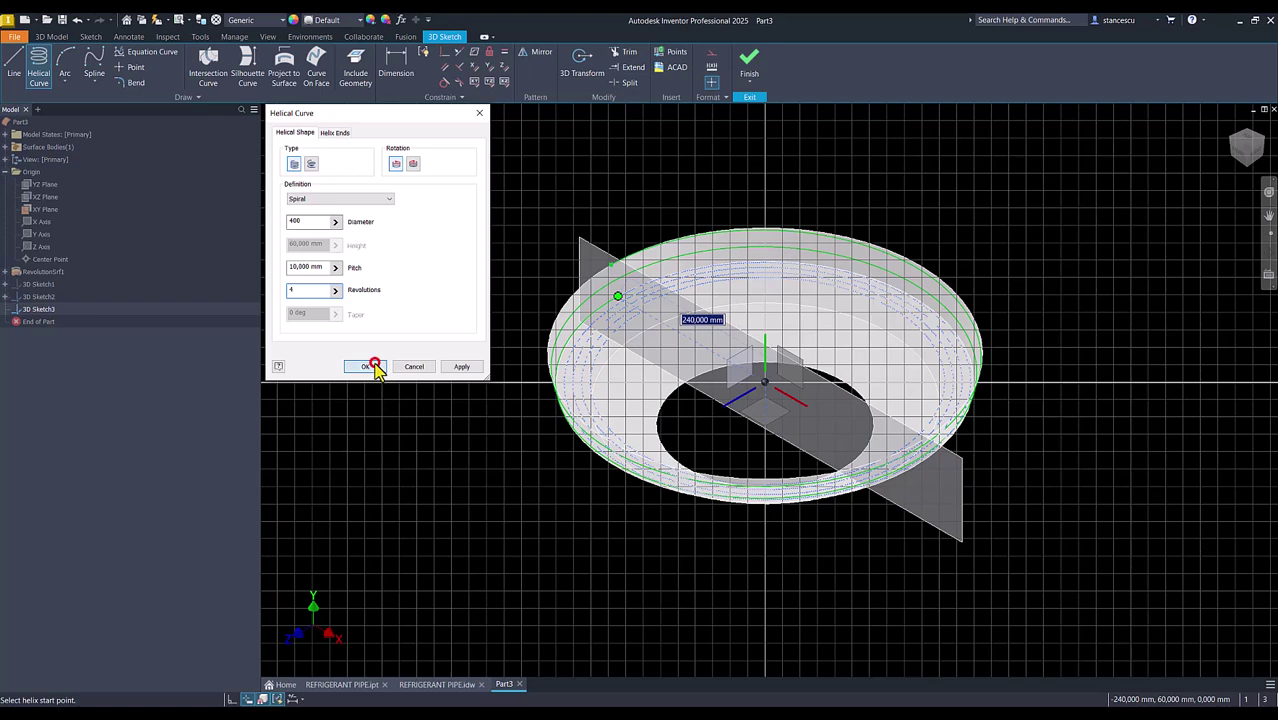
pyautogui.click(368, 366)
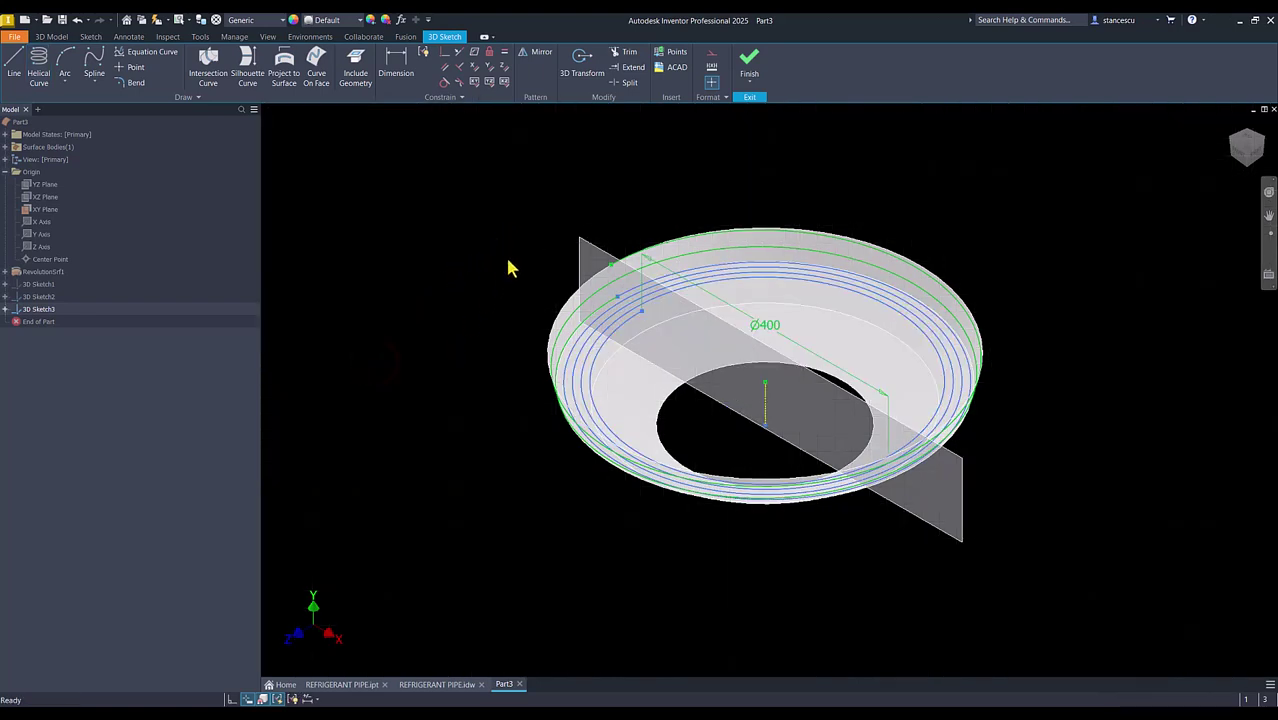
pyautogui.click(749, 66)
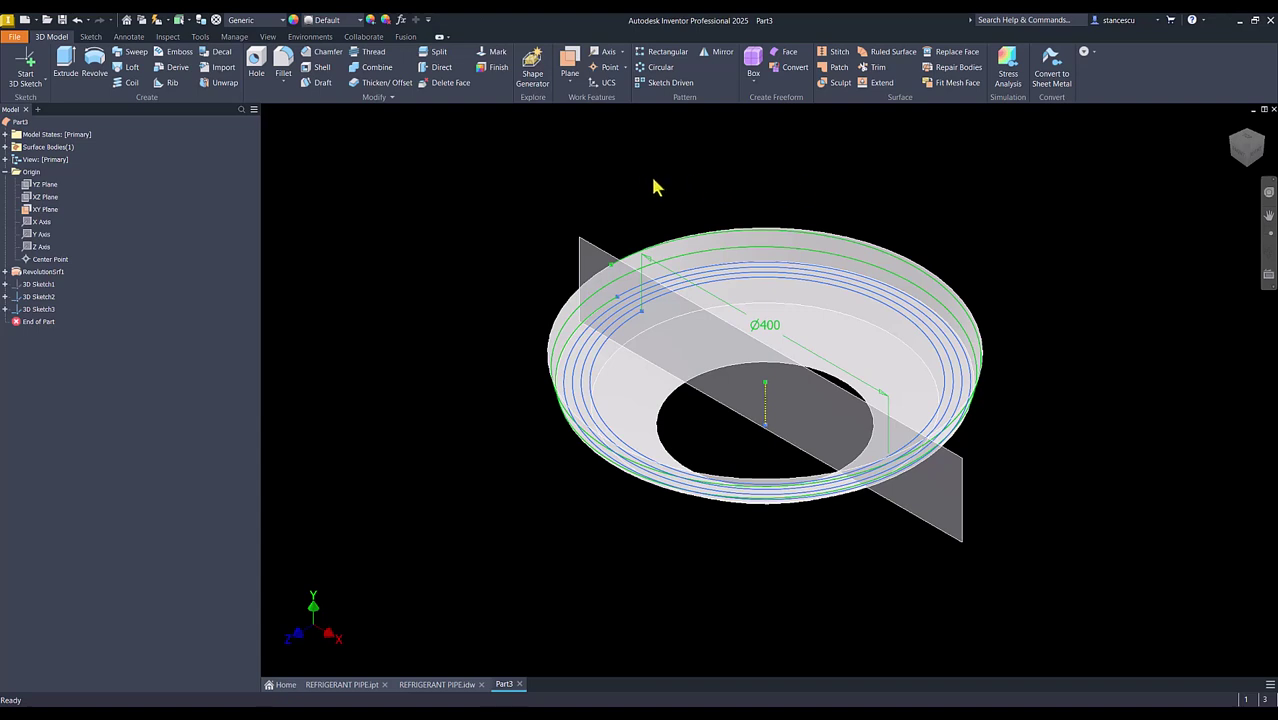
# Start a 3D sketch and project the 400 mm spiral onto the guide surface's middle conical face along the Y axis.
pyautogui.click(26, 68)
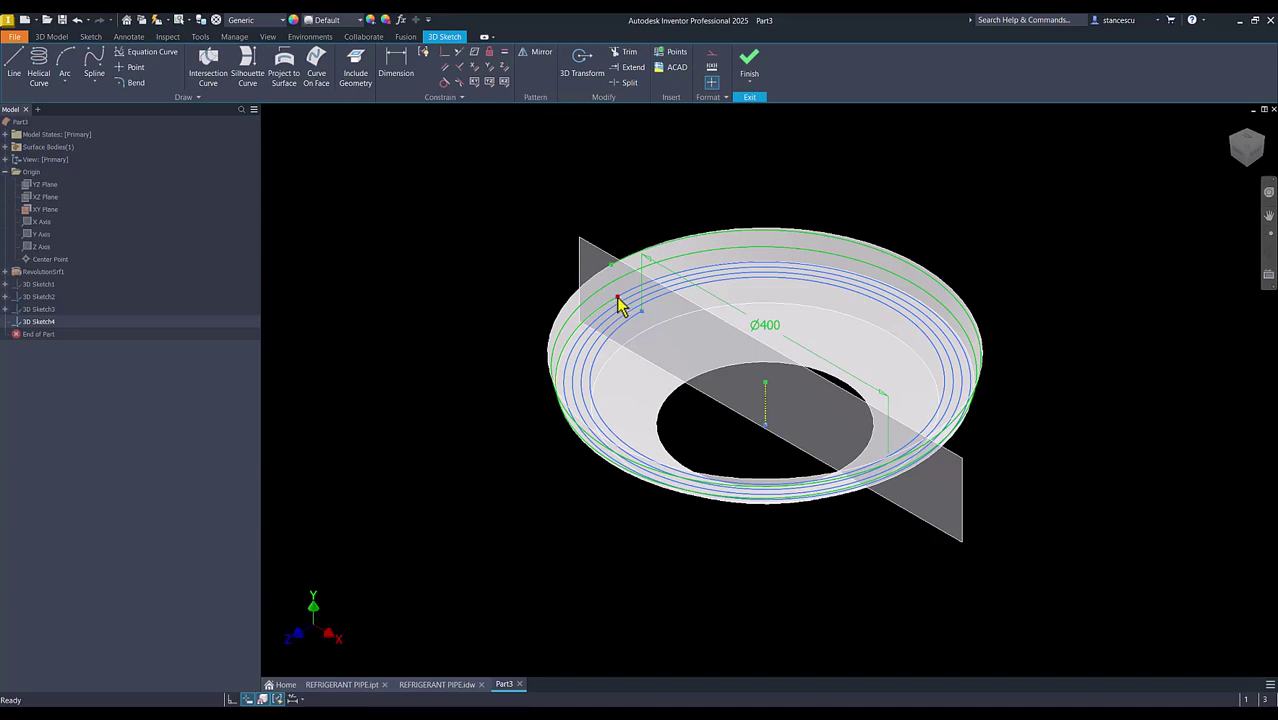
pyautogui.moveTo(676, 302)
pyautogui.keyDown('shift'); pyautogui.mouseDown(button='middle')
pyautogui.moveTo(727, 258)
pyautogui.moveTo(713, 328)
pyautogui.moveTo(759, 294)
pyautogui.moveTo(822, 277)
pyautogui.moveTo(792, 265)
pyautogui.moveTo(787, 245)
pyautogui.moveTo(733, 260)
pyautogui.moveTo(757, 305)
pyautogui.moveTo(725, 248)
pyautogui.mouseUp(button='middle'); pyautogui.keyUp('shift')
pyautogui.keyDown('shift'); pyautogui.moveTo(726, 248); pyautogui.dragTo(532, 246, button='middle'); pyautogui.keyUp('shift')
pyautogui.press('F6')
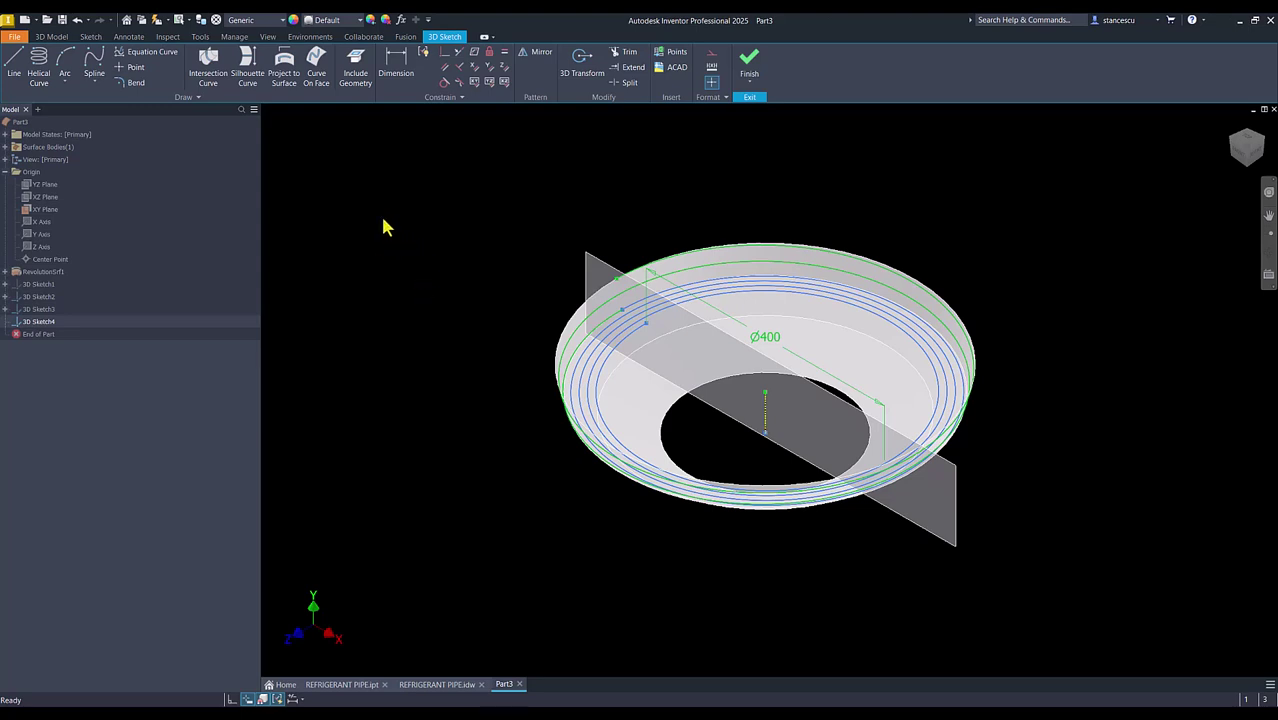
pyautogui.click(286, 64)
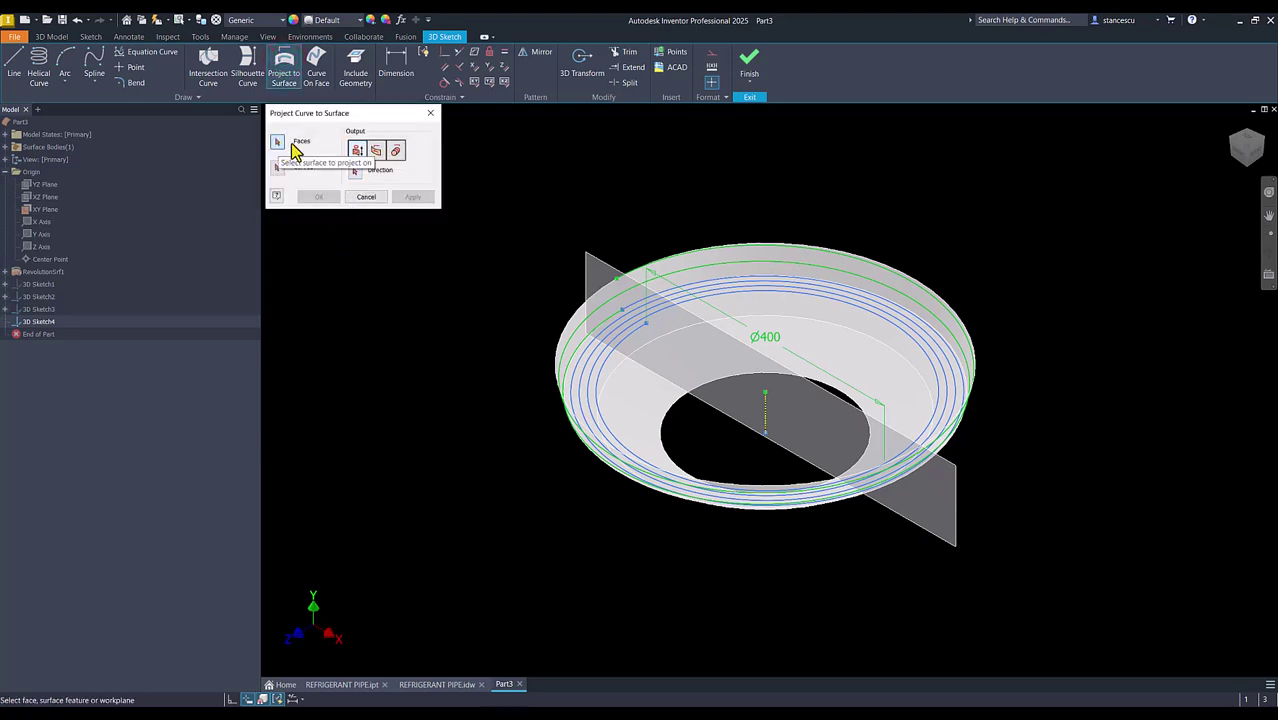
pyautogui.click(733, 313)
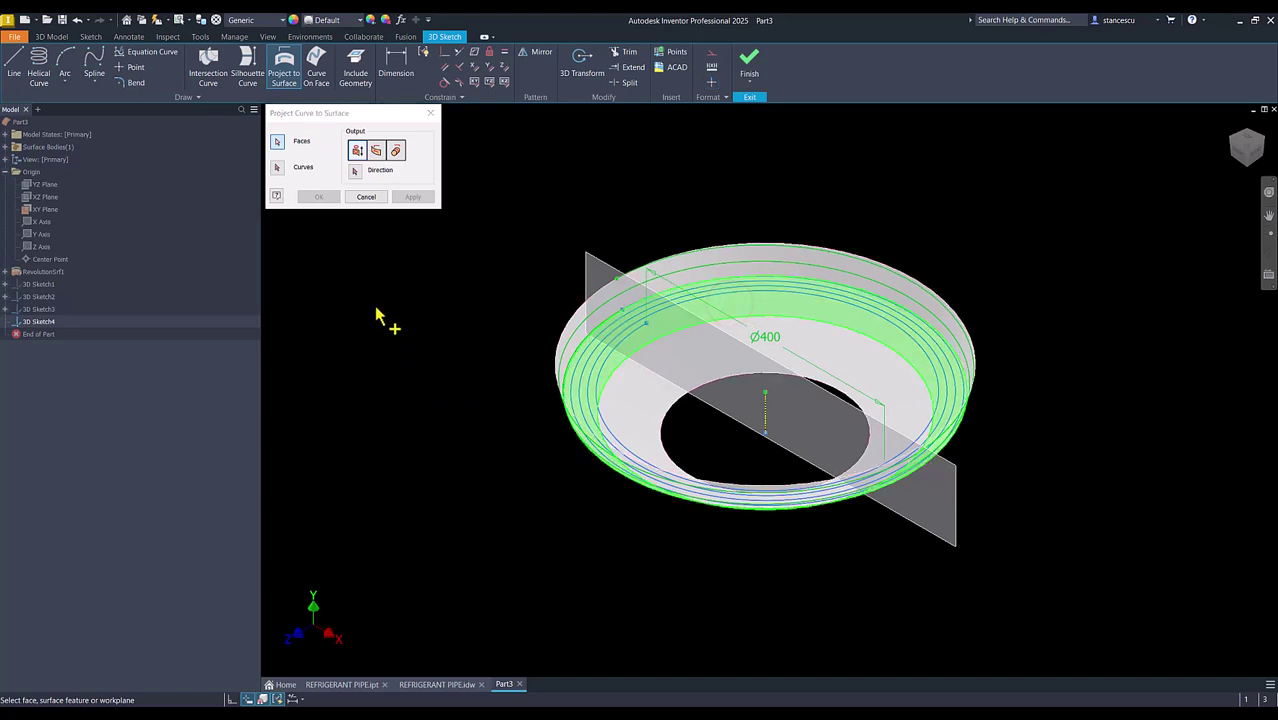
pyautogui.click(279, 168)
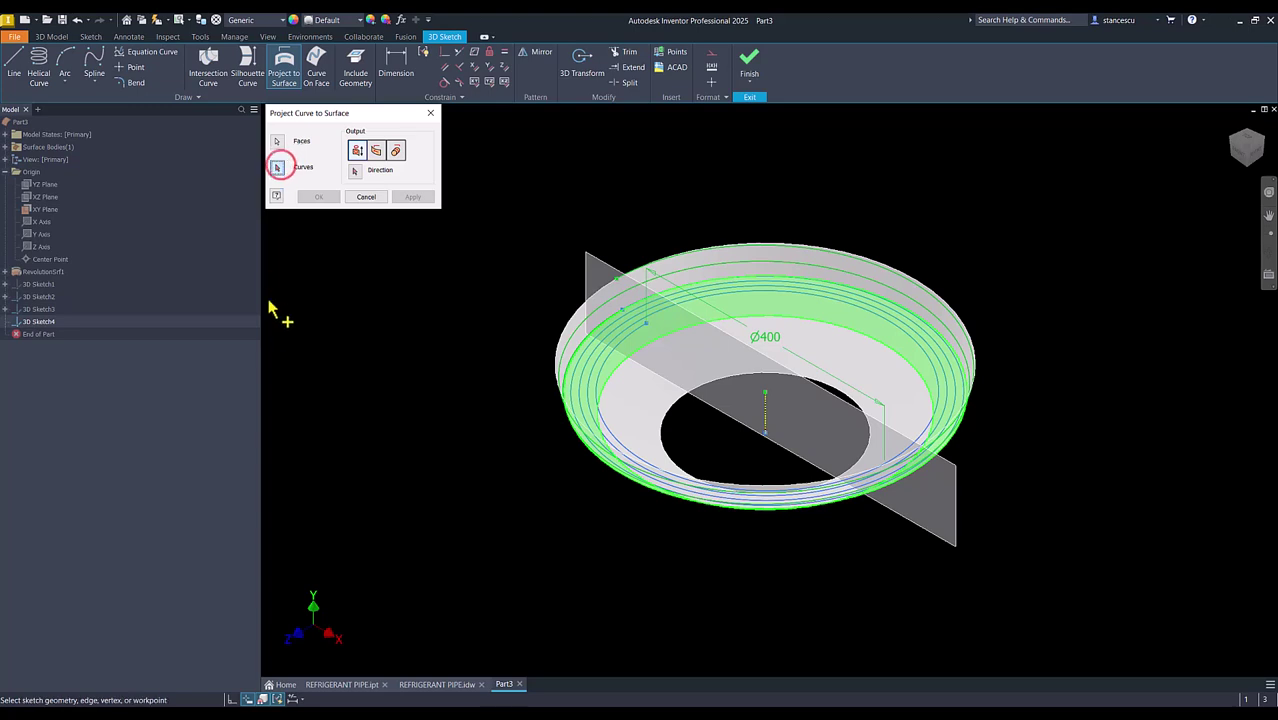
pyautogui.click(593, 379)
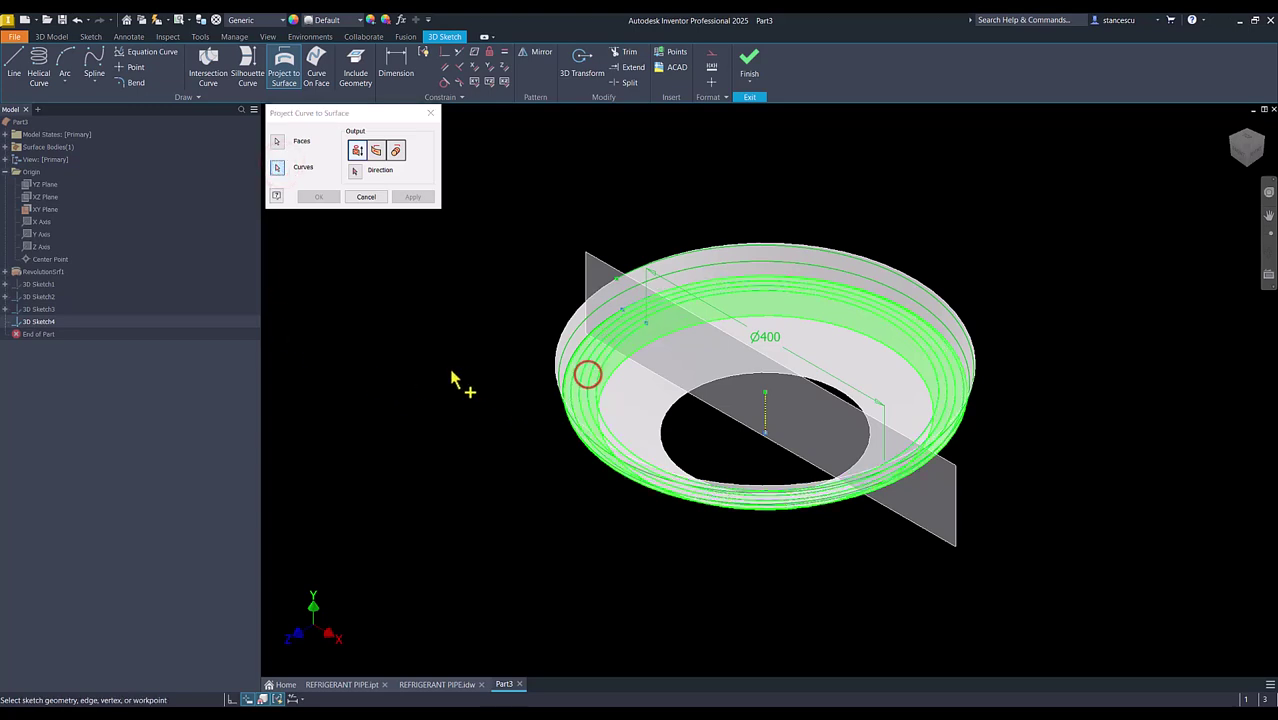
pyautogui.click(356, 172)
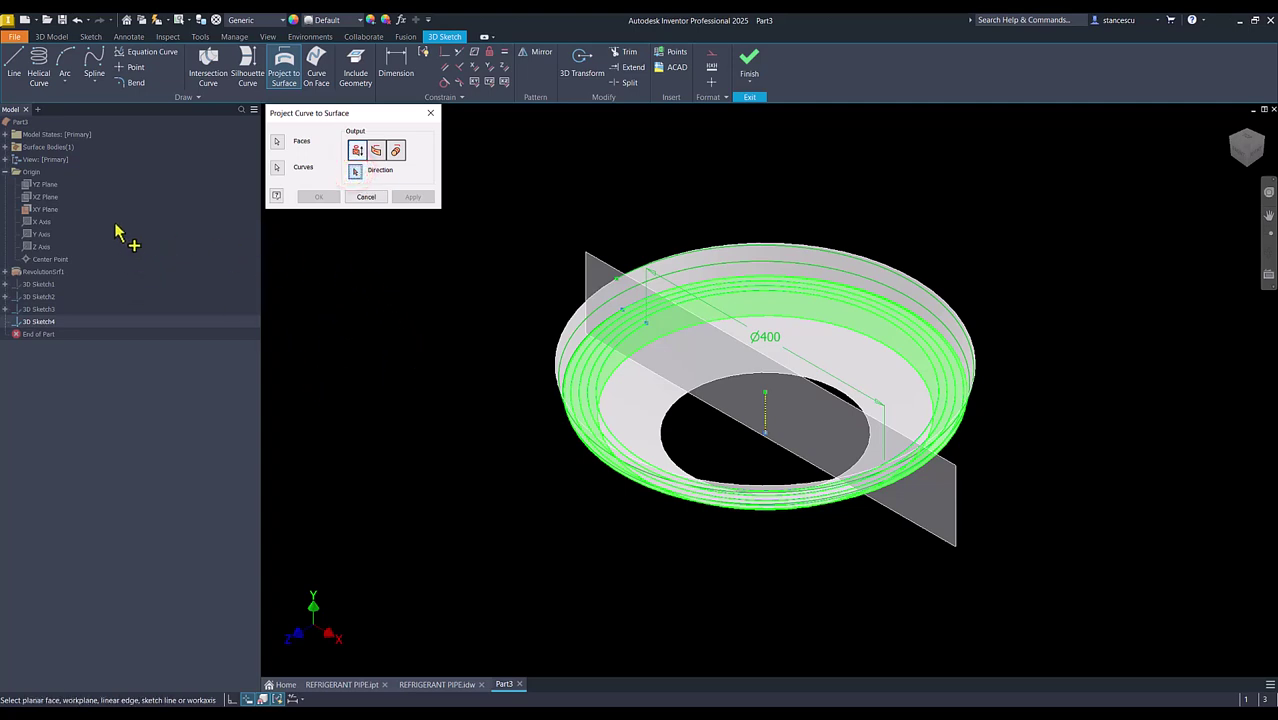
pyautogui.click(38, 236)
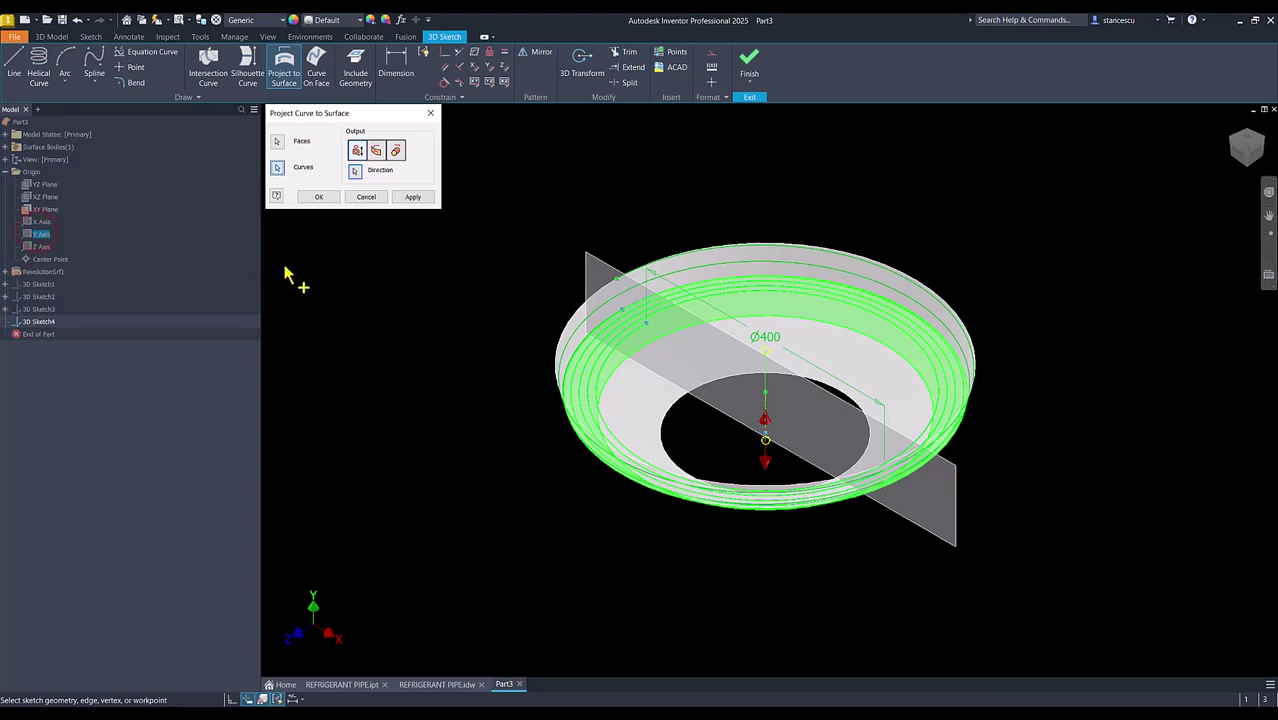
pyautogui.click(329, 198)
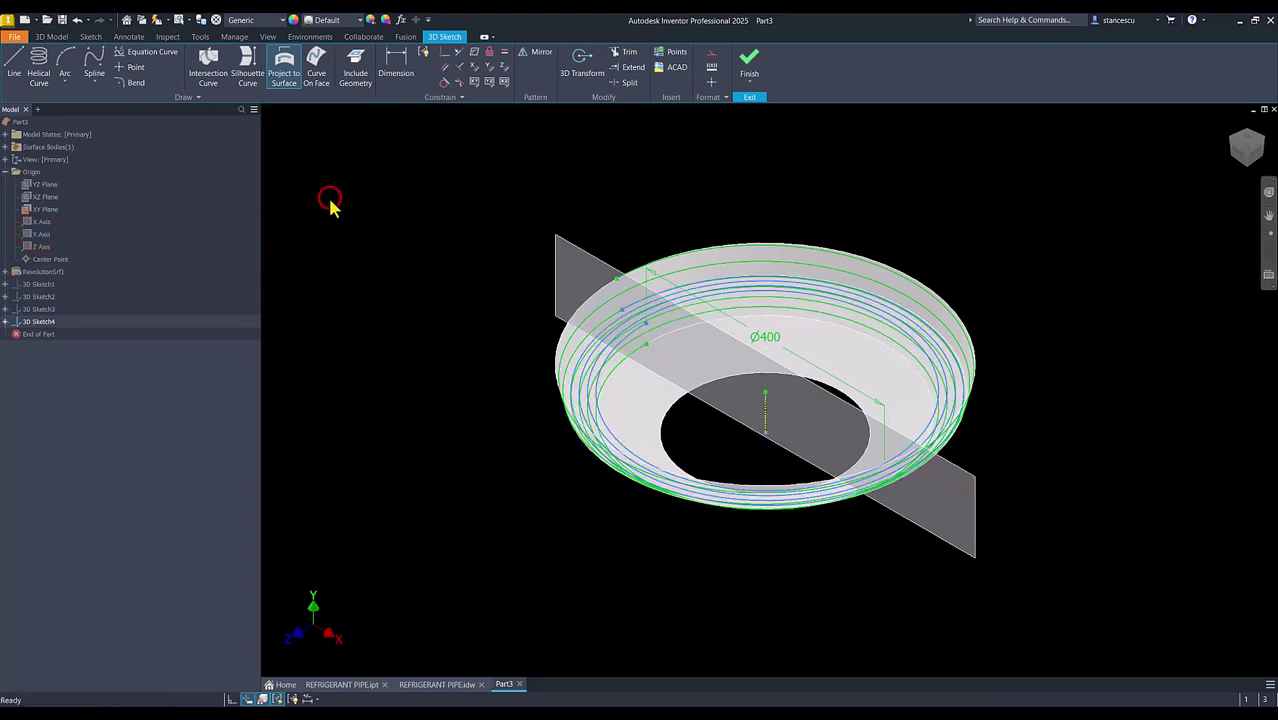
# Hide 3D Sketch3 containing the source spiral and finish the sketch with the S2 projected curve.
pyautogui.click(38, 311)
pyautogui.rightClick(38, 313)
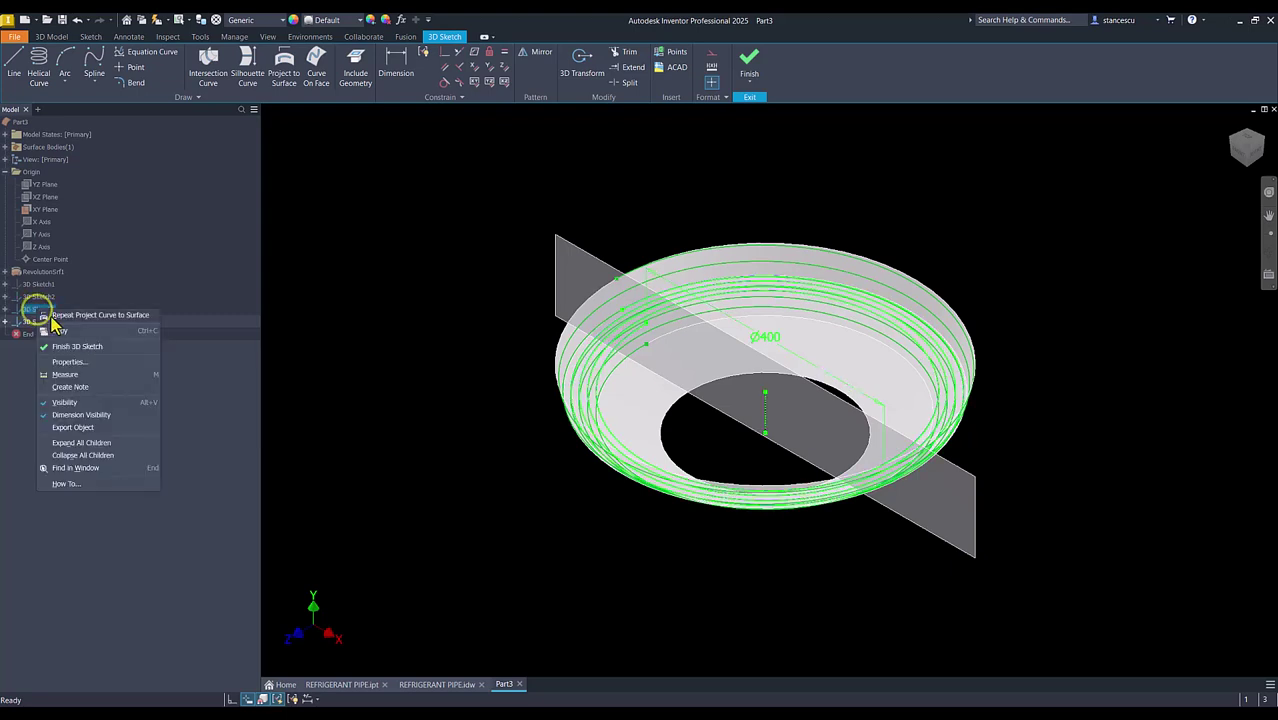
pyautogui.click(66, 403)
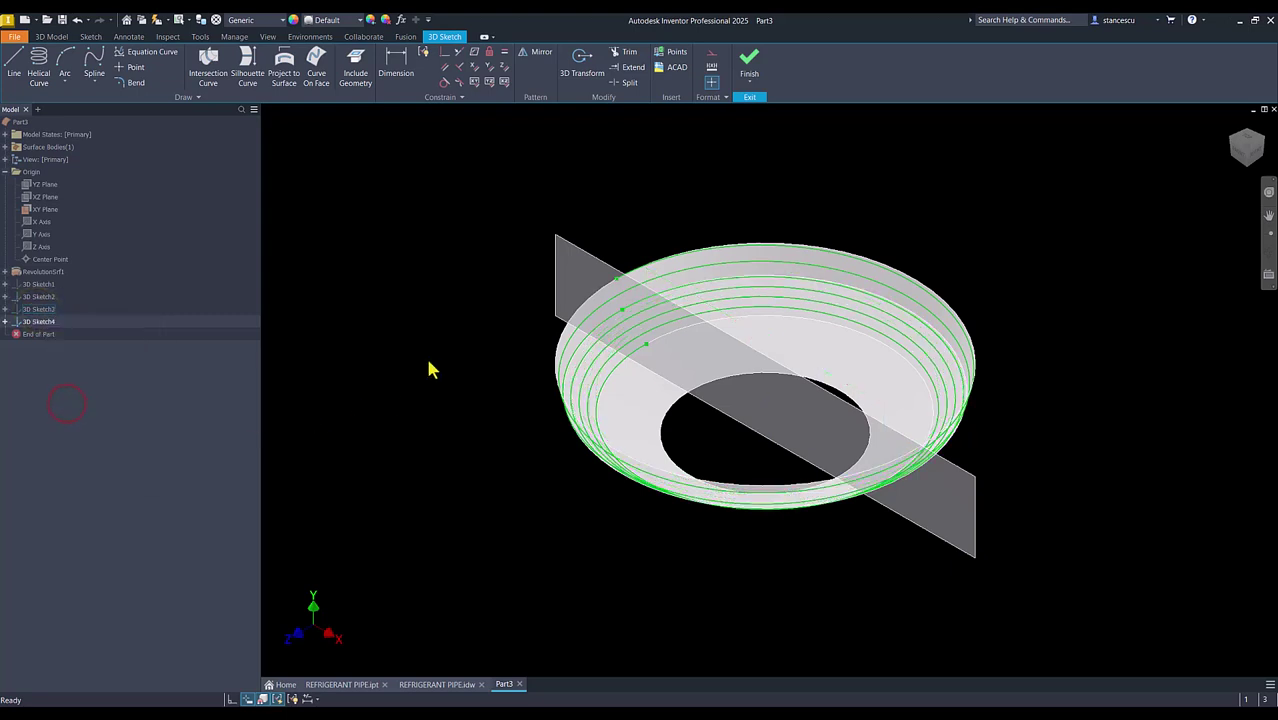
pyautogui.keyDown('shift'); pyautogui.moveTo(790, 317); pyautogui.dragTo(562, 325, button='middle'); pyautogui.keyUp('shift')
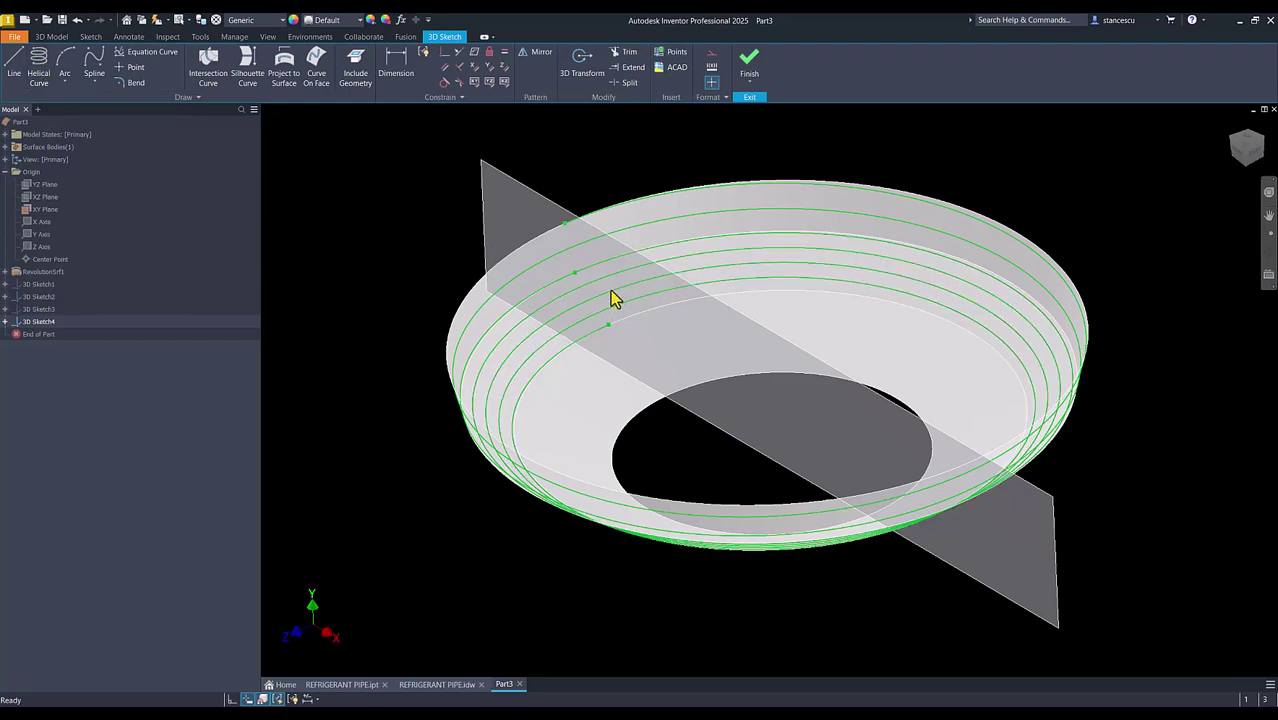
pyautogui.press('F6')
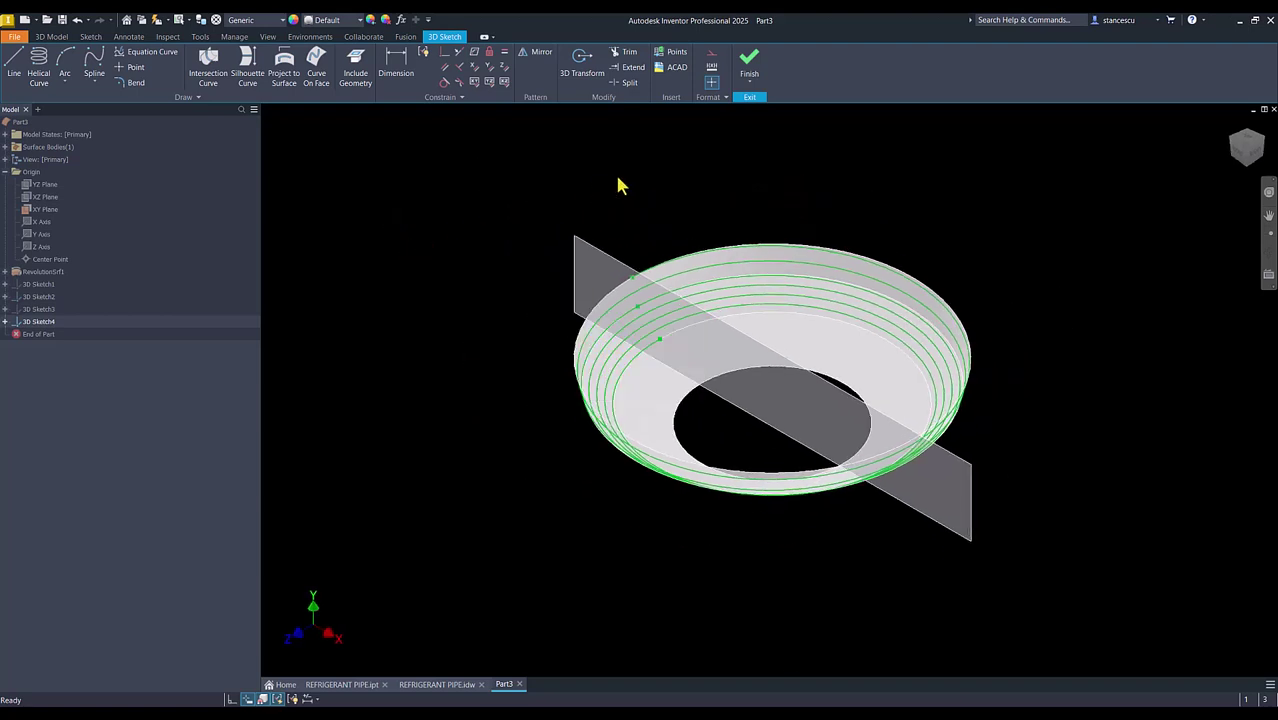
pyautogui.moveTo(617, 180); pyautogui.dragTo(493, 160, button='right')
# Check S3 in REFRIGERANT PIPE.idw, and in a new Part3 3D sketch begin a switched-rotation Spiral with a 30 mm axis down to the origin.
pyautogui.click(447, 686)
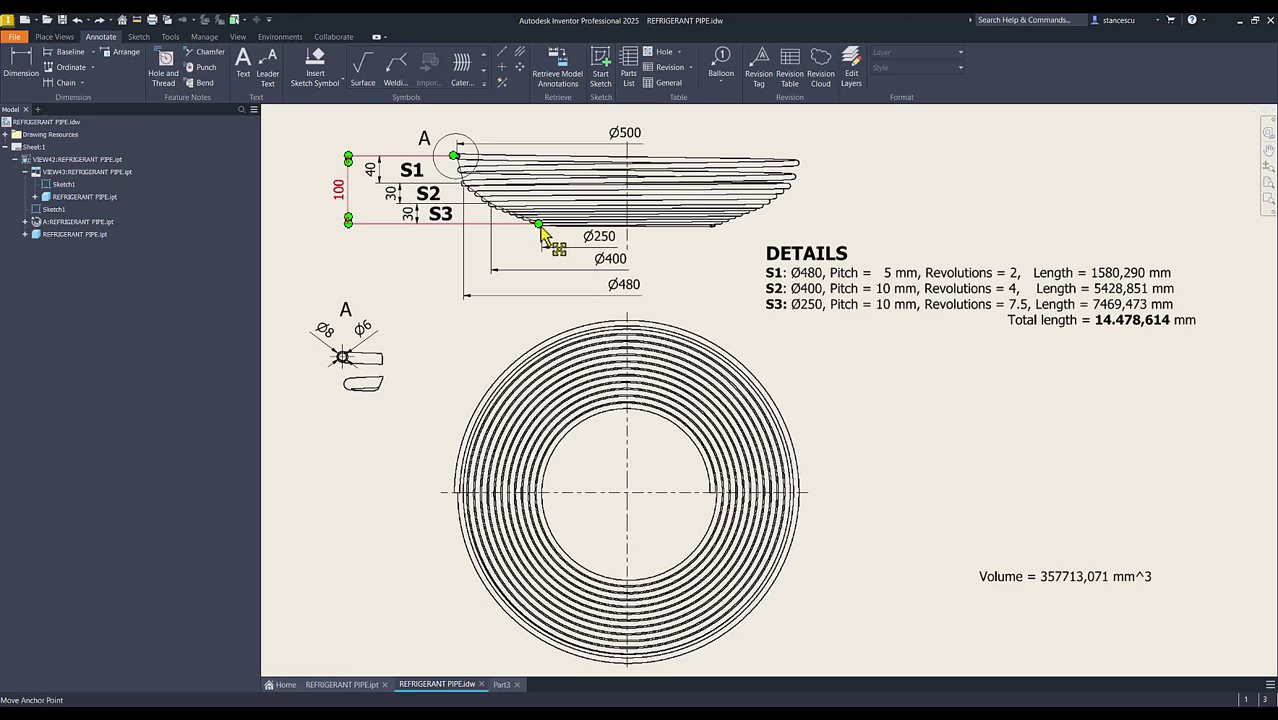
pyautogui.click(501, 684)
pyautogui.click(417, 306)
pyautogui.click(38, 57)
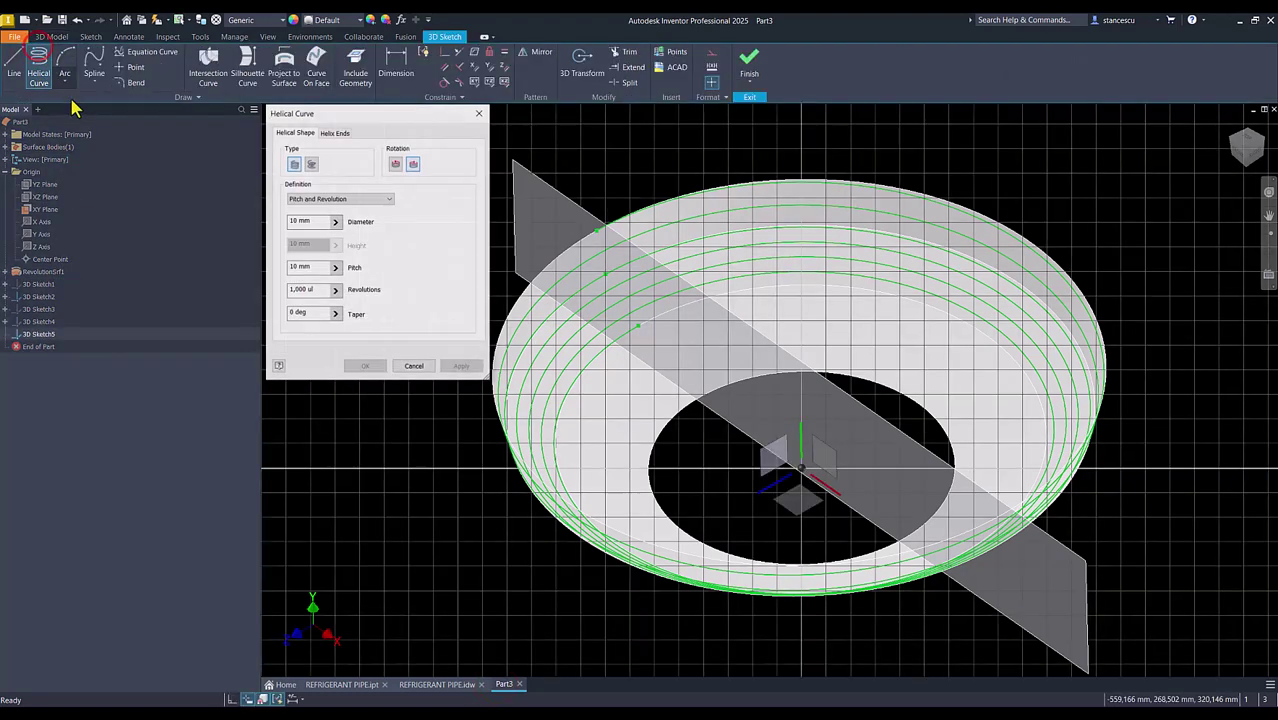
pyautogui.click(397, 166)
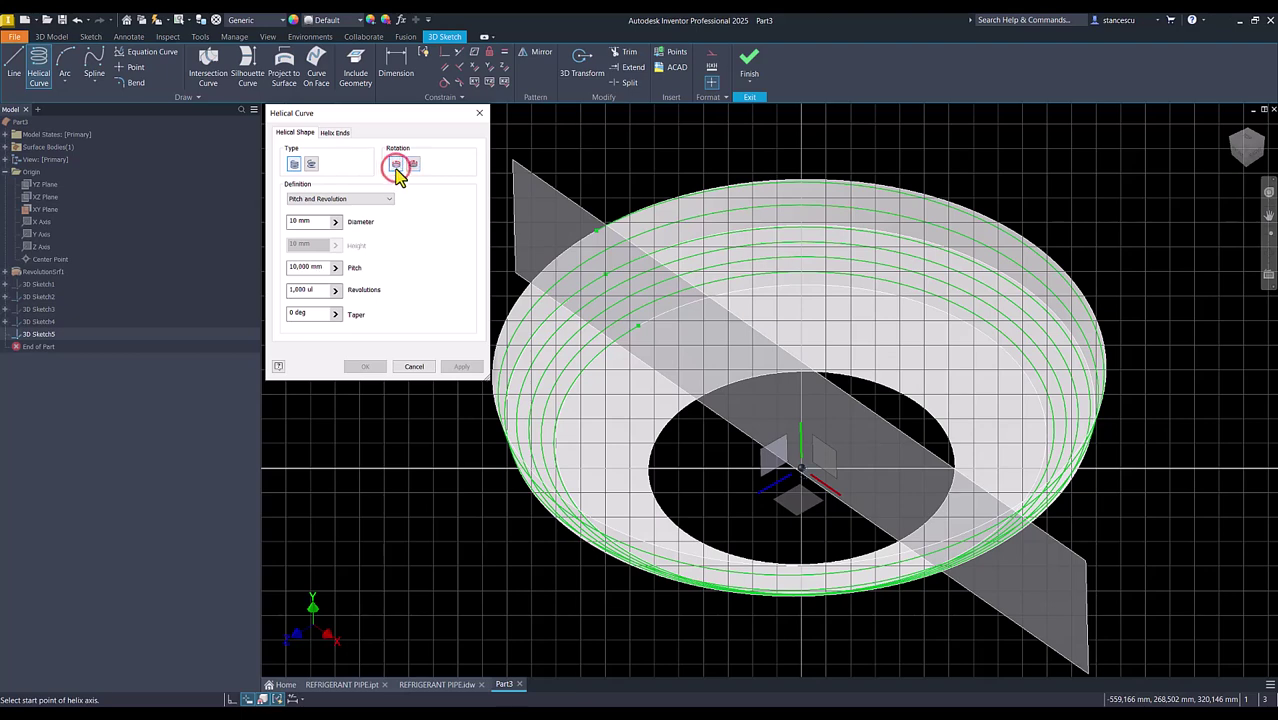
pyautogui.click(348, 200)
pyautogui.click(321, 236)
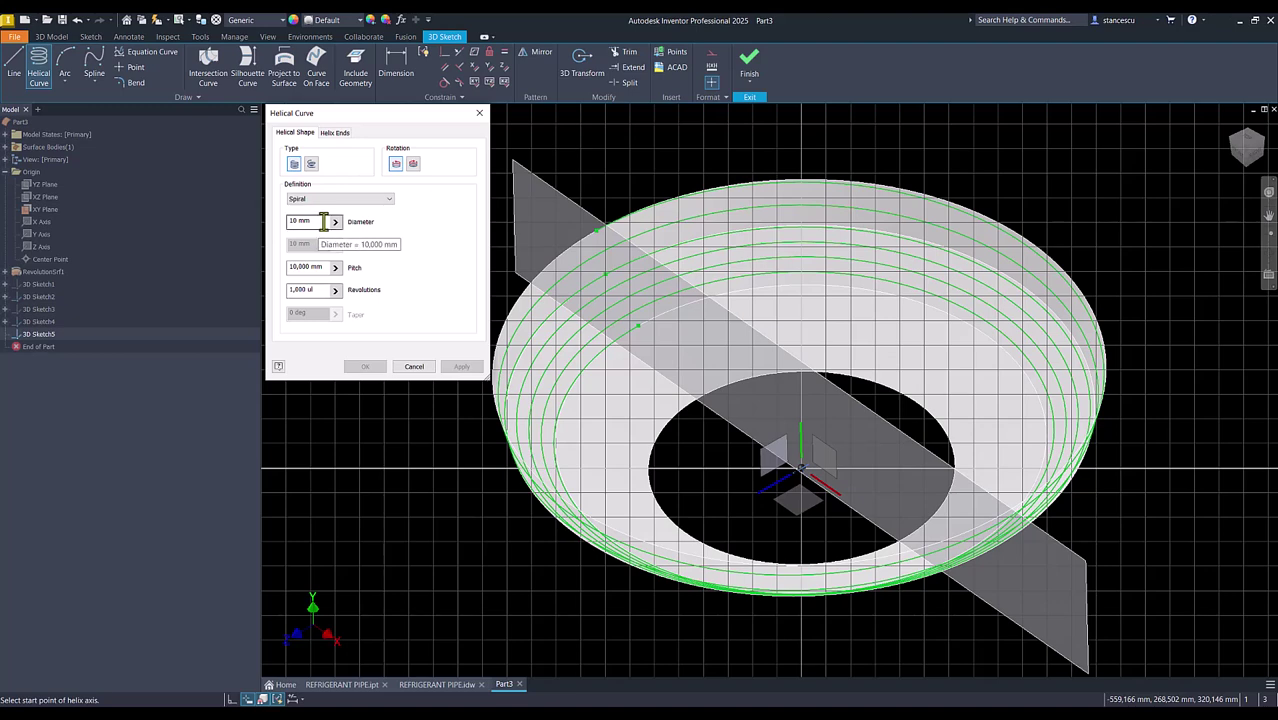
pyautogui.click(325, 222)
pyautogui.click(728, 292)
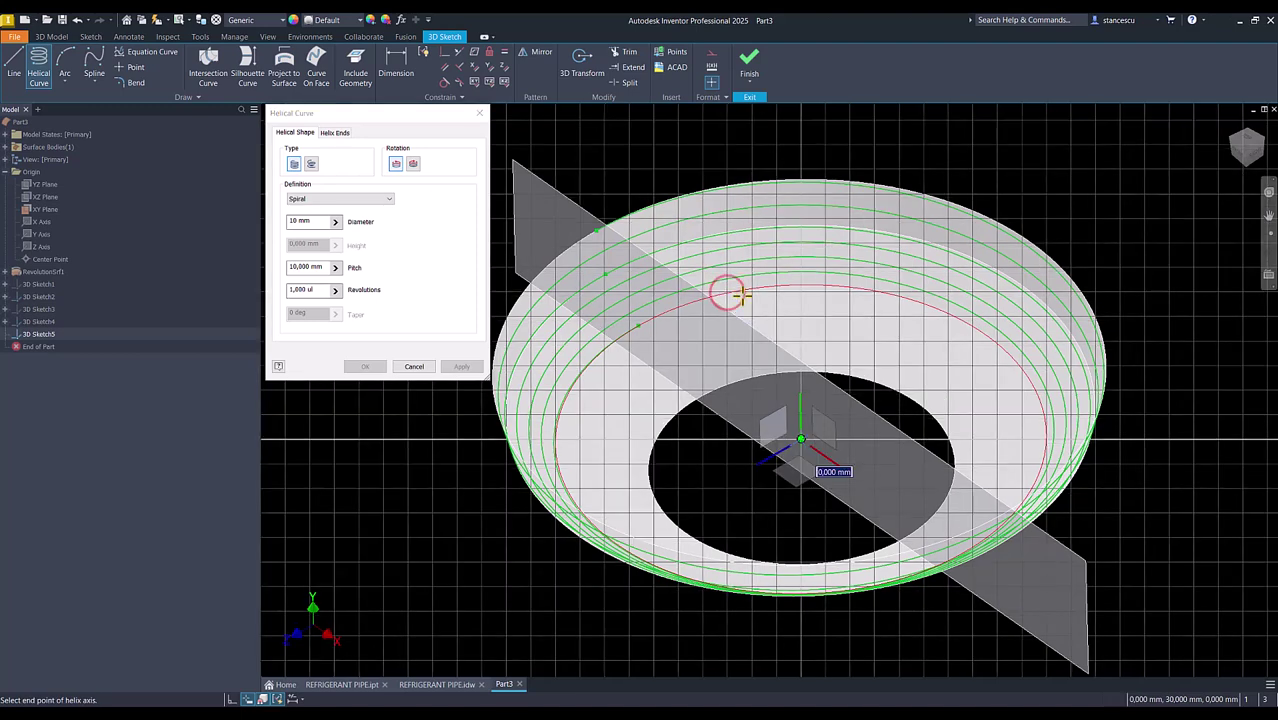
pyautogui.click(792, 371)
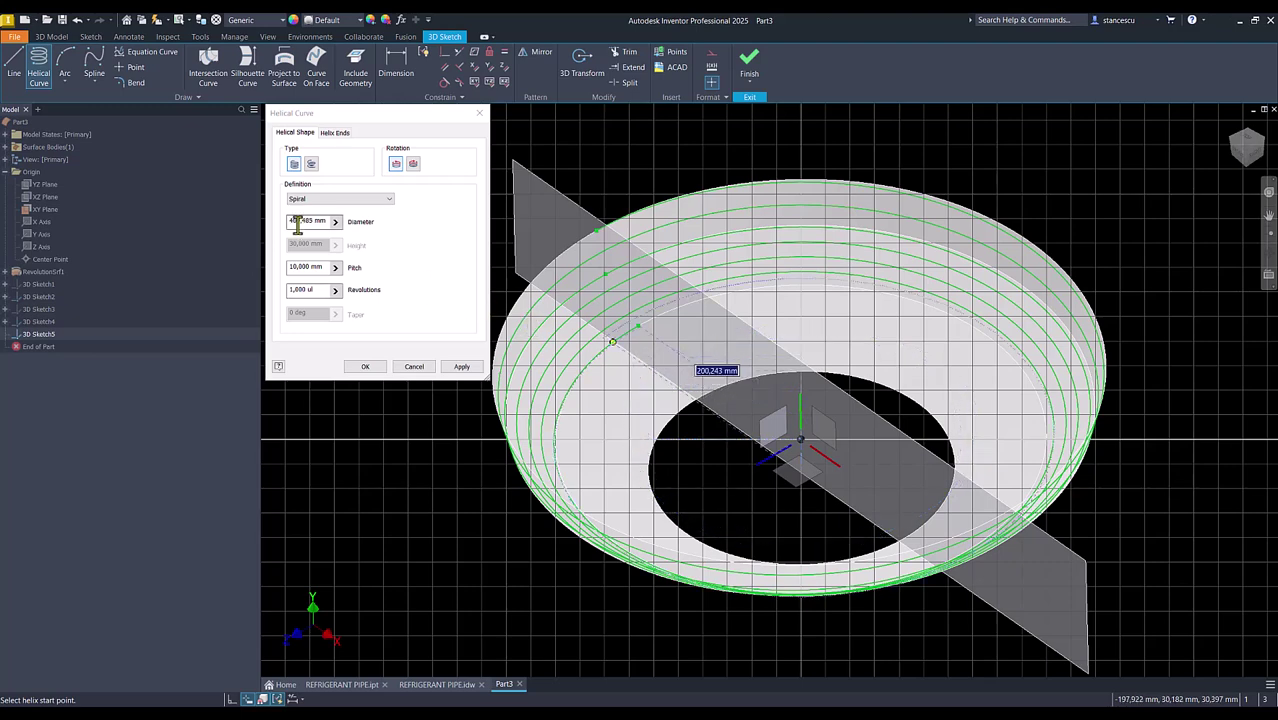
# Create the spiral with a 250 mm diameter and 7.5 revolutions.
pyautogui.doubleClick(328, 220)
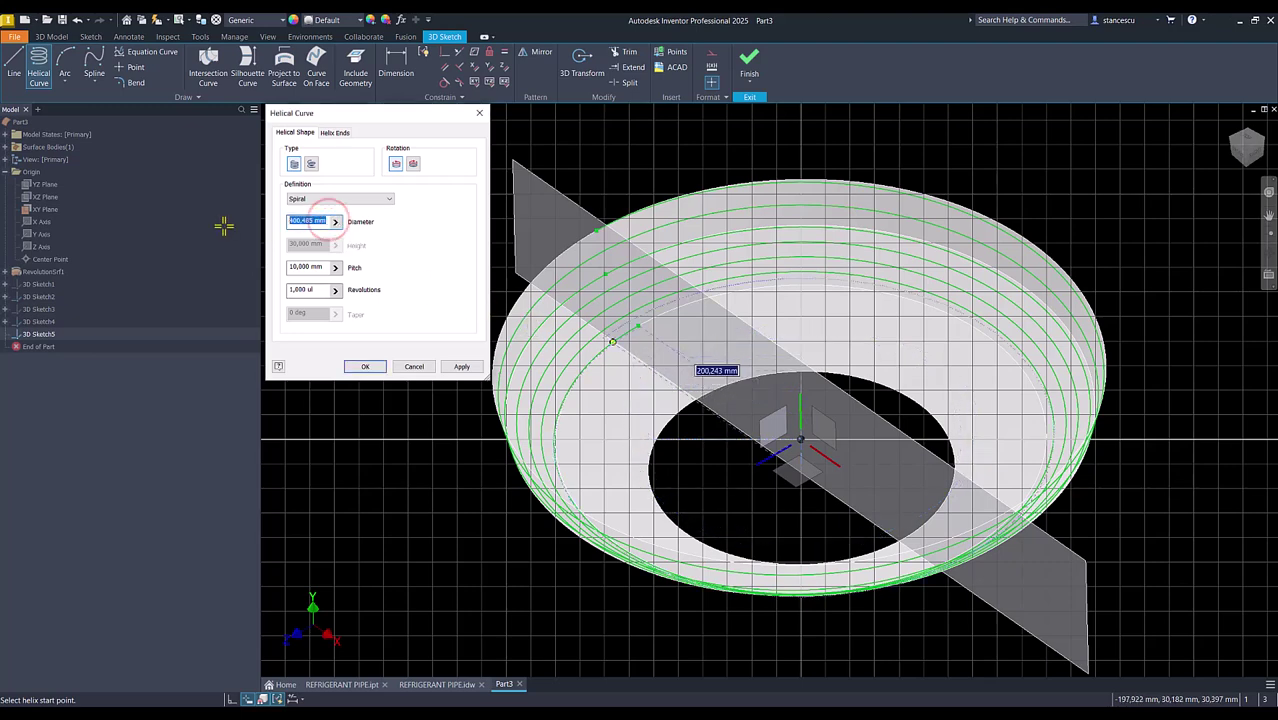
pyautogui.write('250')
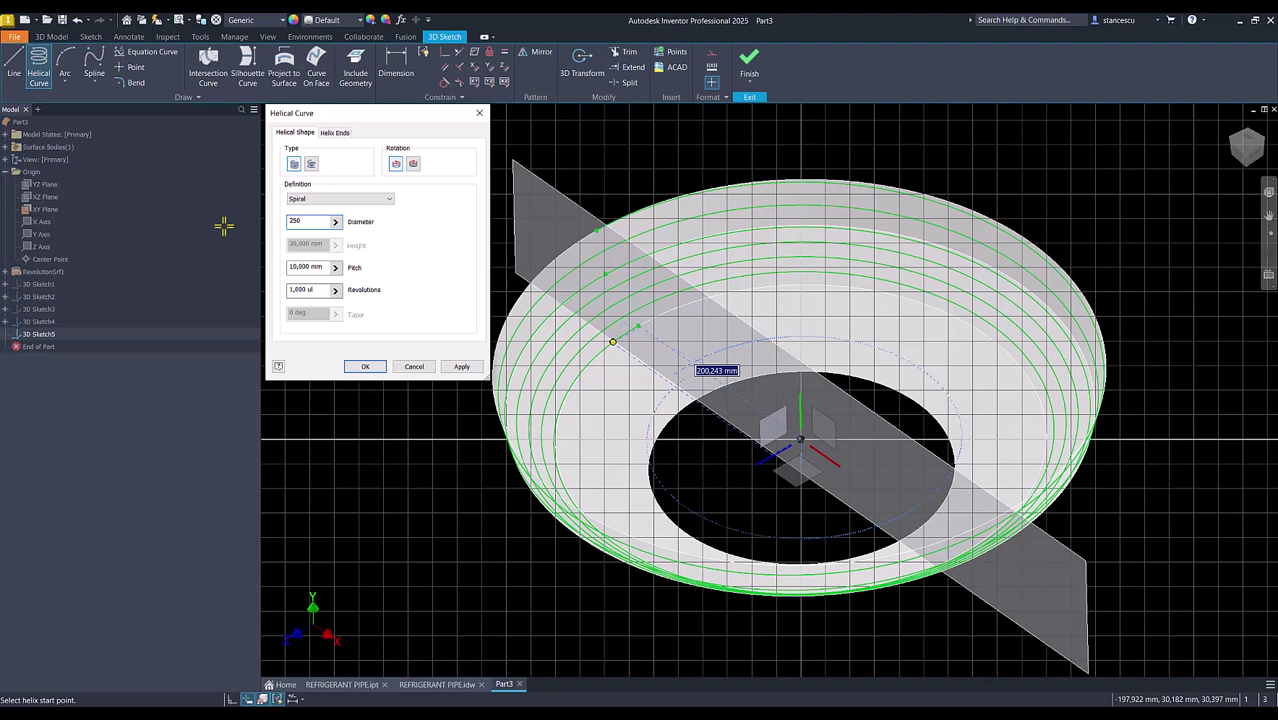
pyautogui.doubleClick(320, 289)
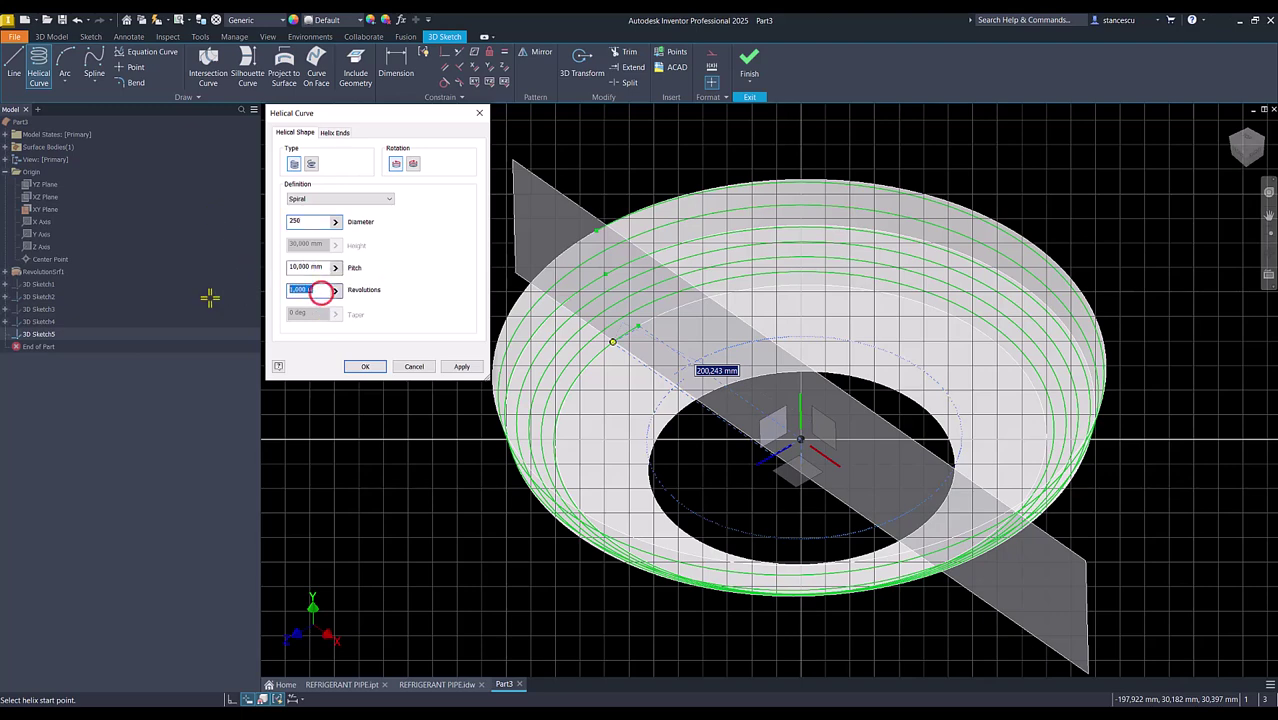
pyautogui.write('7,5')
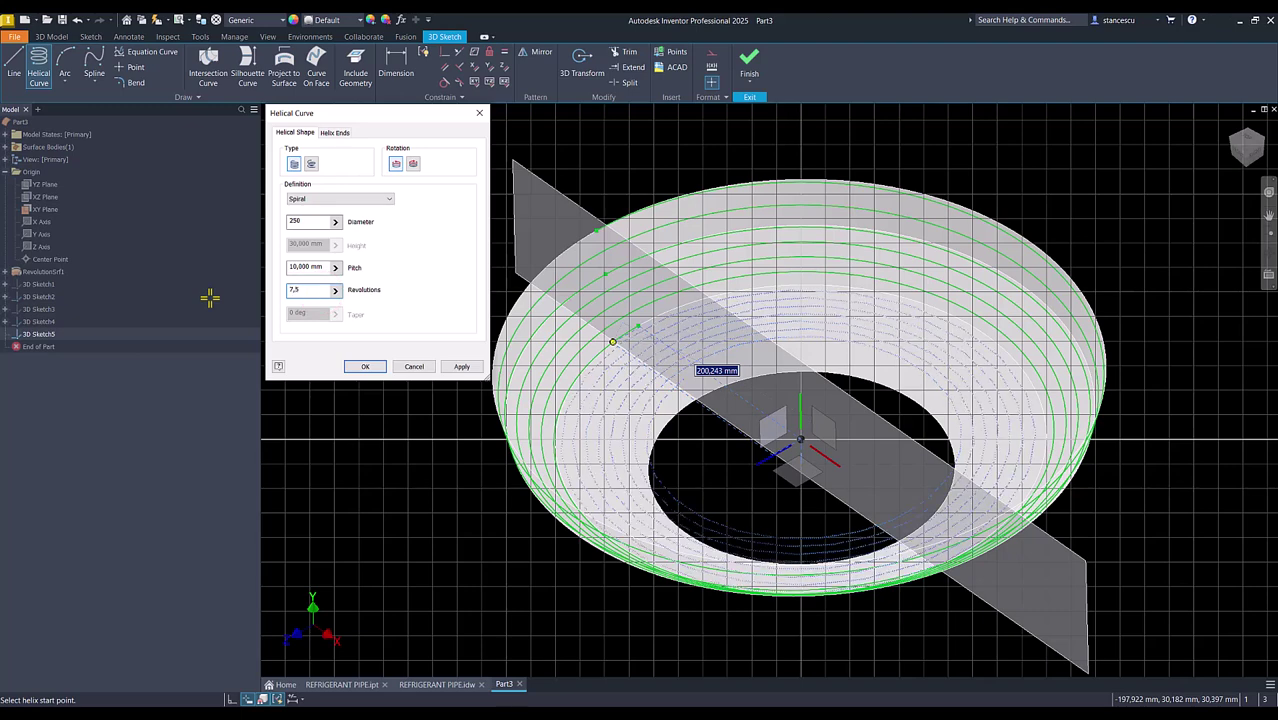
pyautogui.click(365, 367)
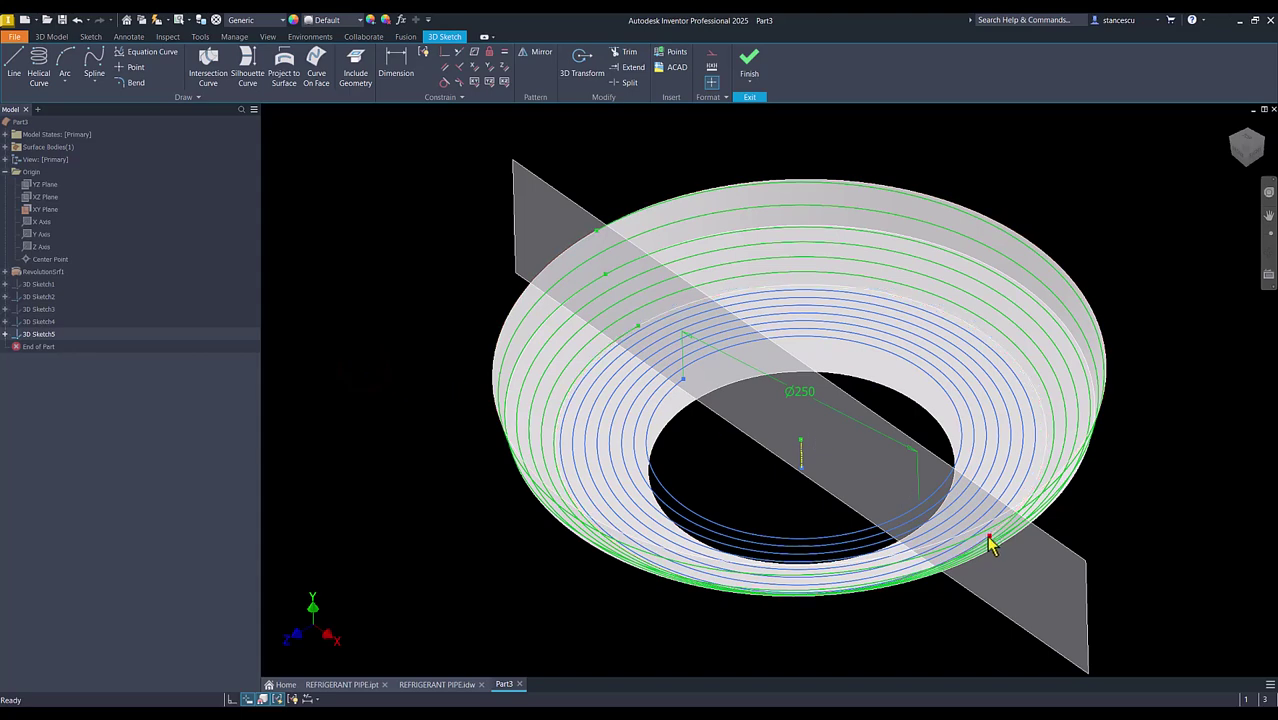
# Hide the XY plane, make the spiral's outer endpoint coincident with the S2 projected curve's lower endpoint, and finish the sketch.
pyautogui.rightClick(568, 197)
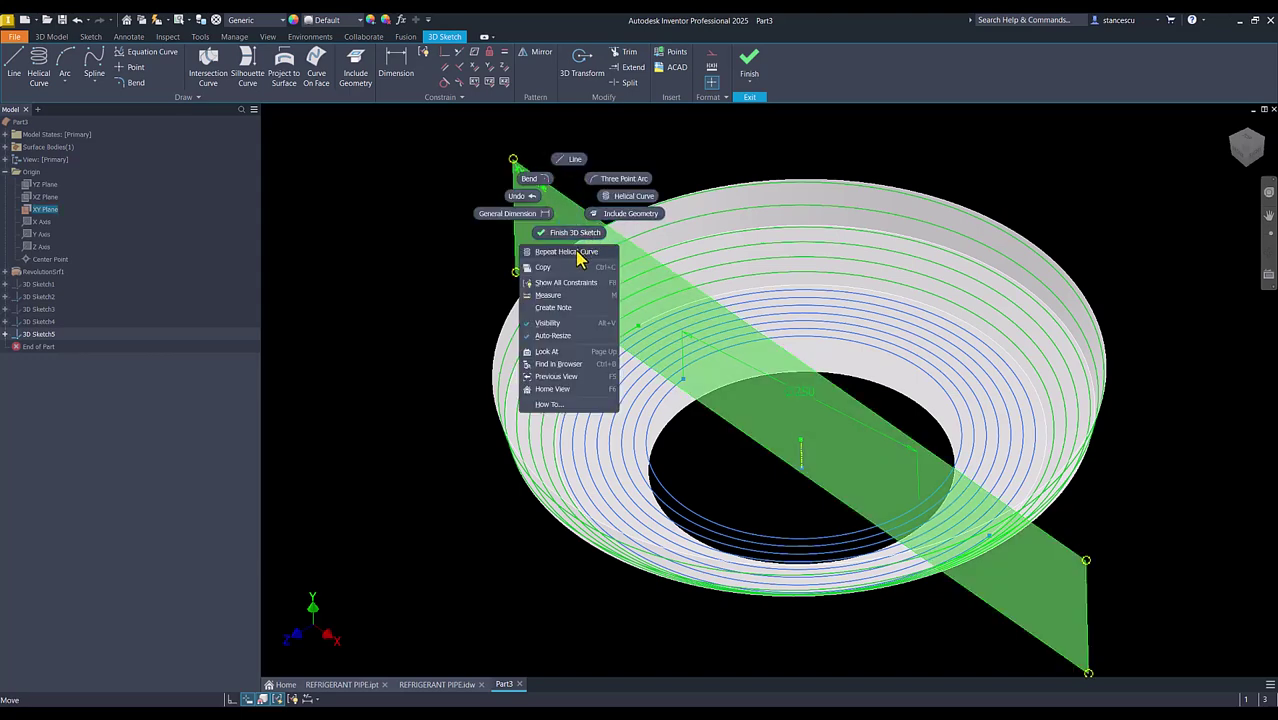
pyautogui.click(555, 323)
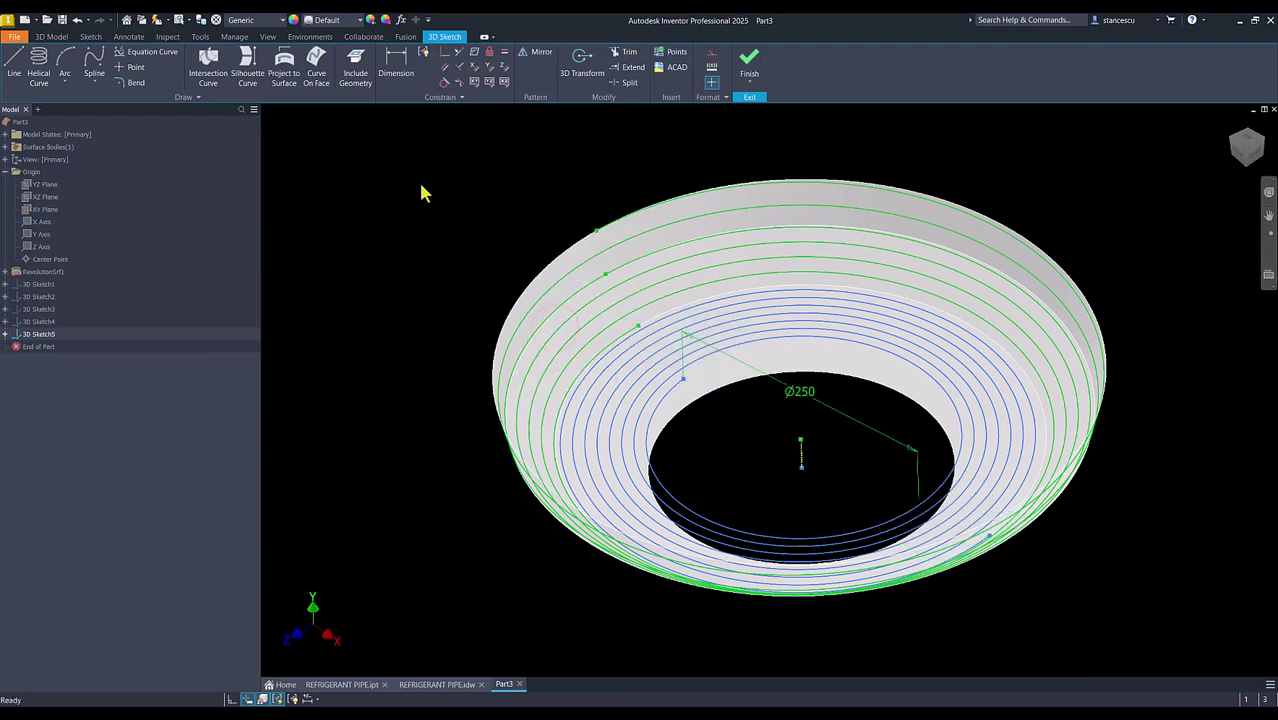
pyautogui.click(445, 53)
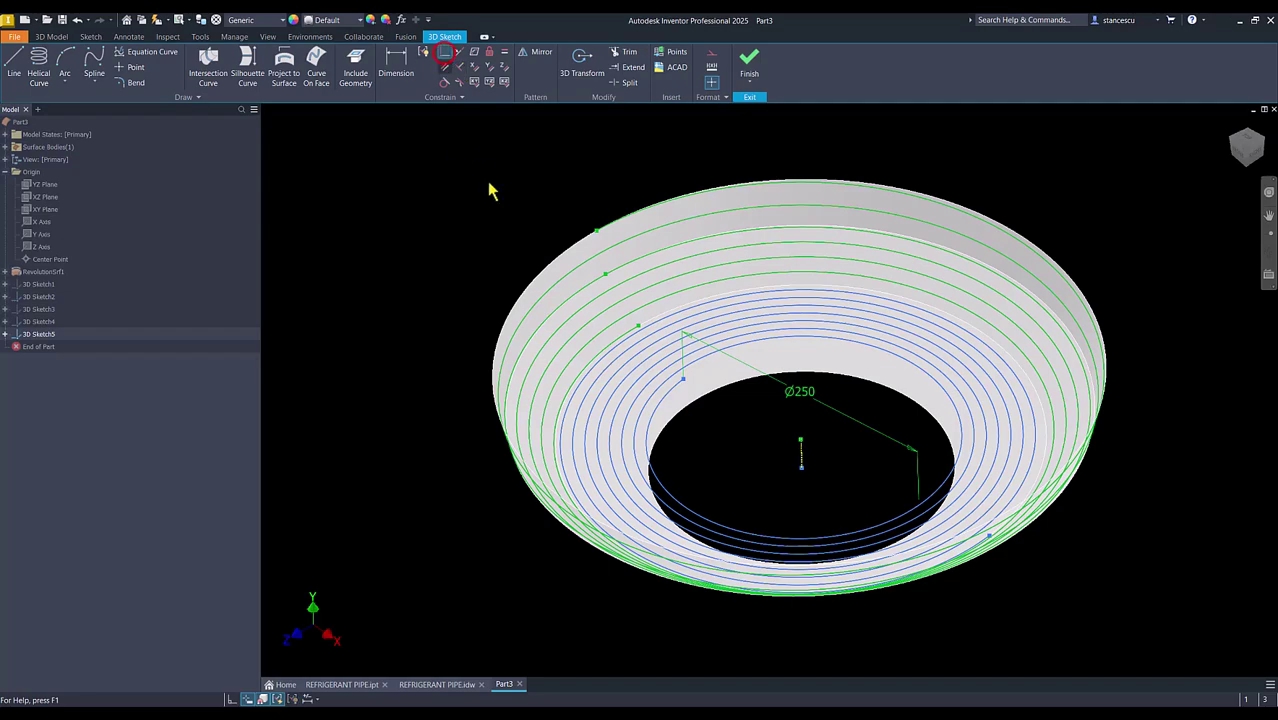
pyautogui.keyDown('shift'); pyautogui.moveTo(930, 408); pyautogui.dragTo(1008, 450, button='middle'); pyautogui.keyUp('shift')
pyautogui.click(1005, 443)
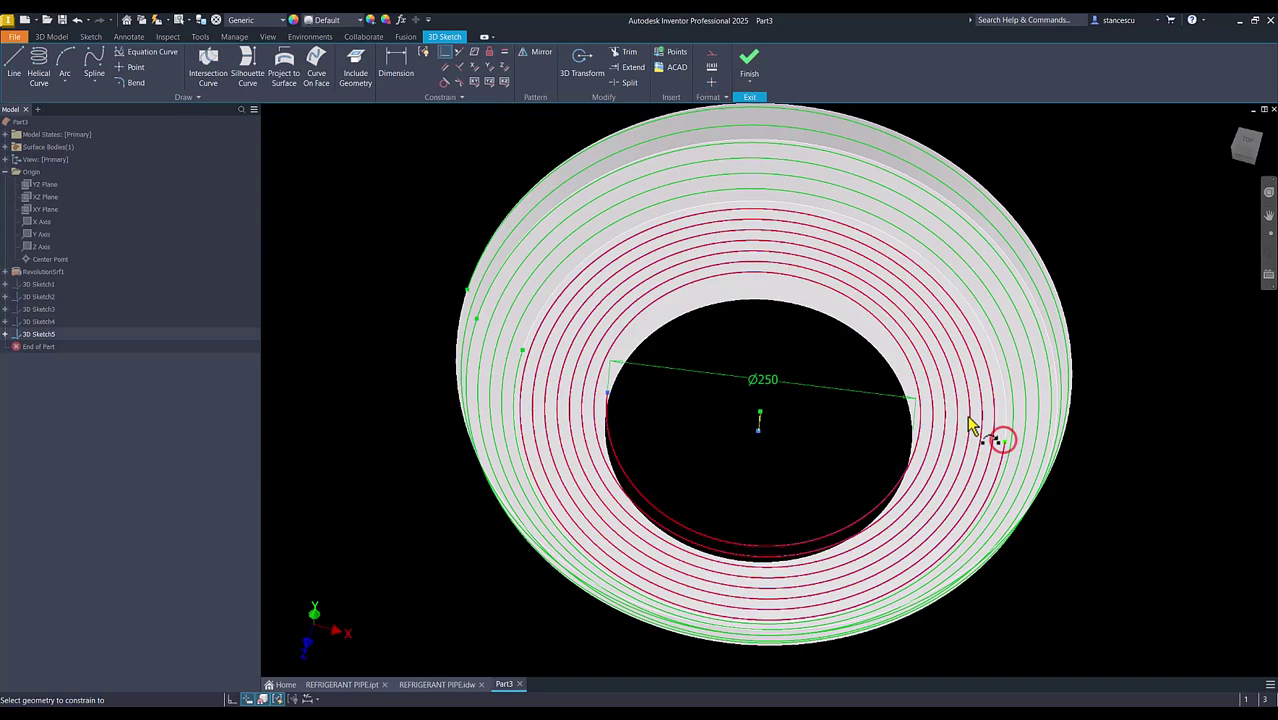
pyautogui.click(522, 352)
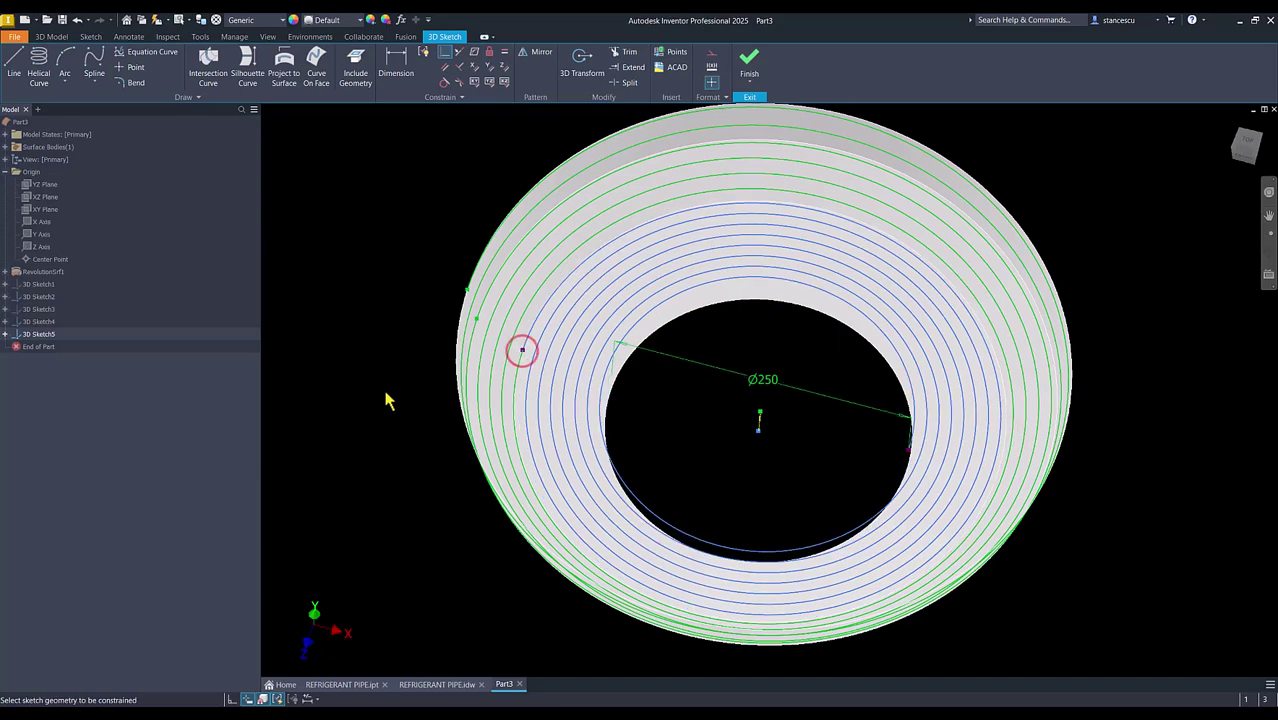
pyautogui.moveTo(388, 401)
pyautogui.keyDown('shift'); pyautogui.mouseDown(button='middle')
pyautogui.moveTo(414, 386)
pyautogui.moveTo(474, 426)
pyautogui.moveTo(562, 331)
pyautogui.moveTo(507, 270)
pyautogui.mouseUp(button='middle'); pyautogui.keyUp('shift')
pyautogui.press('F6')
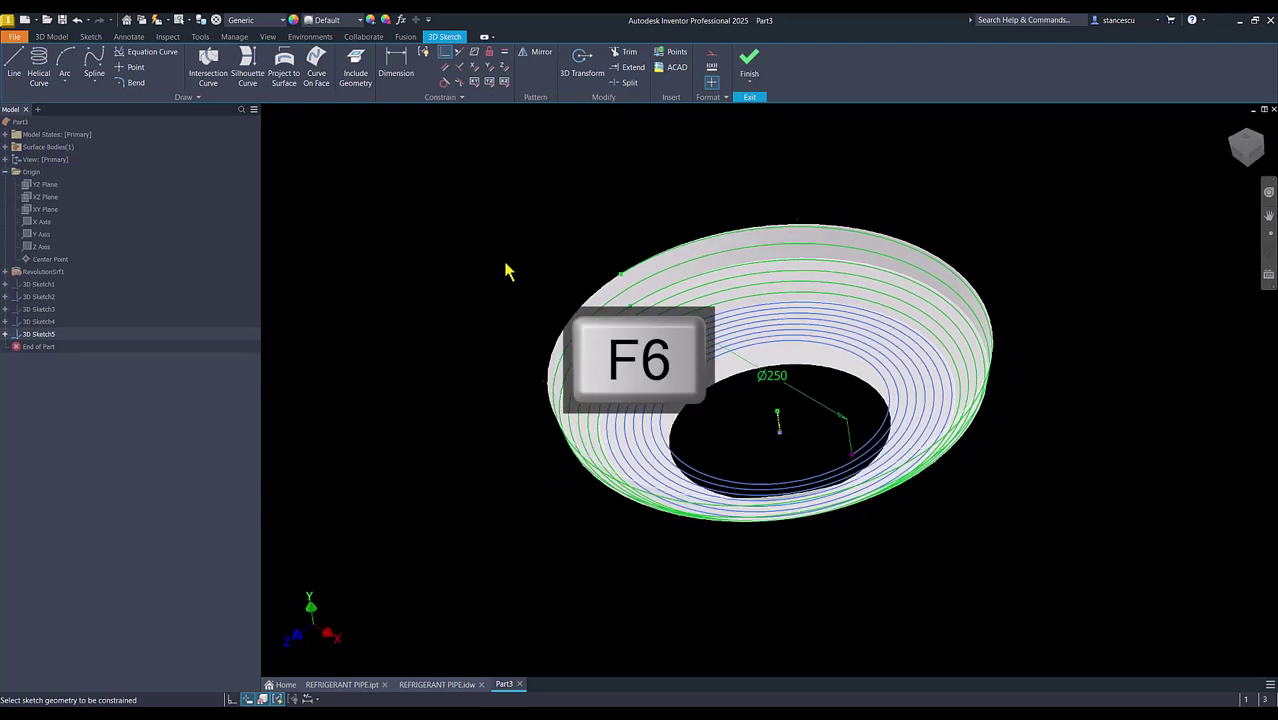
pyautogui.press('Num_Lock')
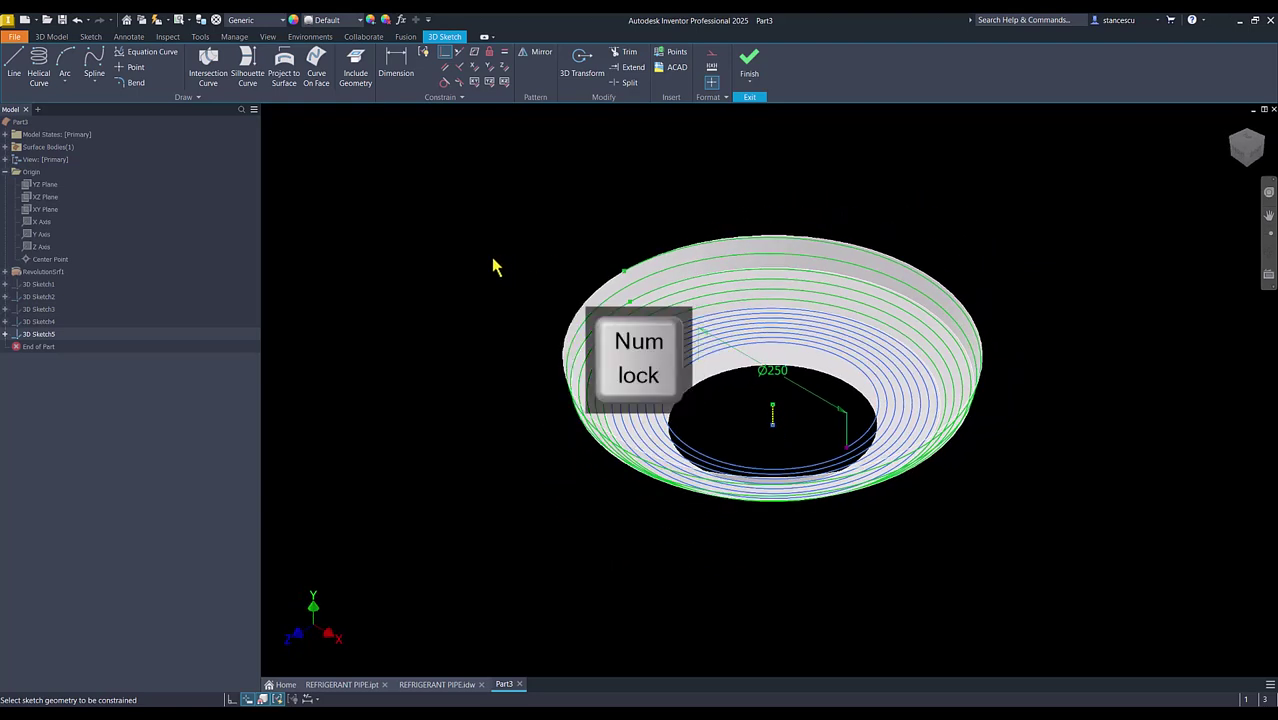
pyautogui.click(749, 60)
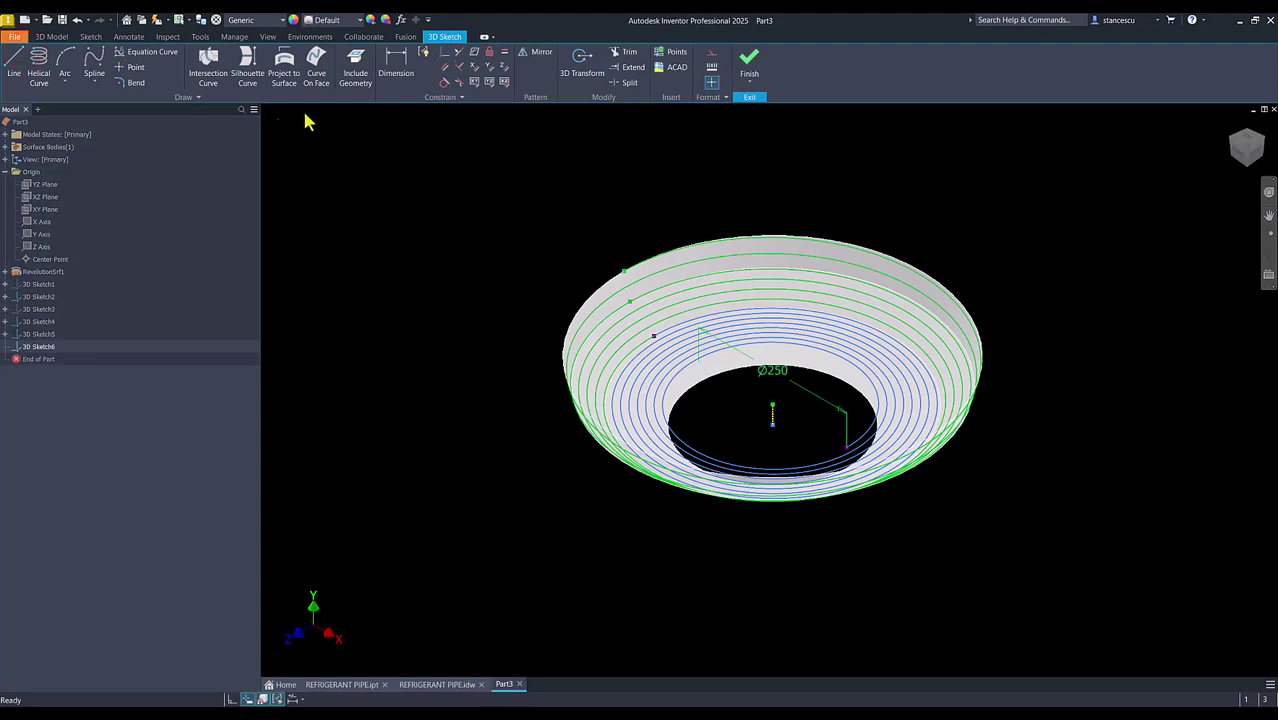
# Project the 250 mm spiral onto the lowest conical face of the revolved surface along the Y axis.
pyautogui.click(286, 63)
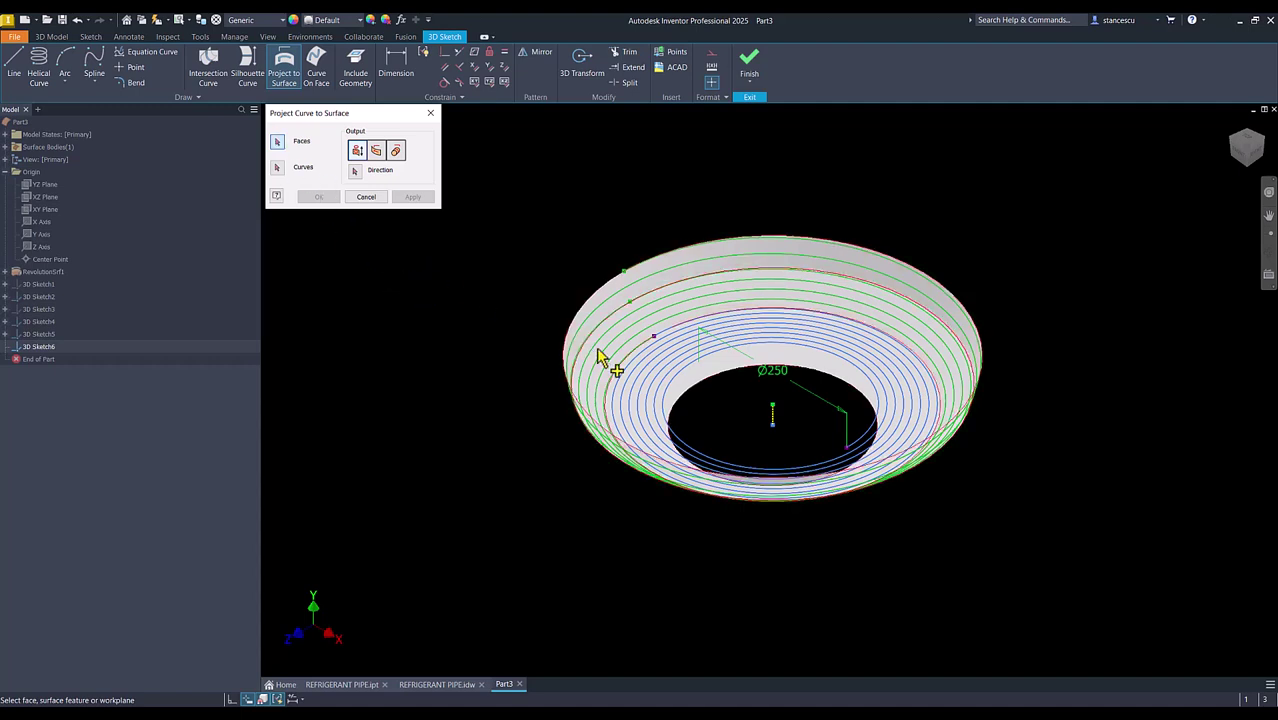
pyautogui.click(710, 370)
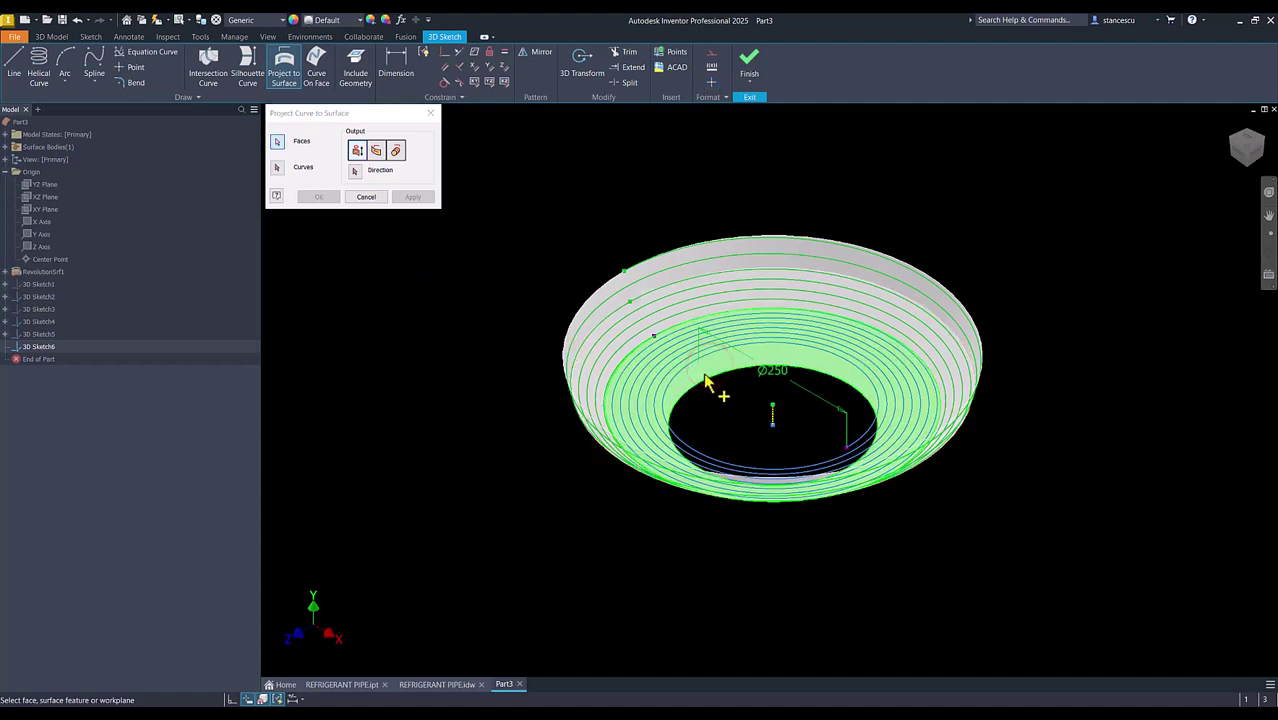
pyautogui.click(278, 170)
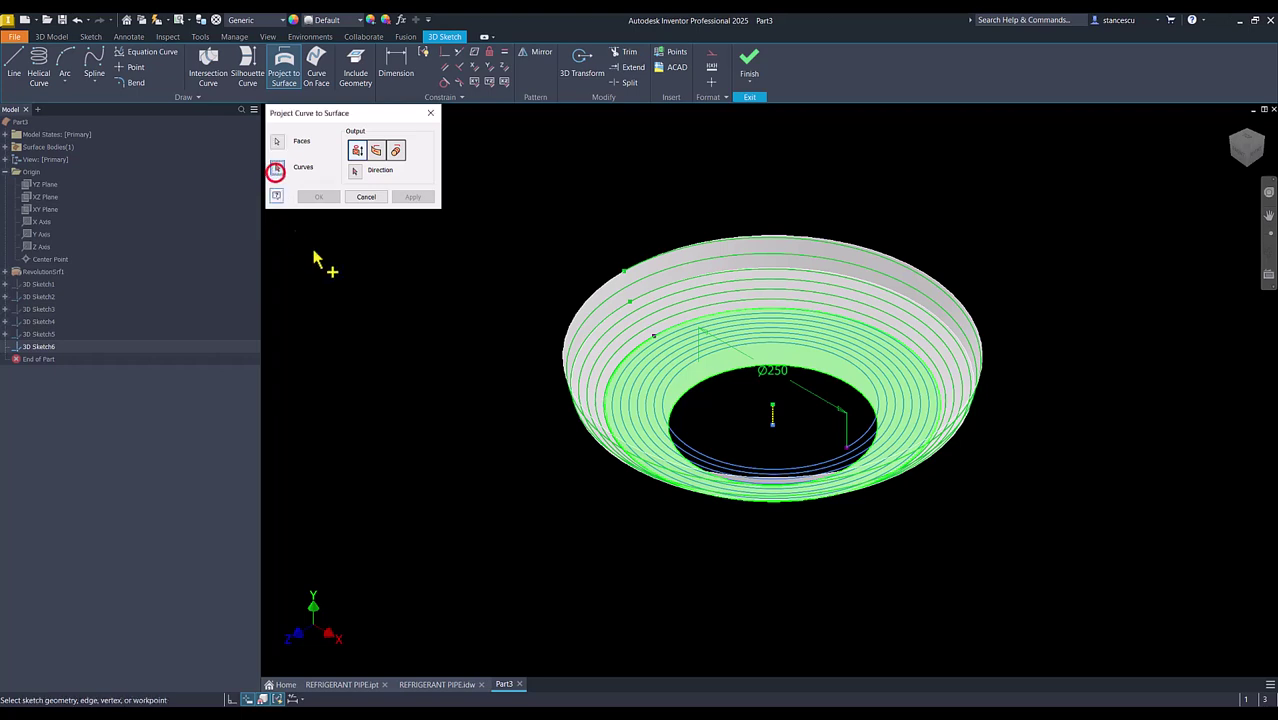
pyautogui.click(646, 389)
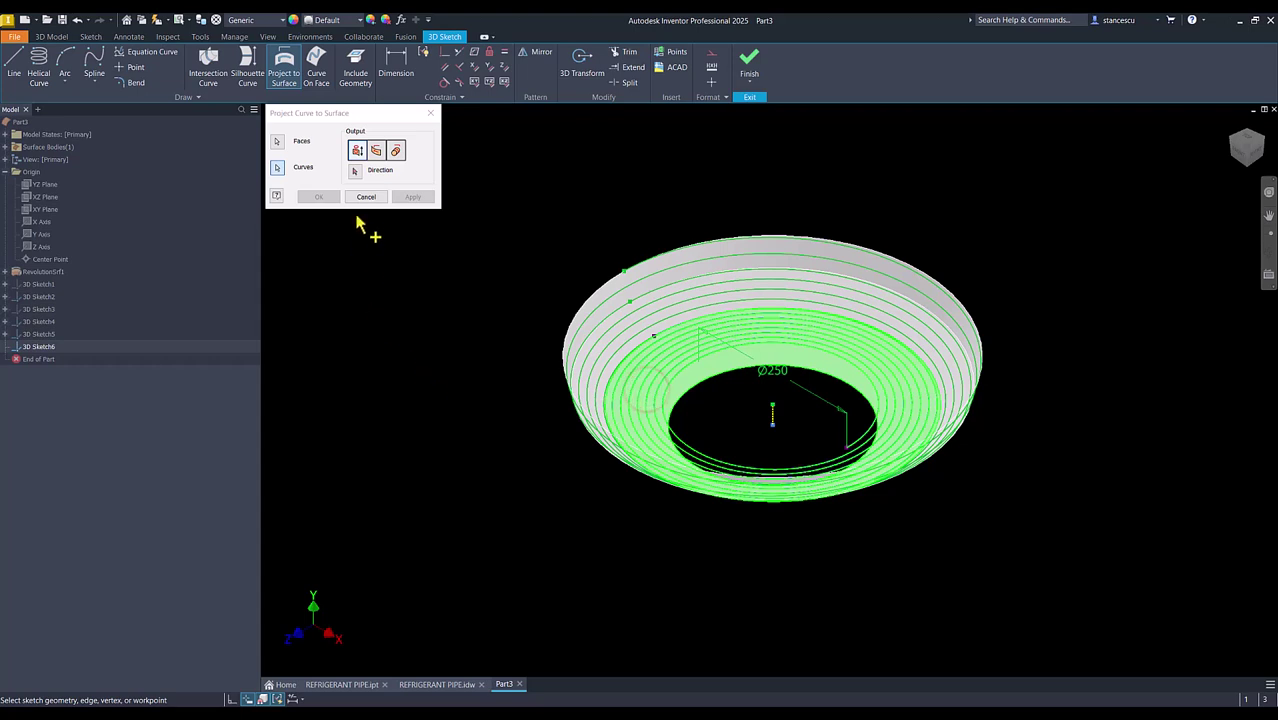
pyautogui.click(356, 170)
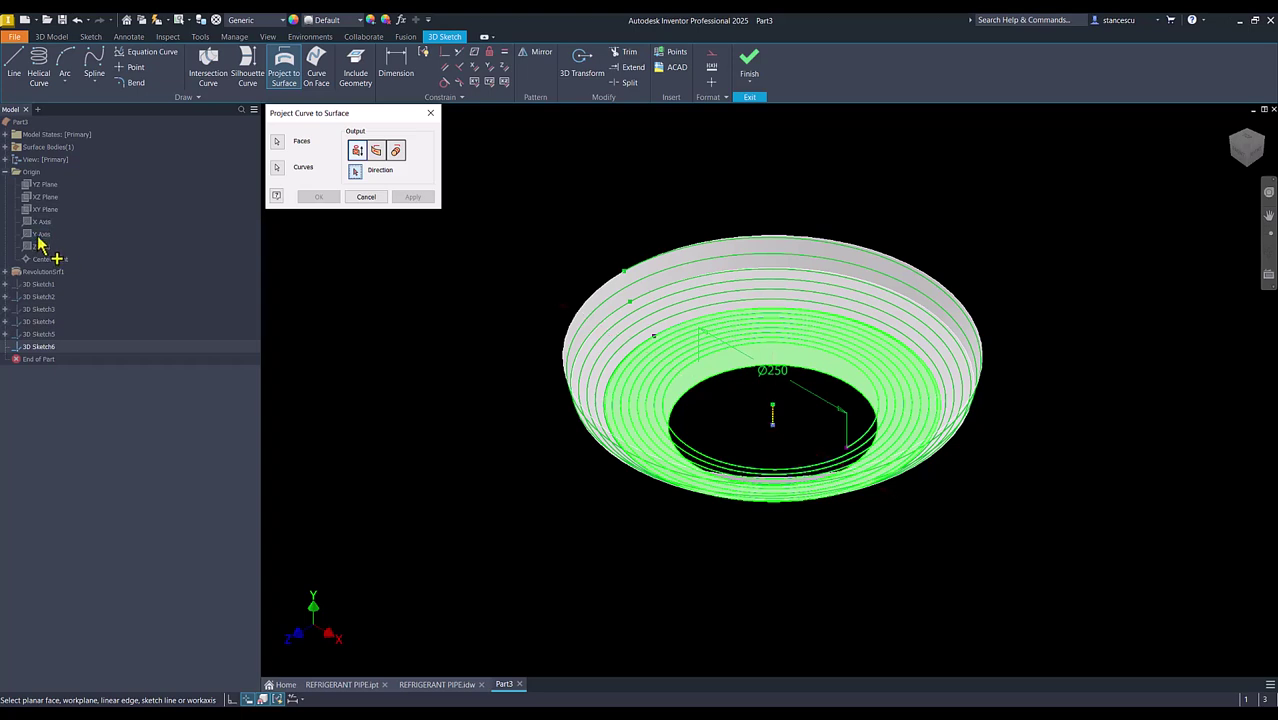
pyautogui.click(38, 233)
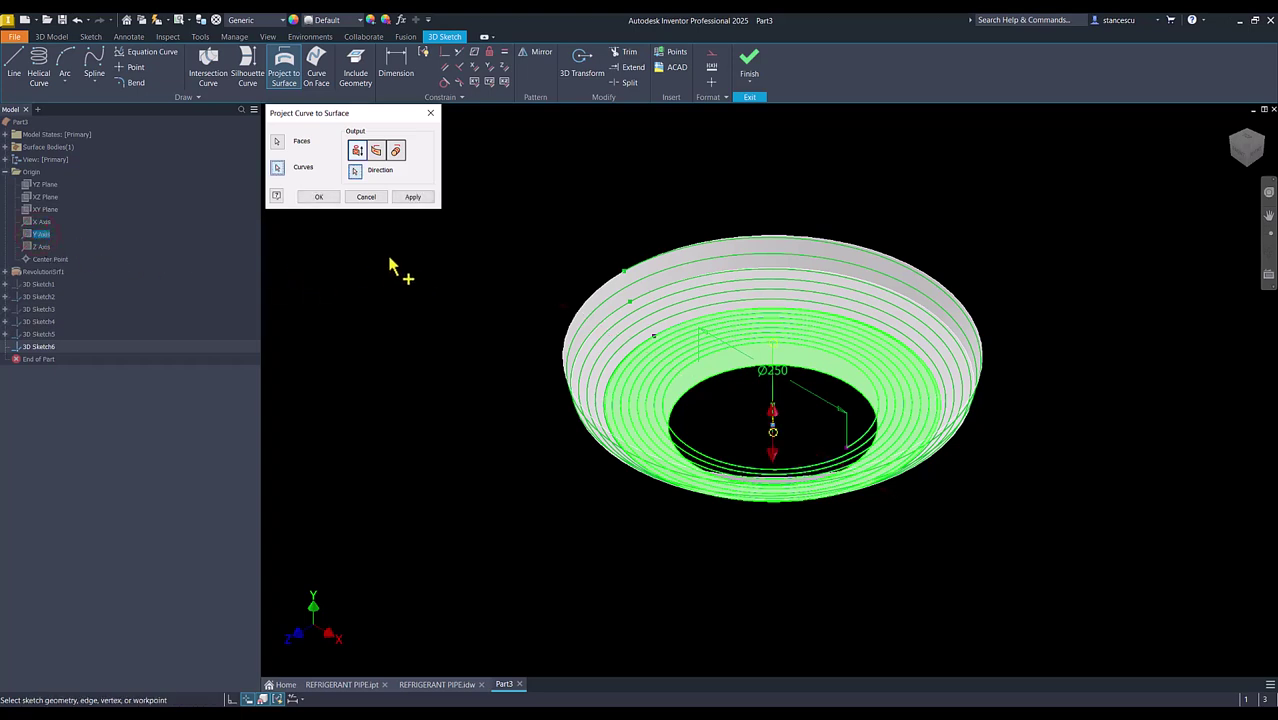
pyautogui.click(324, 197)
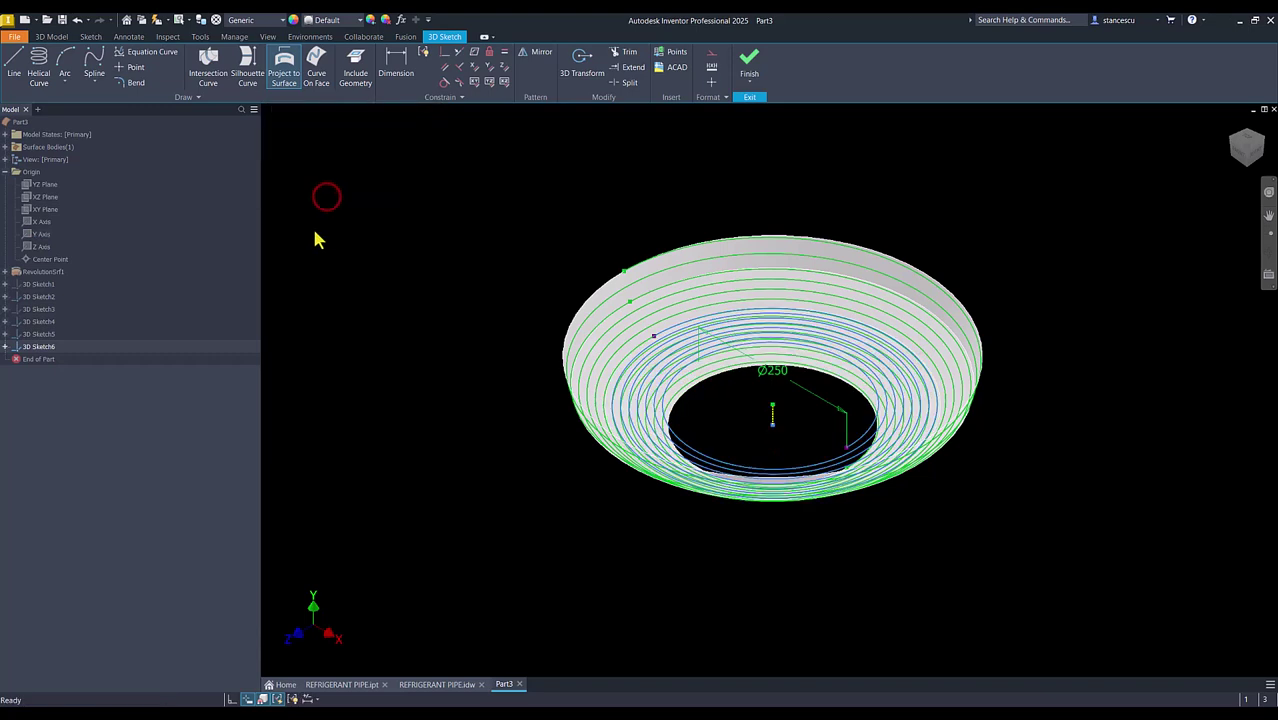
# Hide 3D Sketch5 containing the source spiral and finish the sketch with the S3 projected curve.
pyautogui.click(42, 334)
pyautogui.rightClick(46, 334)
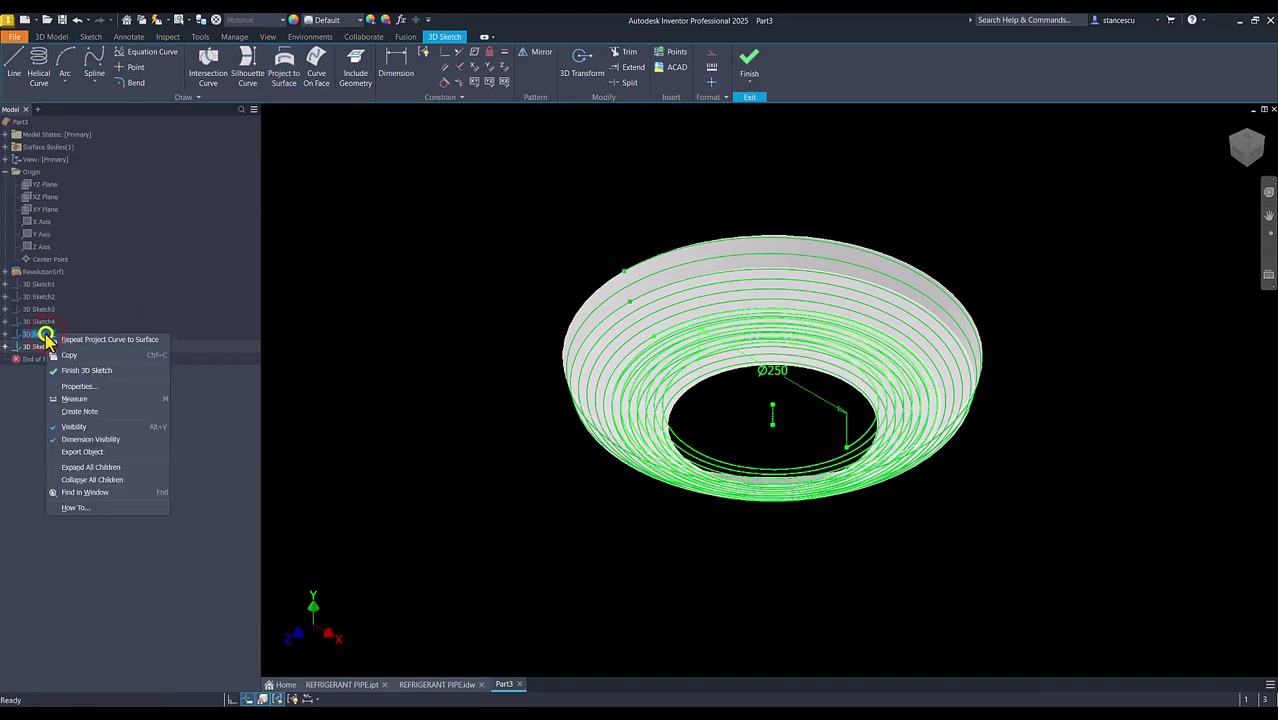
pyautogui.click(78, 427)
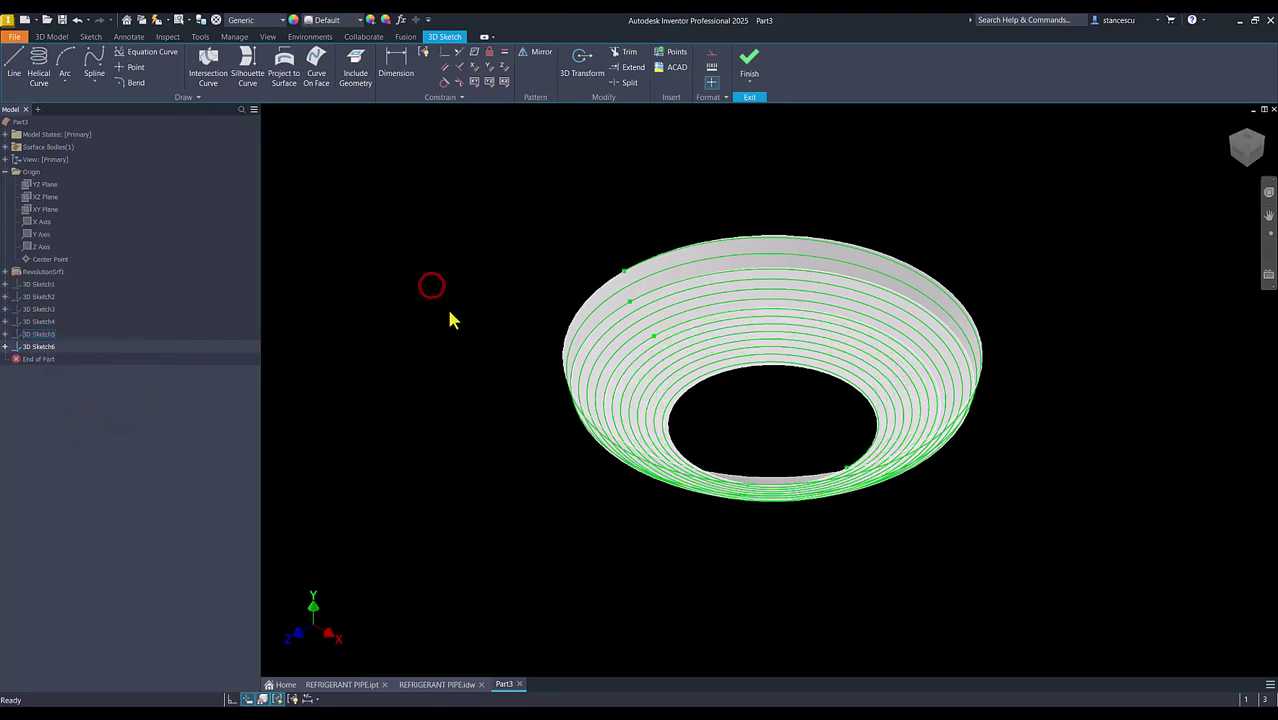
pyautogui.moveTo(735, 272)
pyautogui.keyDown('shift'); pyautogui.mouseDown(button='middle')
pyautogui.moveTo(633, 277)
pyautogui.moveTo(722, 348)
pyautogui.moveTo(650, 285)
pyautogui.moveTo(737, 295)
pyautogui.moveTo(636, 308)
pyautogui.moveTo(827, 268)
pyautogui.moveTo(899, 334)
pyautogui.moveTo(662, 325)
pyautogui.moveTo(533, 288)
pyautogui.moveTo(676, 318)
pyautogui.moveTo(604, 340)
pyautogui.moveTo(496, 288)
pyautogui.mouseUp(button='middle'); pyautogui.keyUp('shift')
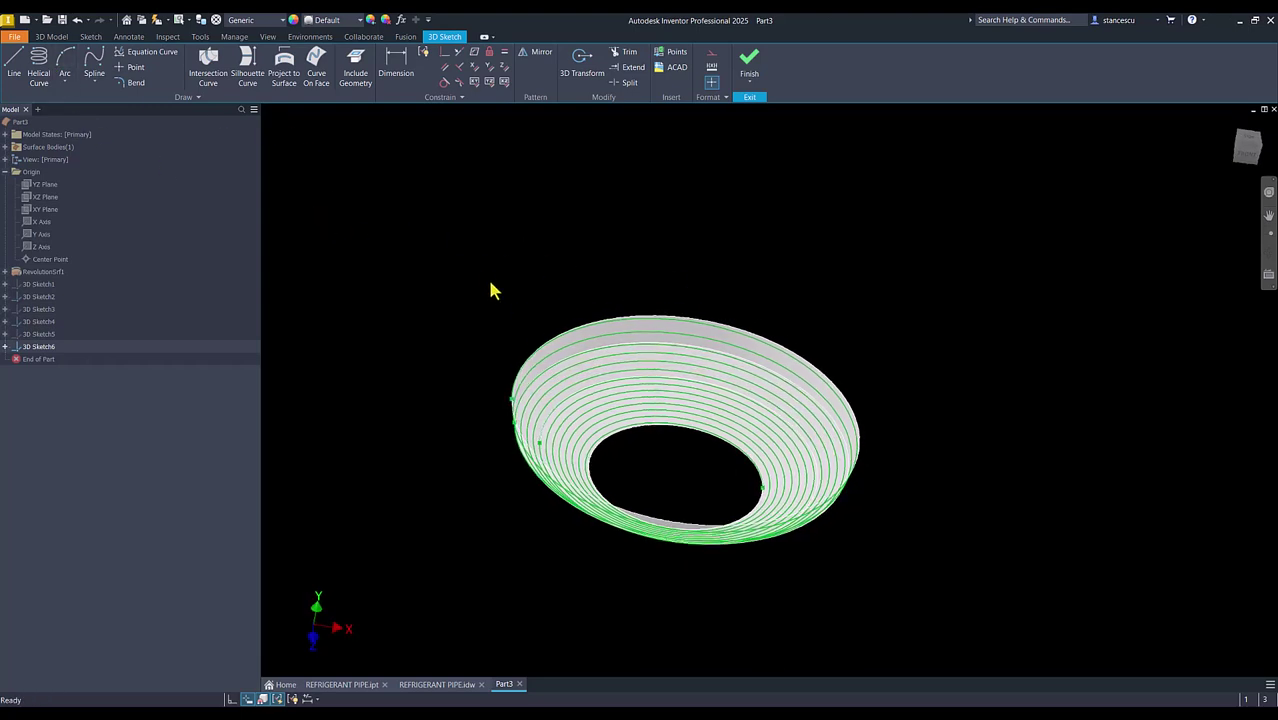
pyautogui.press('F6')
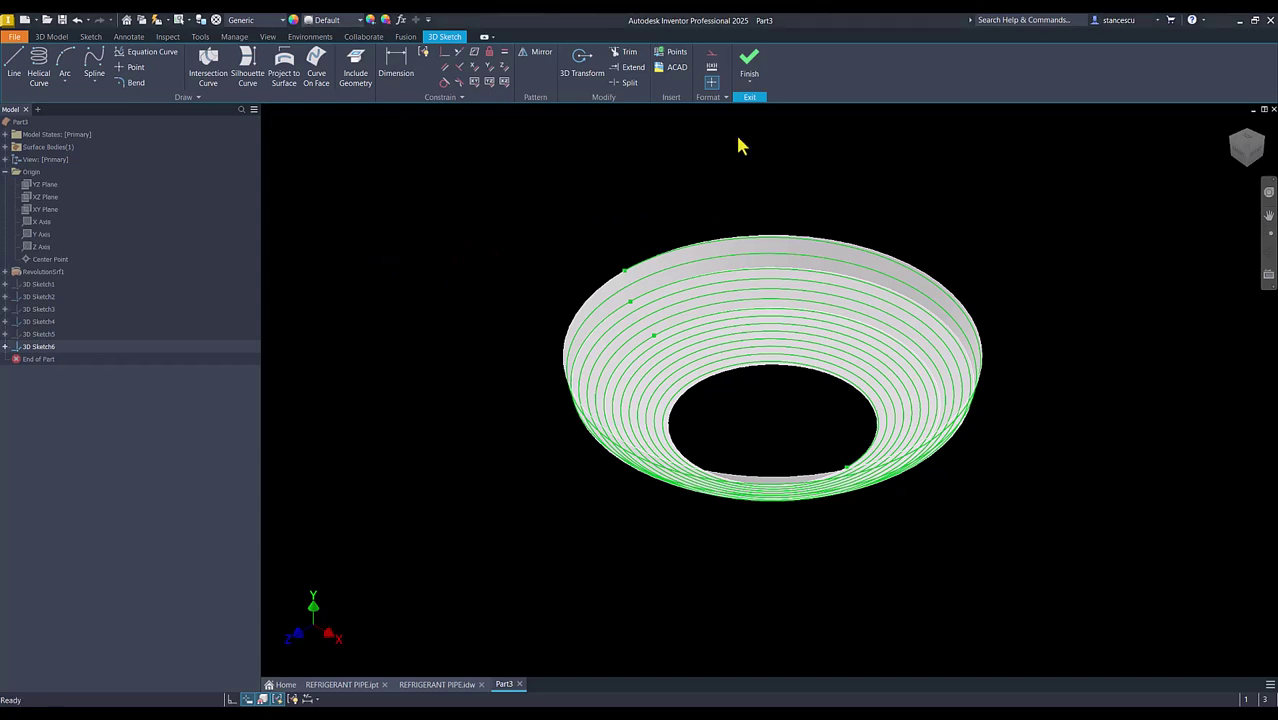
pyautogui.click(749, 66)
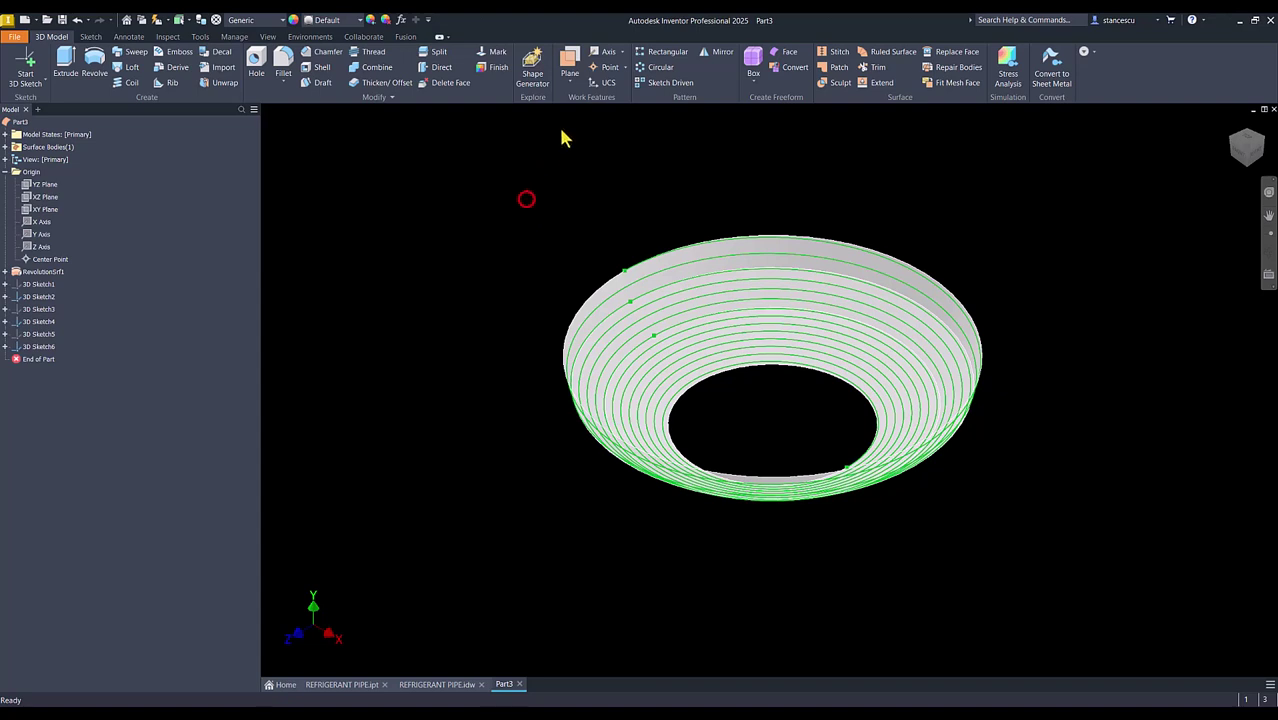
# Create a work plane through the S1 projected curve's upper endpoint, normal to that curve.
pyautogui.click(569, 62)
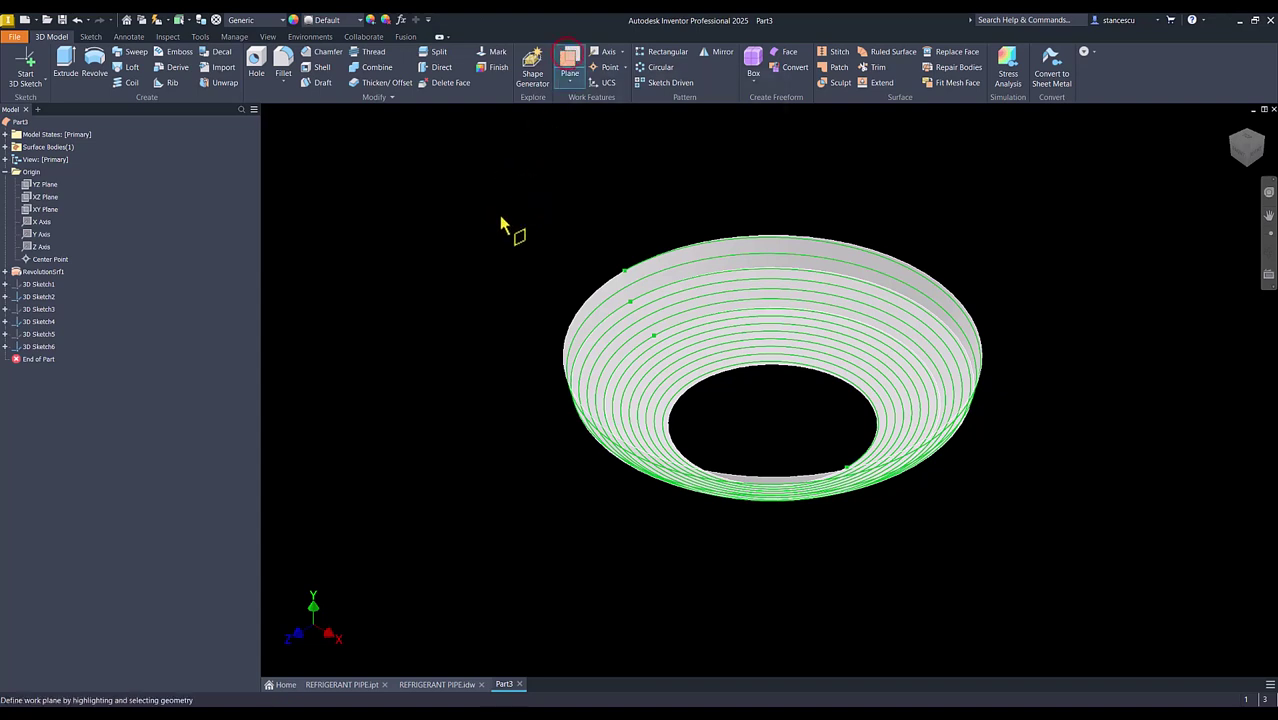
pyautogui.click(623, 269)
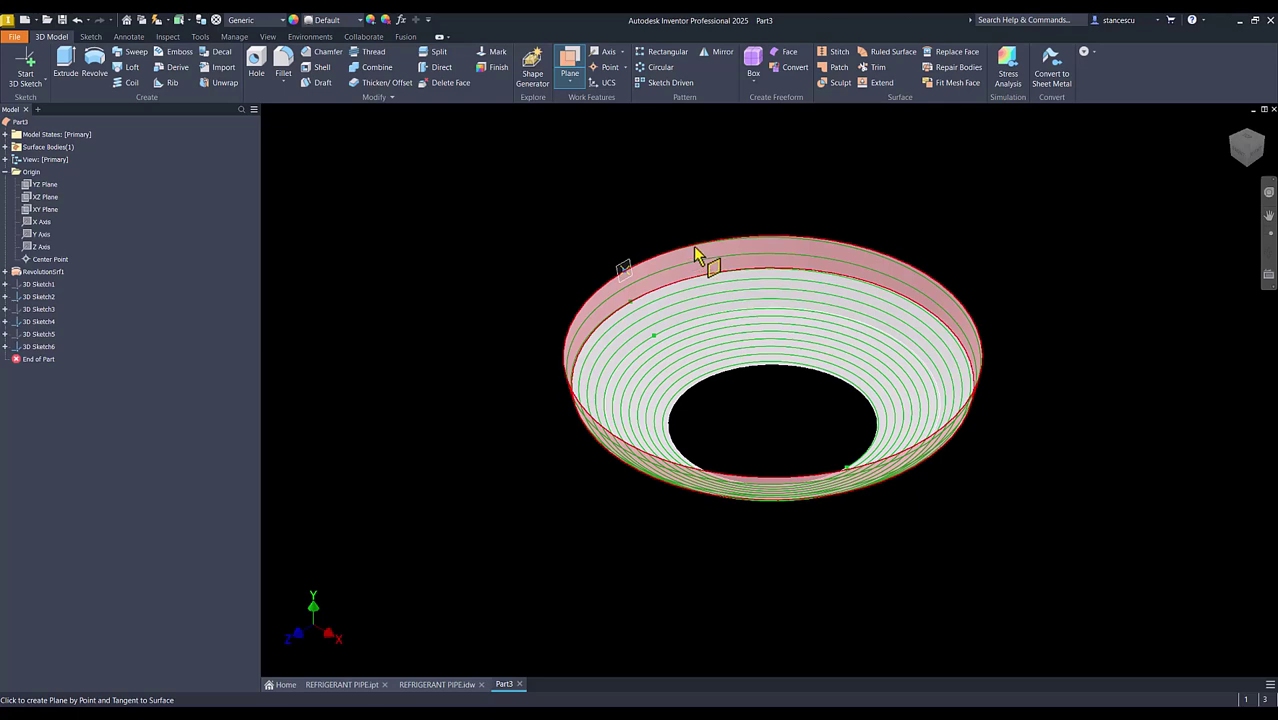
pyautogui.scroll(3, 698, 254)
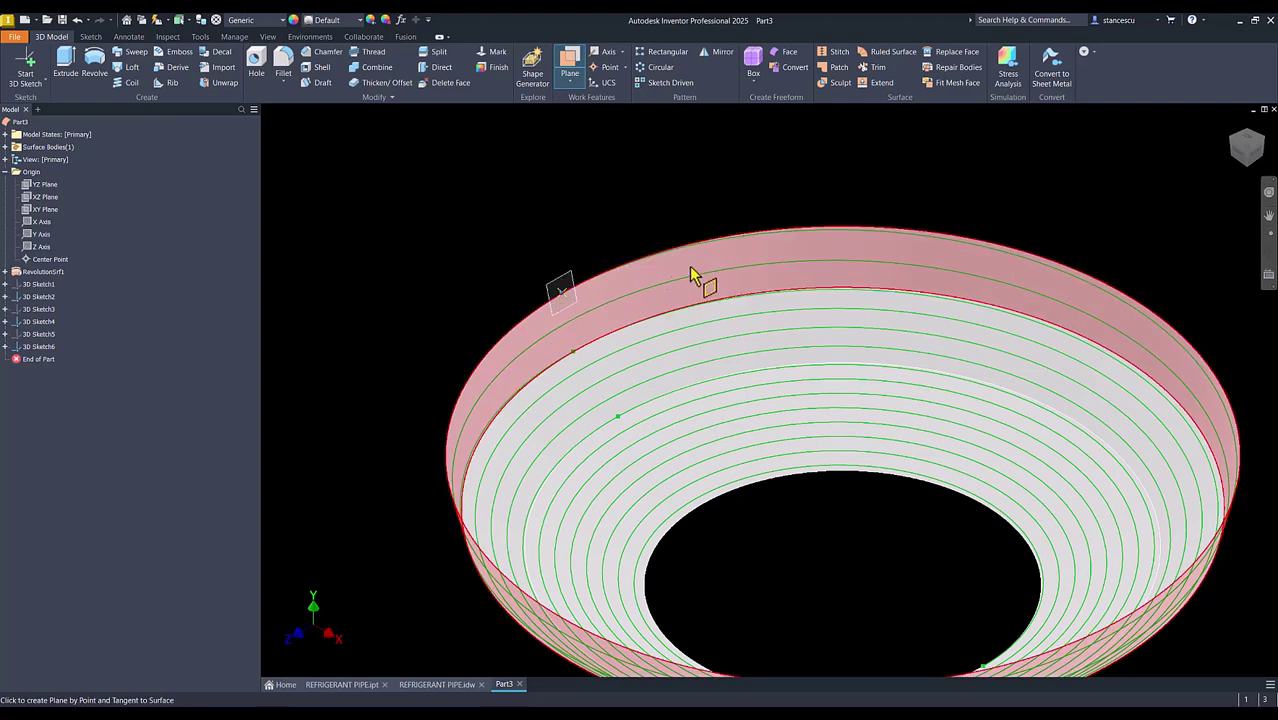
pyautogui.click(752, 243)
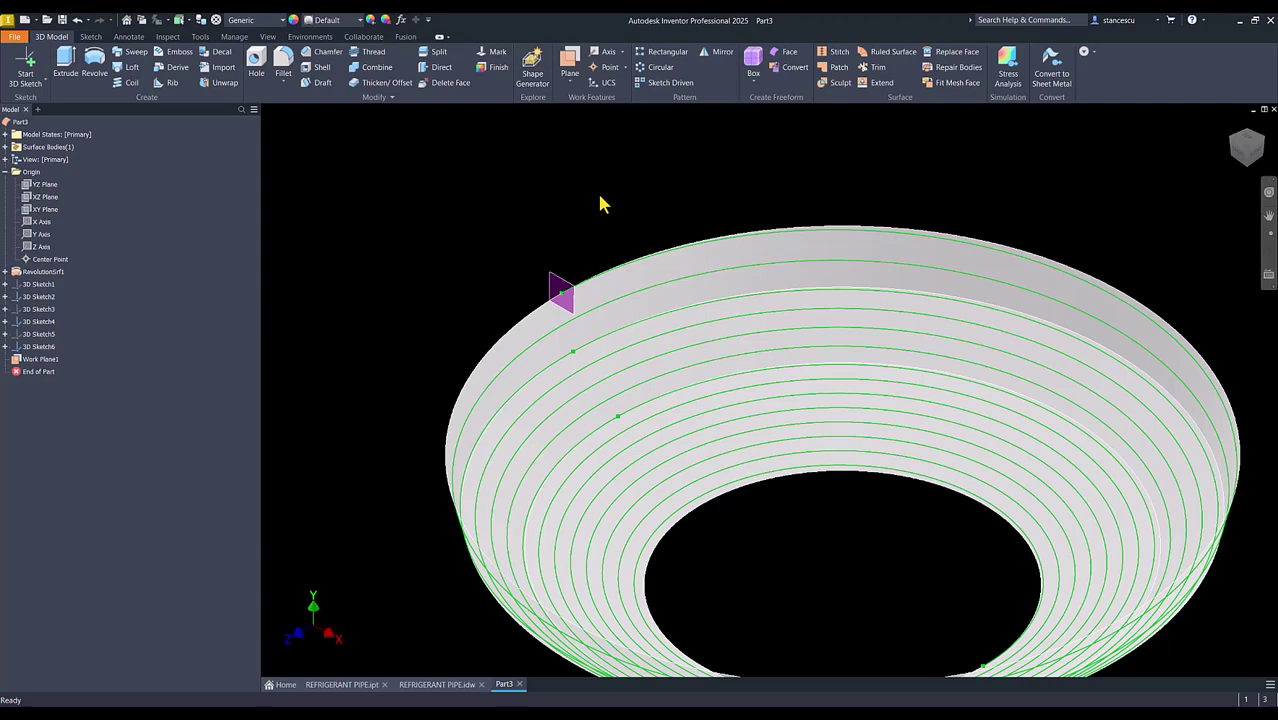
# Start a 2D sketch on the new work plane and project the S1 curve's upper endpoint into it.
pyautogui.click(557, 287)
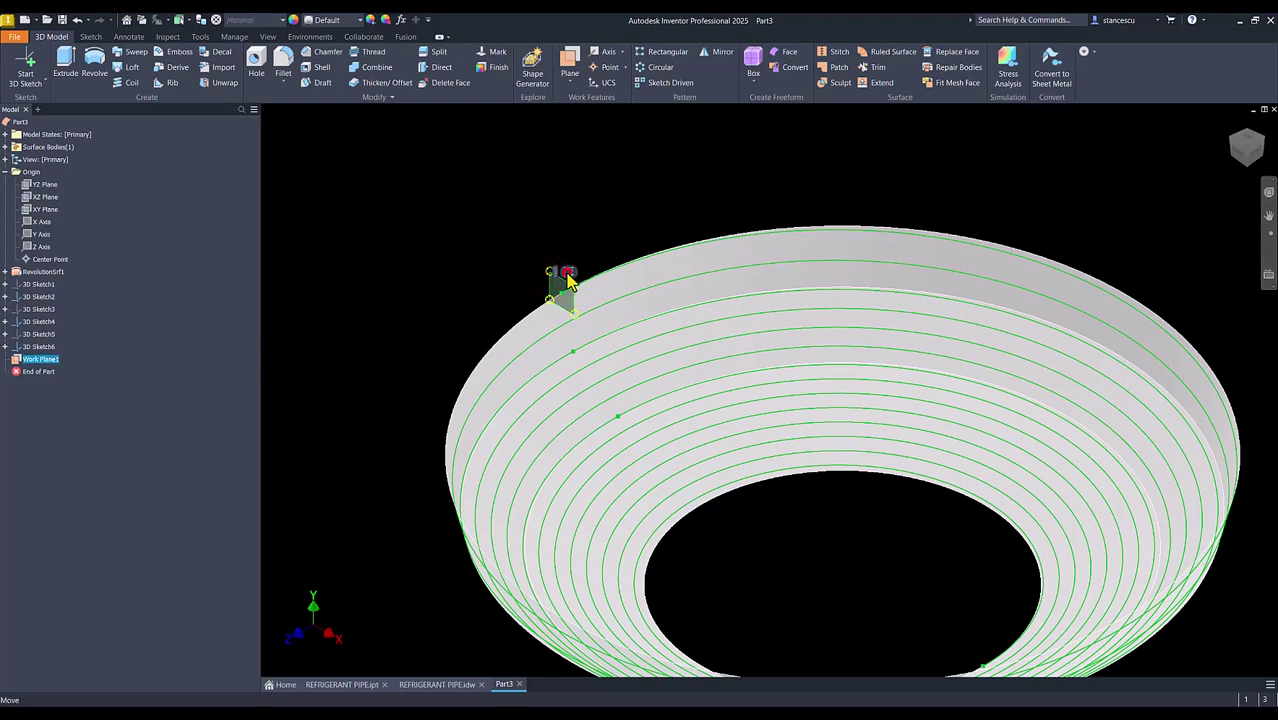
pyautogui.click(567, 272)
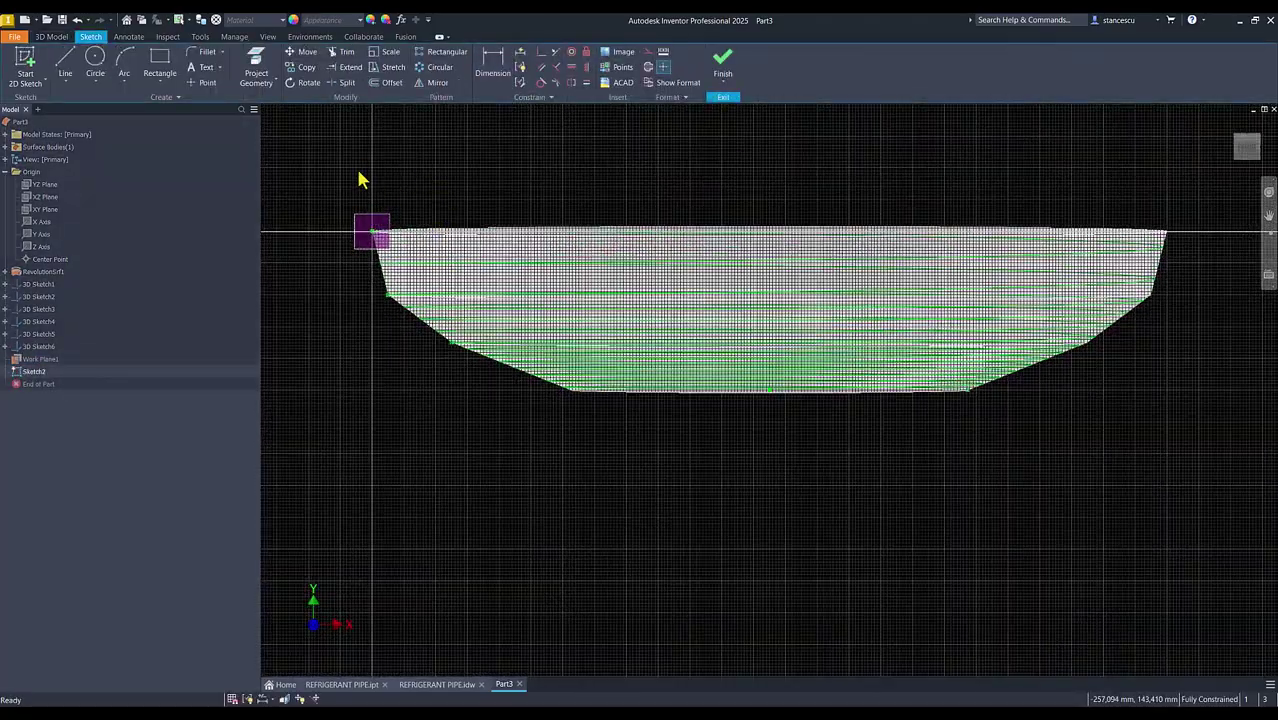
pyautogui.scroll(4, 360, 258)
pyautogui.moveTo(386, 300); pyautogui.dragTo(504, 423, button='middle')
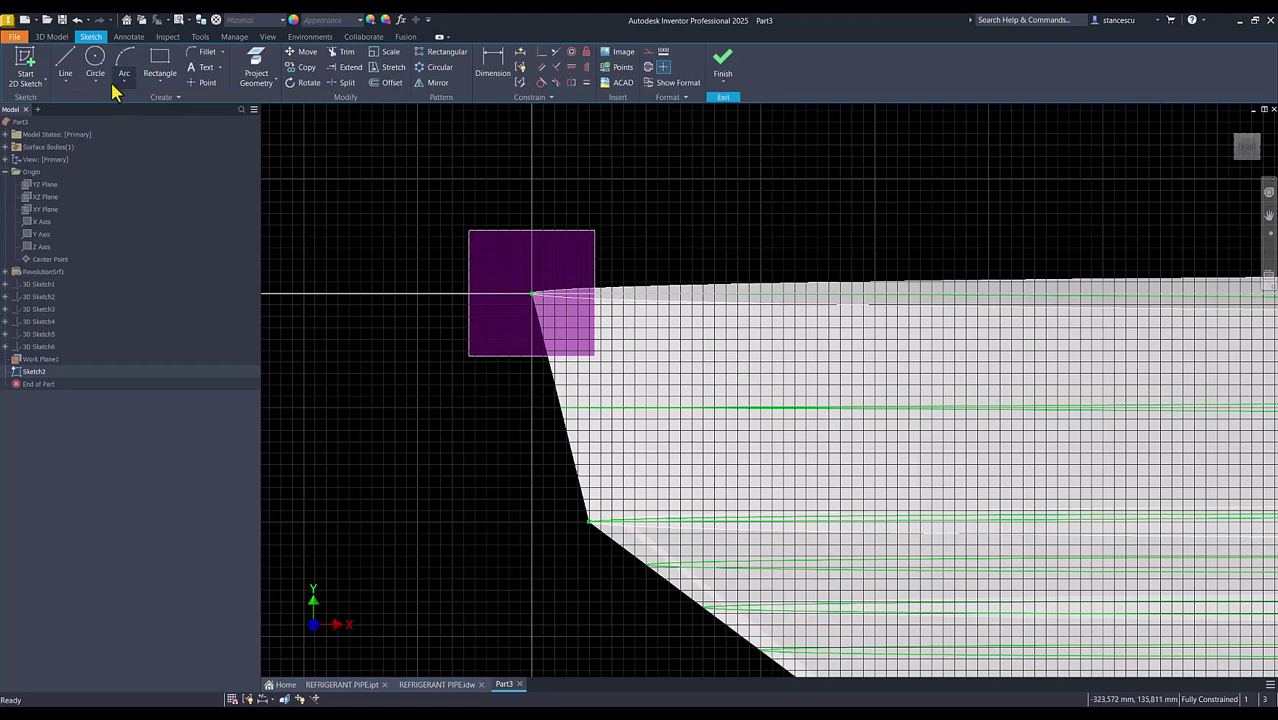
pyautogui.click(255, 68)
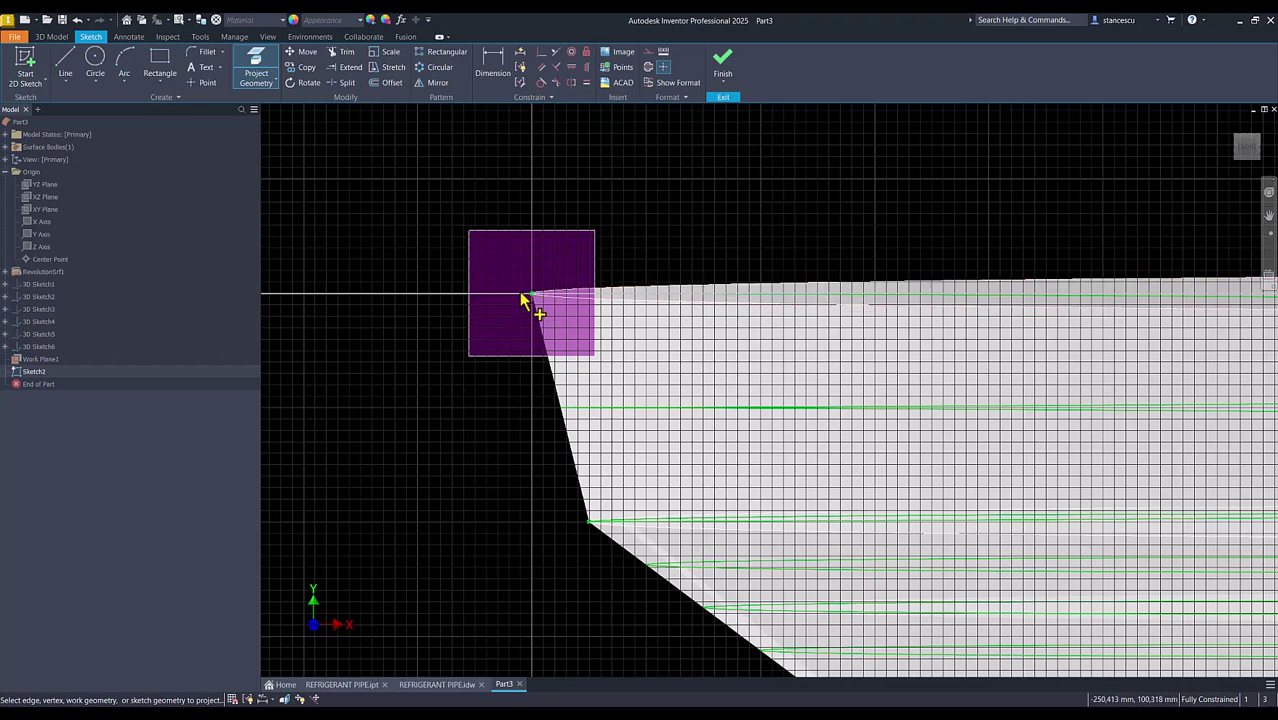
pyautogui.scroll(5, 505, 315)
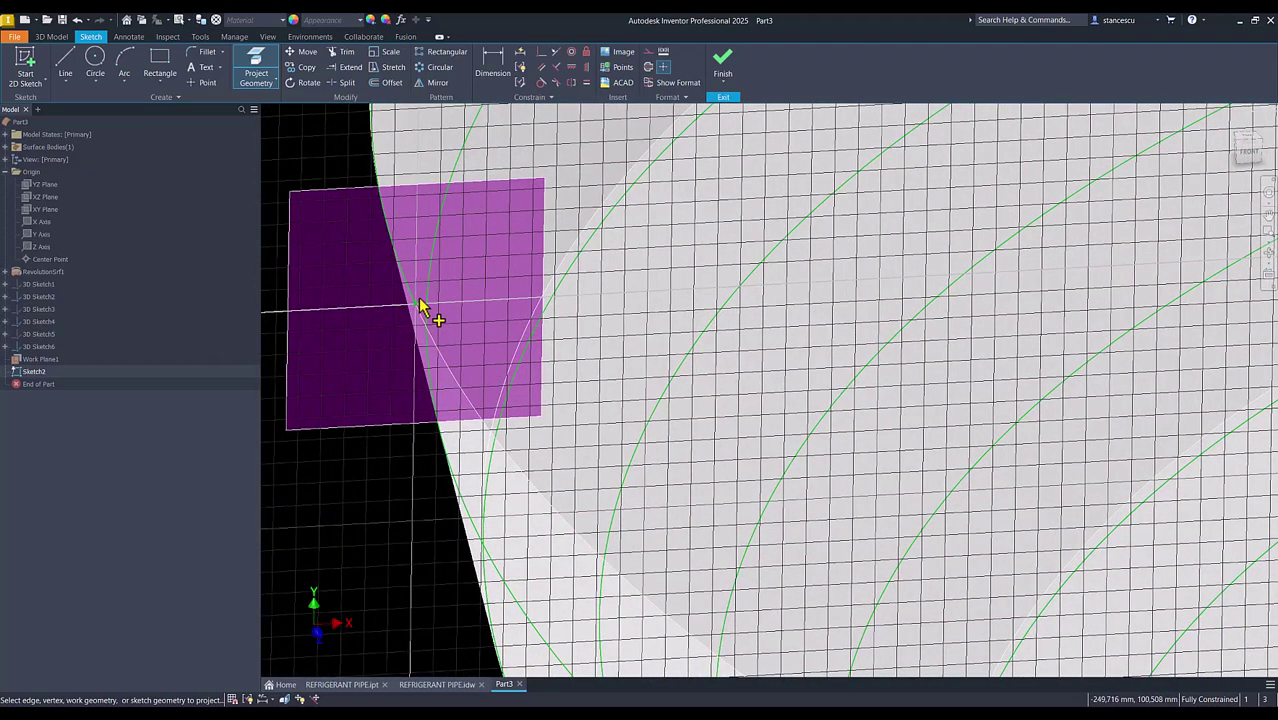
pyautogui.click(415, 306)
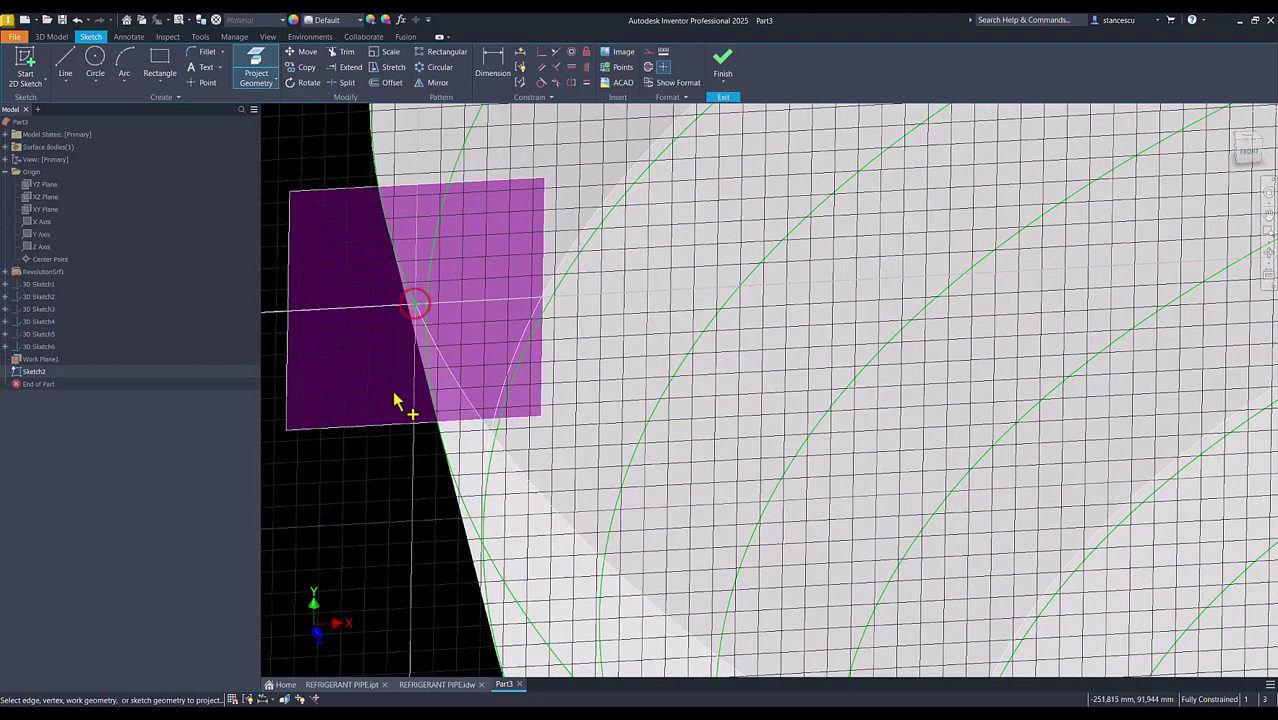
pyautogui.scroll(-1, 388, 390)
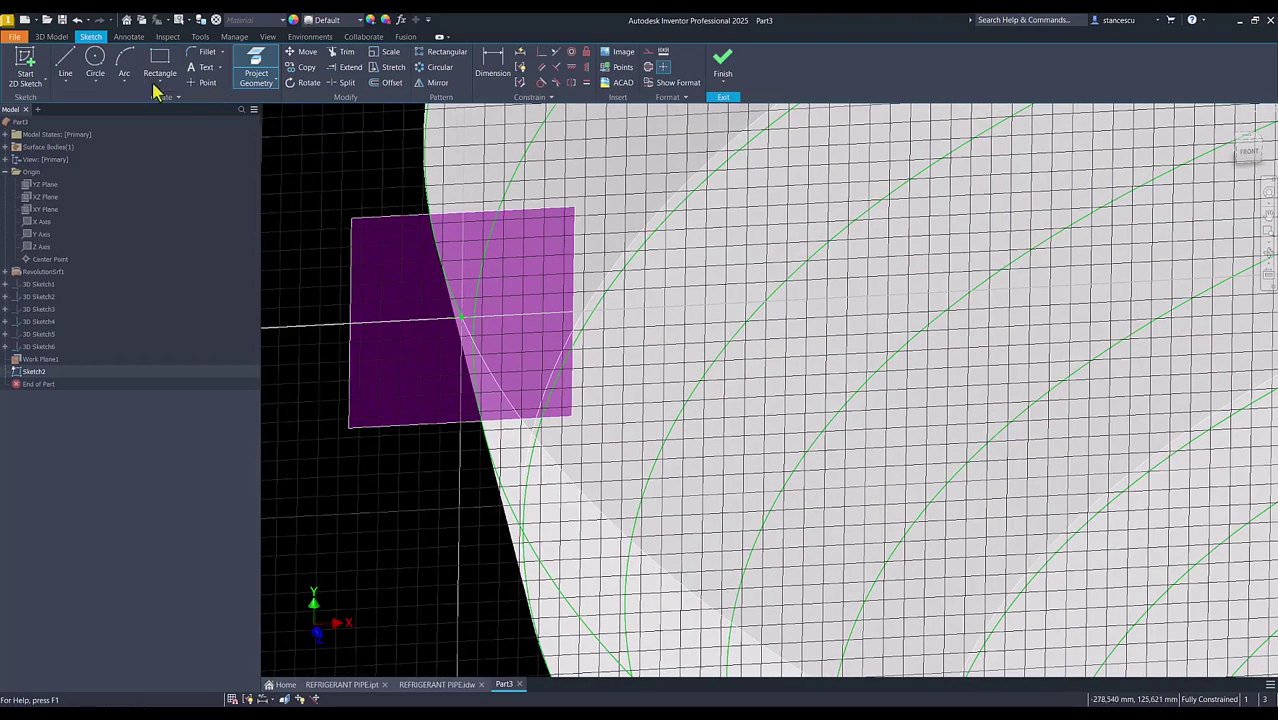
pyautogui.click(95, 62)
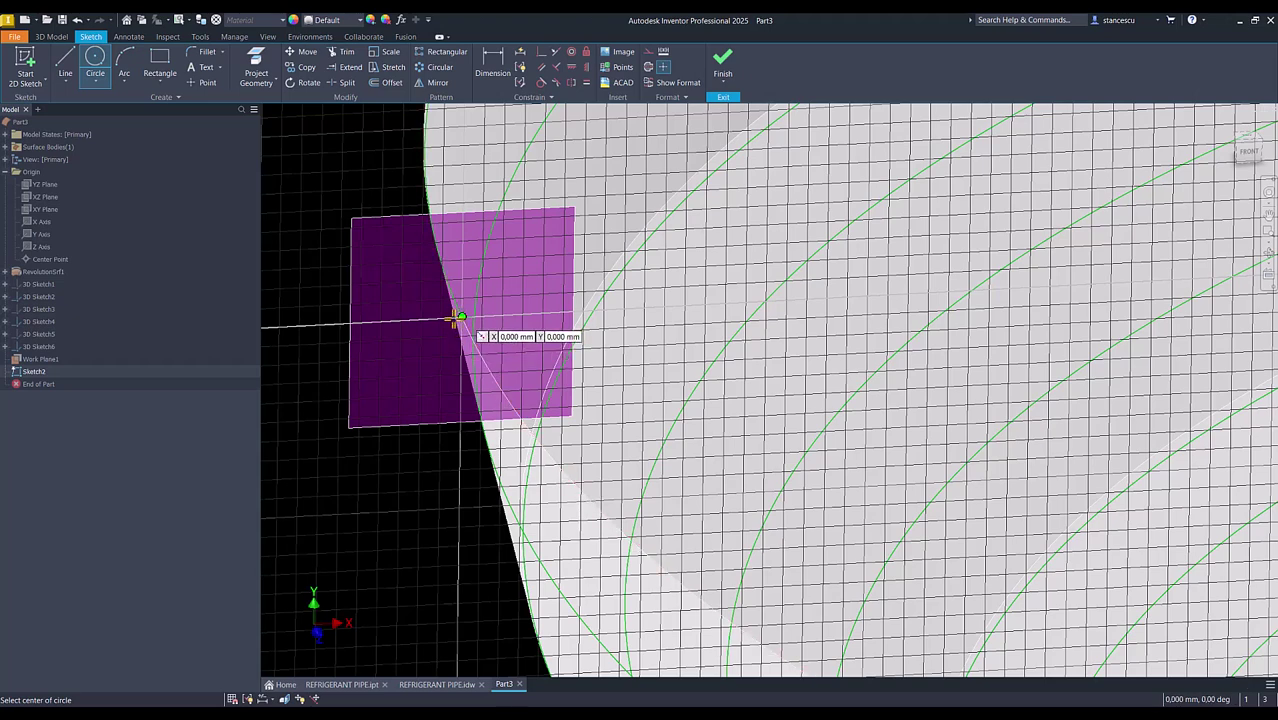
pyautogui.click(424, 303)
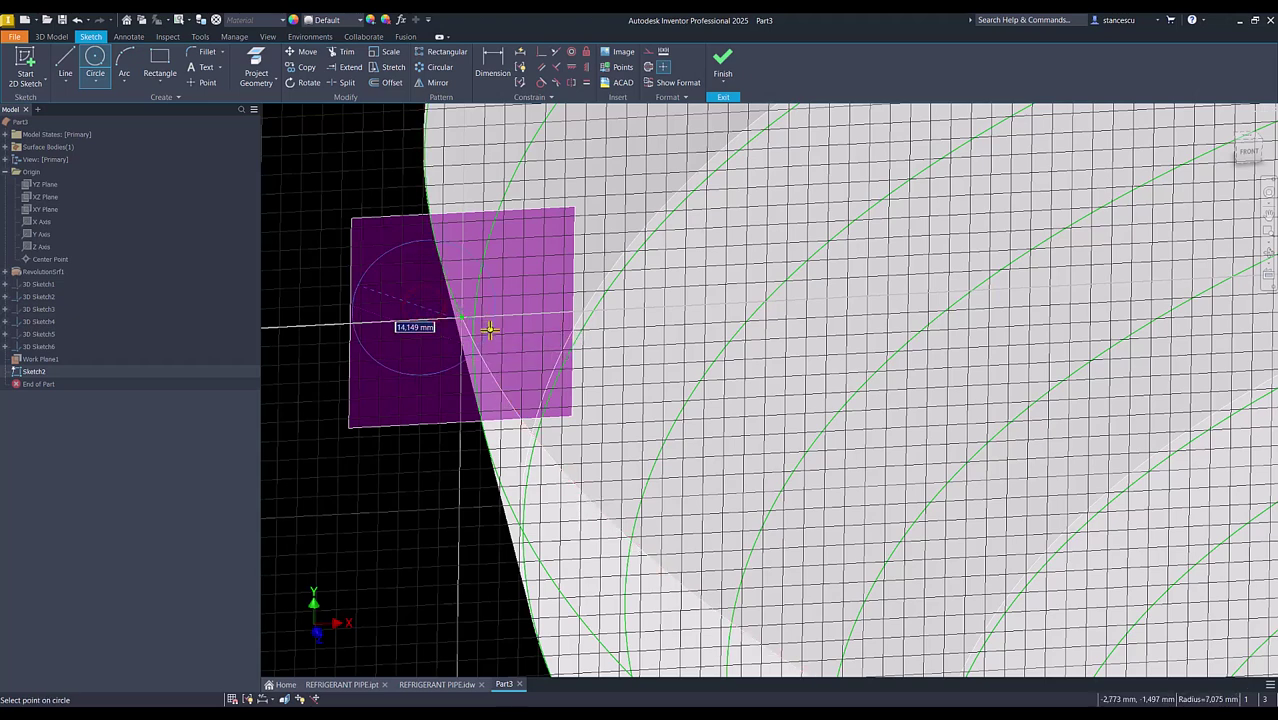
pyautogui.click(439, 354)
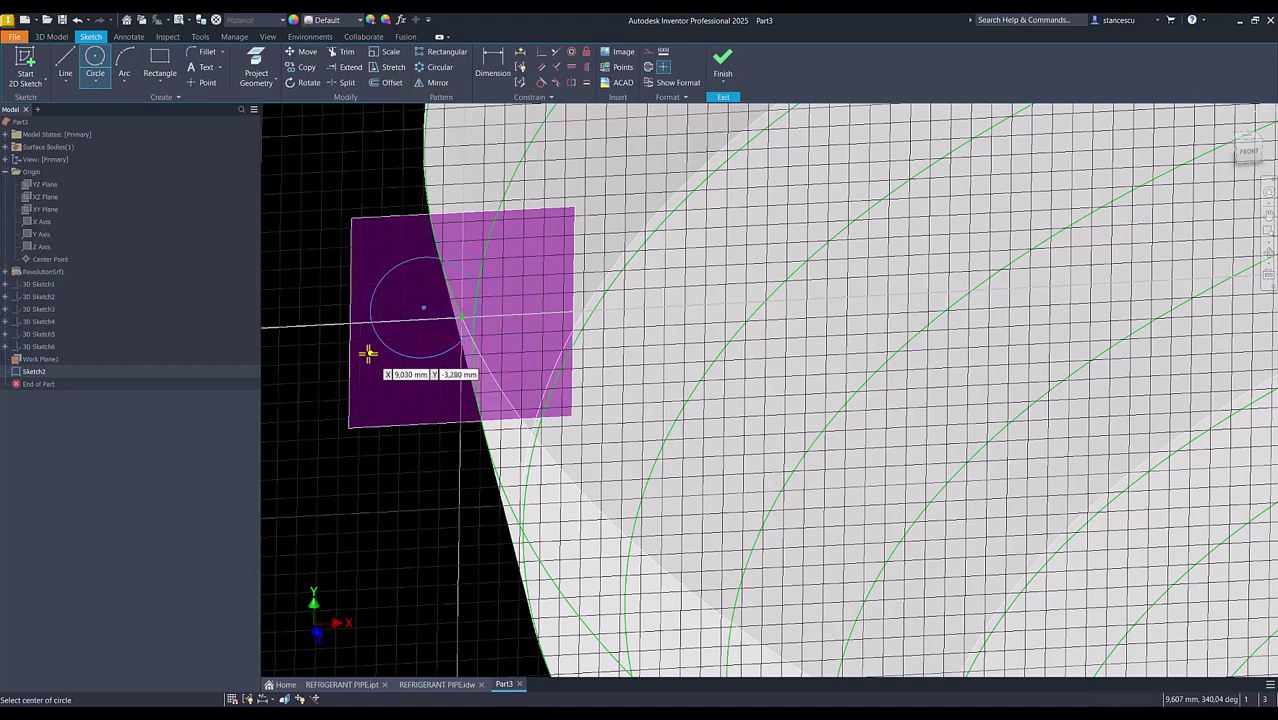
pyautogui.hotkey('ctrl', 'z')
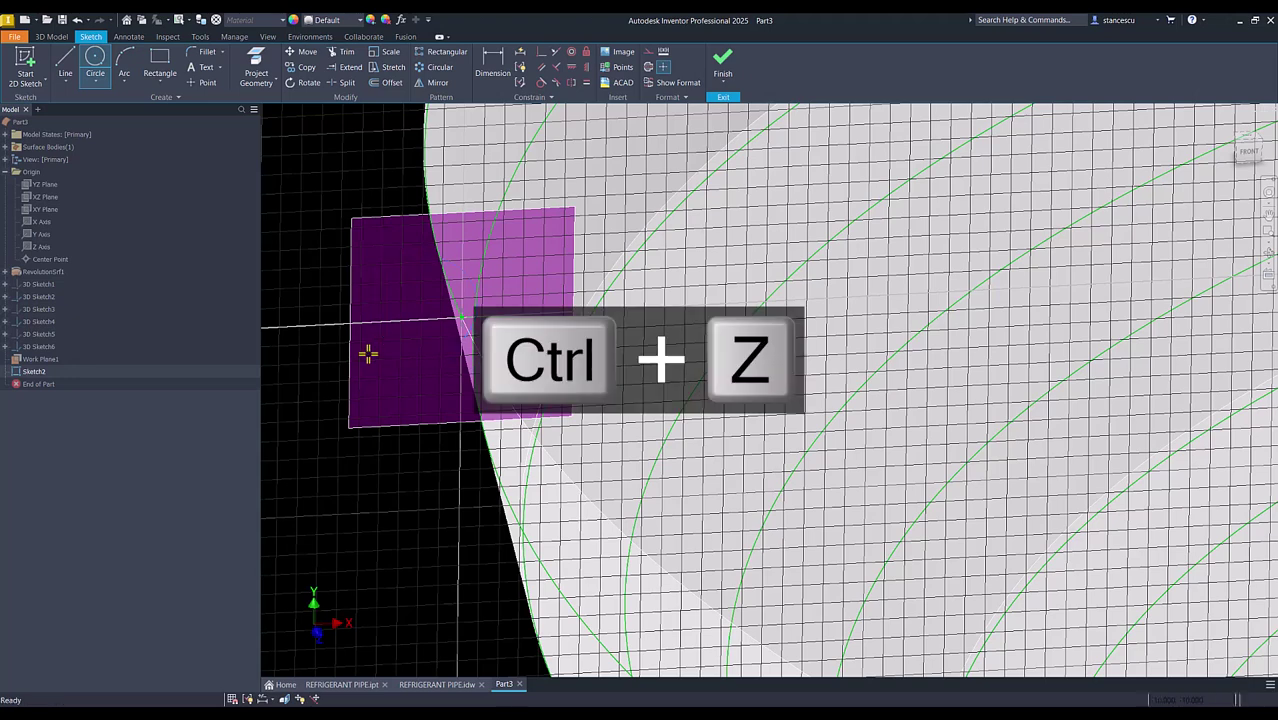
# Draw two concentric circles of 8 mm and 6 mm diameter centred on the projected endpoint.
pyautogui.click(95, 60)
pyautogui.click(461, 318)
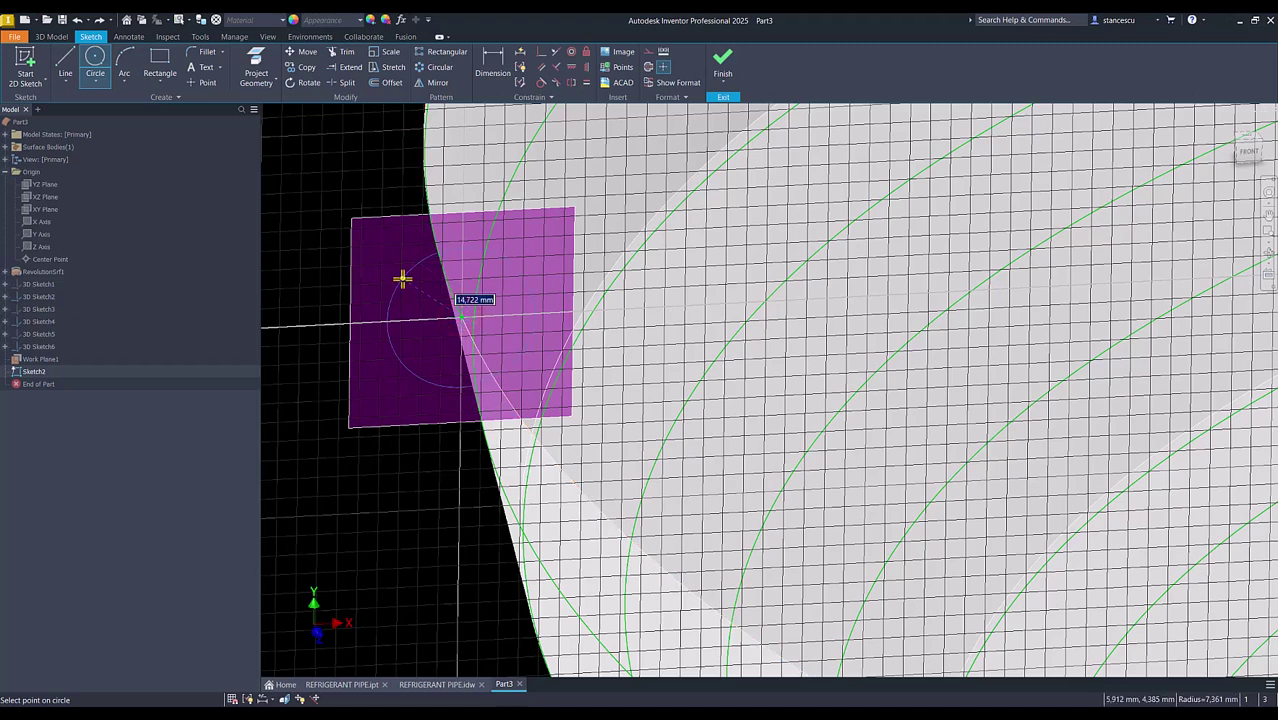
pyautogui.press('Return')
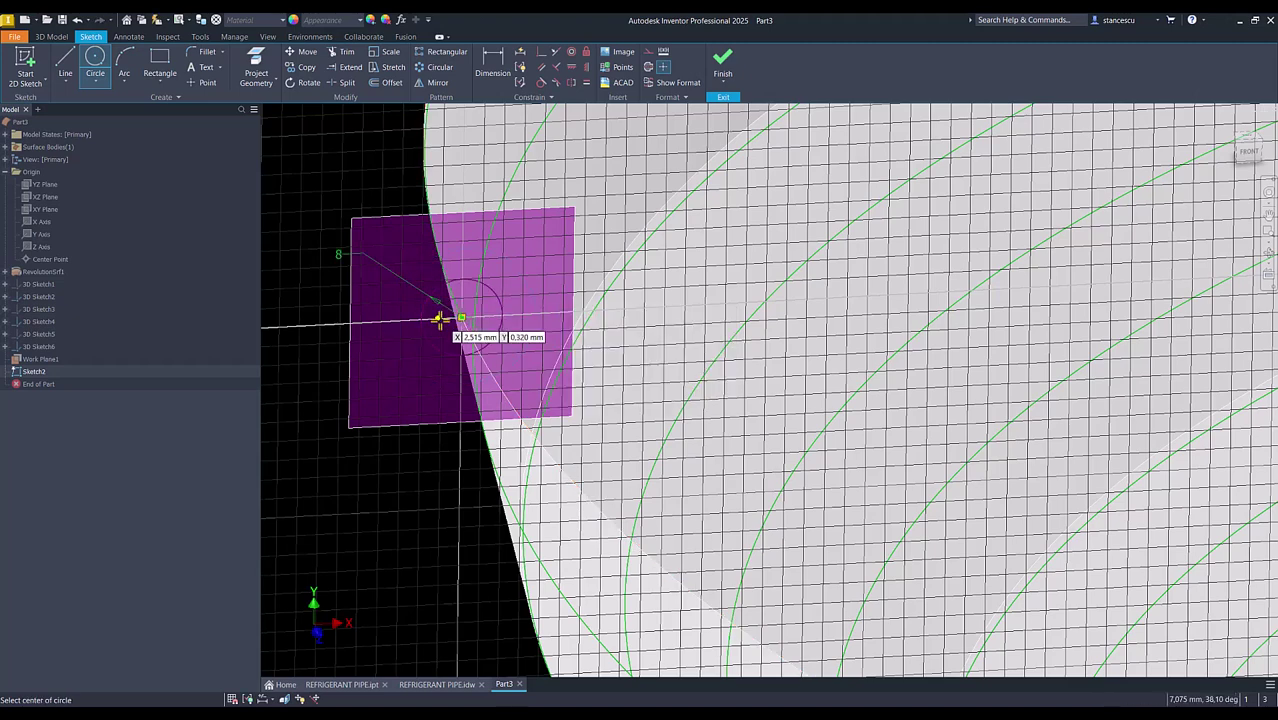
pyautogui.click(461, 318)
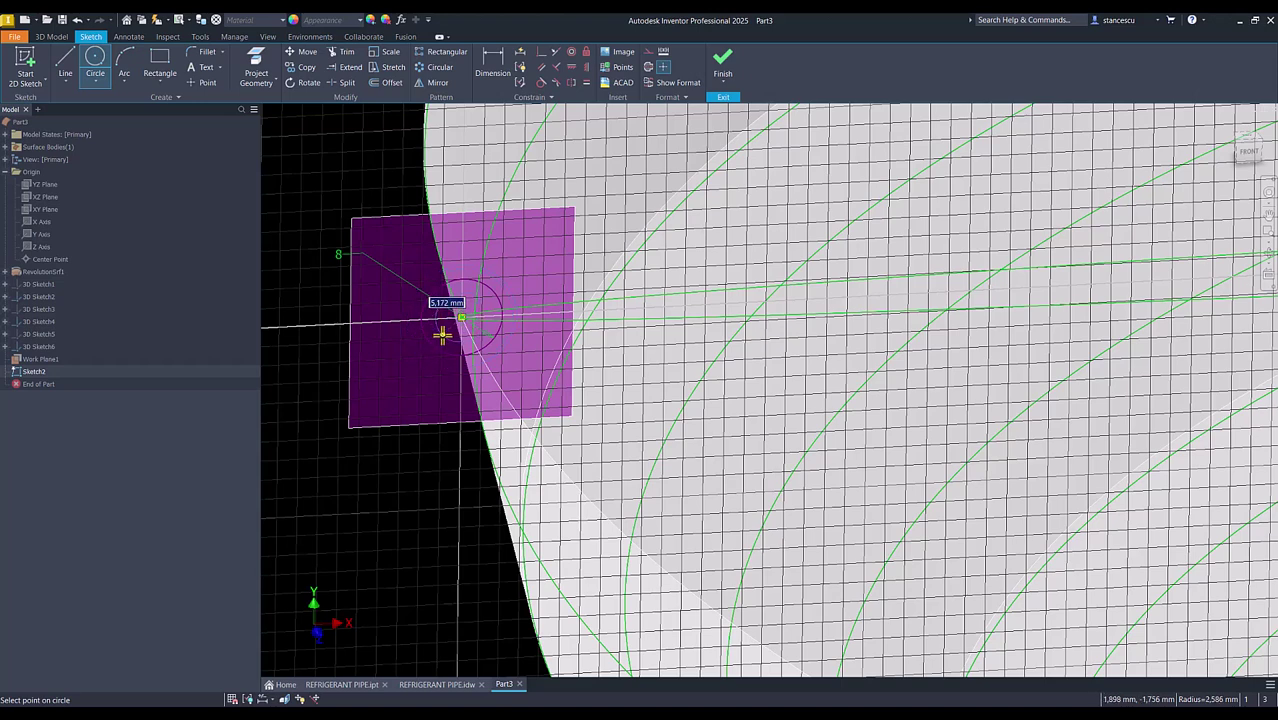
pyautogui.write('6')
pyautogui.press('Return')
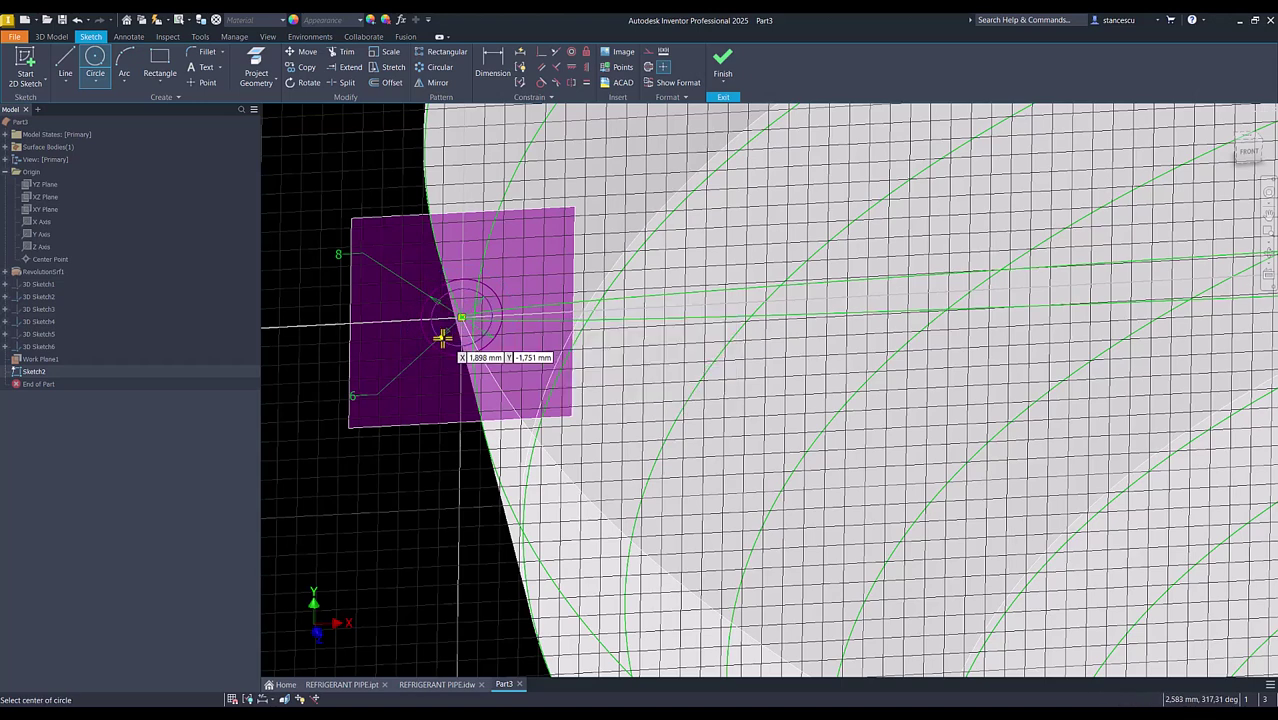
# Check the pipe diameters in detail A of REFRIGERANT PIPE.idw, return to Part3 and finish the profile sketch.
pyautogui.click(432, 685)
pyautogui.scroll(-5, 343, 360)
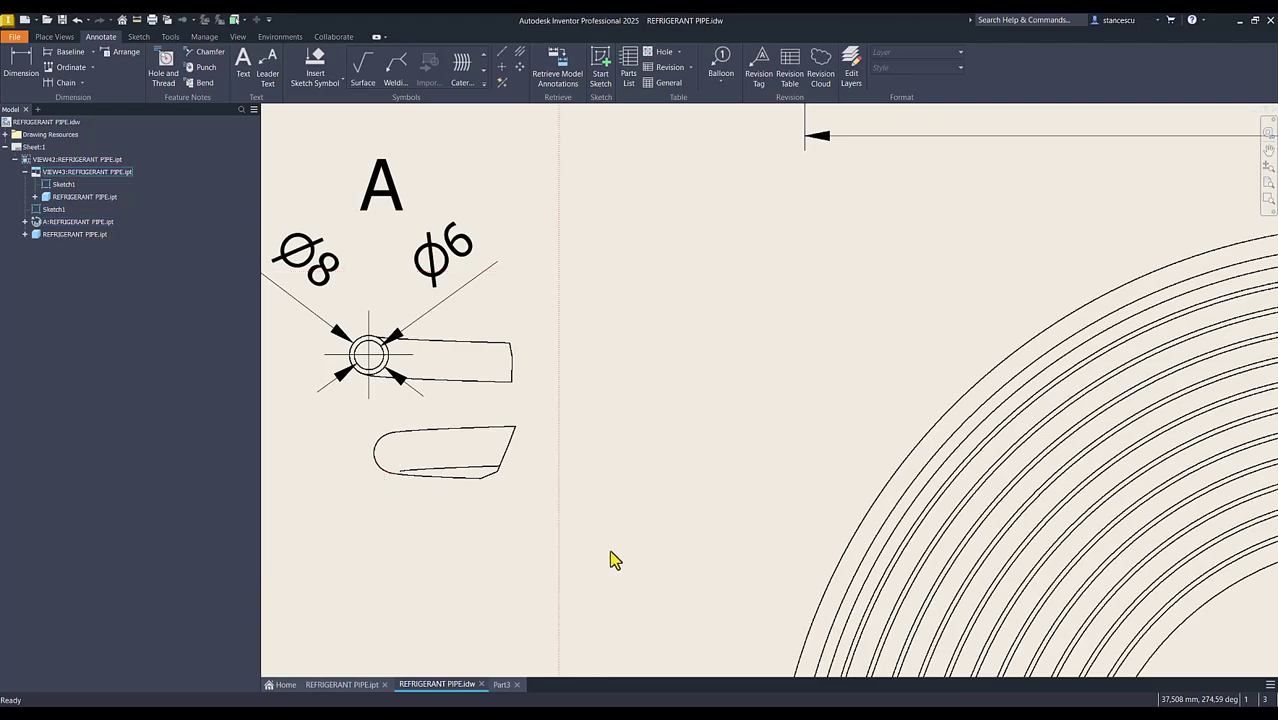
pyautogui.press('Home')
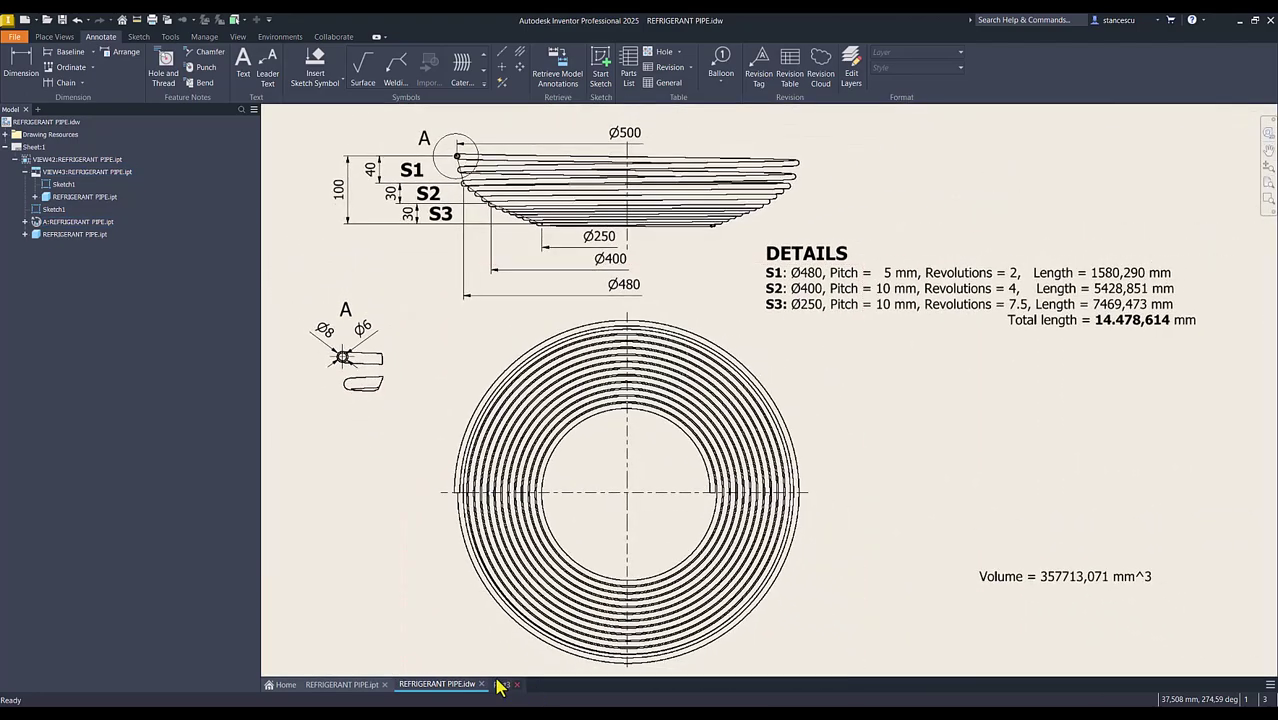
pyautogui.click(503, 685)
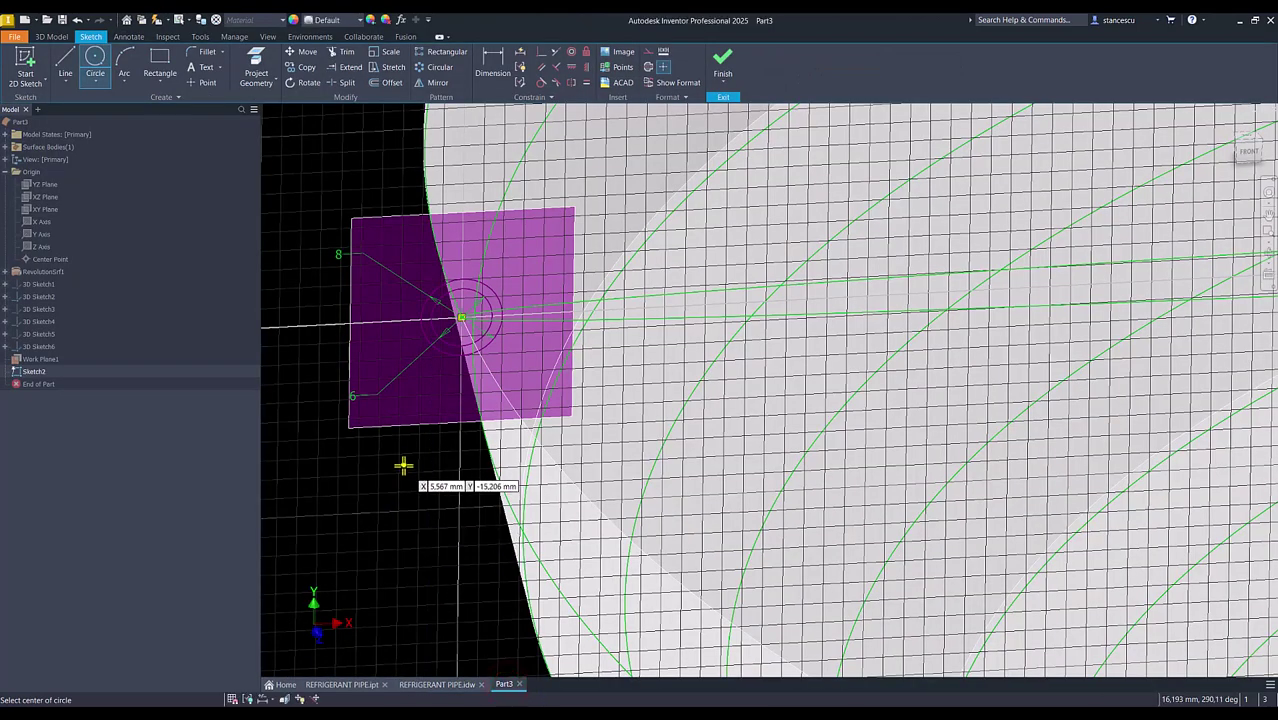
pyautogui.click(724, 62)
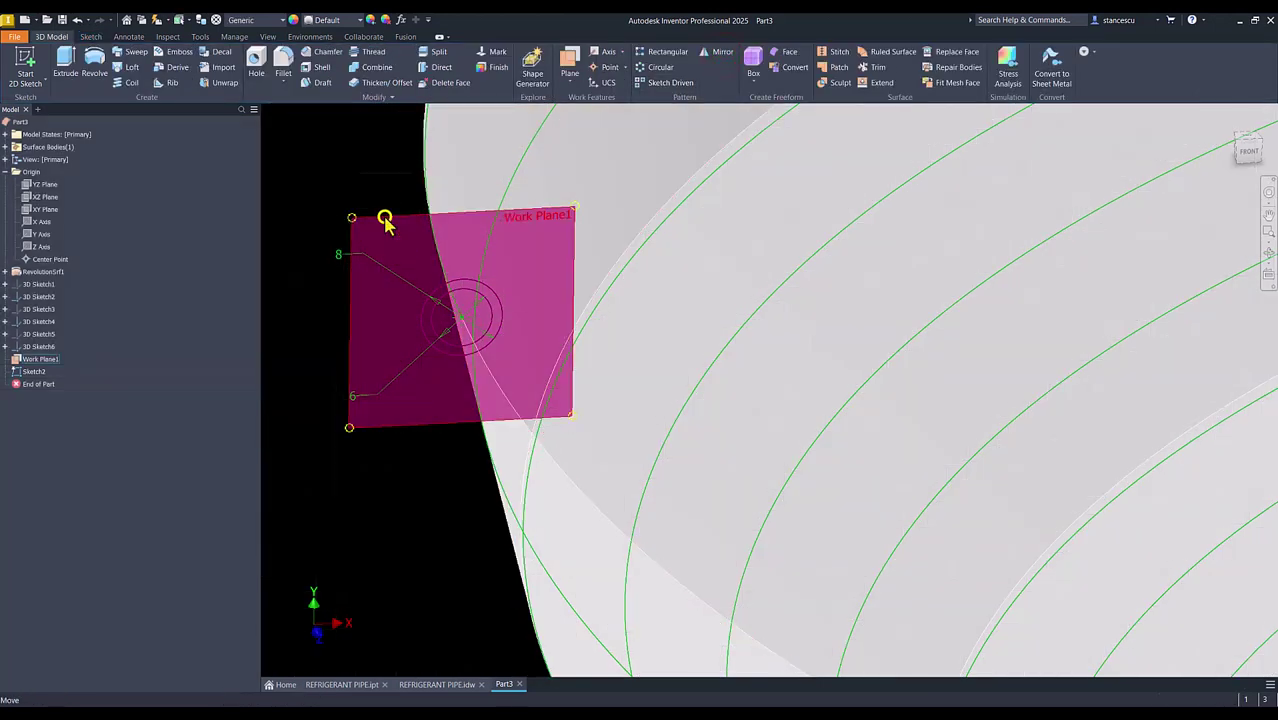
# Hide the work plane at the S1 curve's upper endpoint.
pyautogui.rightClick(385, 222)
pyautogui.click(424, 246)
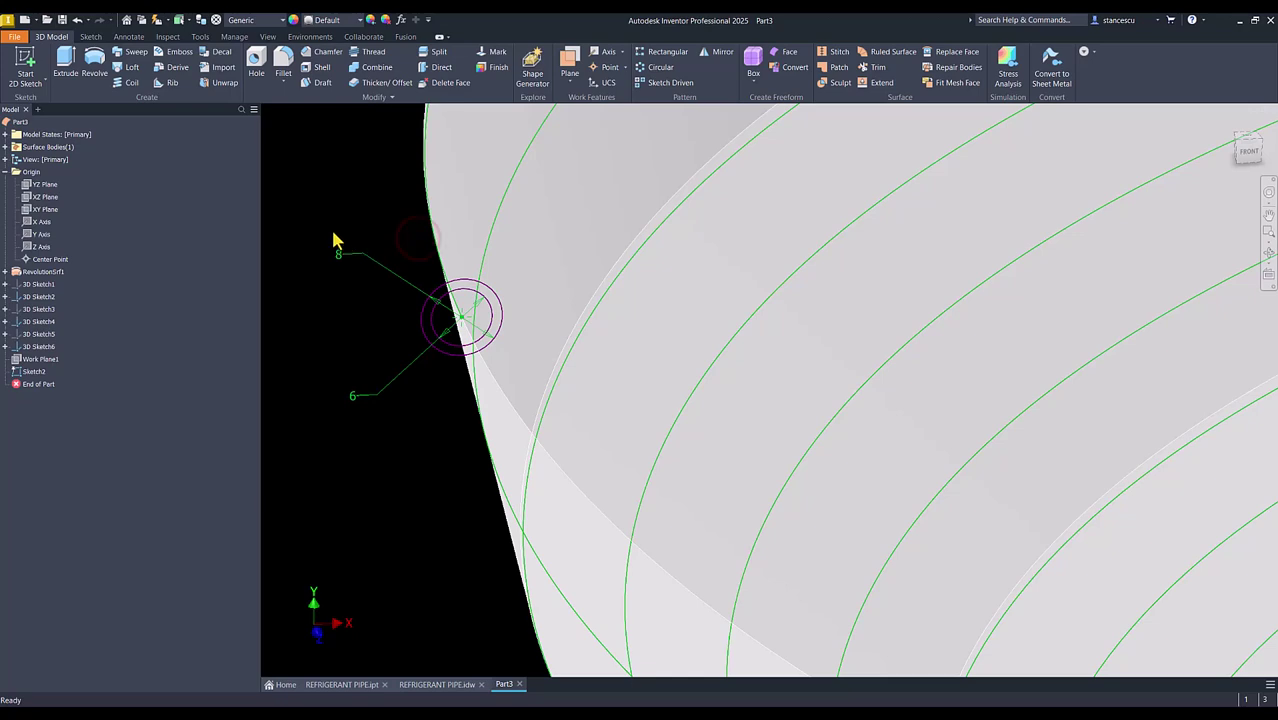
pyautogui.scroll(-5, 328, 200)
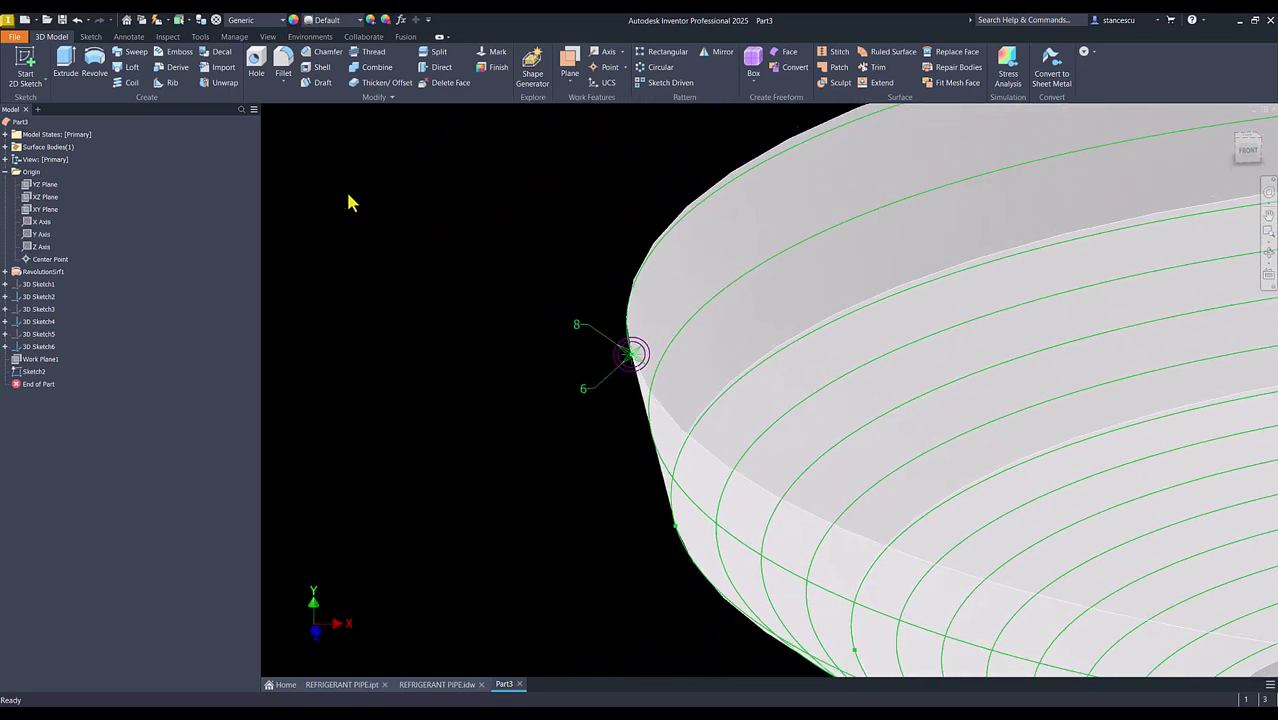
# Sweep the ring between the 8 mm and 6 mm circles along the connected projected spiral curves as a new solid.
pyautogui.click(133, 52)
pyautogui.scroll(6, 414, 428)
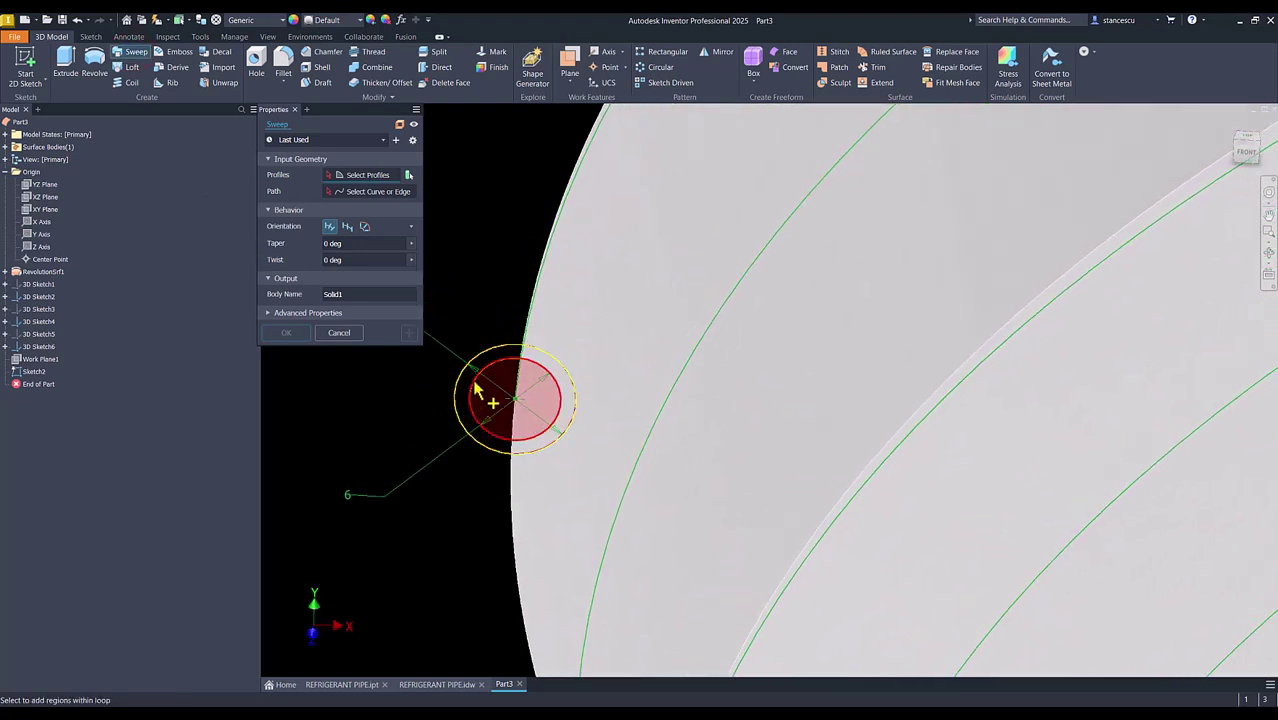
pyautogui.click(465, 392)
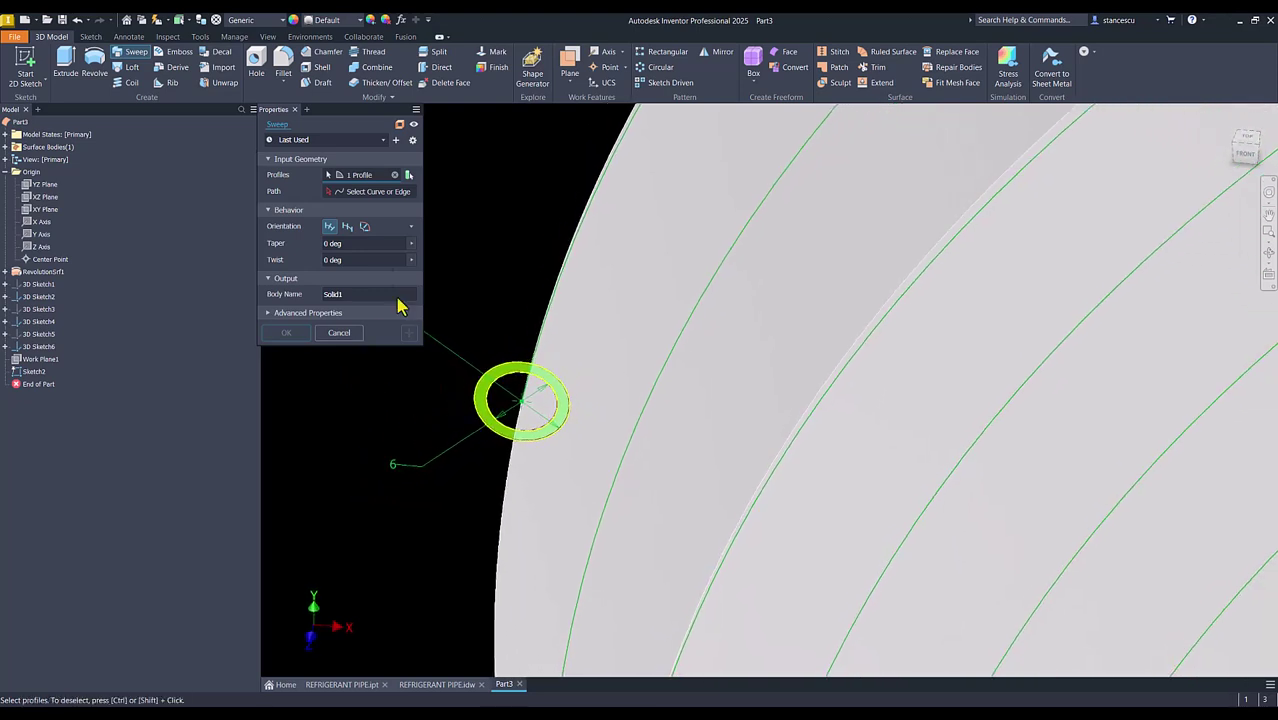
pyautogui.click(387, 192)
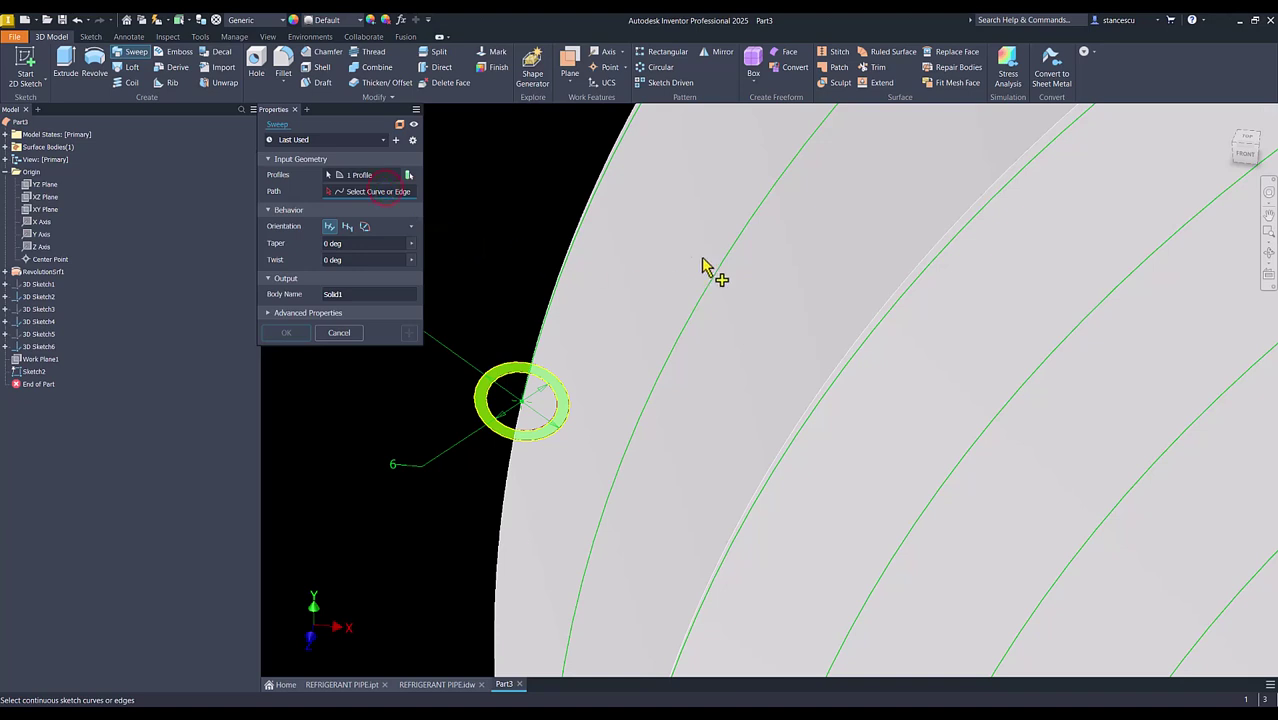
pyautogui.click(577, 243)
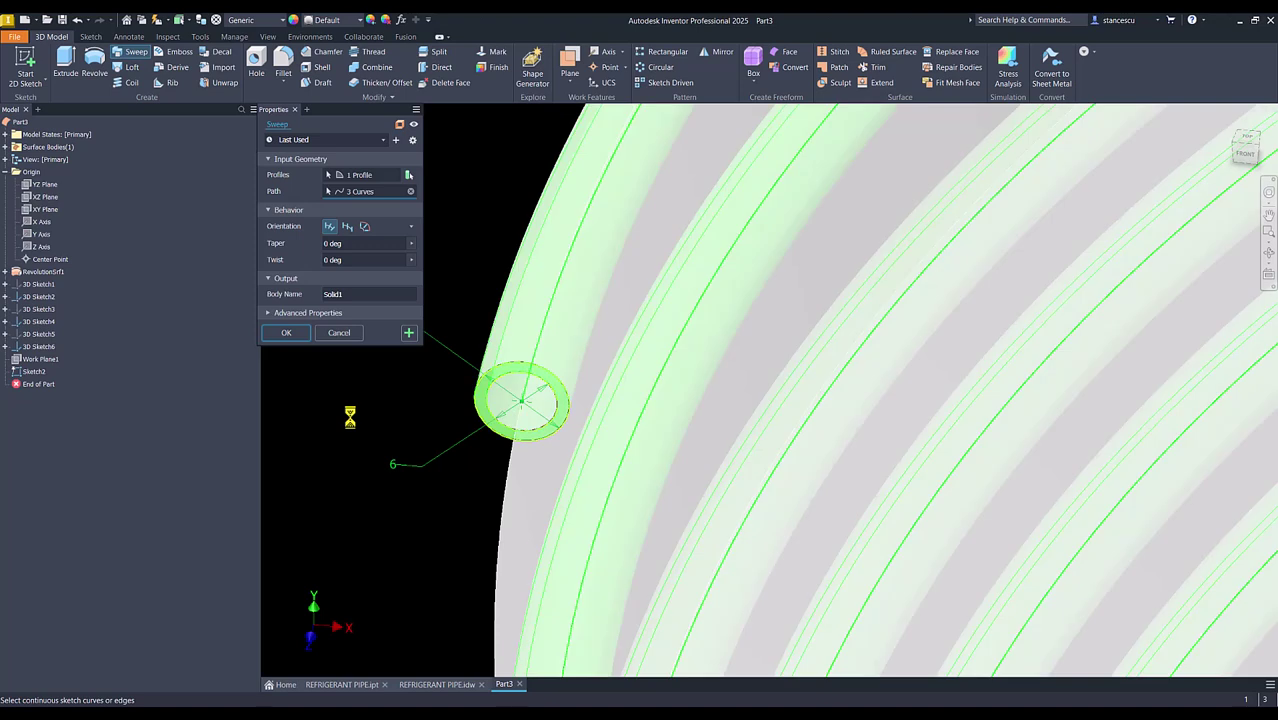
pyautogui.click(303, 334)
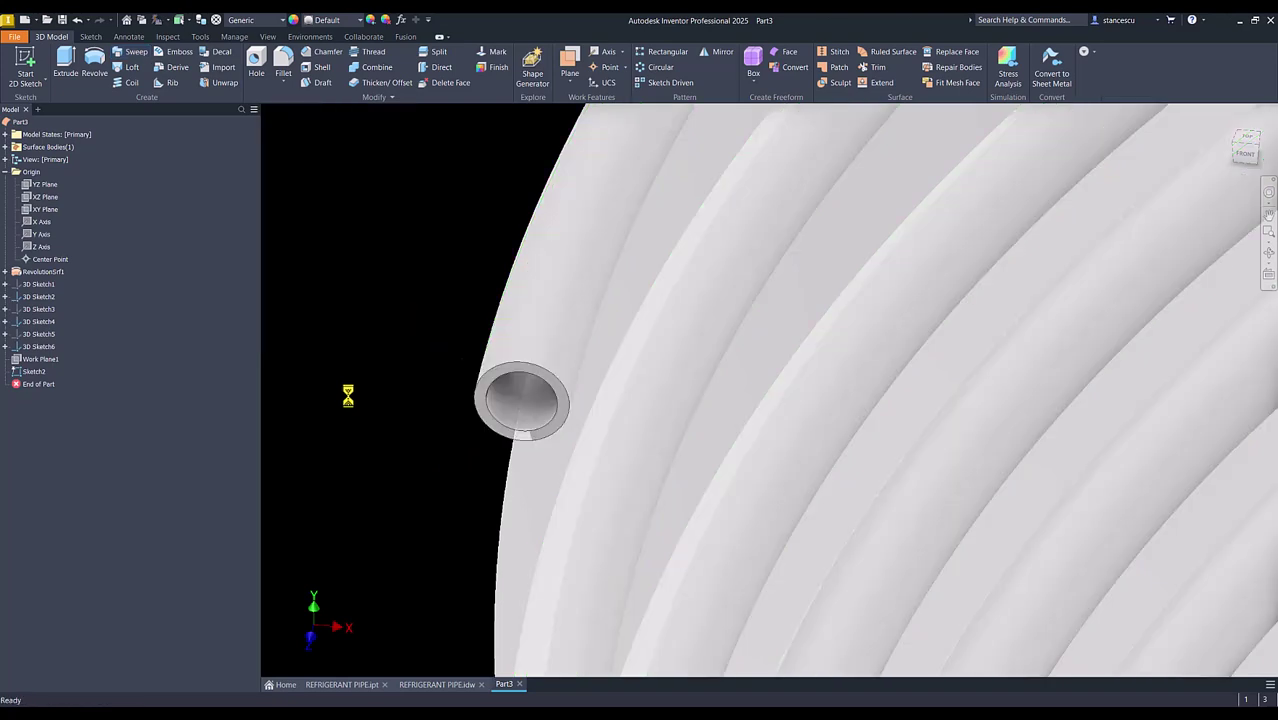
# Hide the revolved cone surface so only the swept pipe coil is displayed in the home view.
pyautogui.click(346, 394)
pyautogui.press('F6')
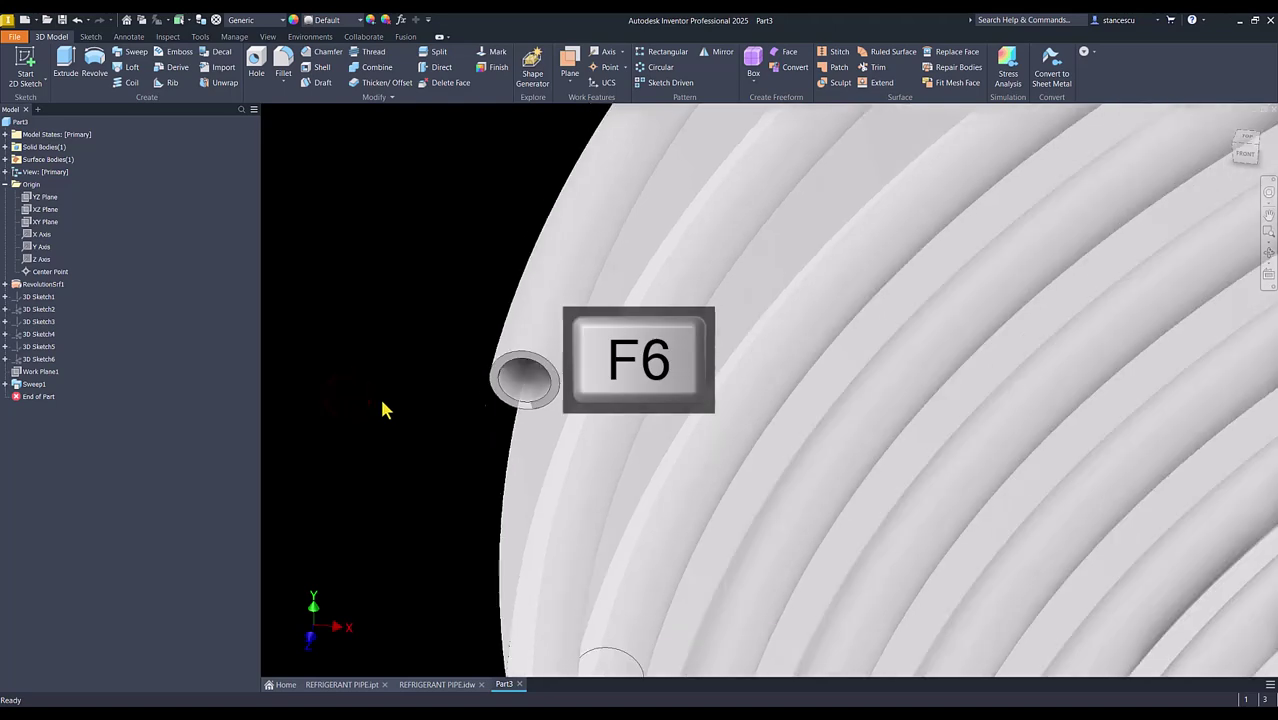
pyautogui.click(413, 285)
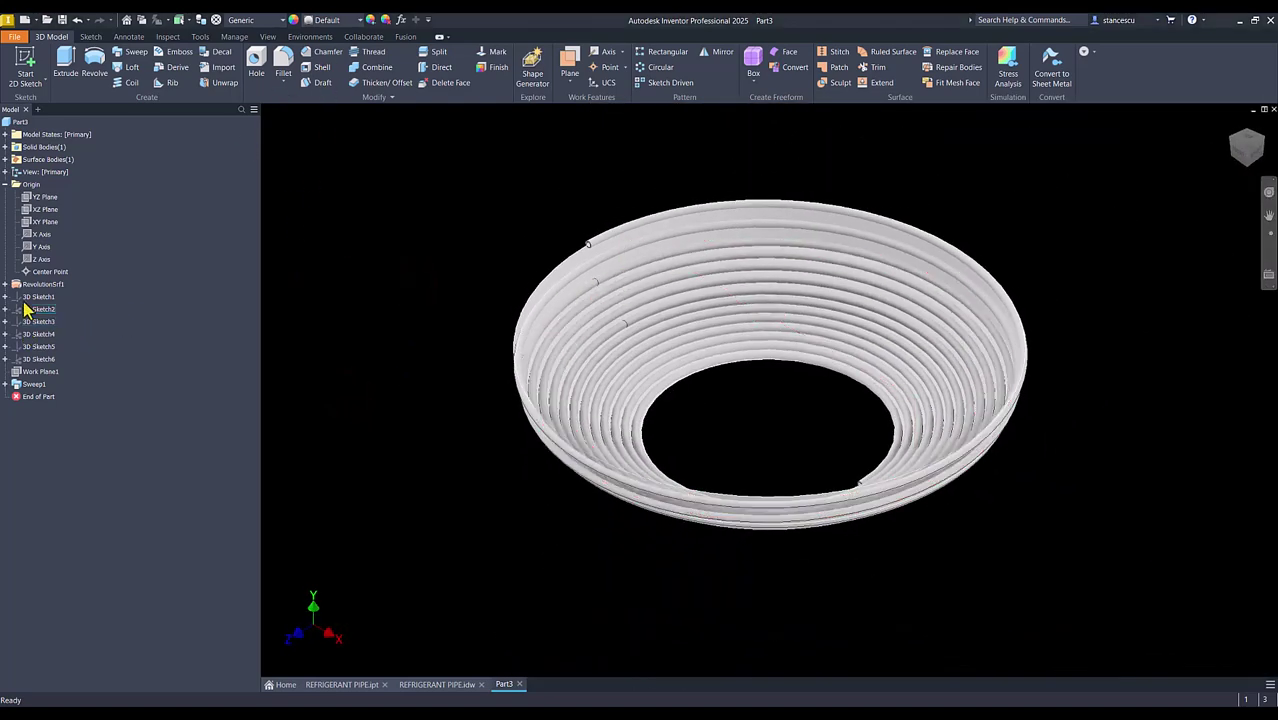
pyautogui.rightClick(30, 286)
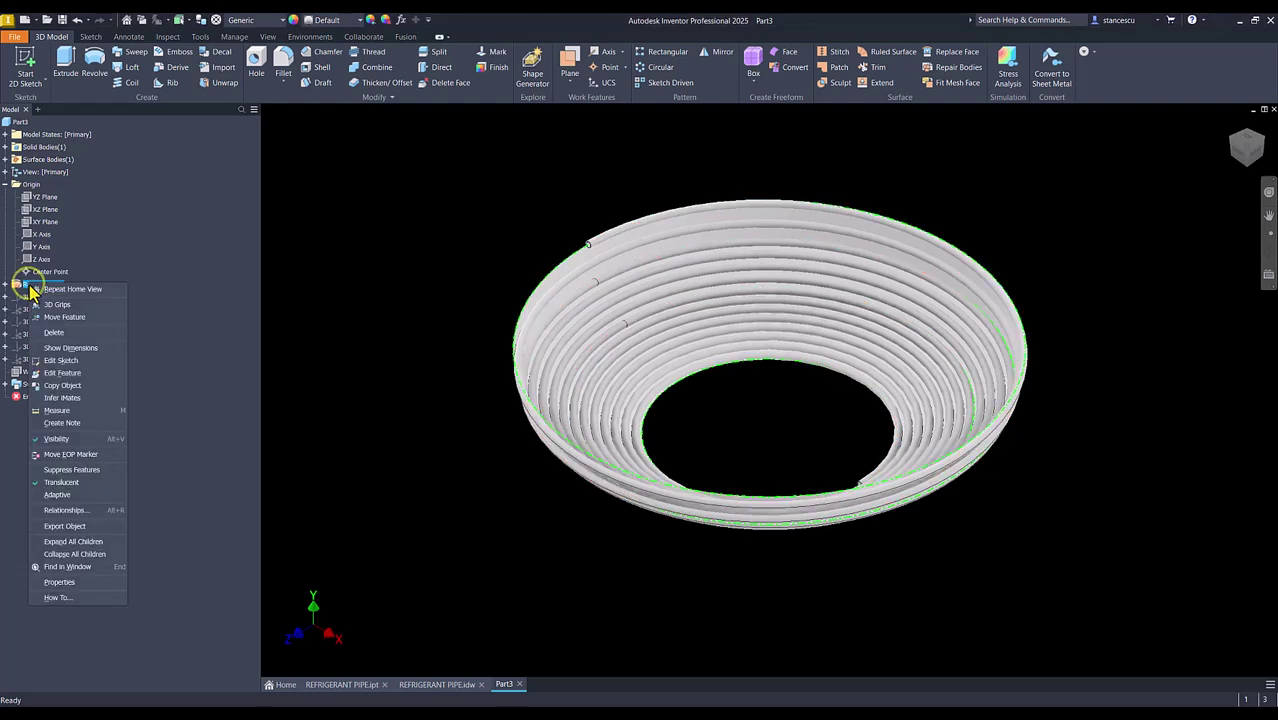
pyautogui.click(57, 439)
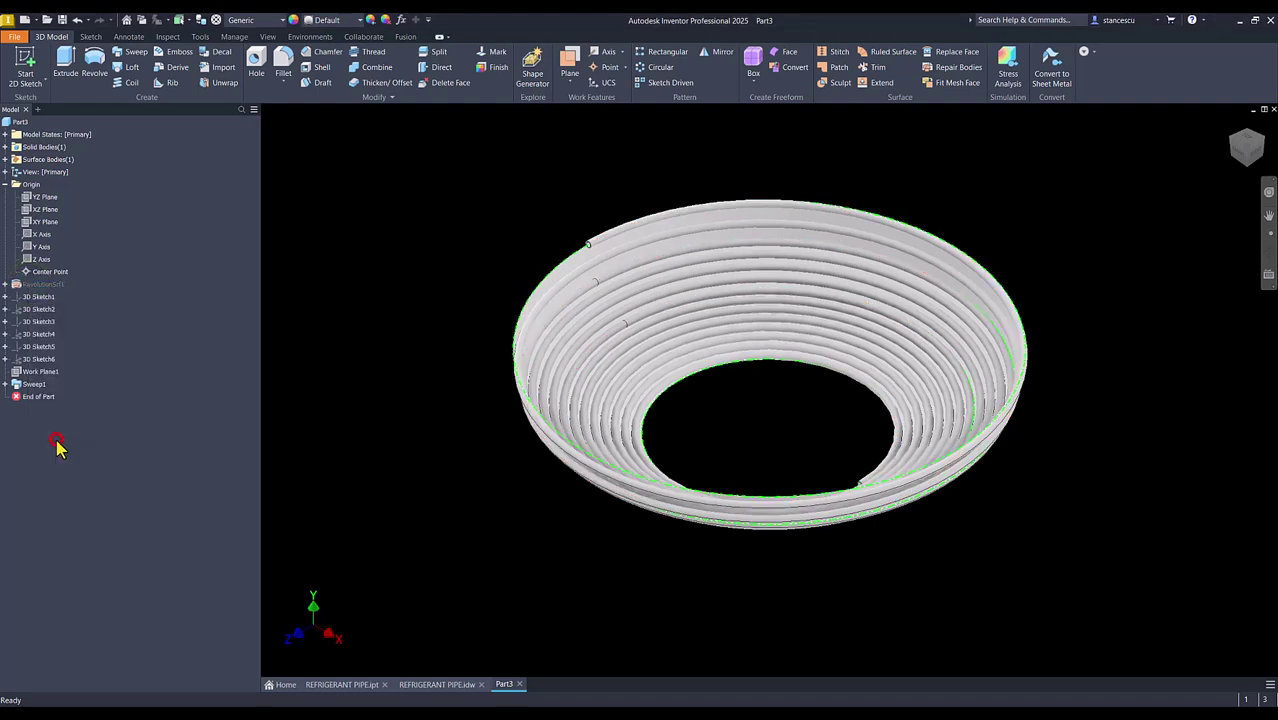
pyautogui.click(405, 529)
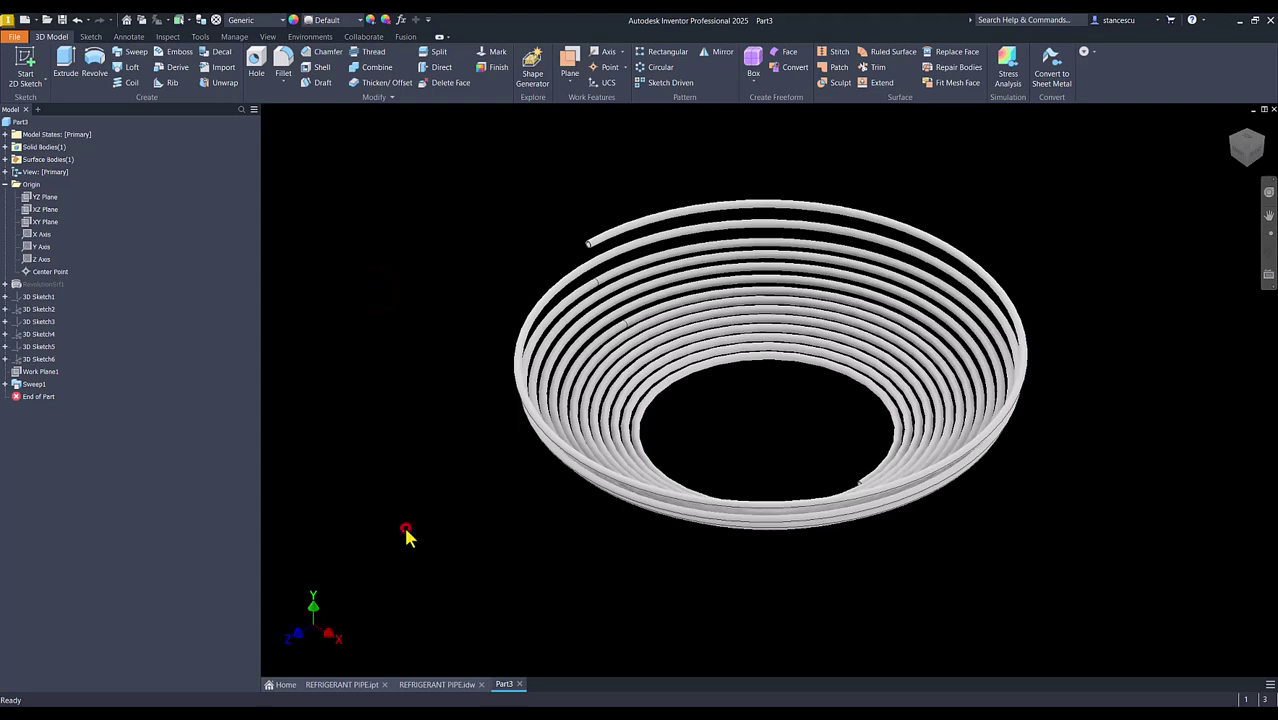
# Set the in-canvas color scheme to Presentation in the application options.
pyautogui.press('alt')
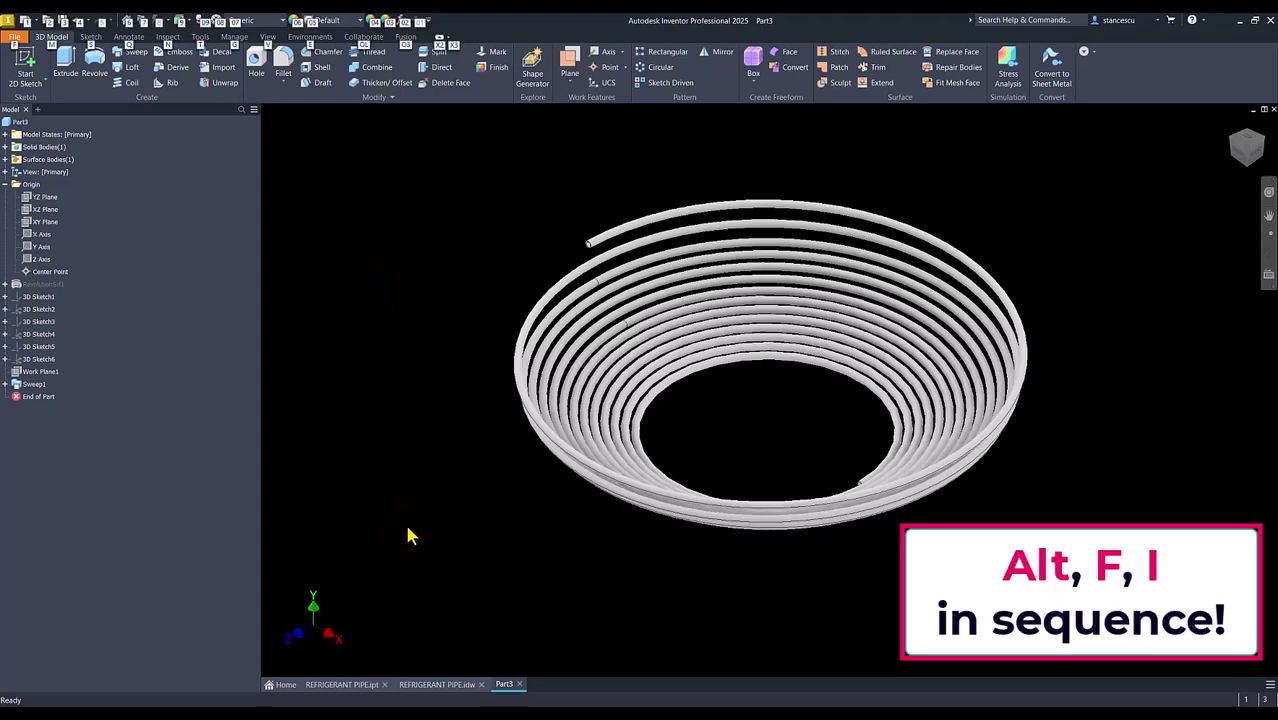
pyautogui.press('f')
pyautogui.press('i')
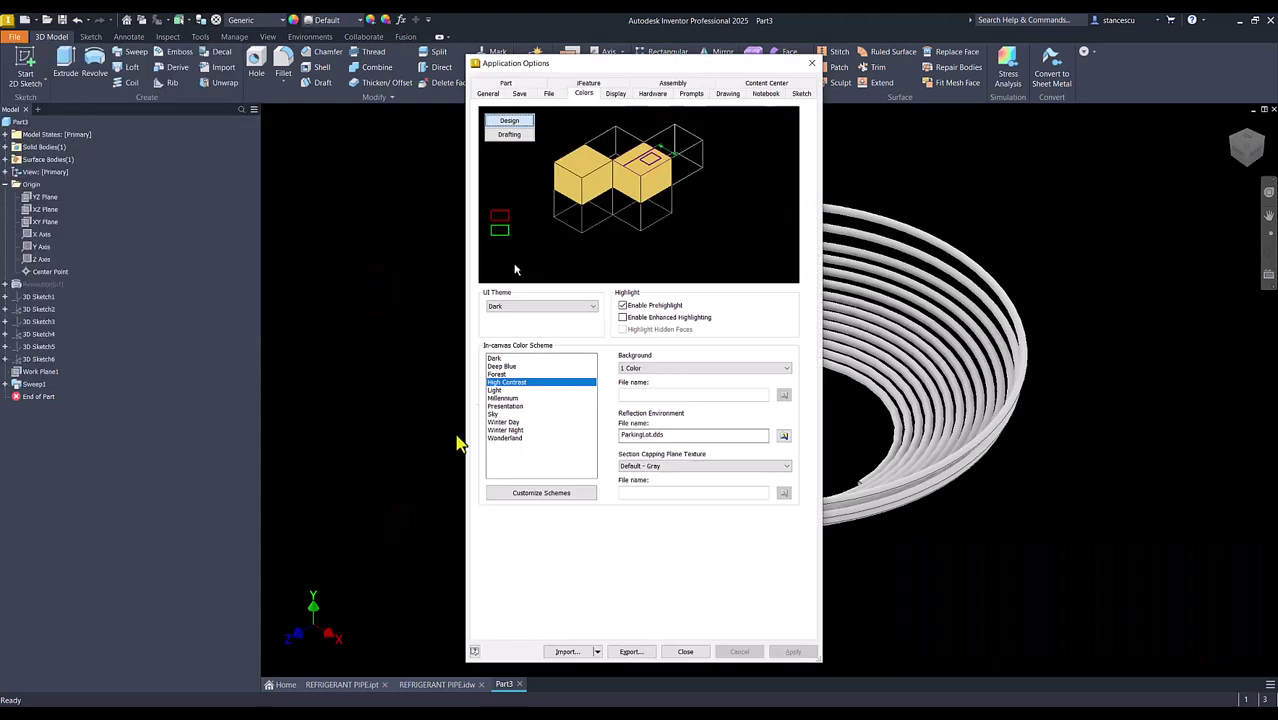
pyautogui.click(513, 406)
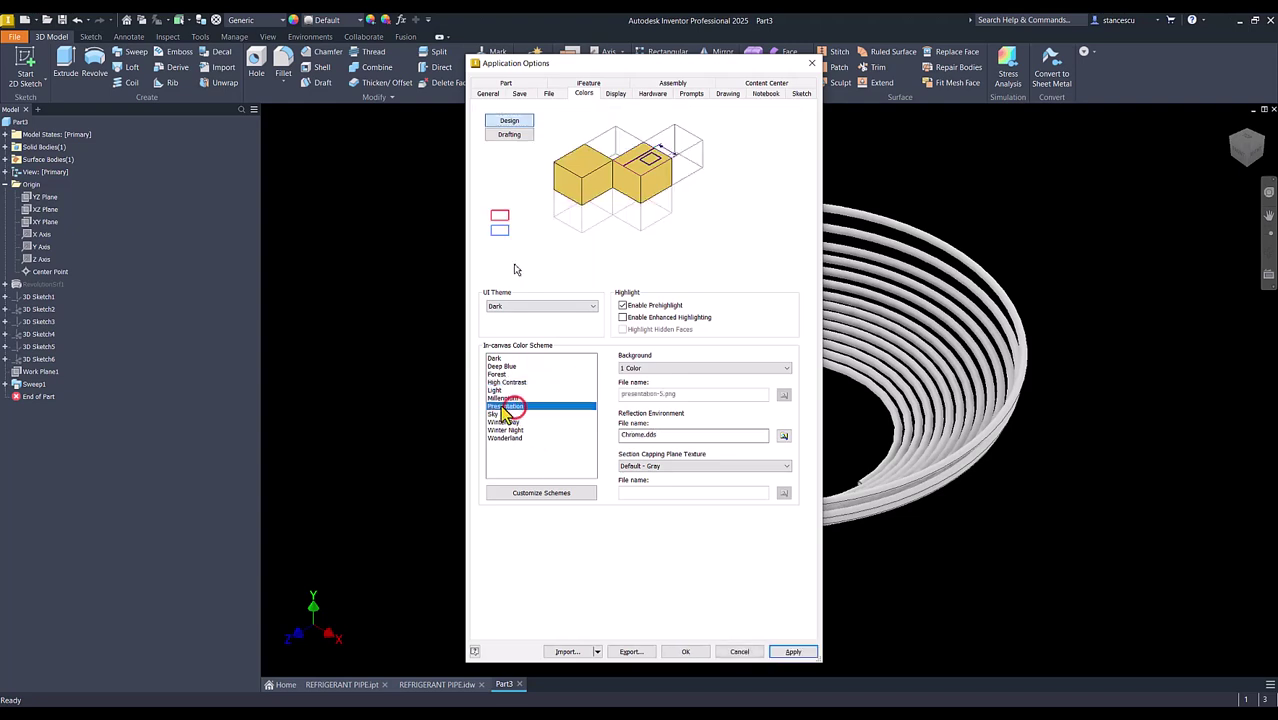
pyautogui.click(685, 652)
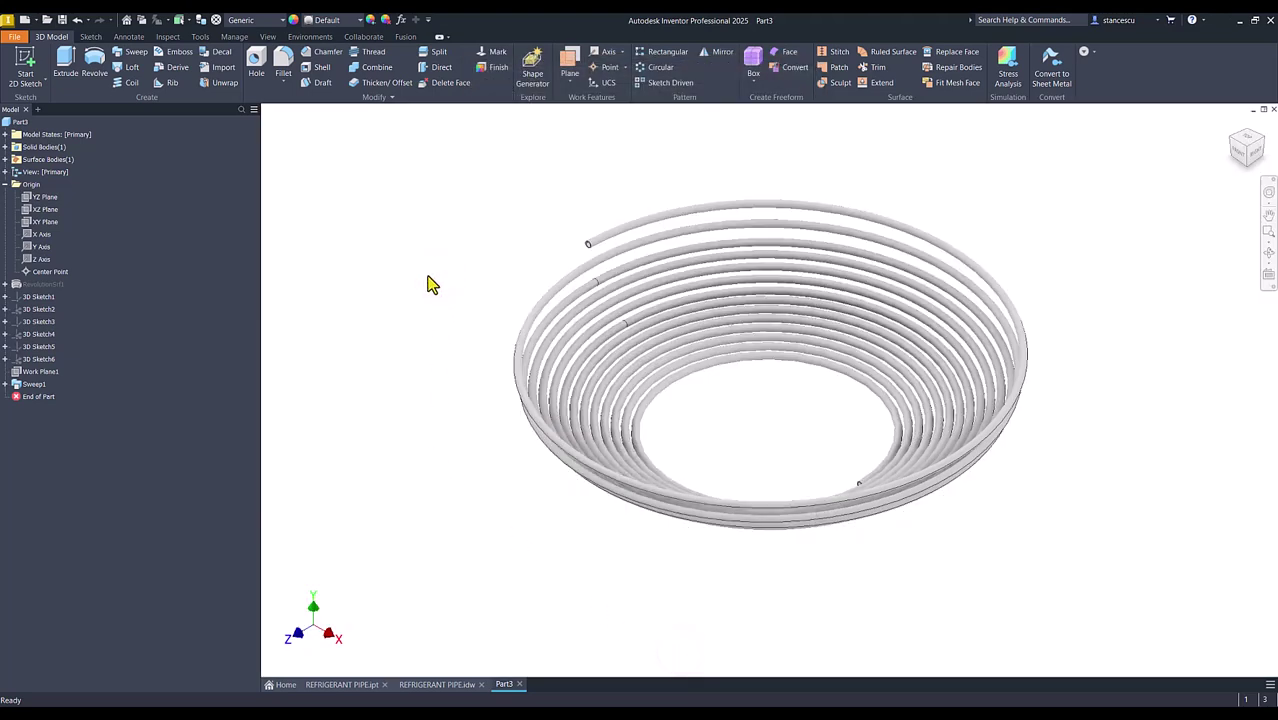
pyautogui.press('Num_Lock')
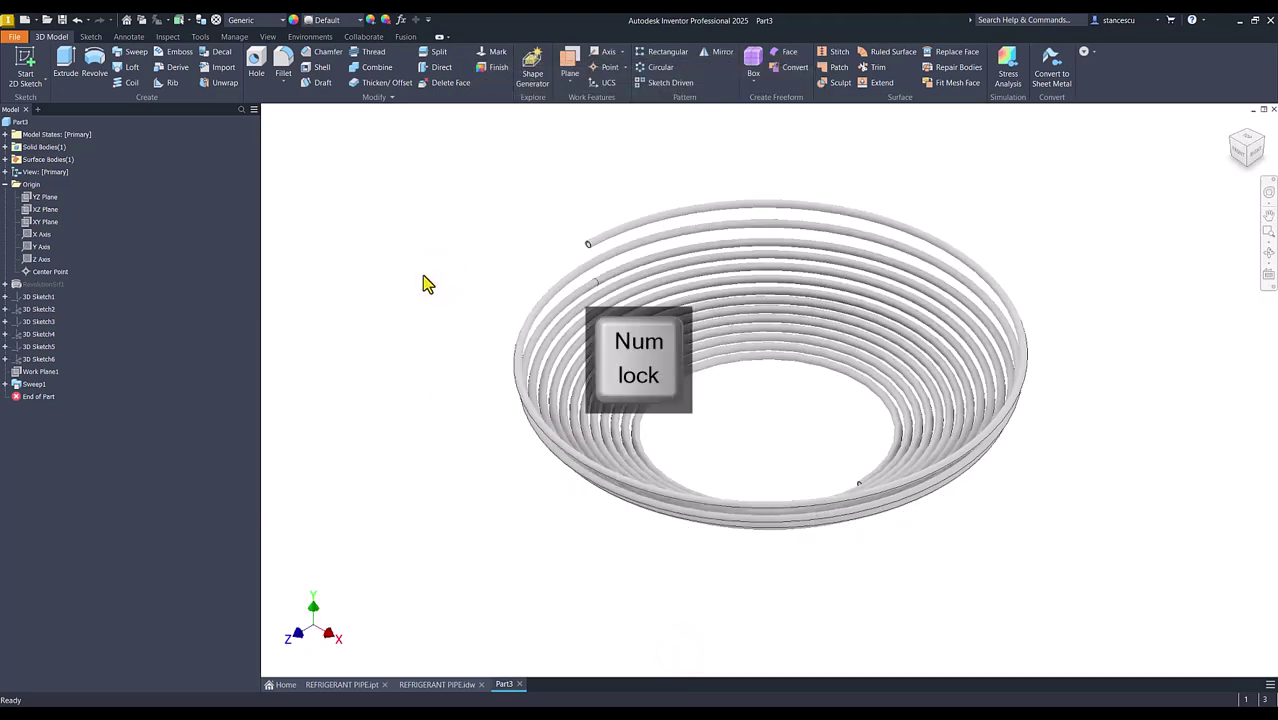
# Assign the Copper, Alloy material to the pipe coil.
pyautogui.click(282, 22)
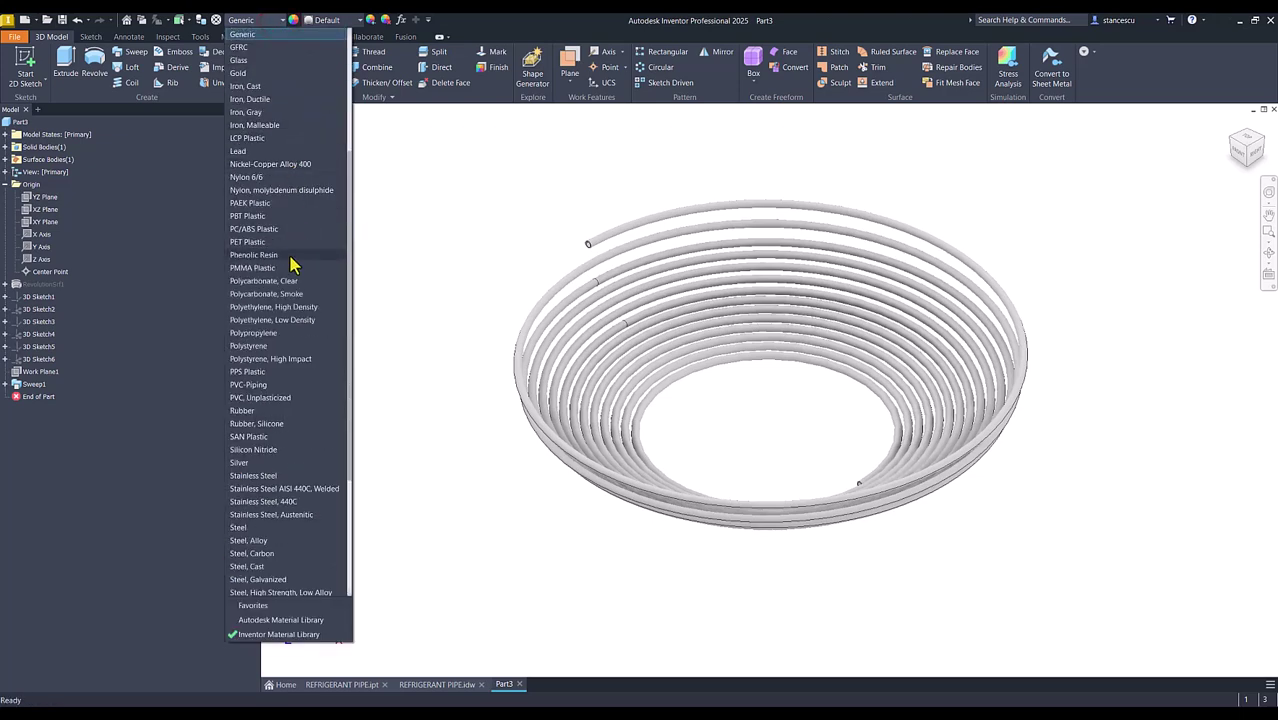
pyautogui.scroll(2, 293, 265)
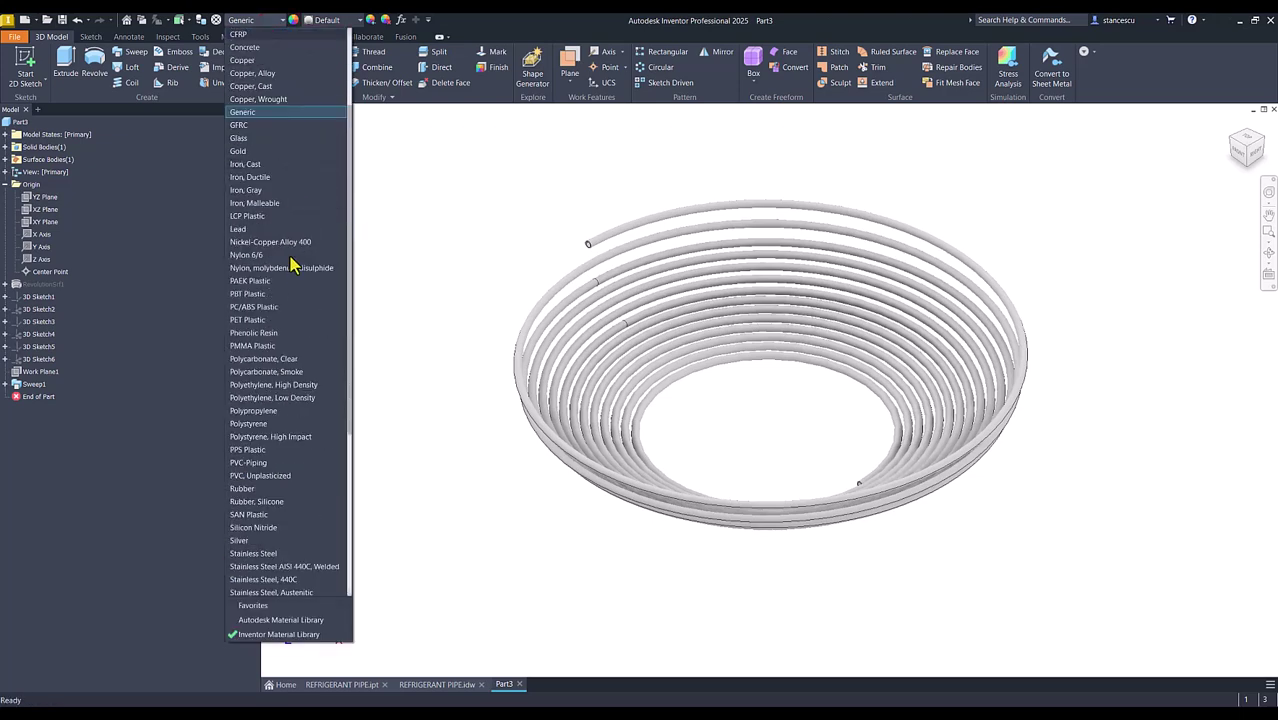
pyautogui.click(261, 74)
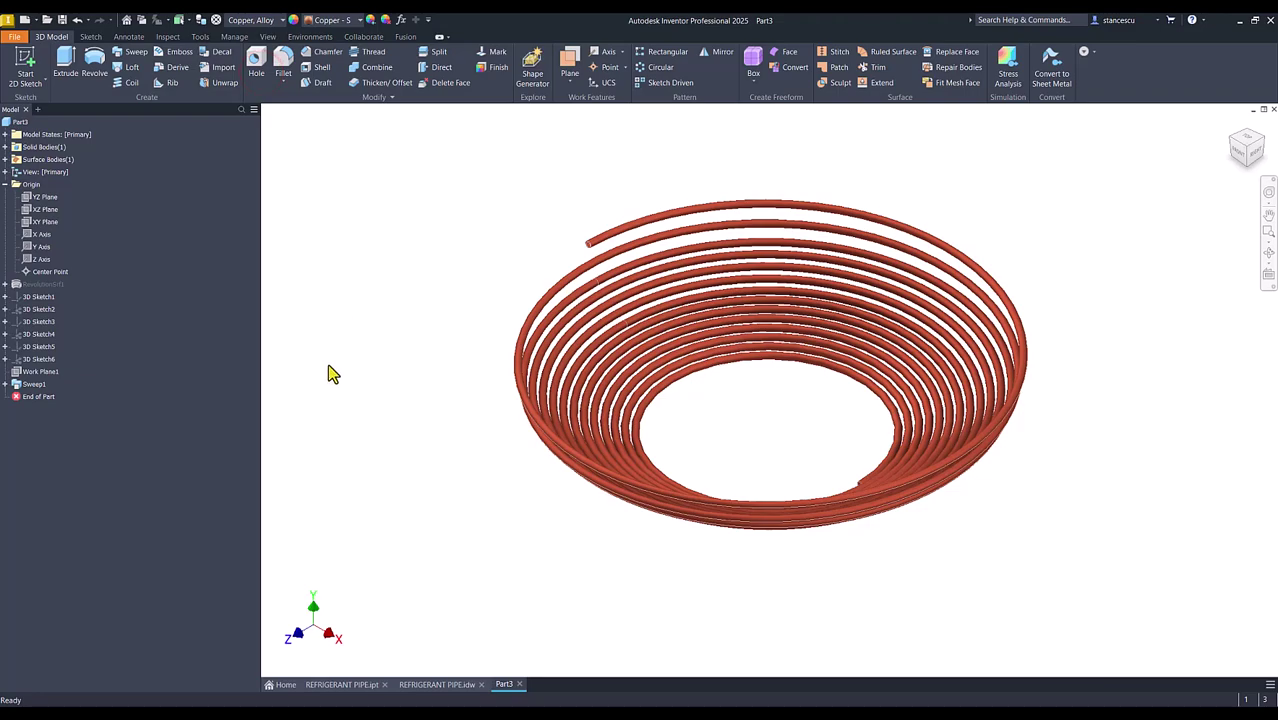
pyautogui.scroll(-8, 368, 371)
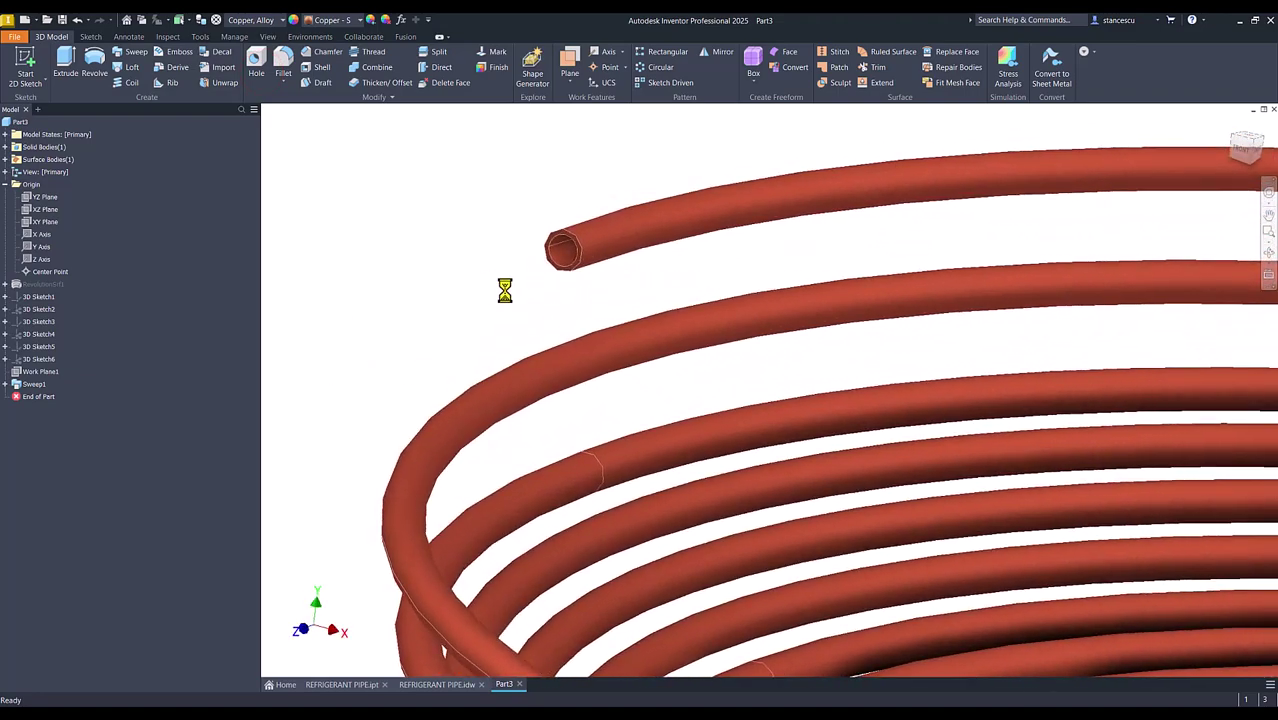
pyautogui.press('F6')
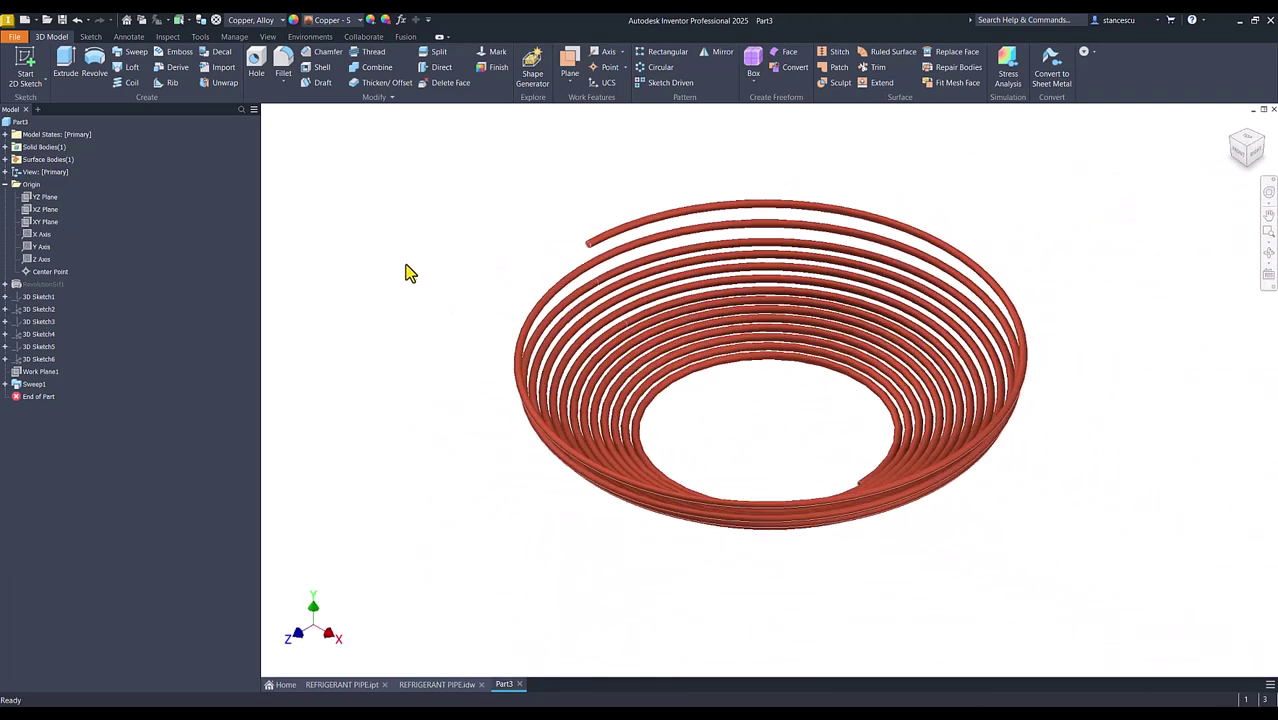
# Update the physical properties in Part3's iProperties and copy the volume value.
pyautogui.click(6, 185)
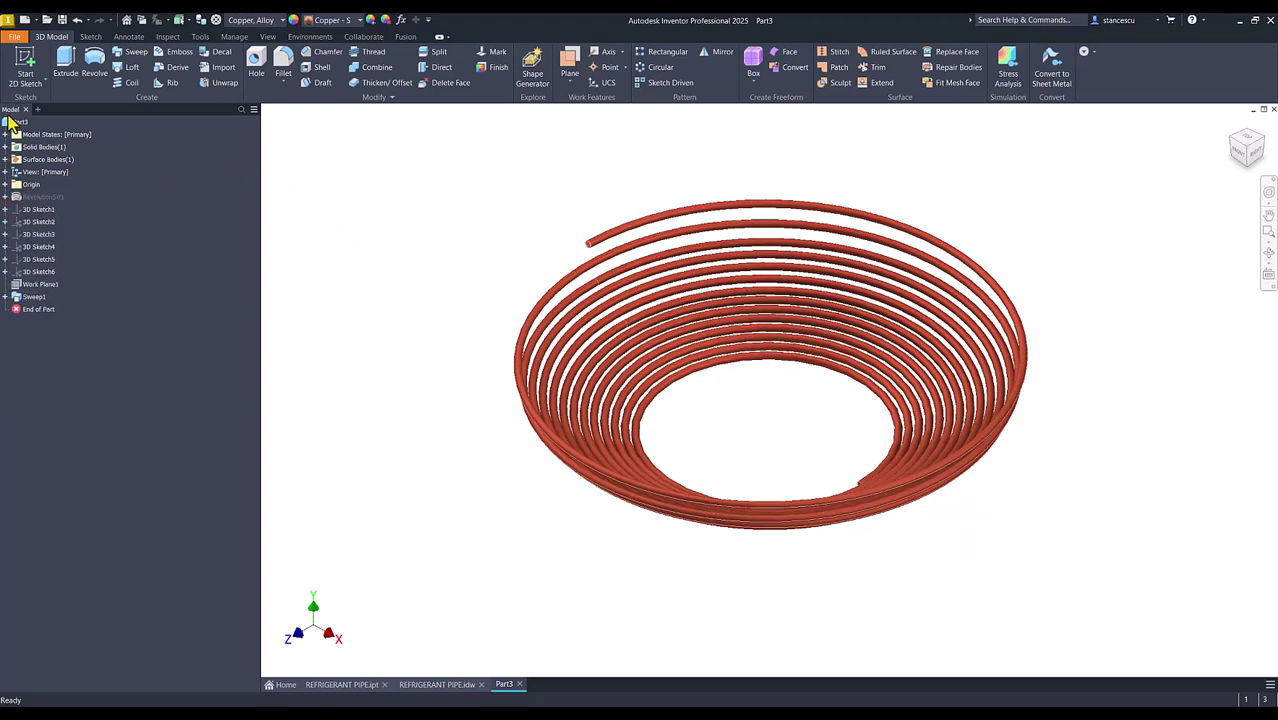
pyautogui.rightClick(14, 123)
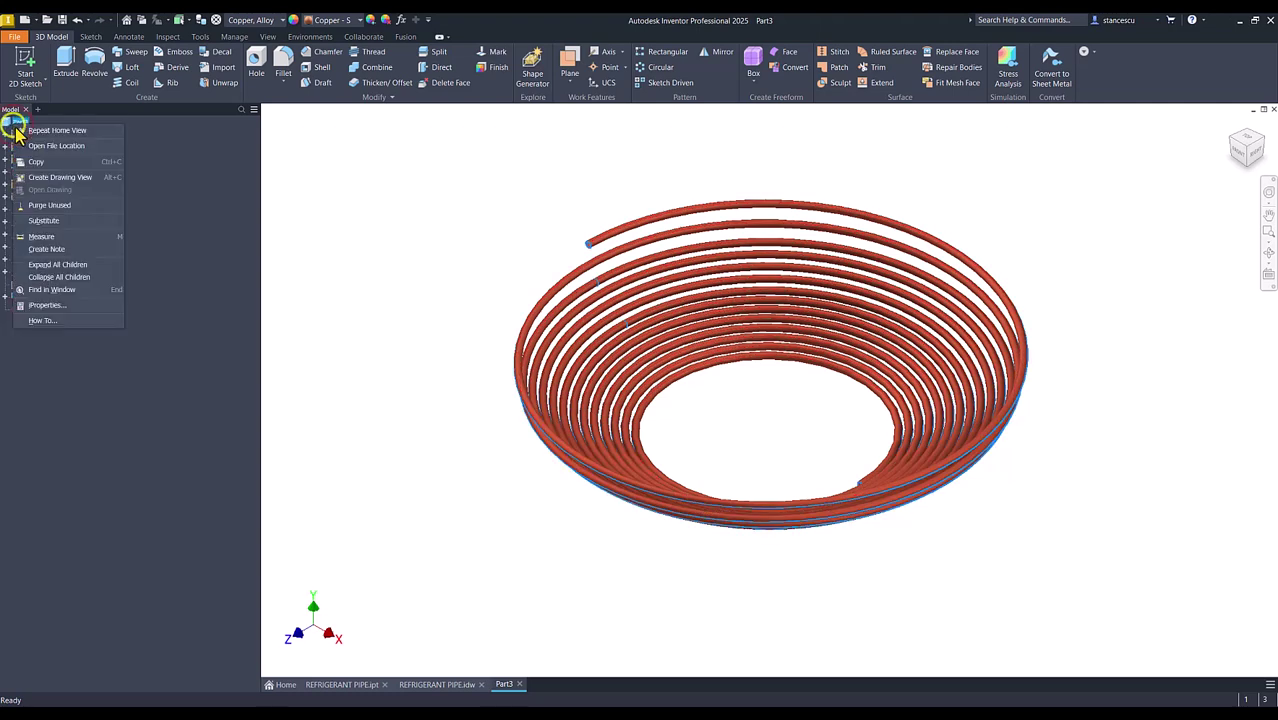
pyautogui.click(40, 306)
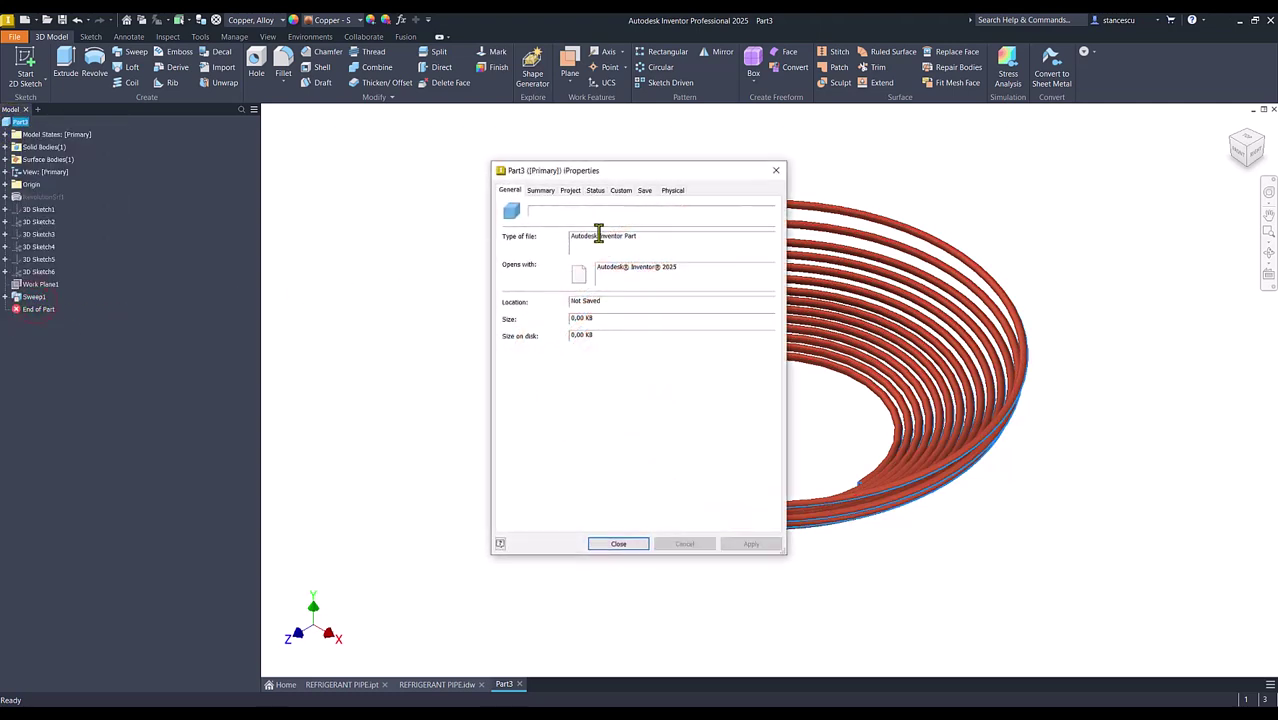
pyautogui.click(673, 191)
pyautogui.click(743, 219)
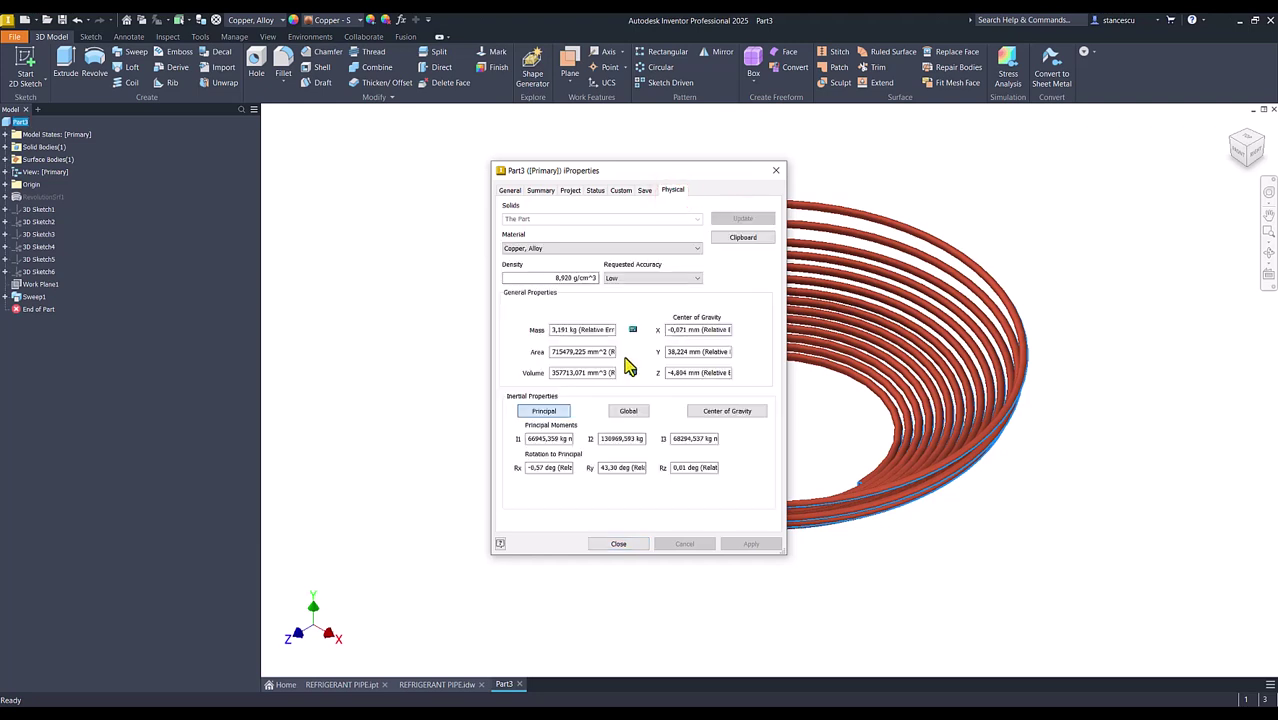
pyautogui.doubleClick(607, 373)
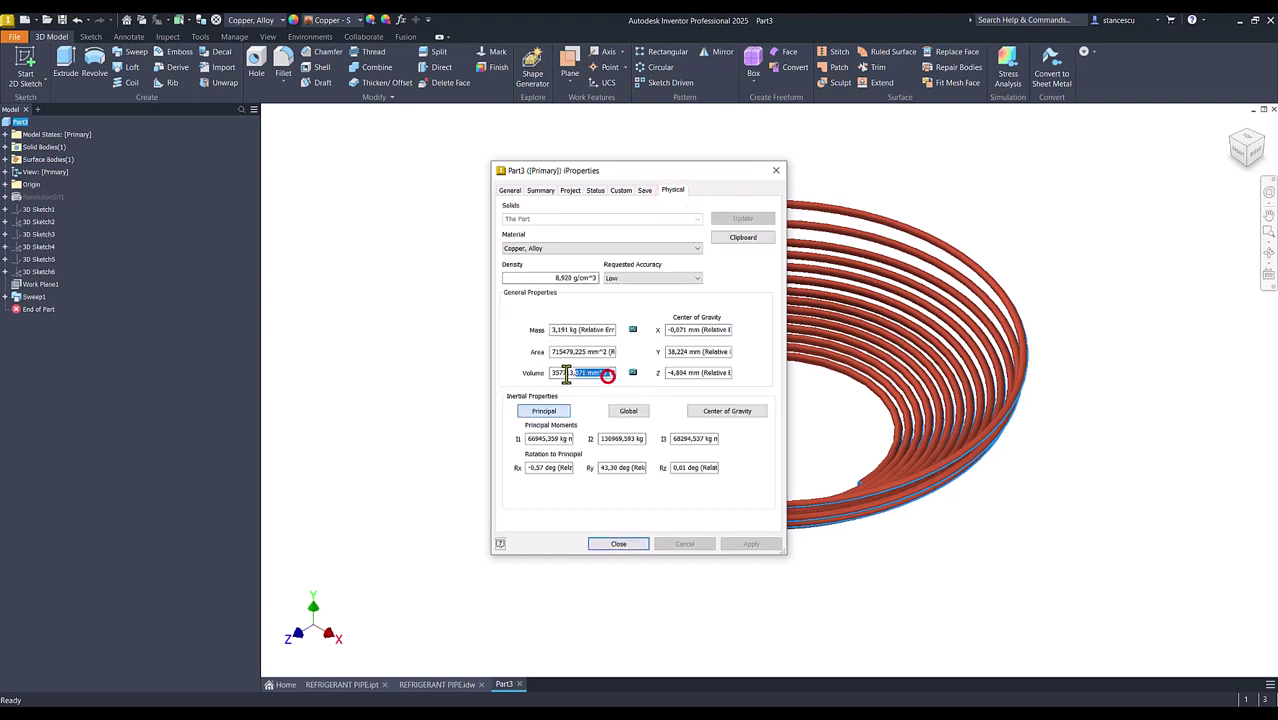
pyautogui.hotkey('ctrl', 'c')
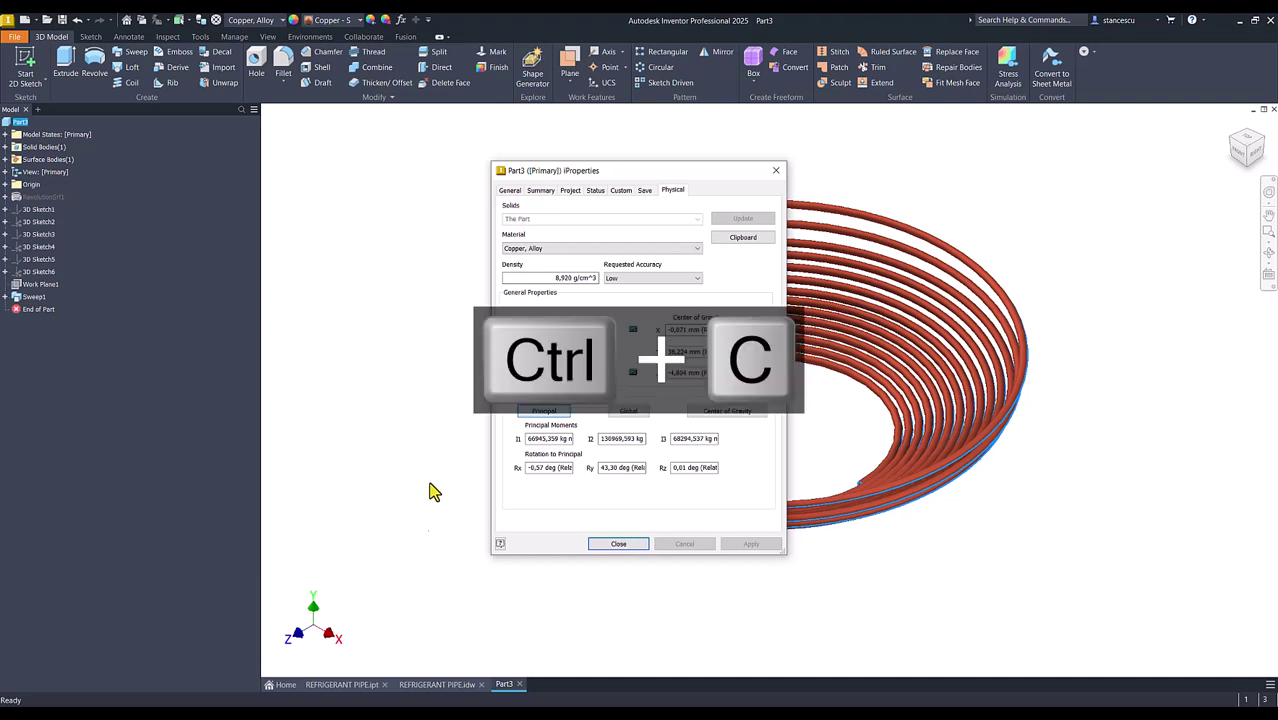
pyautogui.click(620, 542)
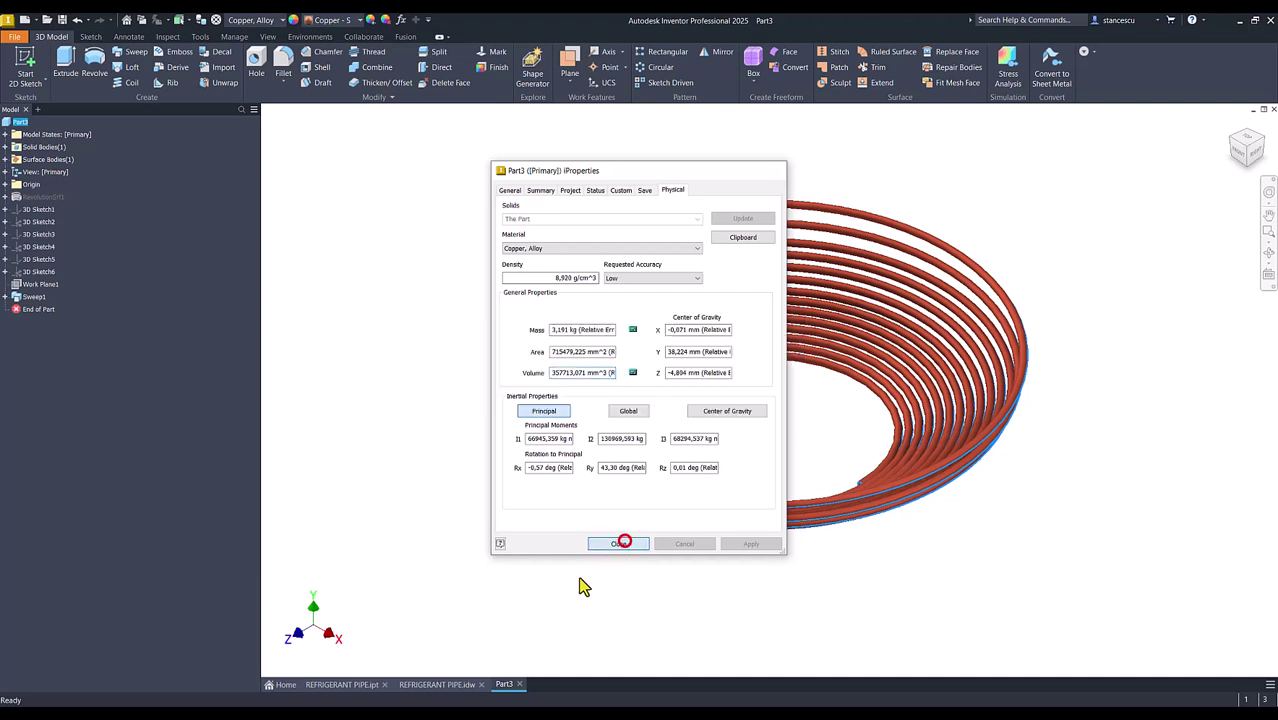
# Paste the copied volume below the volume note in REFRIGERANT PIPE.idw to compare the two, and discard the note edit.
pyautogui.click(440, 685)
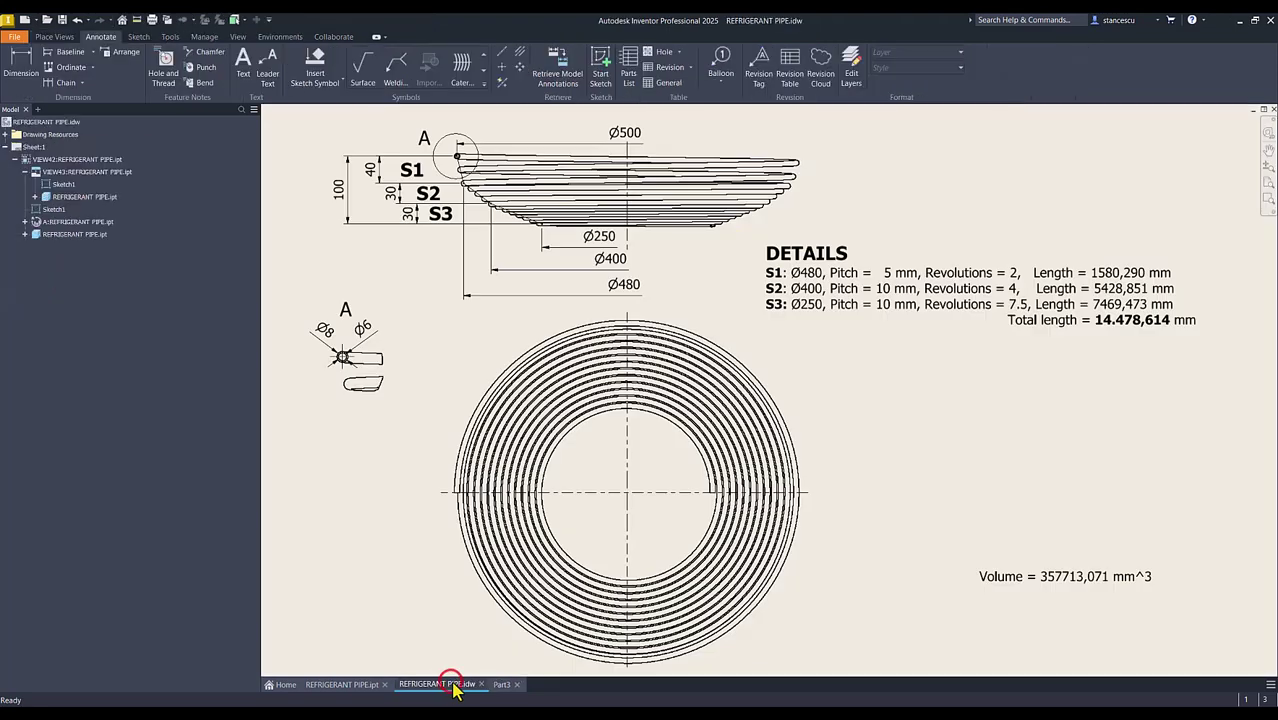
pyautogui.click(976, 575)
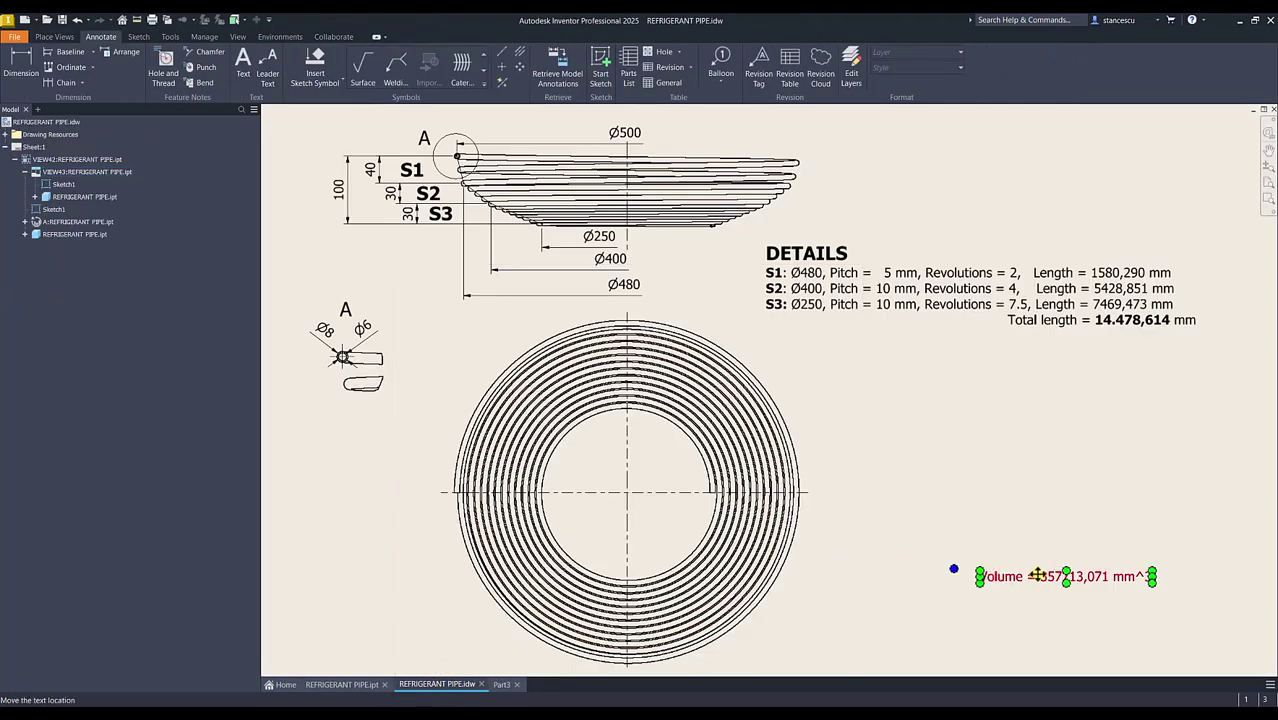
pyautogui.doubleClick(1050, 577)
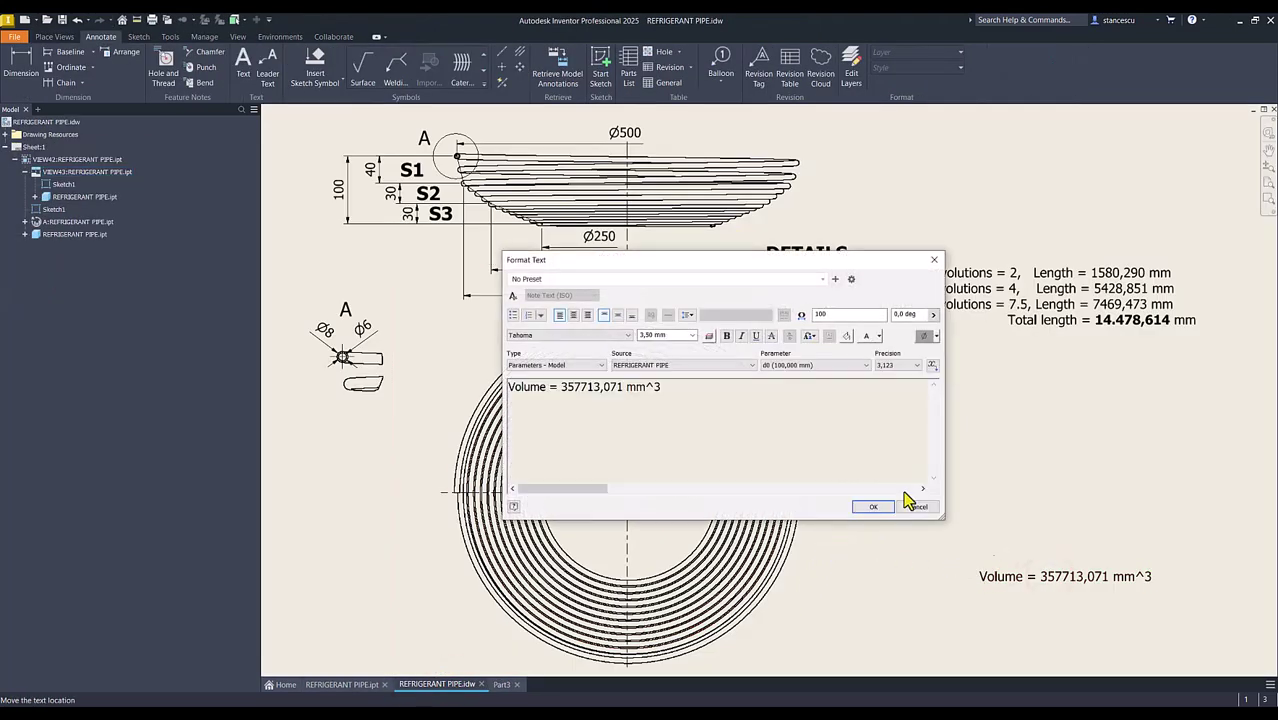
pyautogui.click(692, 393)
pyautogui.press('Return')
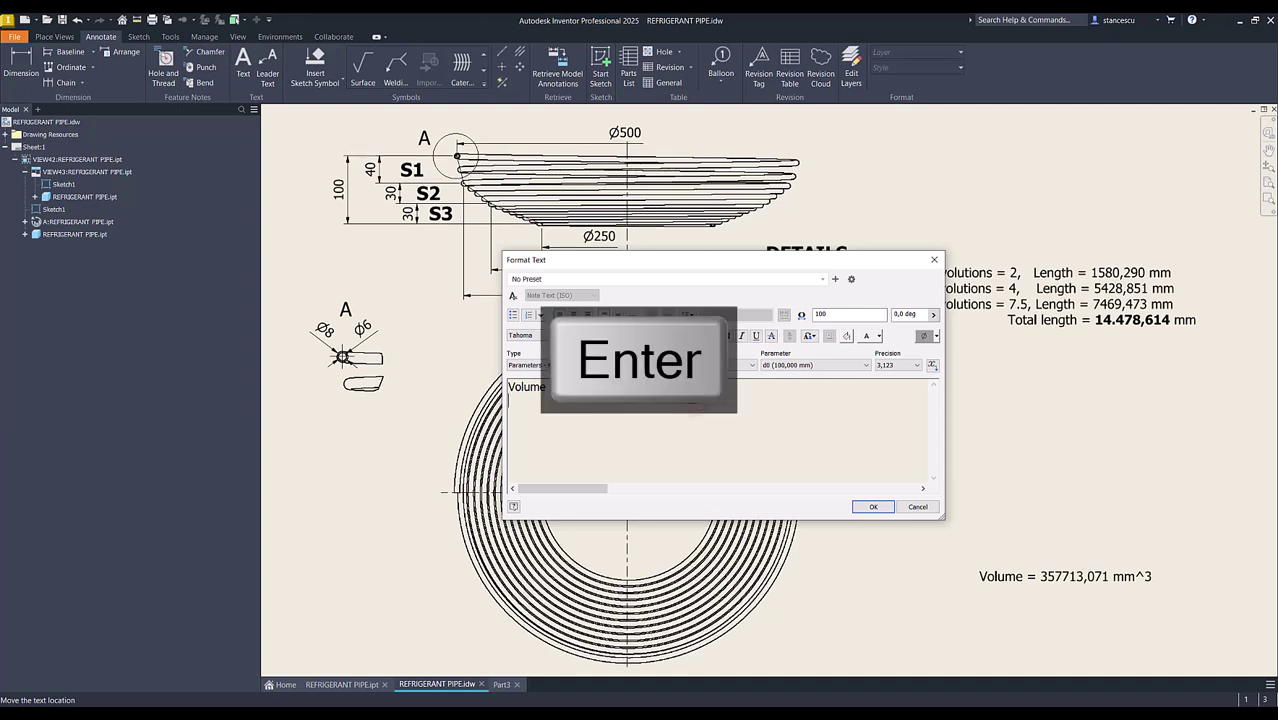
pyautogui.hotkey('ctrl', 'v')
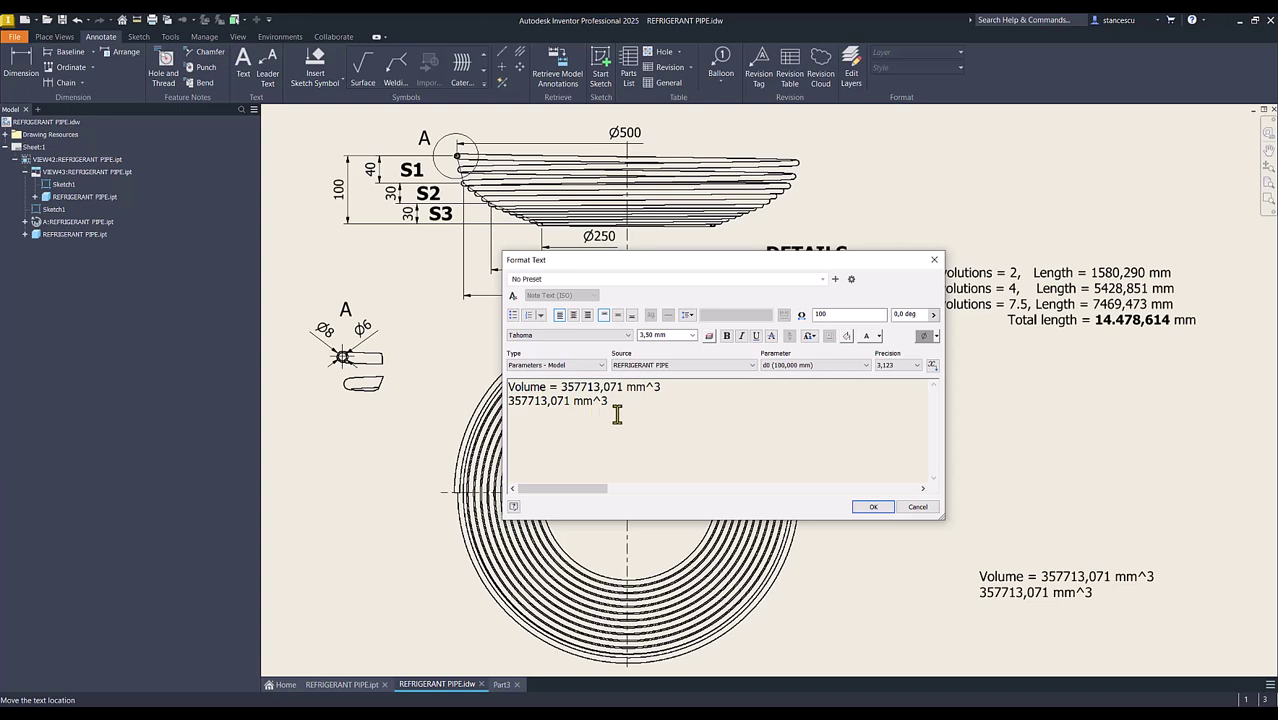
pyautogui.click(918, 507)
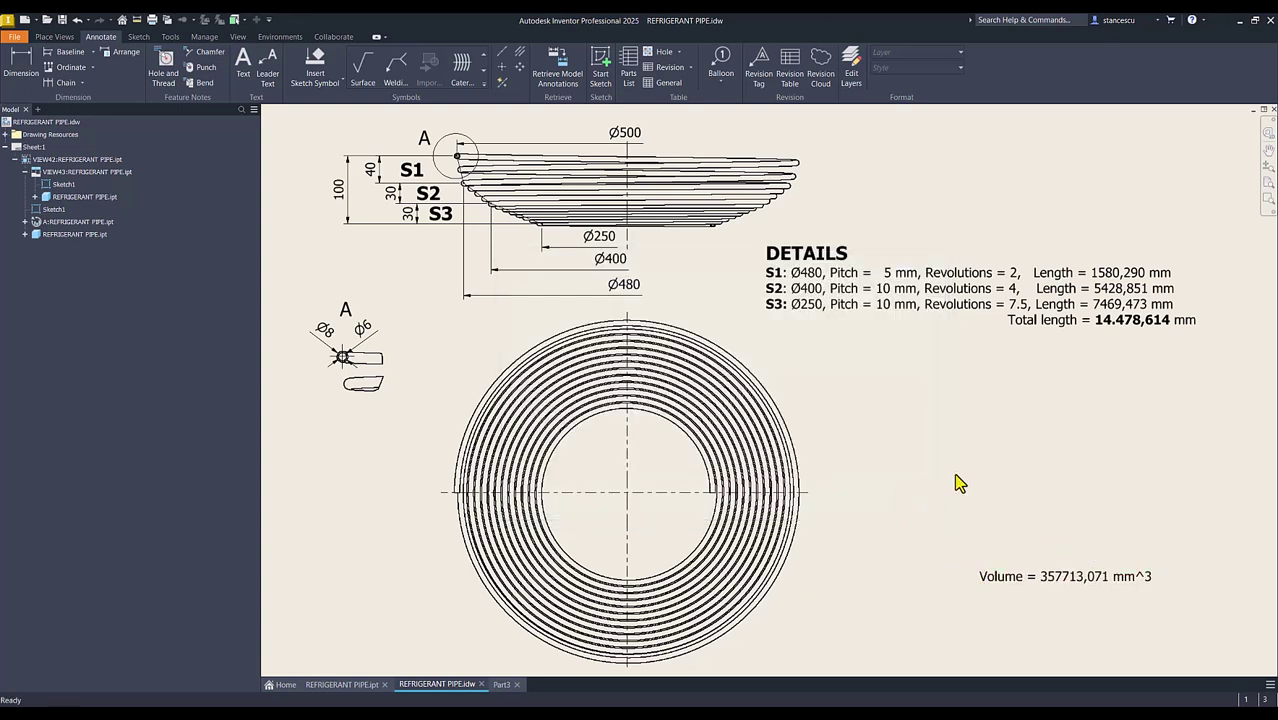
pyautogui.click(922, 455)
# Return to Part3 and inspect the finished copper coil, ending in the home view.
pyautogui.click(505, 684)
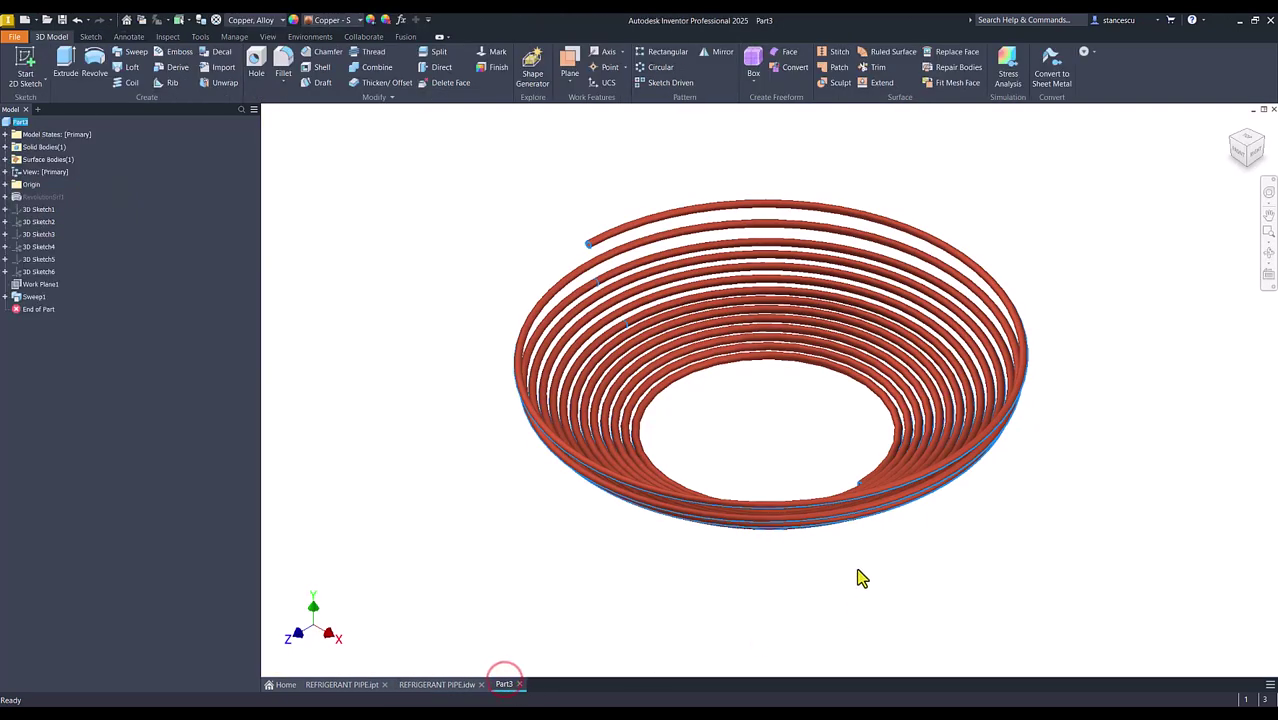
pyautogui.keyDown('shift'); pyautogui.moveTo(925, 570); pyautogui.dragTo(950, 571, button='middle'); pyautogui.keyUp('shift')
pyautogui.press('F6')
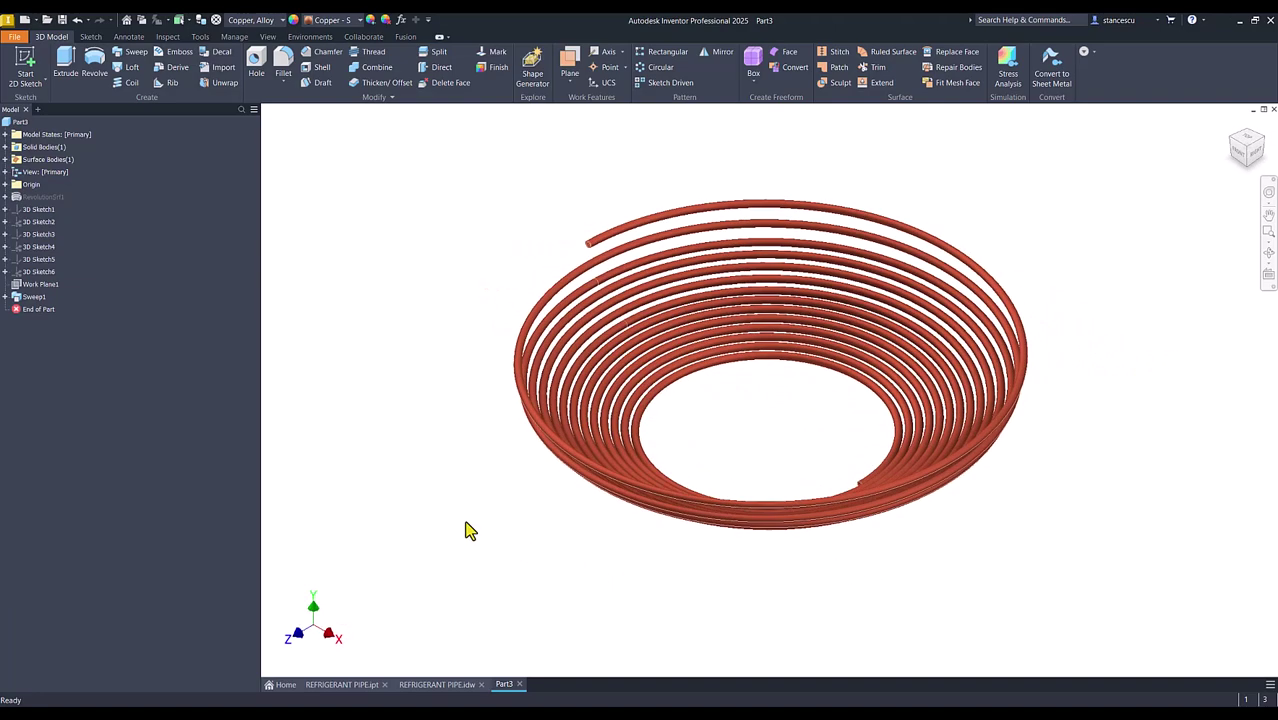
pyautogui.click(424, 268)
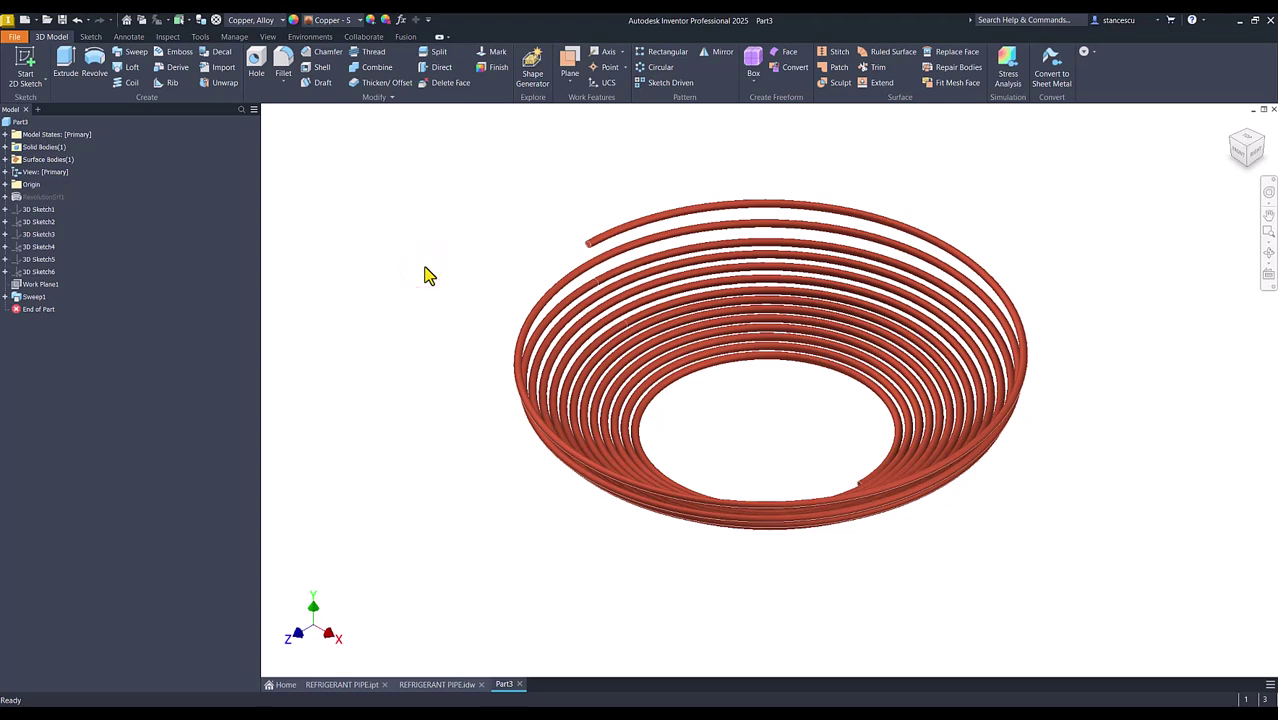